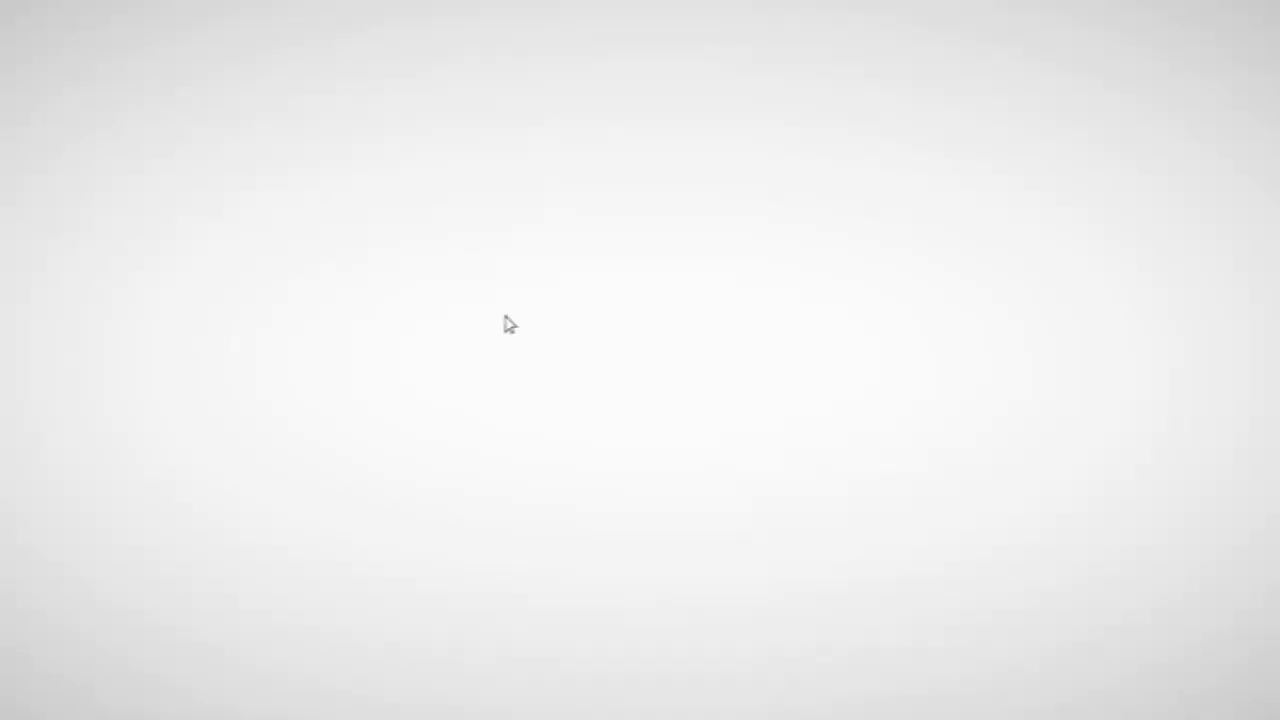
drag(431, 265, 848, 462)
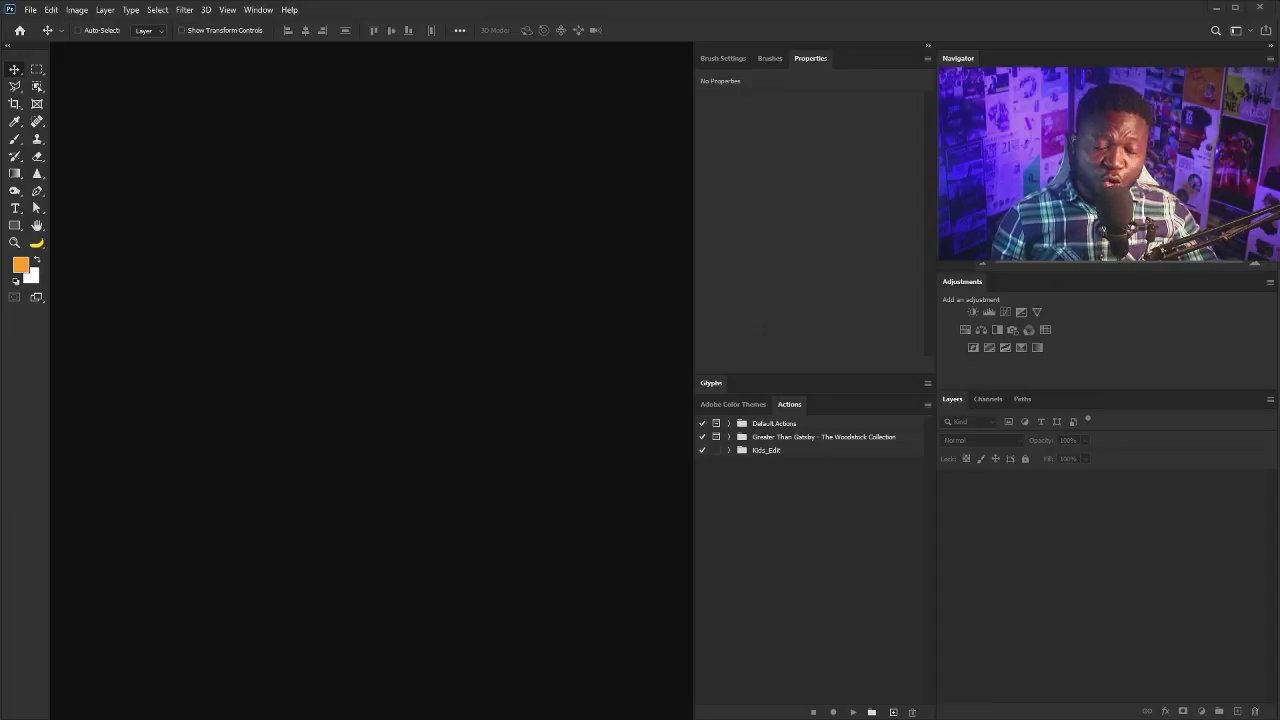
Create a new document named The Well, 1080 pixels wide and 1350 pixels high.
click(31, 10)
click(45, 24)
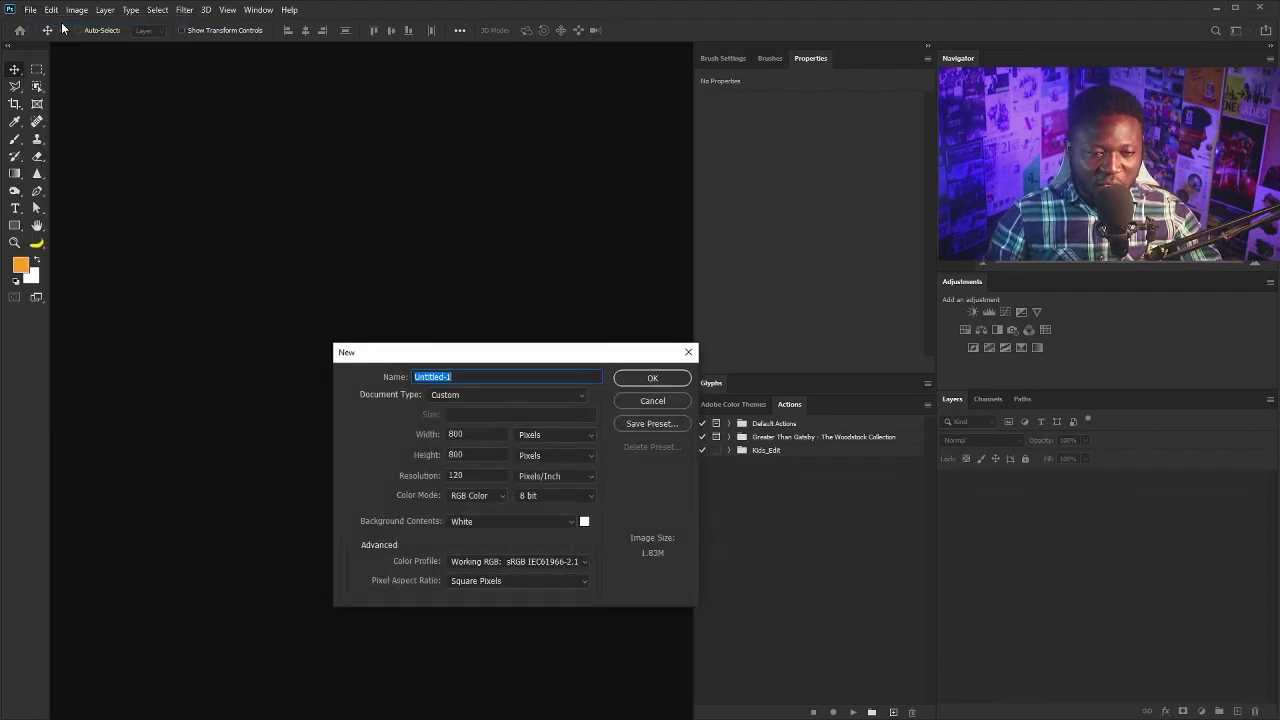
click(483, 434)
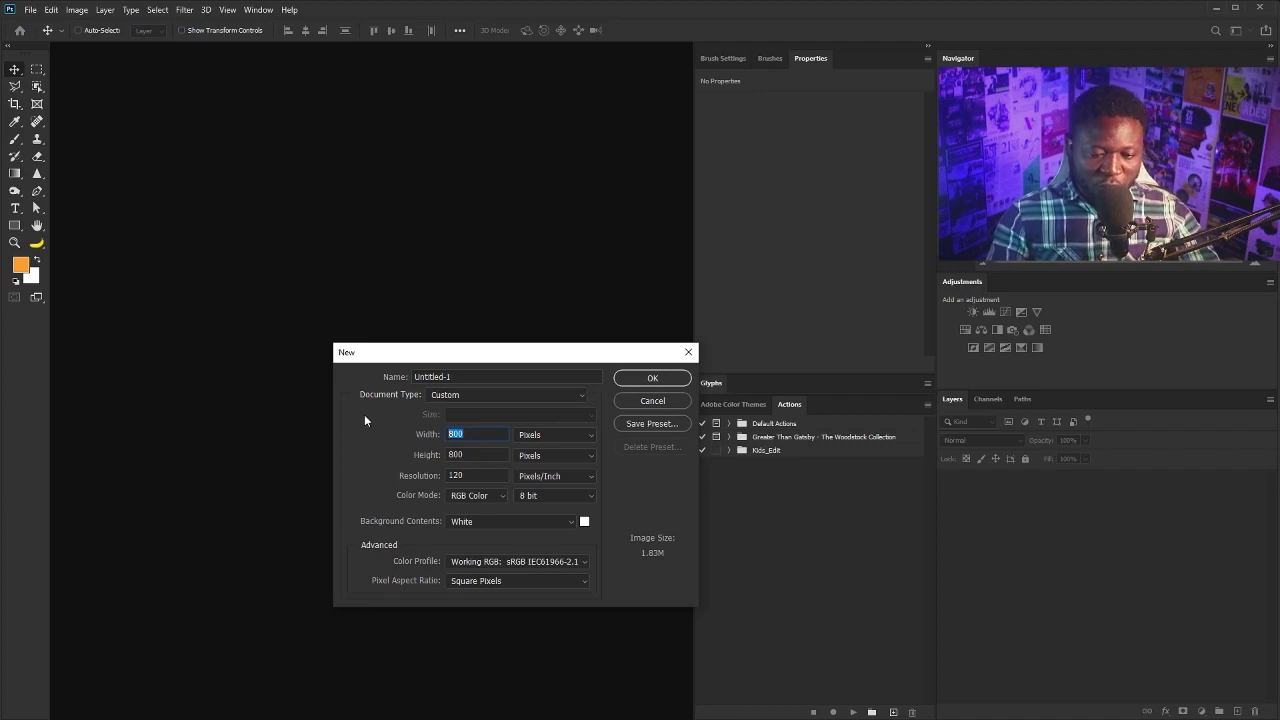
text(10)
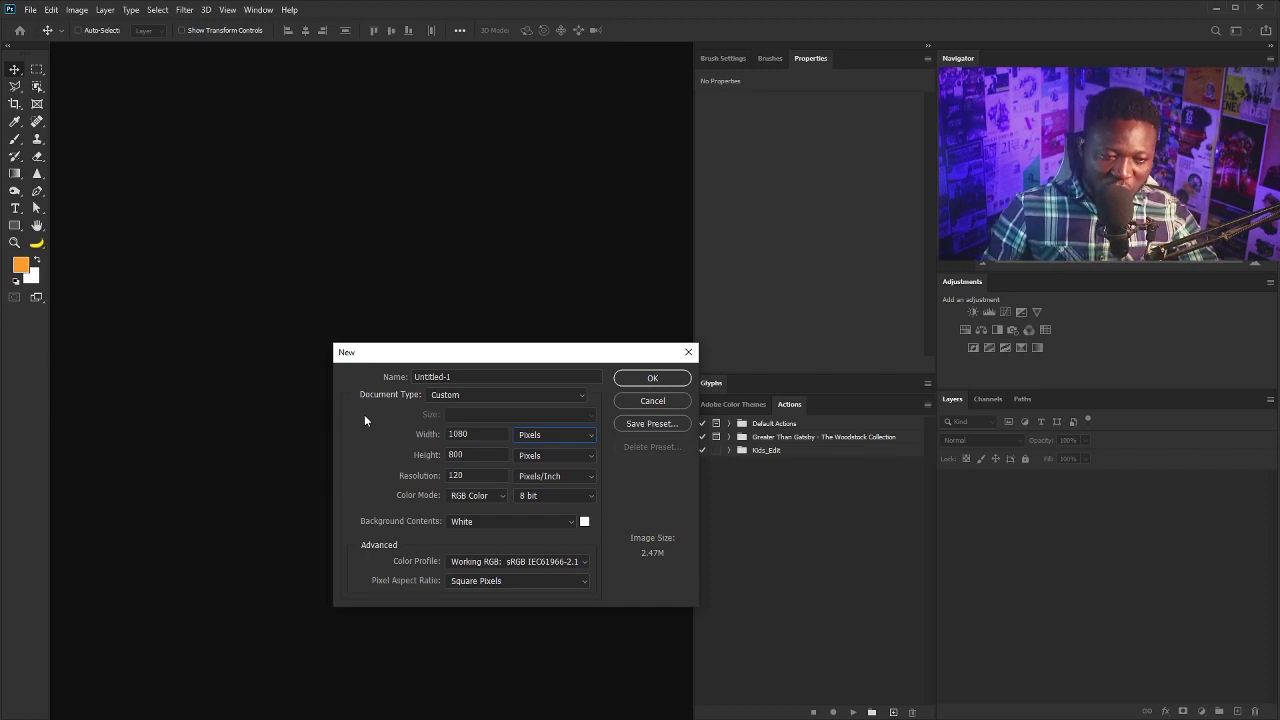
click(472, 455)
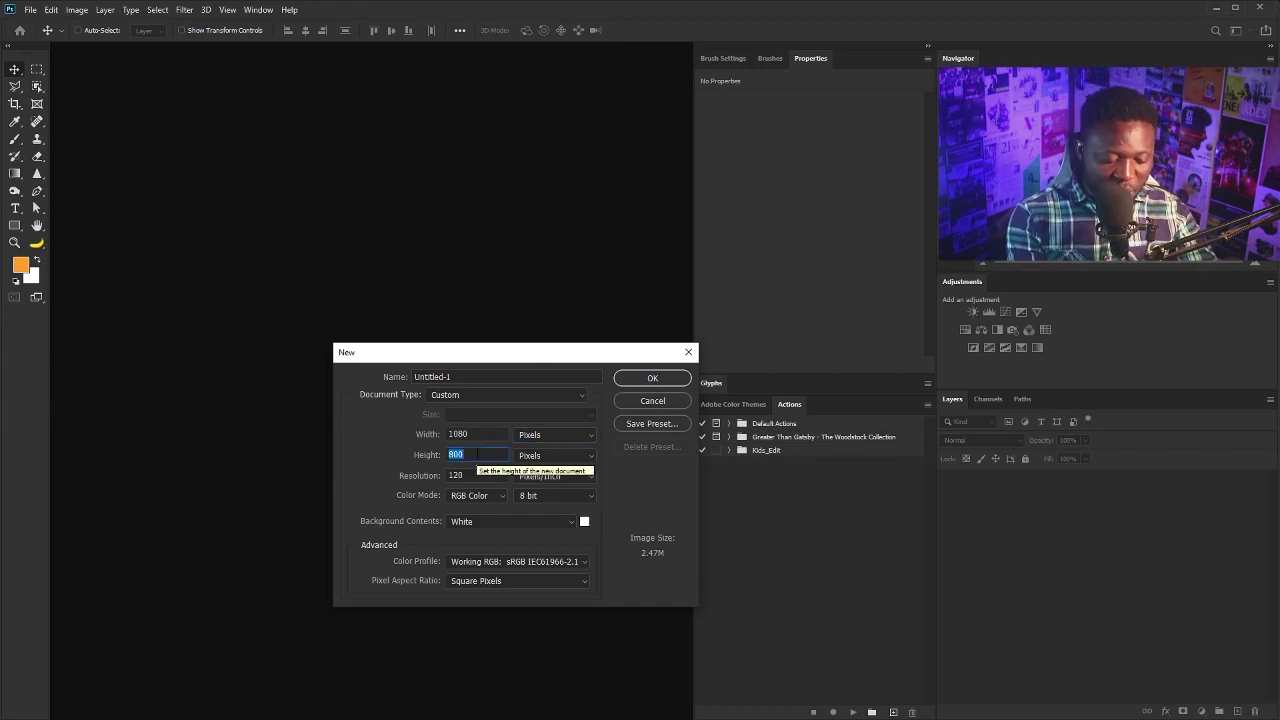
text(1350)
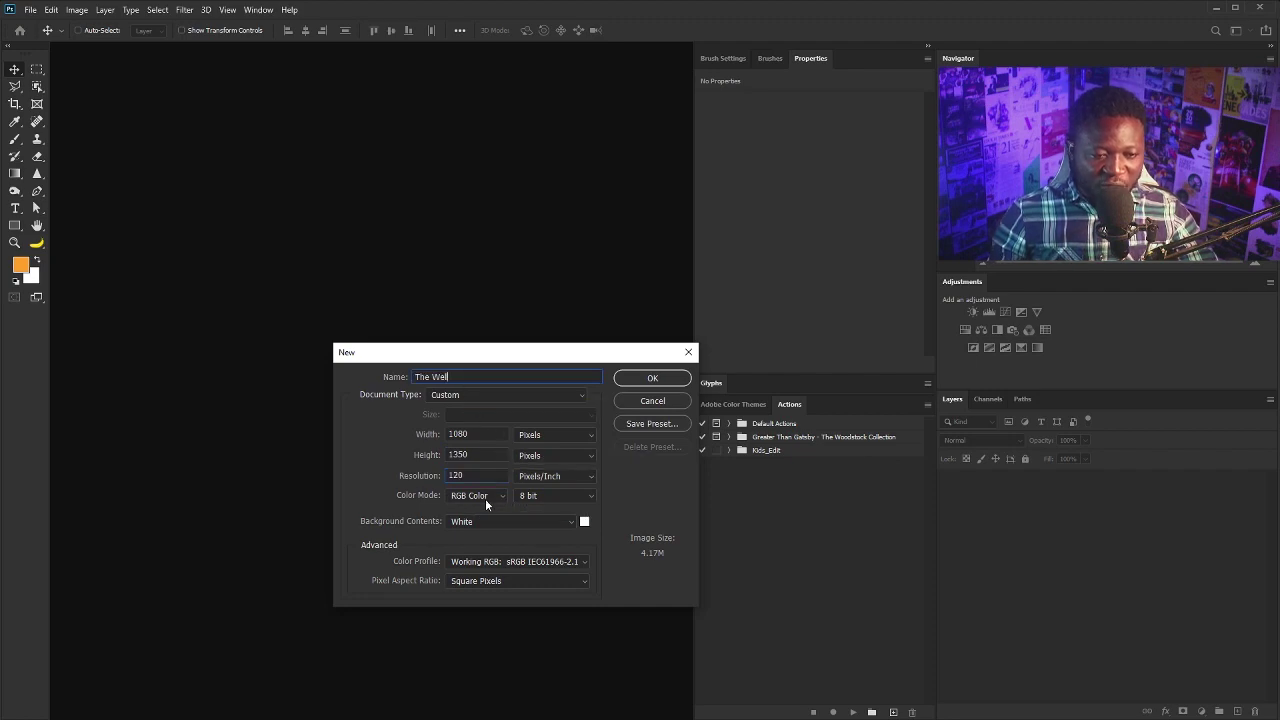
click(653, 379)
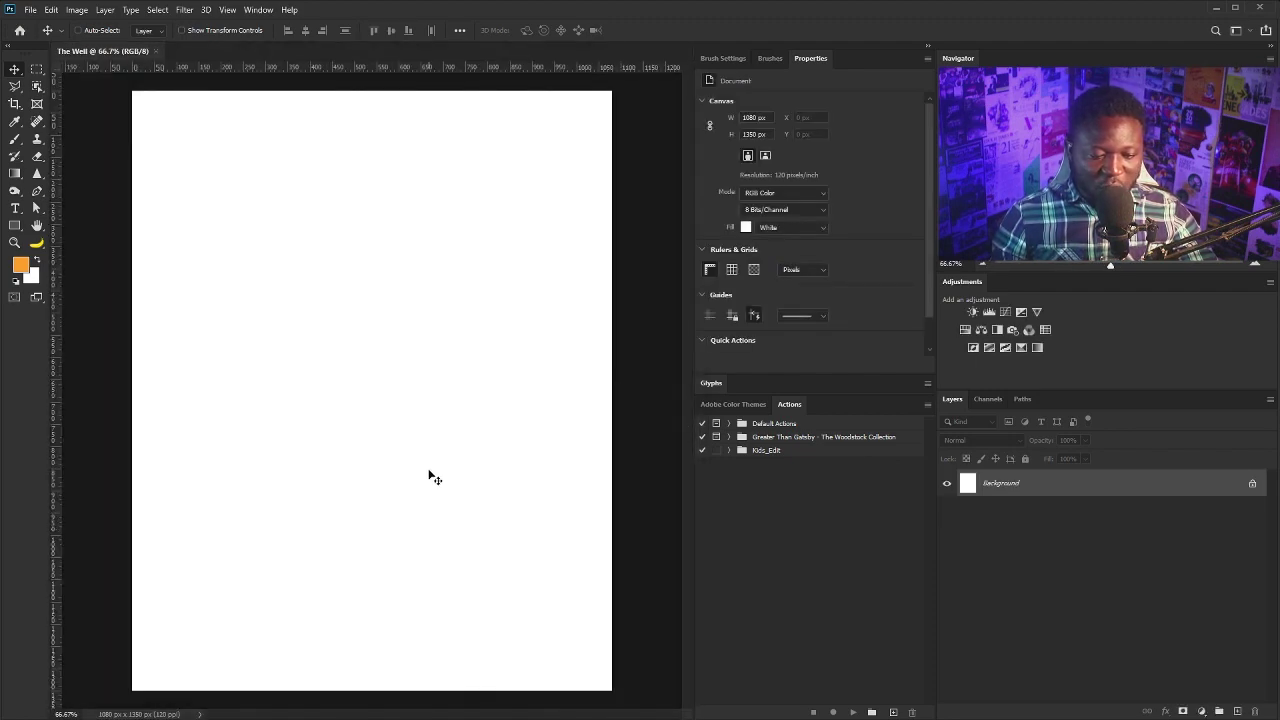
drag(428, 437, 428, 430)
key(Escape)
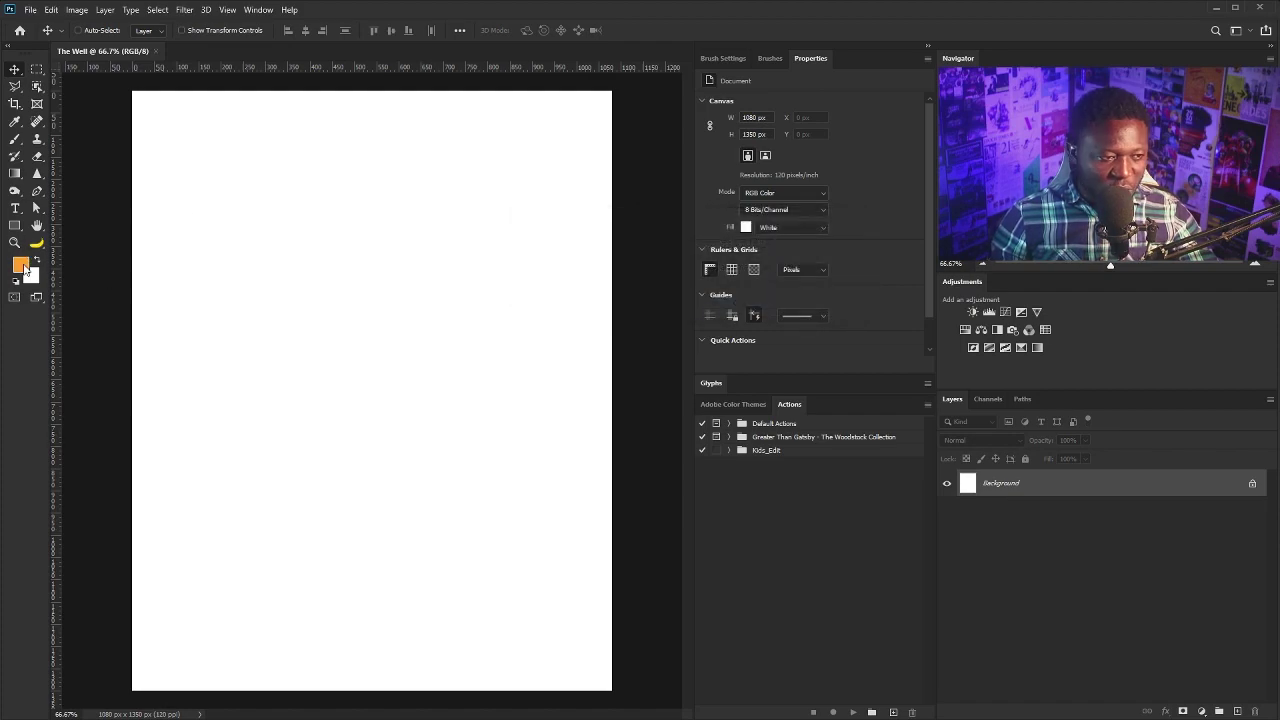
Set the foreground color to a light peach.
click(21, 266)
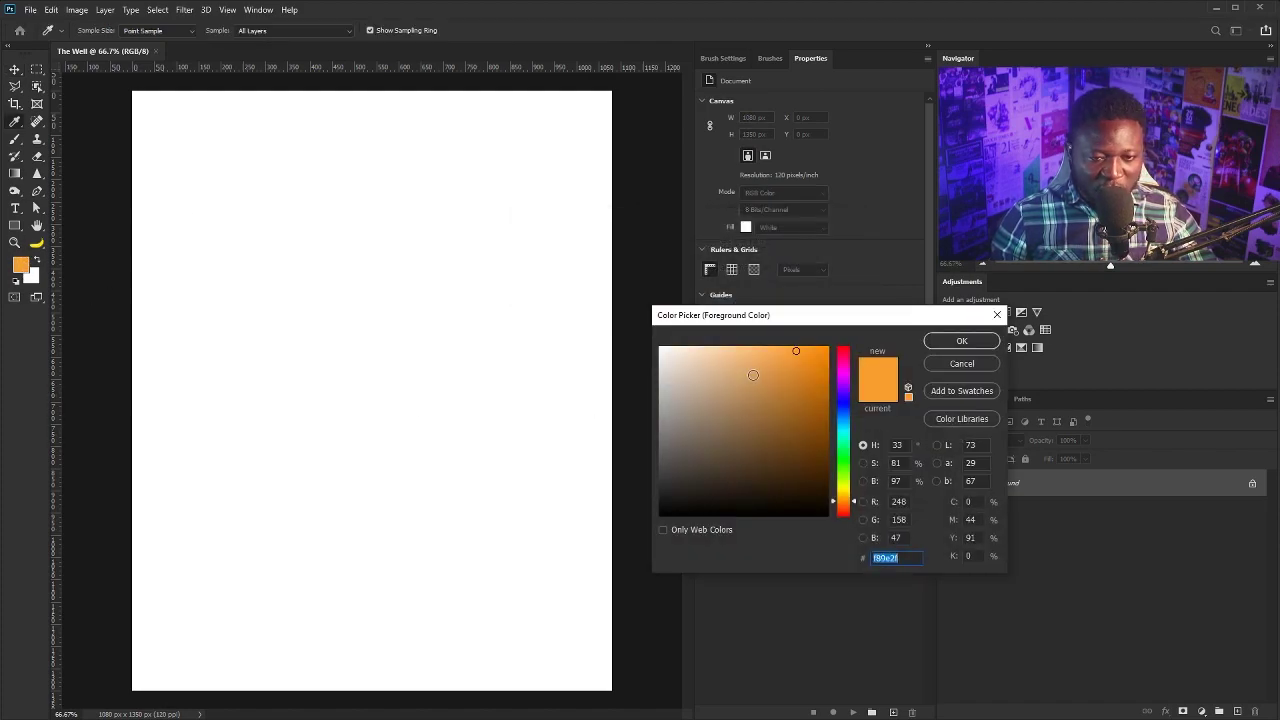
click(712, 355)
click(957, 342)
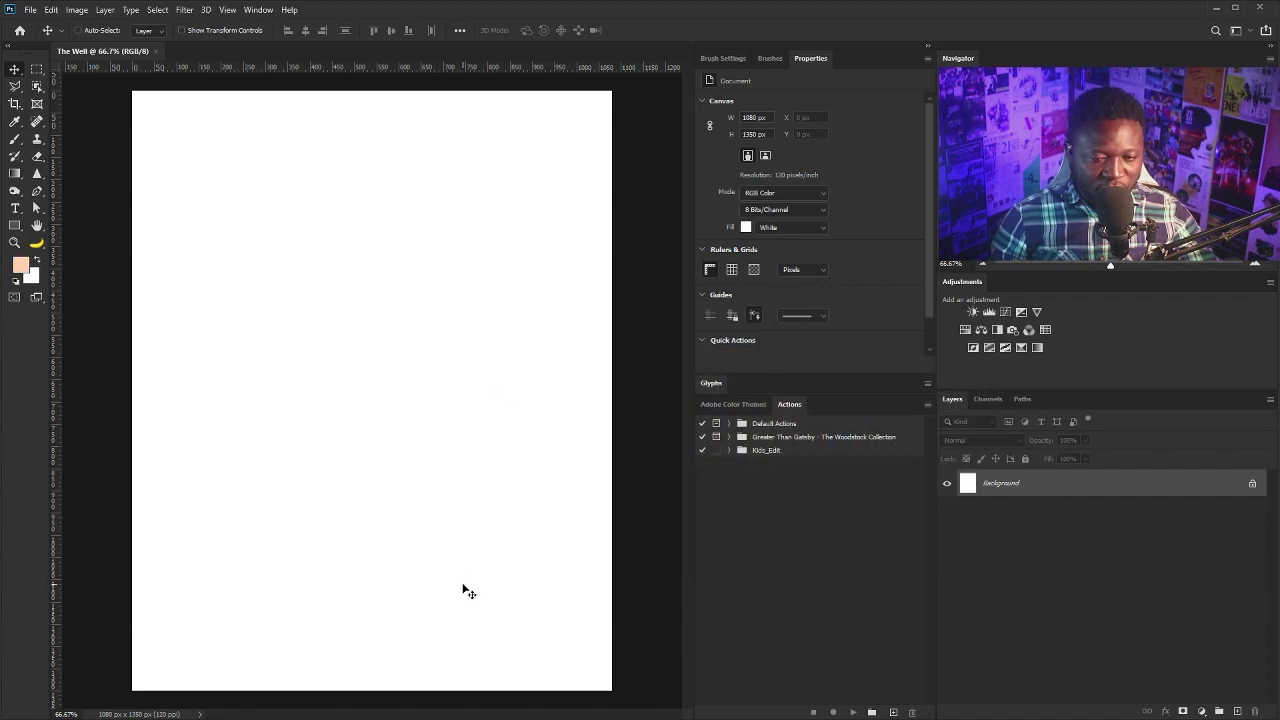
Add a new layer named BG and fill it with the peach foreground color.
click(1237, 711)
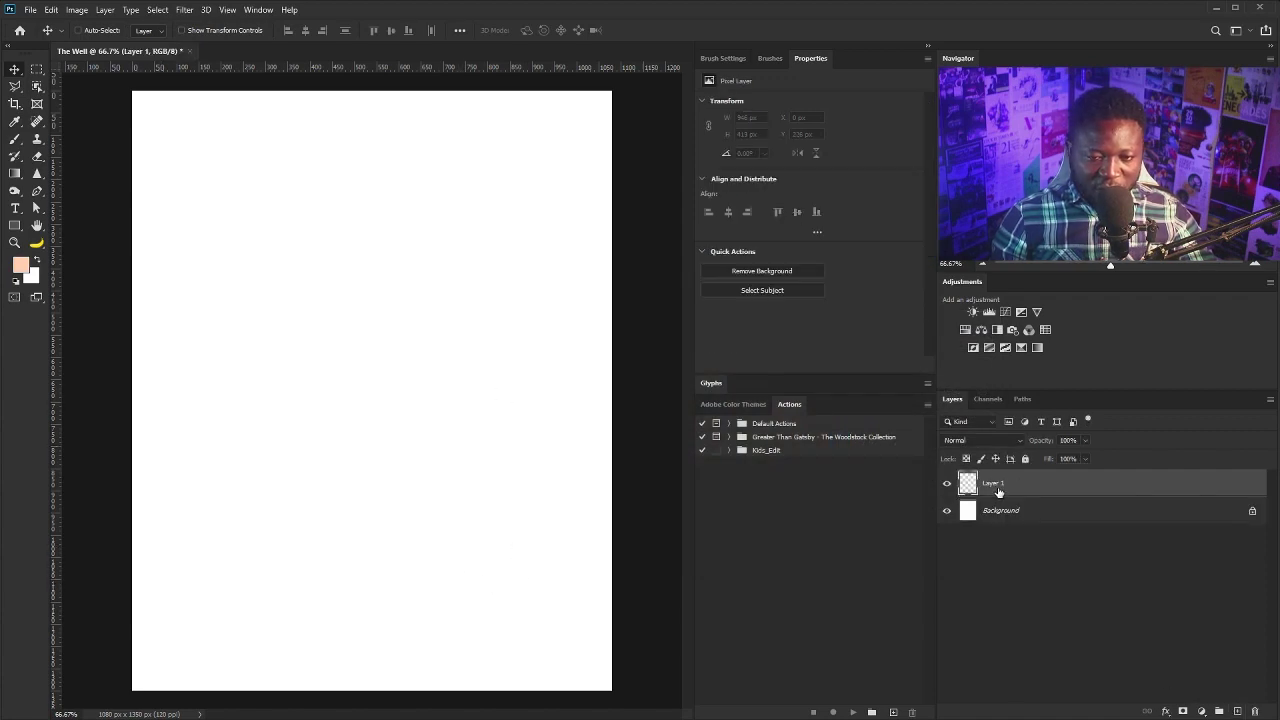
double_click(994, 485)
text(BG)
key(Return)
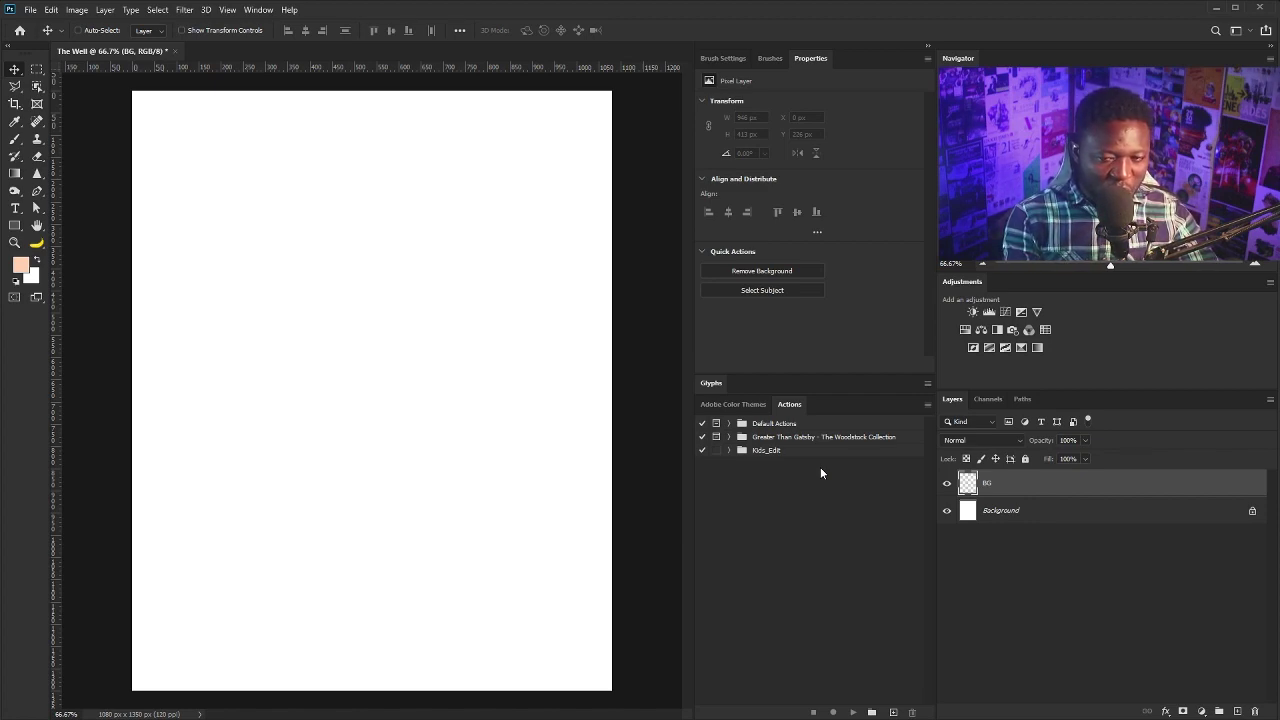
key(alt+BackSpace)
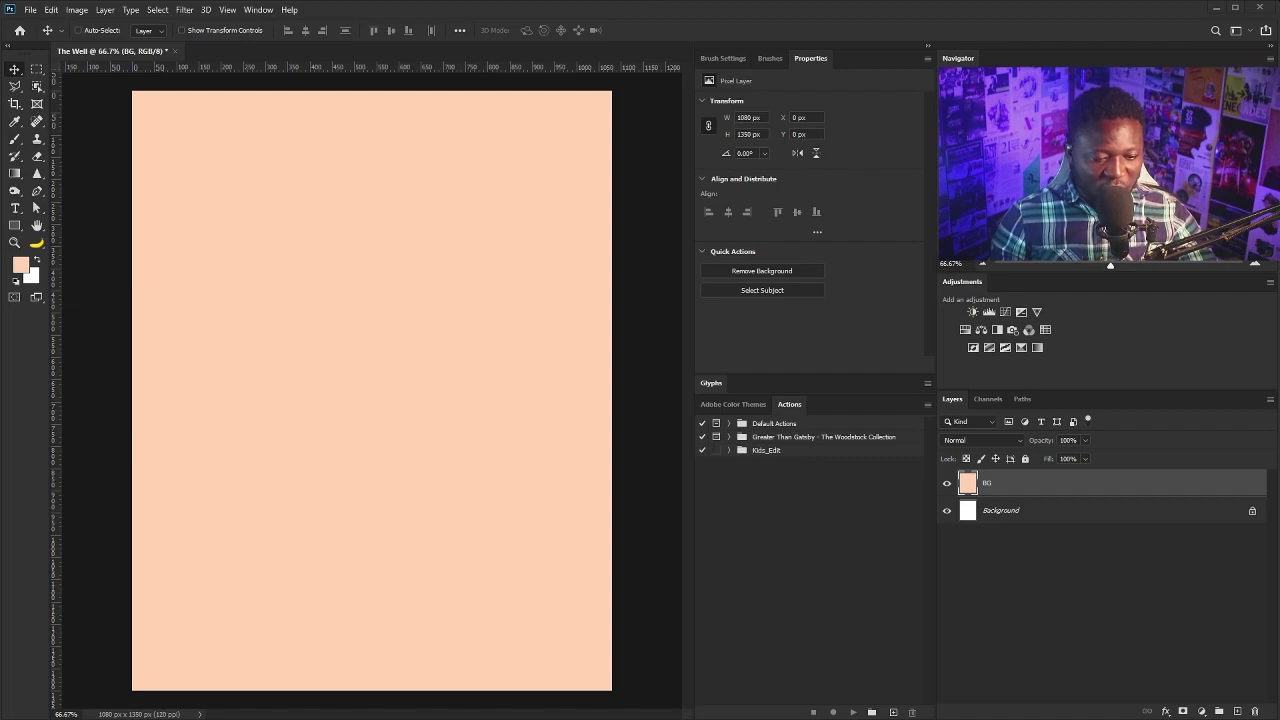
Place the hooded, grey-bearded man image, scale it to about 496 px wide, and position it in the upper middle of the canvas.
drag(396, 195, 424, 293)
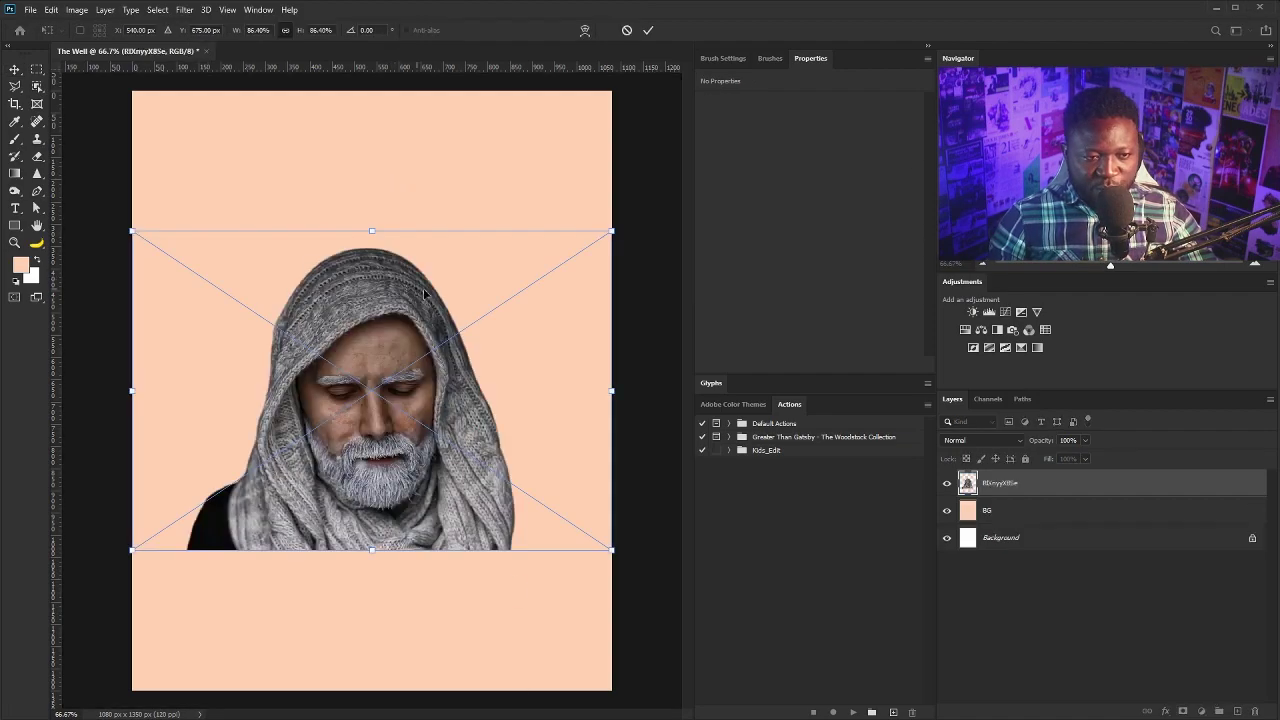
drag(611, 231, 529, 263)
drag(316, 365, 355, 219)
drag(560, 136, 549, 144)
key(Return)
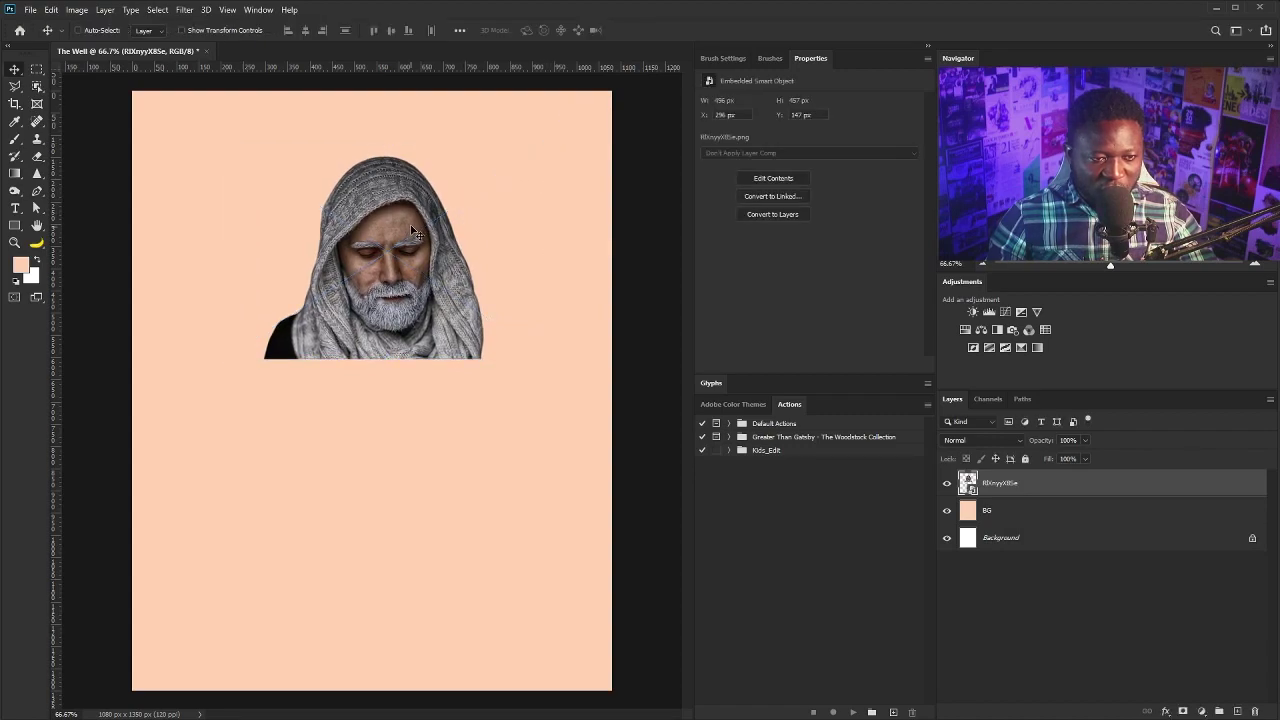
drag(410, 242, 412, 228)
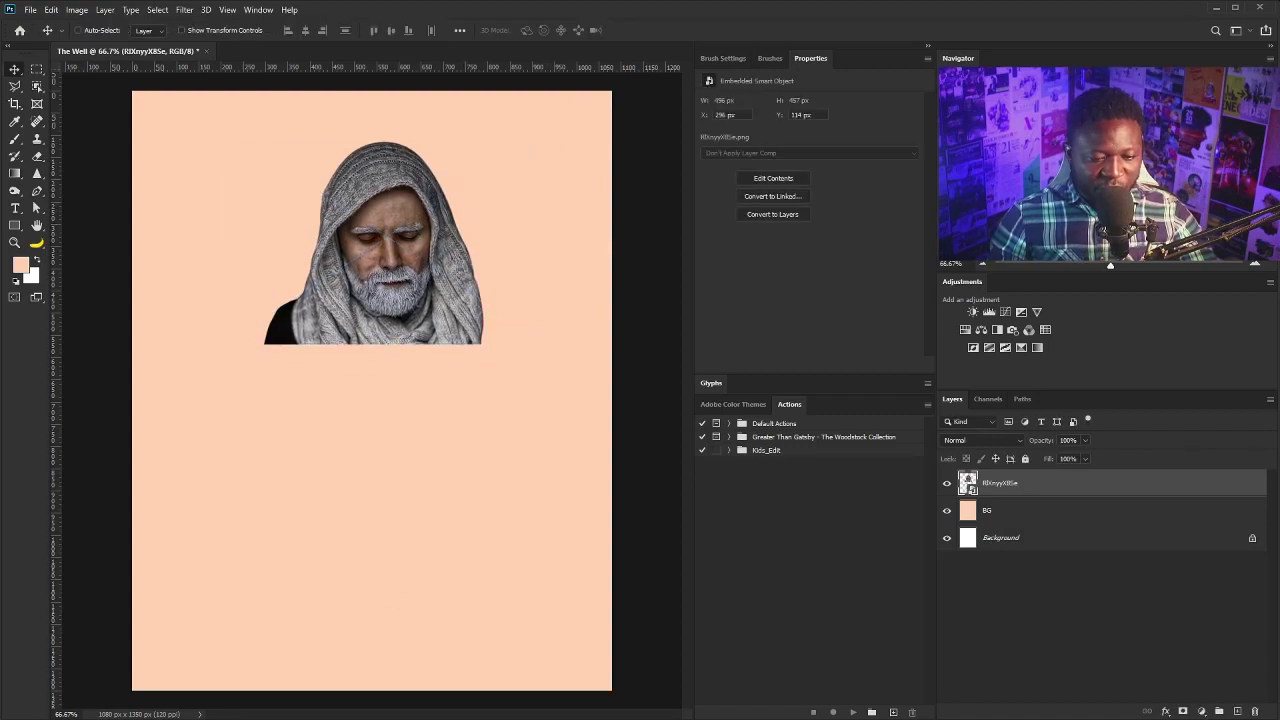
Place the image of the man in the white robe, about 364 px wide, at the lower right of the hooded man.
drag(499, 503, 498, 501)
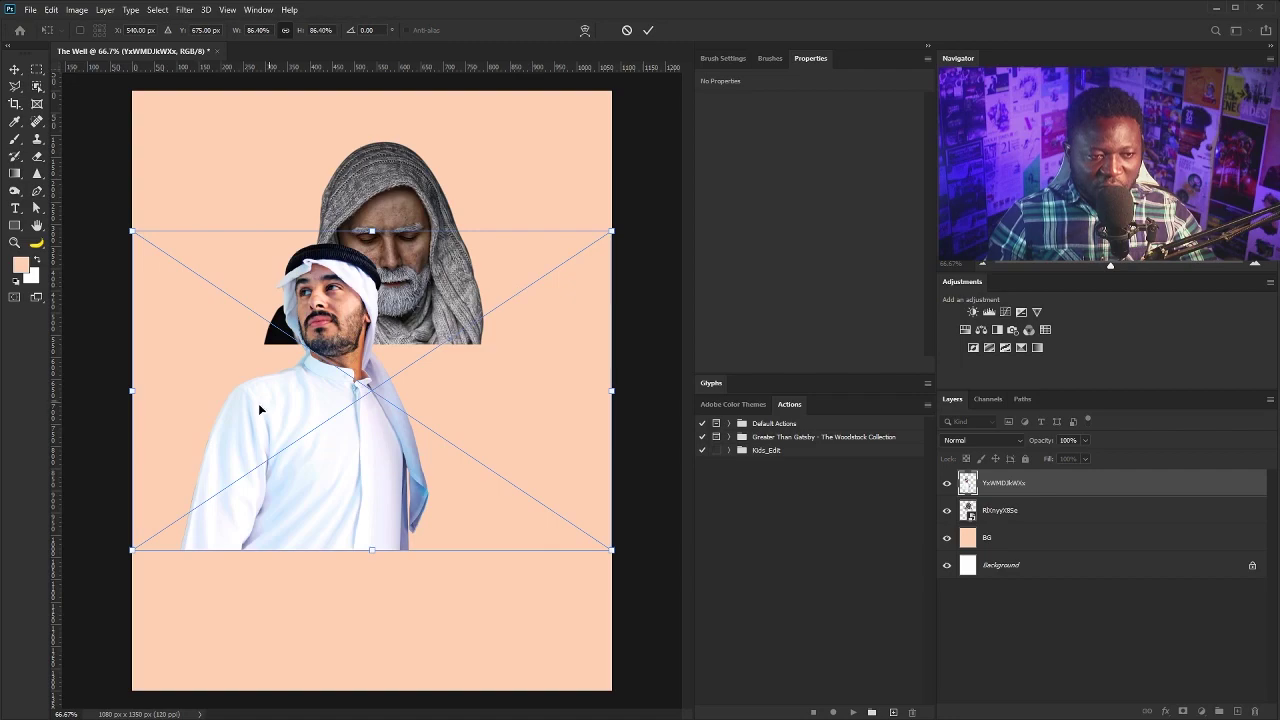
drag(259, 404, 391, 394)
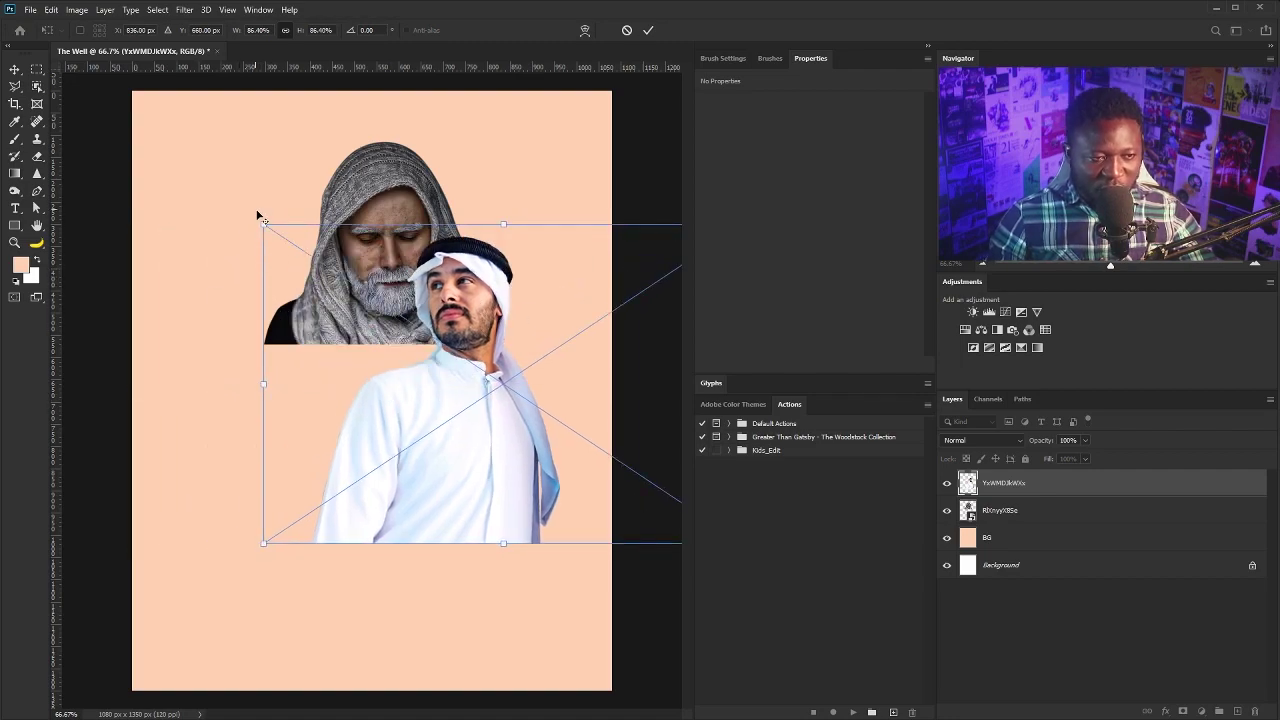
drag(263, 225, 334, 271)
drag(480, 377, 459, 360)
key(Return)
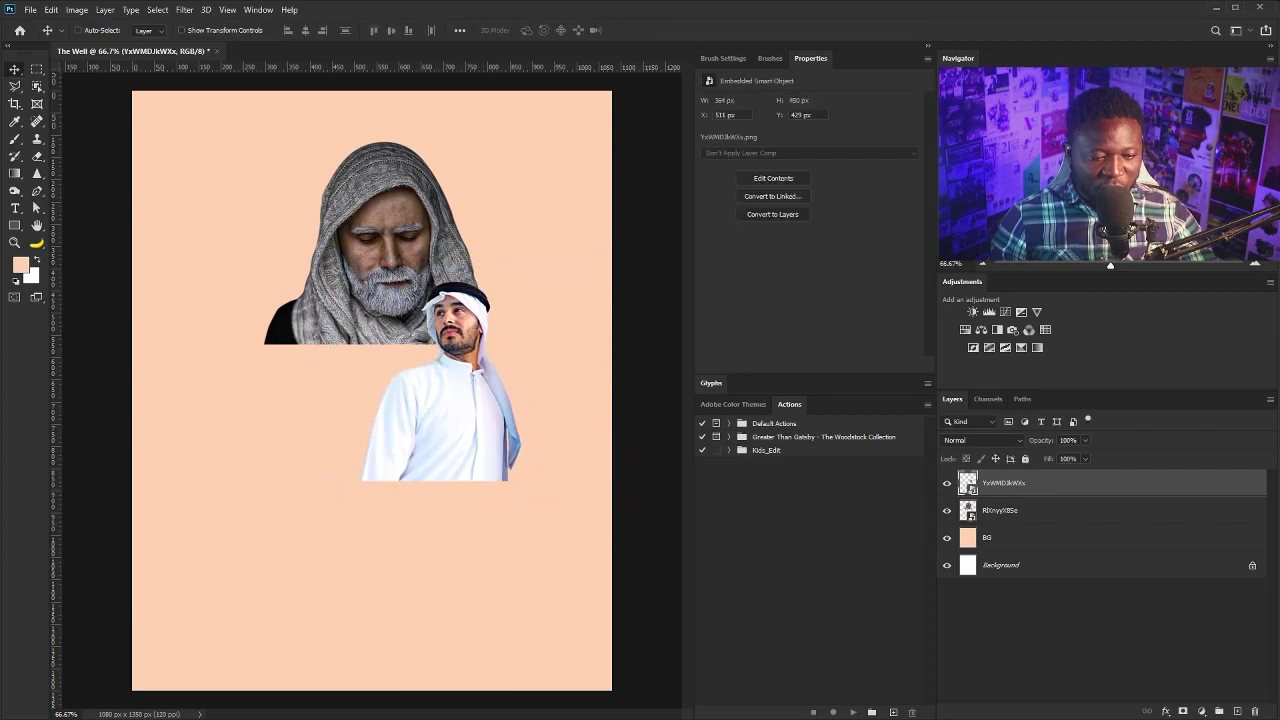
Place the image of the woman in the black turban, about 269 px wide, at the lower left of the hooded man.
drag(308, 445, 308, 419)
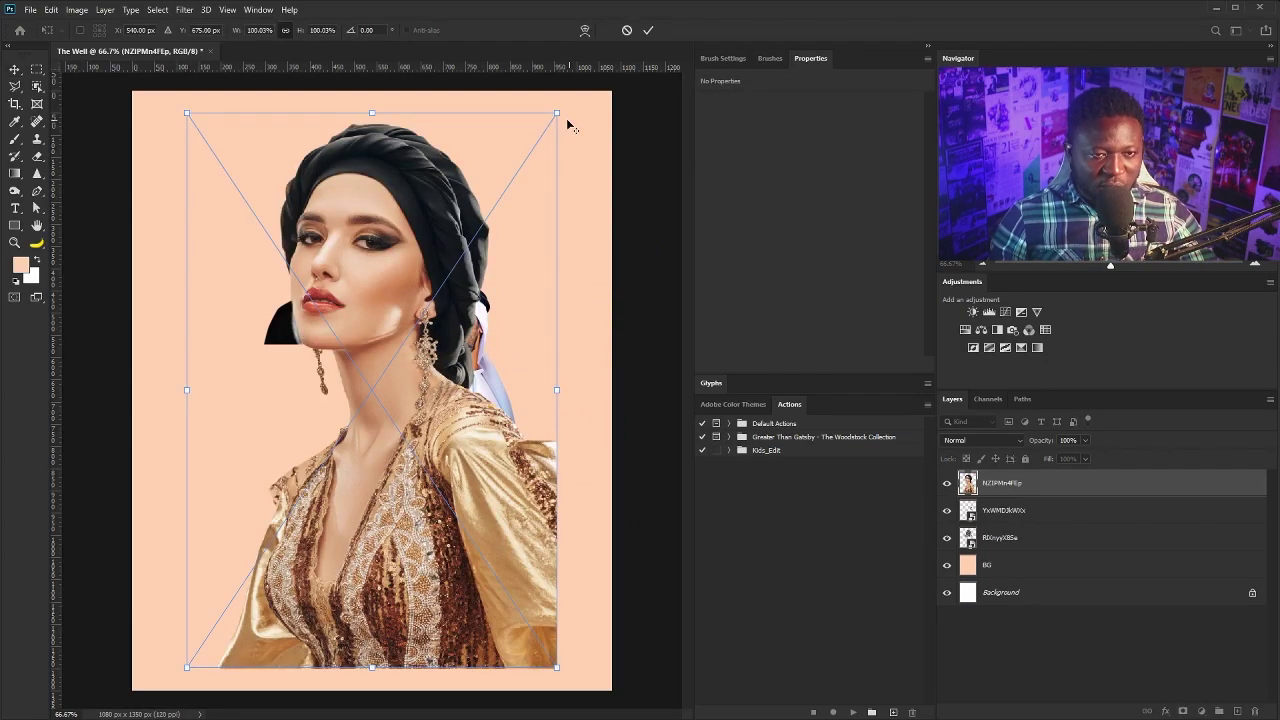
drag(557, 113, 470, 262)
drag(432, 422, 365, 398)
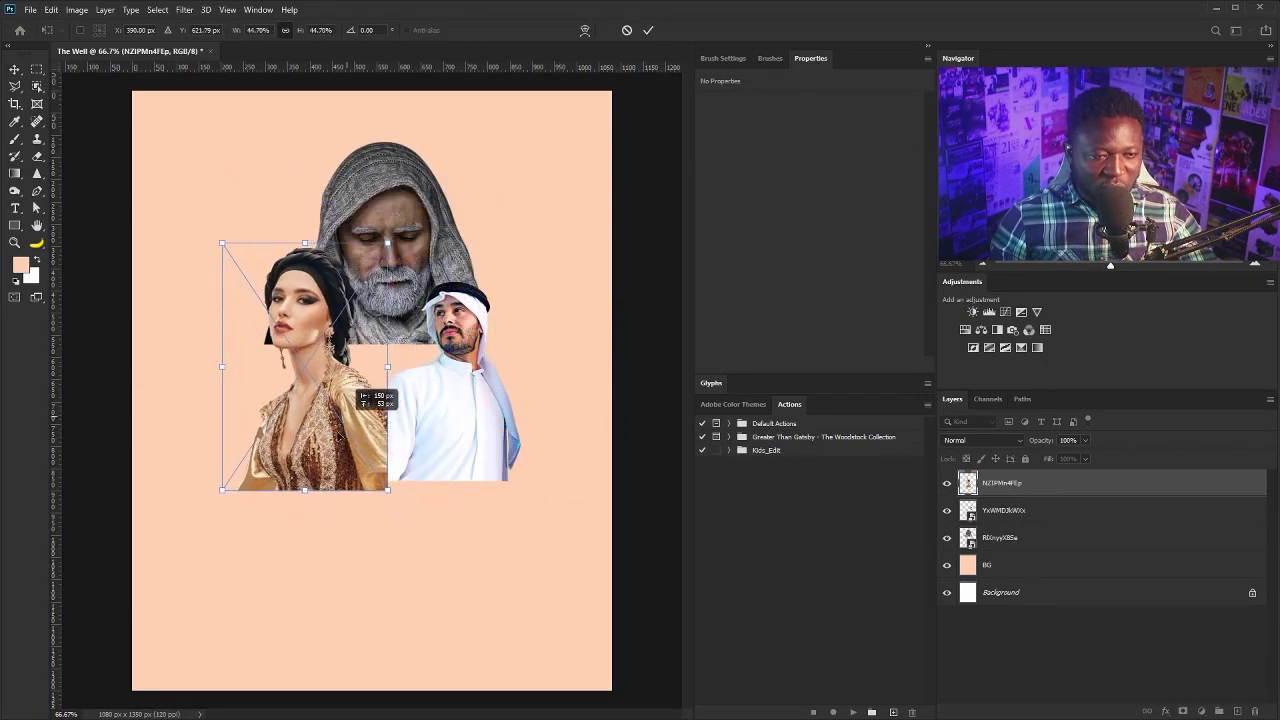
key(Return)
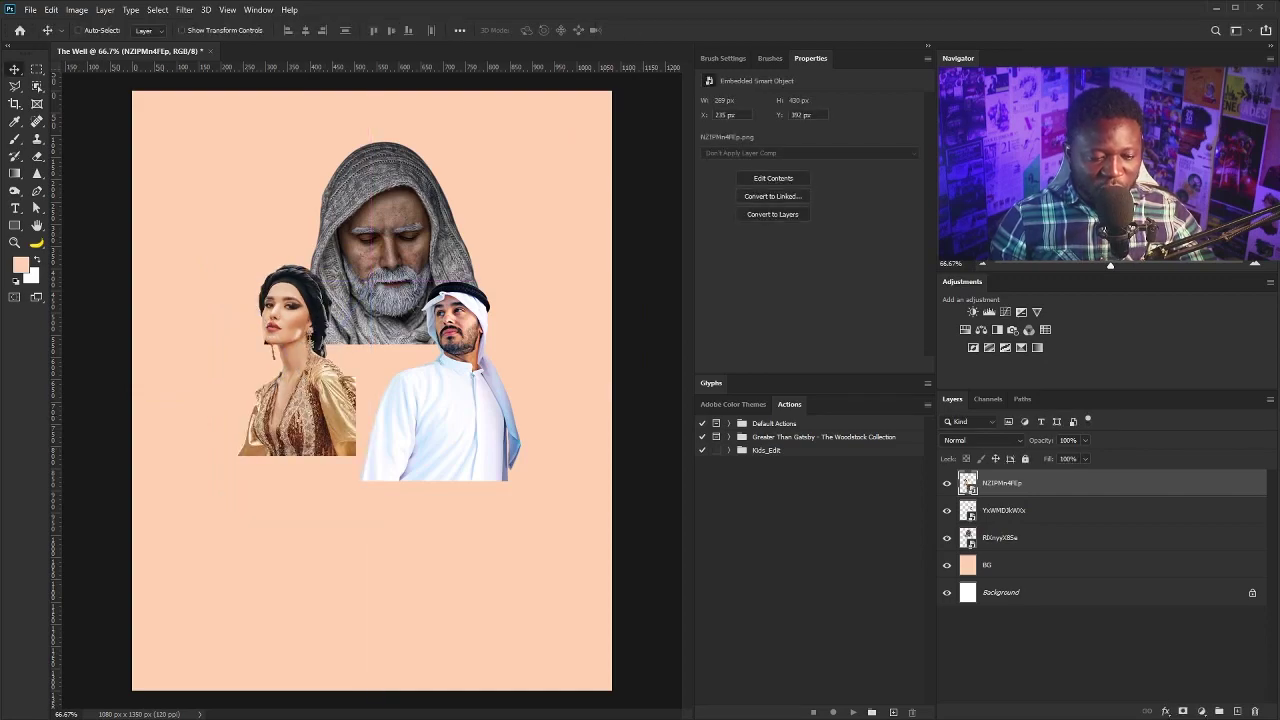
Place the elderly man in the tan headscarf, about 245 px wide, between the woman and the white-robed man.
drag(349, 561, 371, 402)
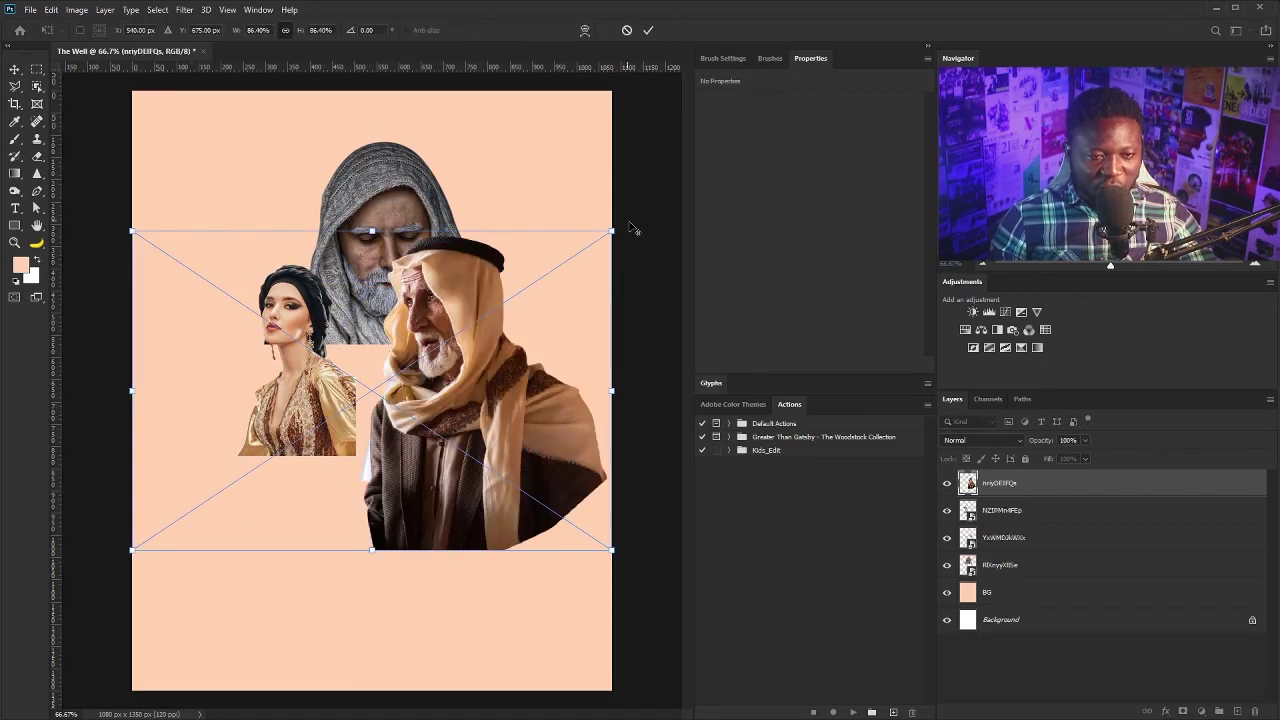
drag(612, 230, 494, 349)
drag(460, 399, 420, 390)
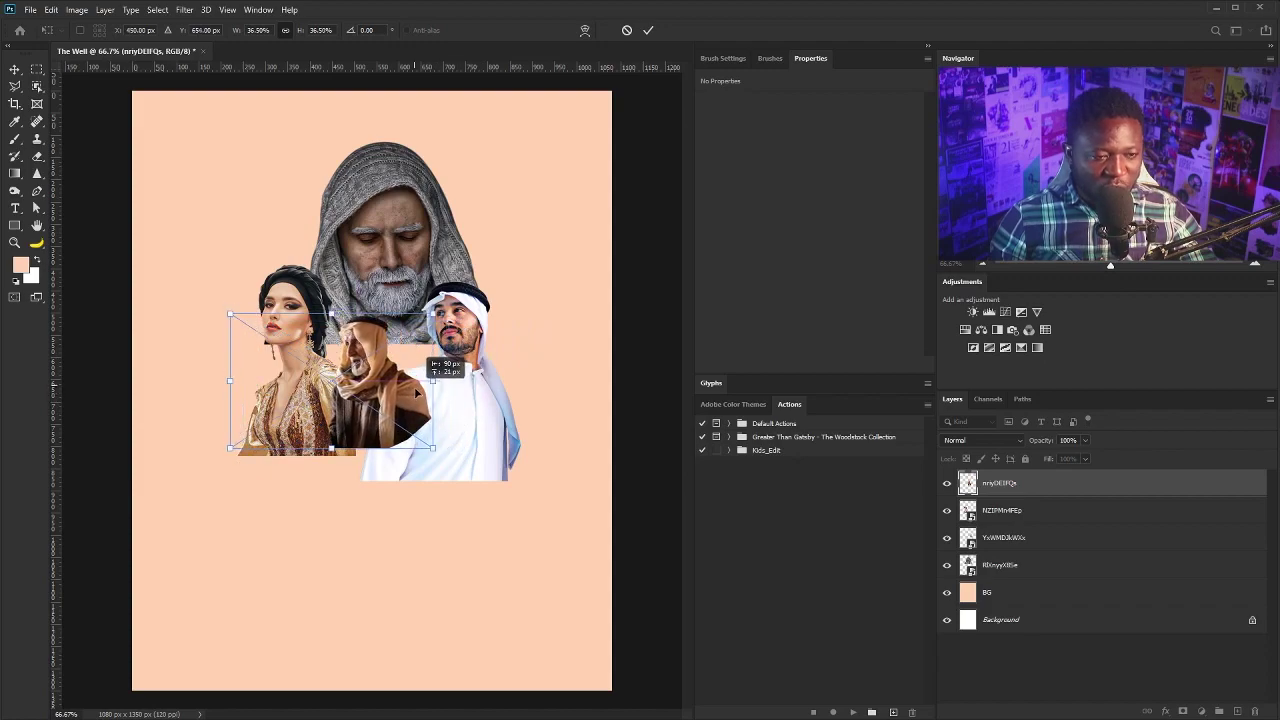
drag(433, 314, 439, 310)
drag(392, 370, 386, 371)
key(Return)
Reorder the layers so the white-robed man is on top, followed by the elderly man, the woman, and the hooded man.
drag(1018, 483, 995, 548)
click(1003, 510)
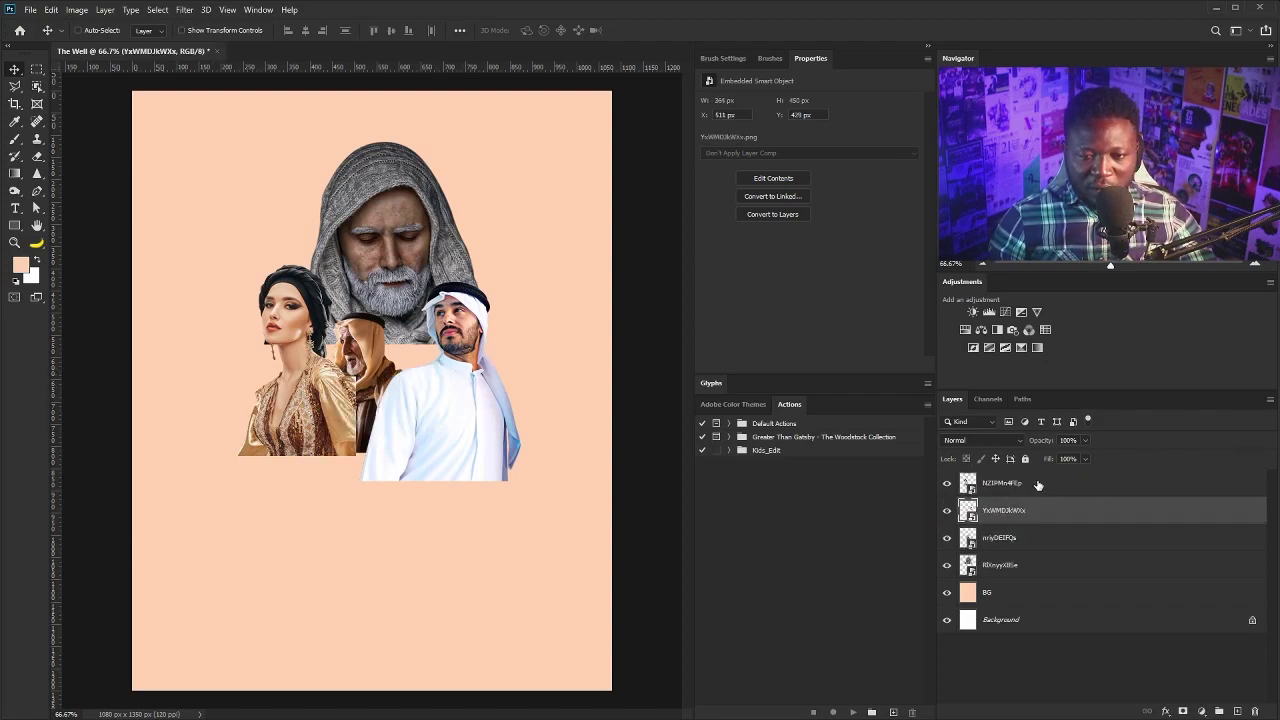
drag(1038, 485, 1031, 540)
Move the woman slightly right, closer to the elderly man.
drag(350, 357, 350, 357)
drag(374, 290, 450, 290)
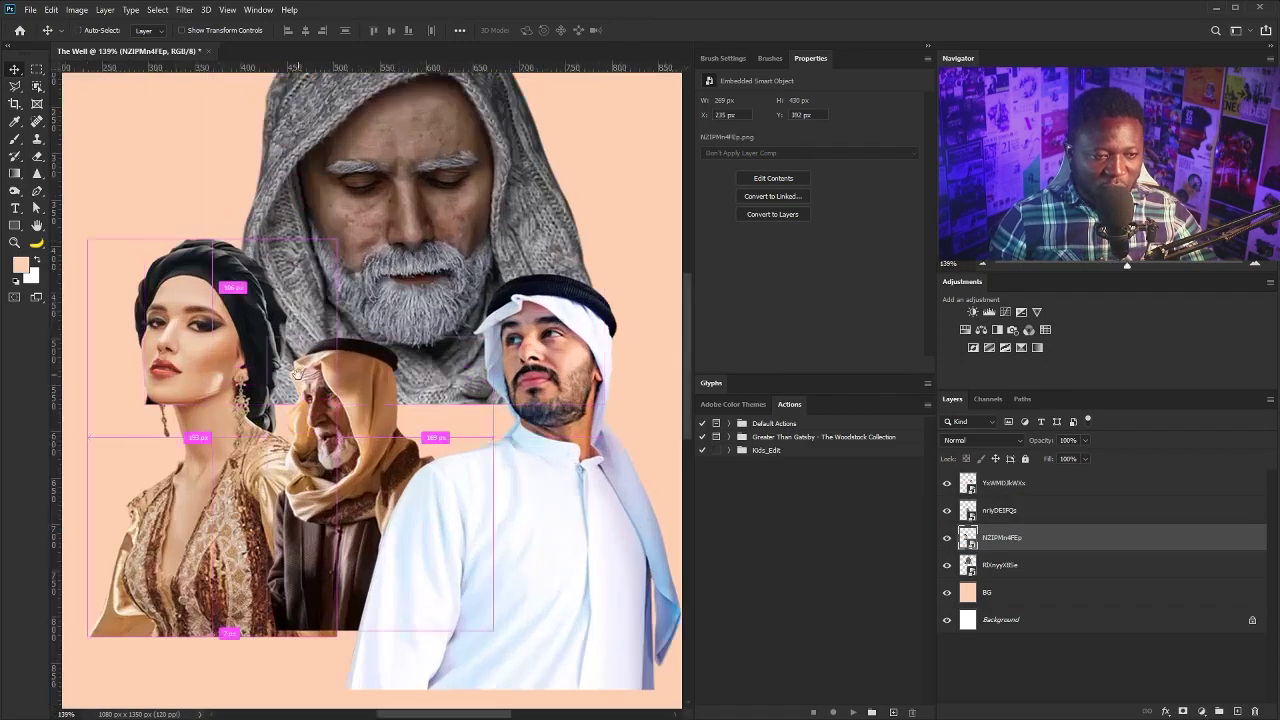
drag(208, 376, 238, 340)
drag(238, 340, 228, 340)
drag(406, 302, 390, 302)
drag(283, 356, 298, 355)
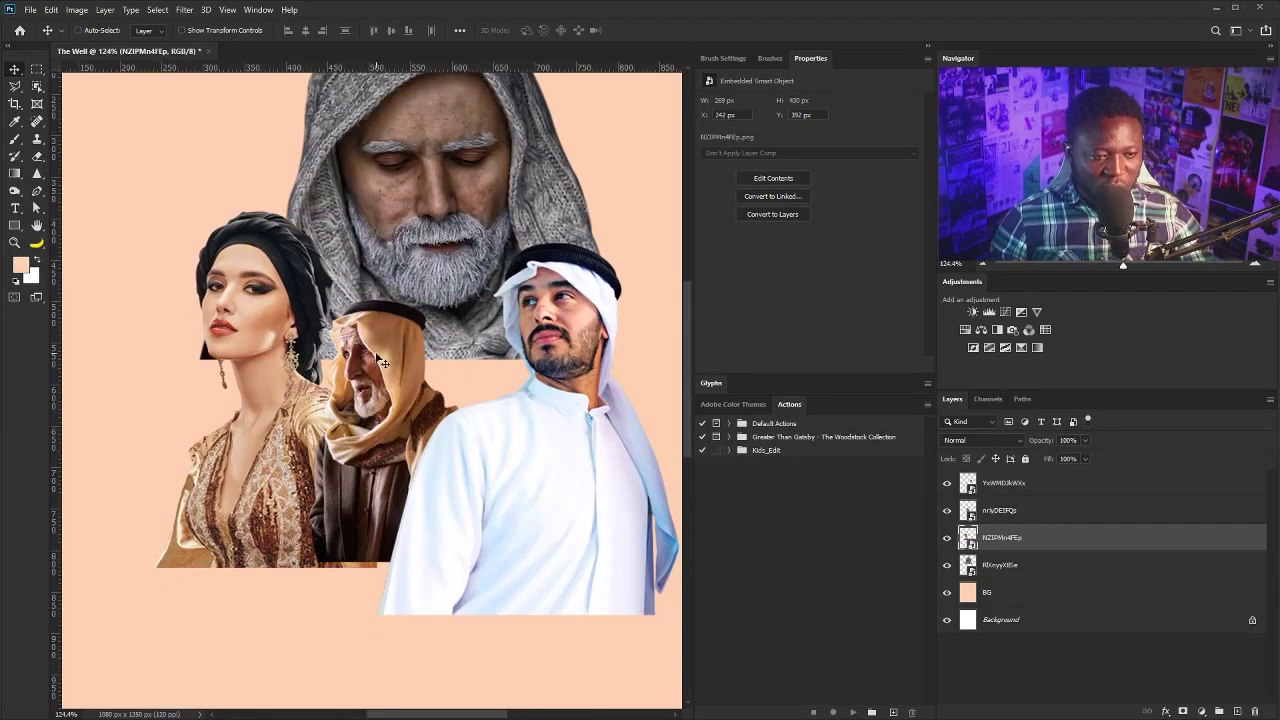
Rename the elderly man's layer Messenger and the white-robed man's layer Isaac.
click(1001, 511)
double_click(1001, 511)
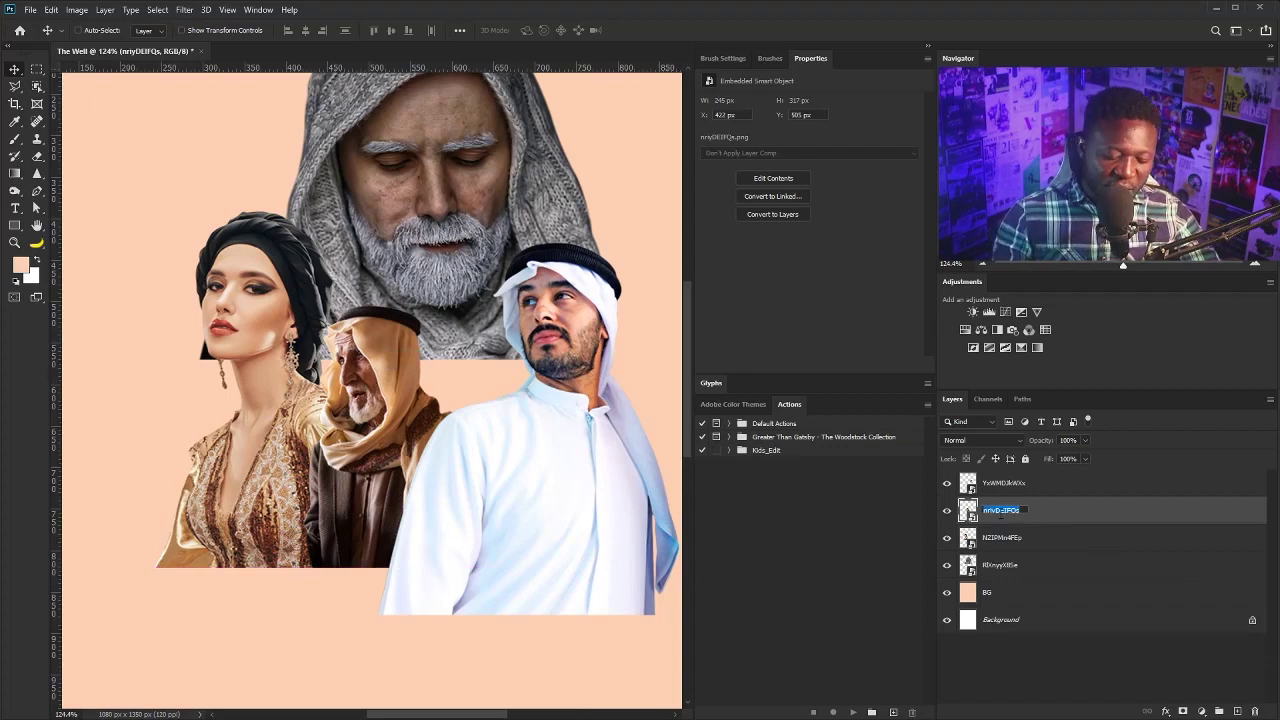
text(Mo)
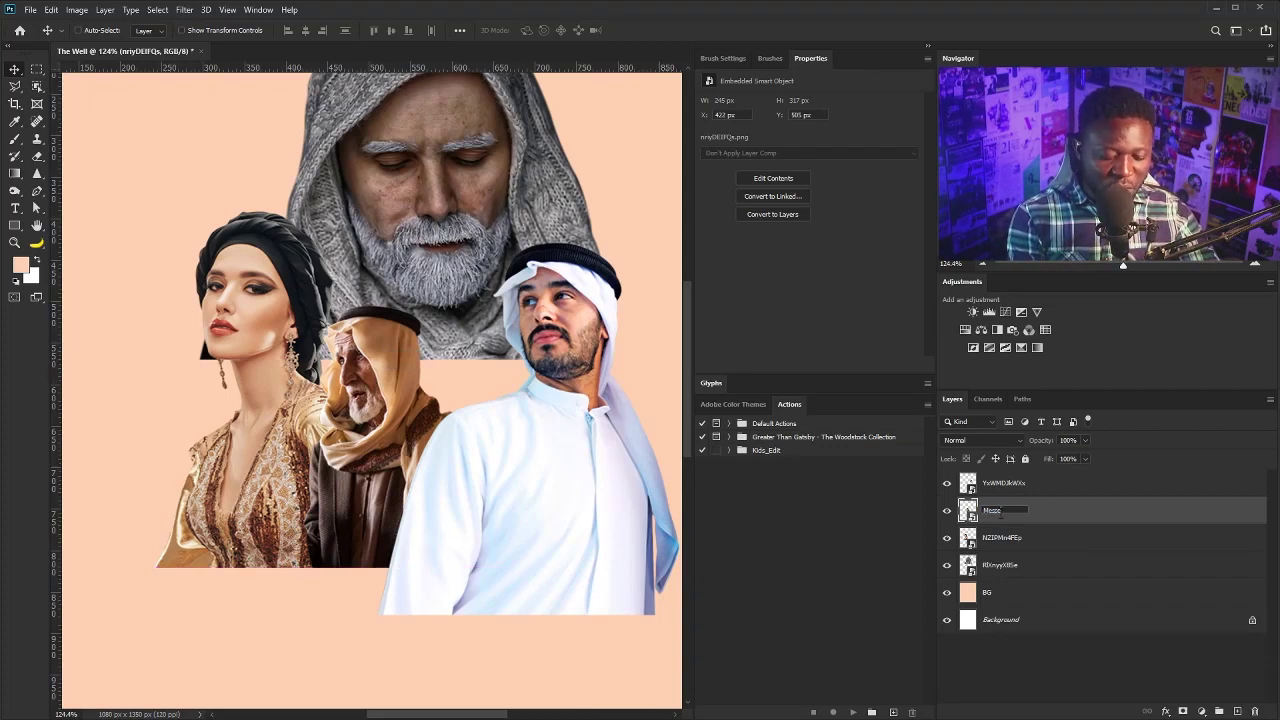
text(ssenger)
key(shift+Tab)
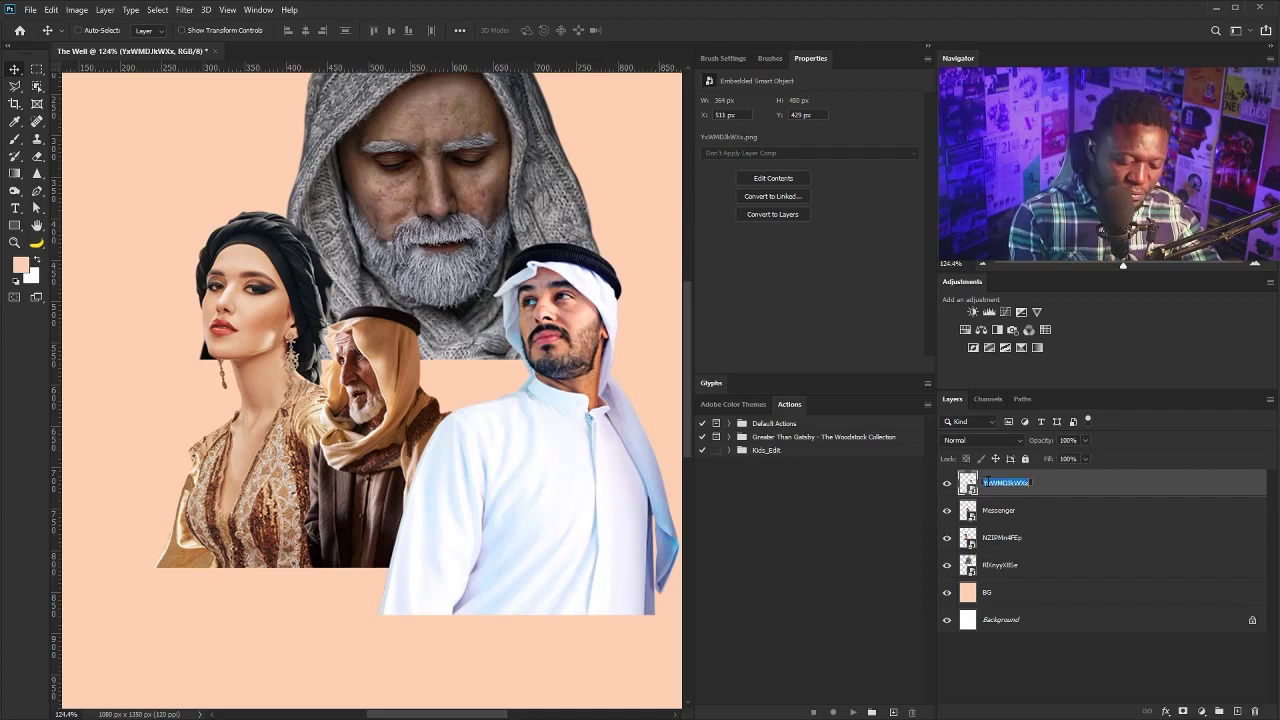
key(BackSpace)
text(Isaac)
key(Tab)
key(Tab)
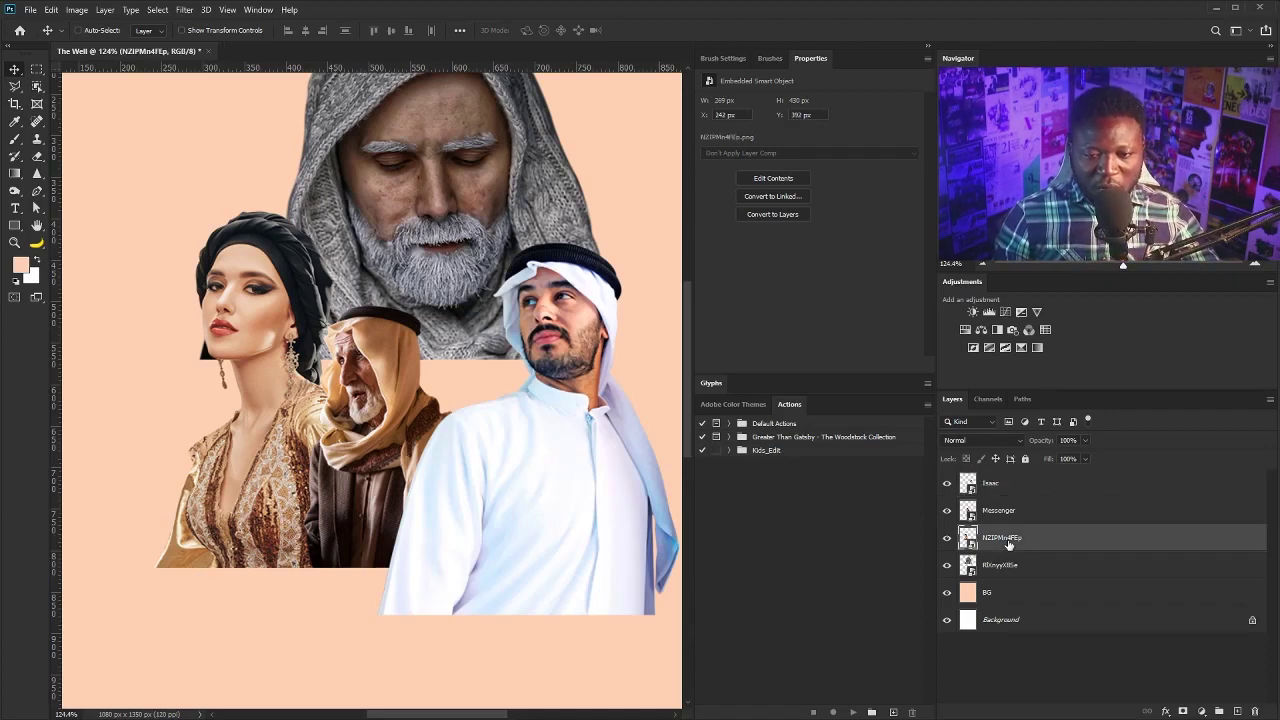
Rename the woman's layer Rebecca and the hooded man's layer Abraham.
text(B)
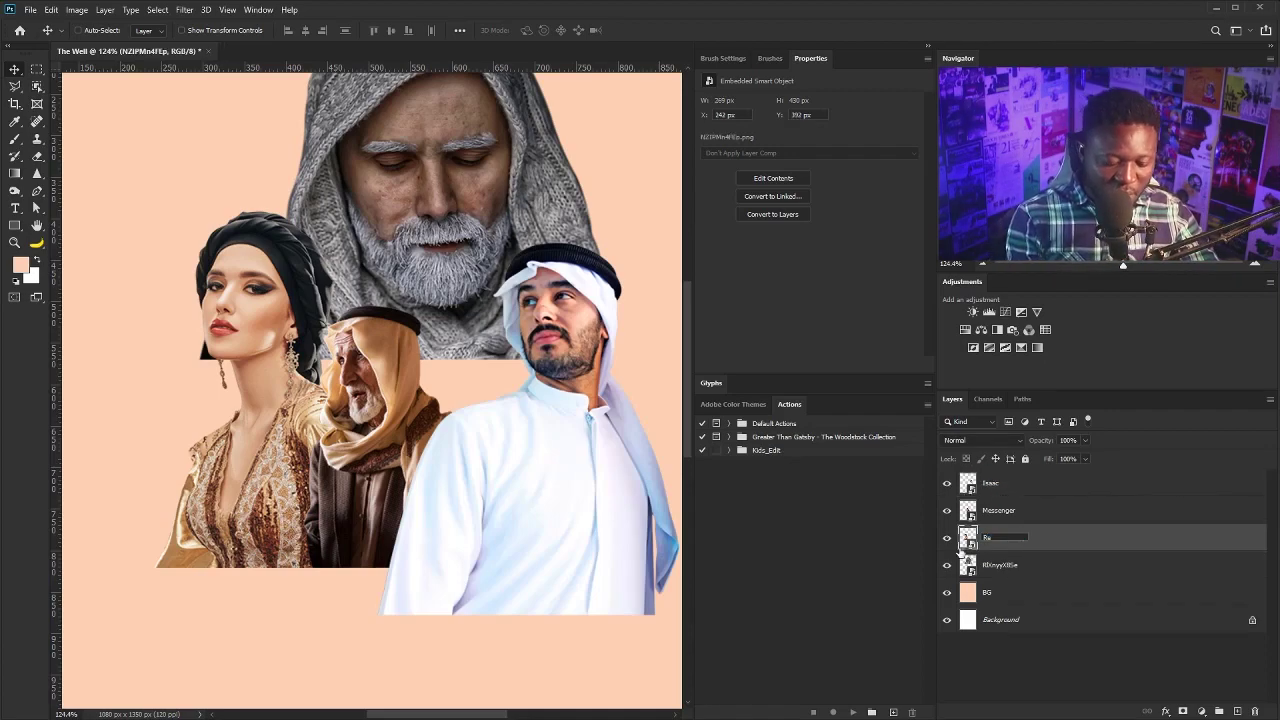
text(ebecca)
key(Tab)
text(A)
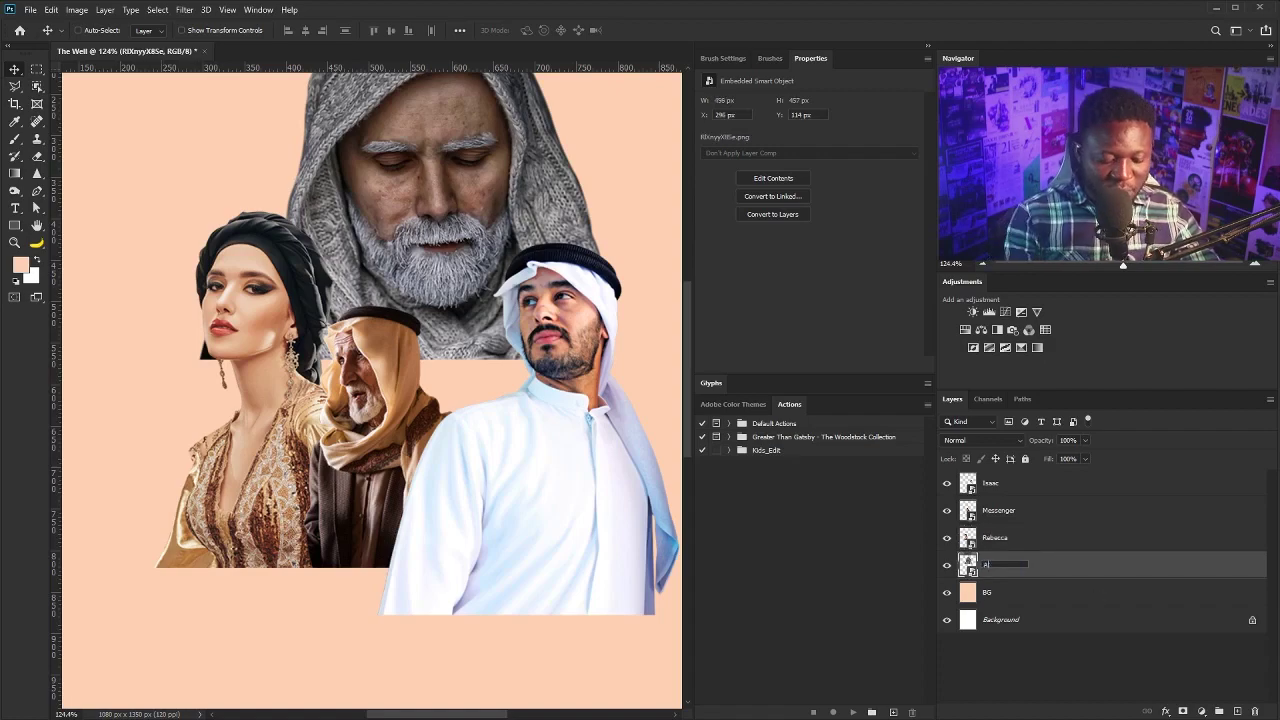
text(braham)
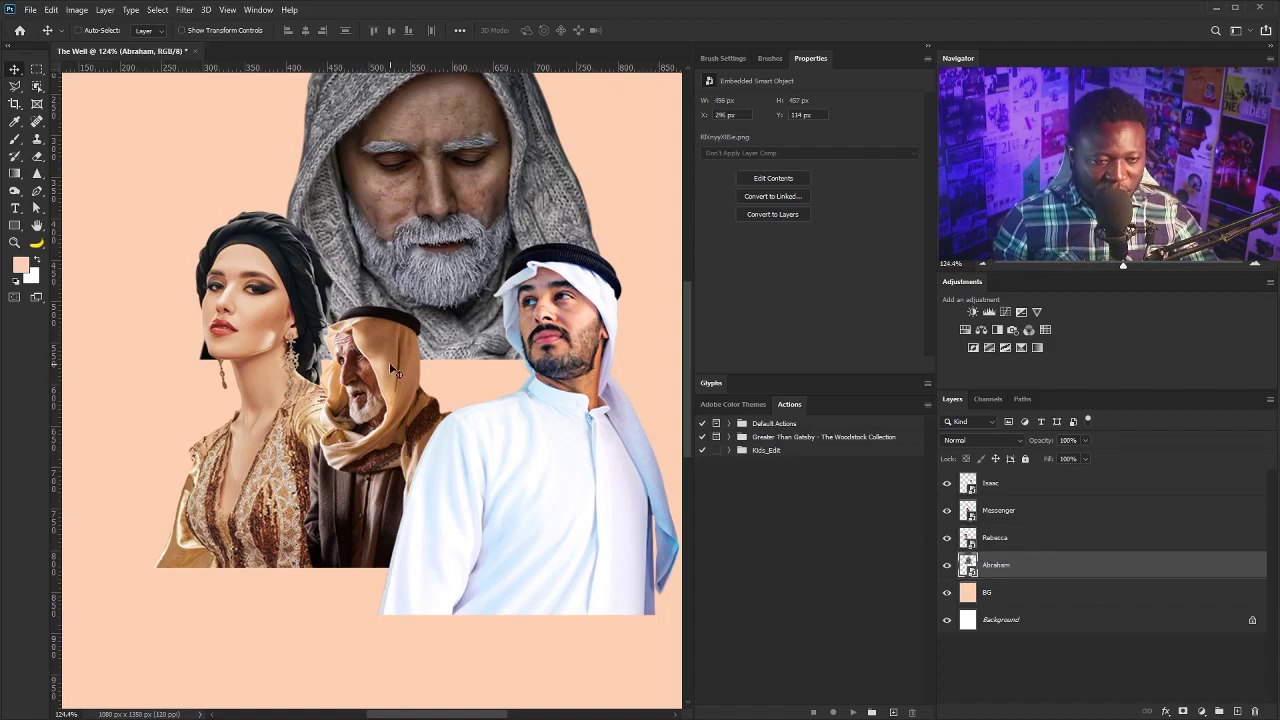
Scale the elderly Messenger figure down slightly and shift it right, towards the white-robed man.
drag(396, 372, 390, 386)
key(ctrl+t)
drag(508, 309, 484, 326)
drag(363, 374, 395, 352)
key(Return)
Move the Rebecca figure up and right against Abraham's hood and scale her down slightly.
right_click(262, 316)
click(290, 322)
drag(293, 322, 310, 300)
key(ctrl+t)
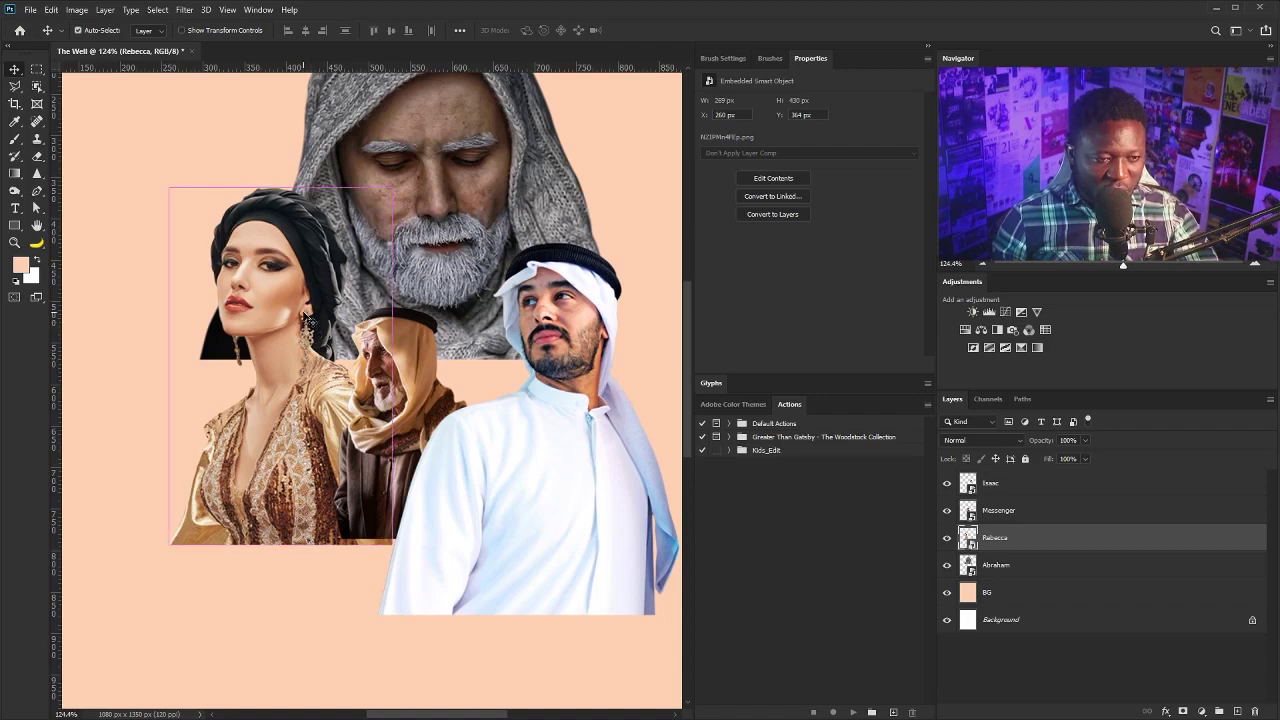
drag(393, 181, 385, 191)
scroll(382, 300, down, 5)
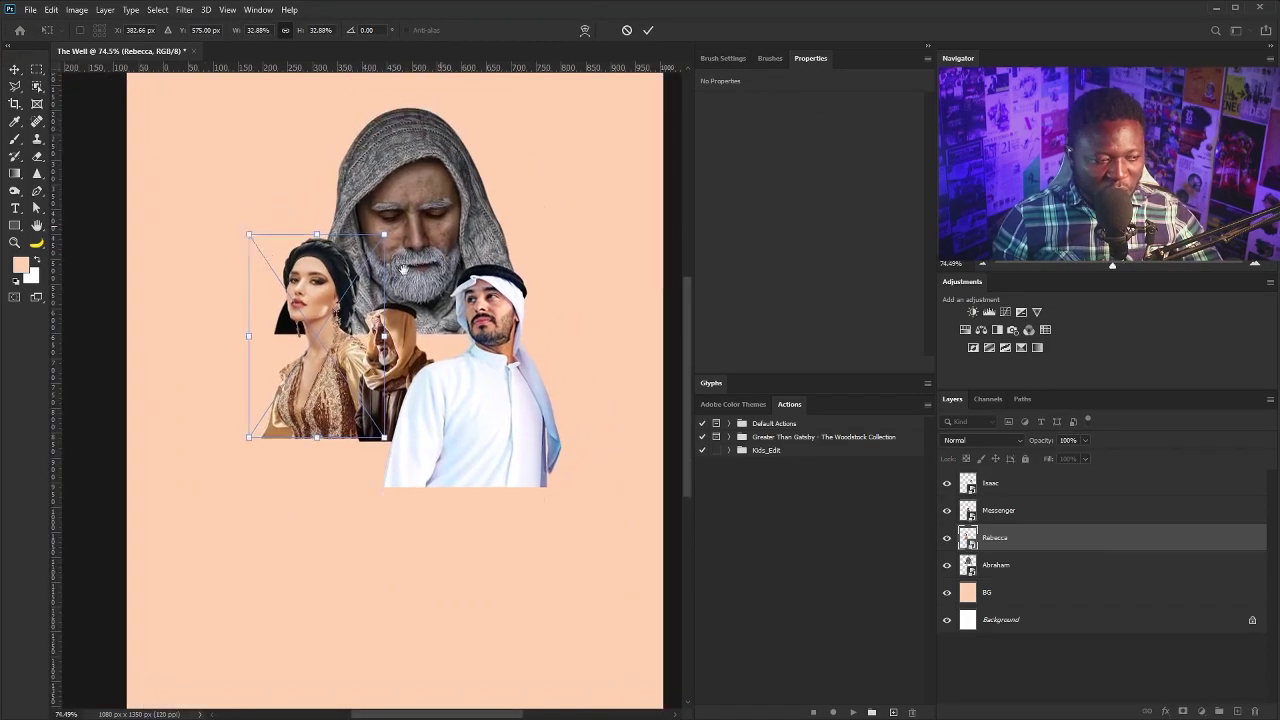
drag(340, 321, 343, 308)
key(Return)
scroll(410, 290, up, 2)
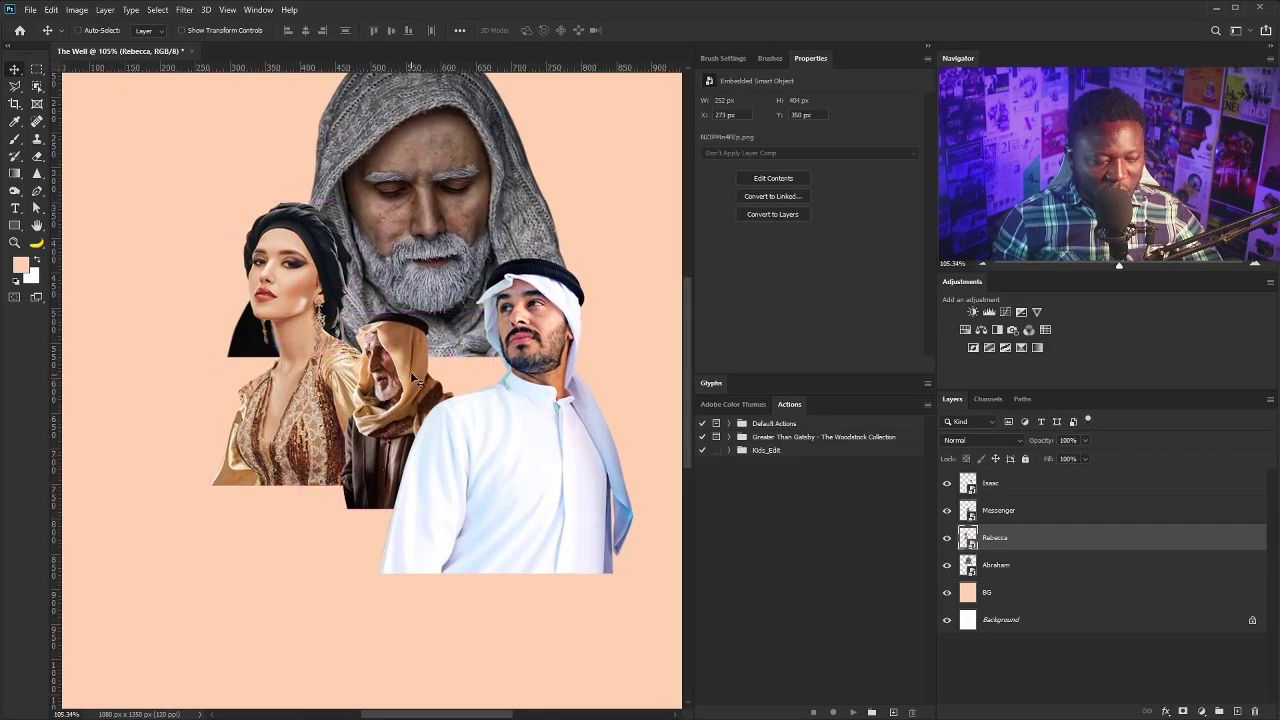
Fine-tune the Messenger's position between Rebecca and Isaac, shifting him slightly right.
right_click(443, 383)
click(443, 383)
key(ctrl+t)
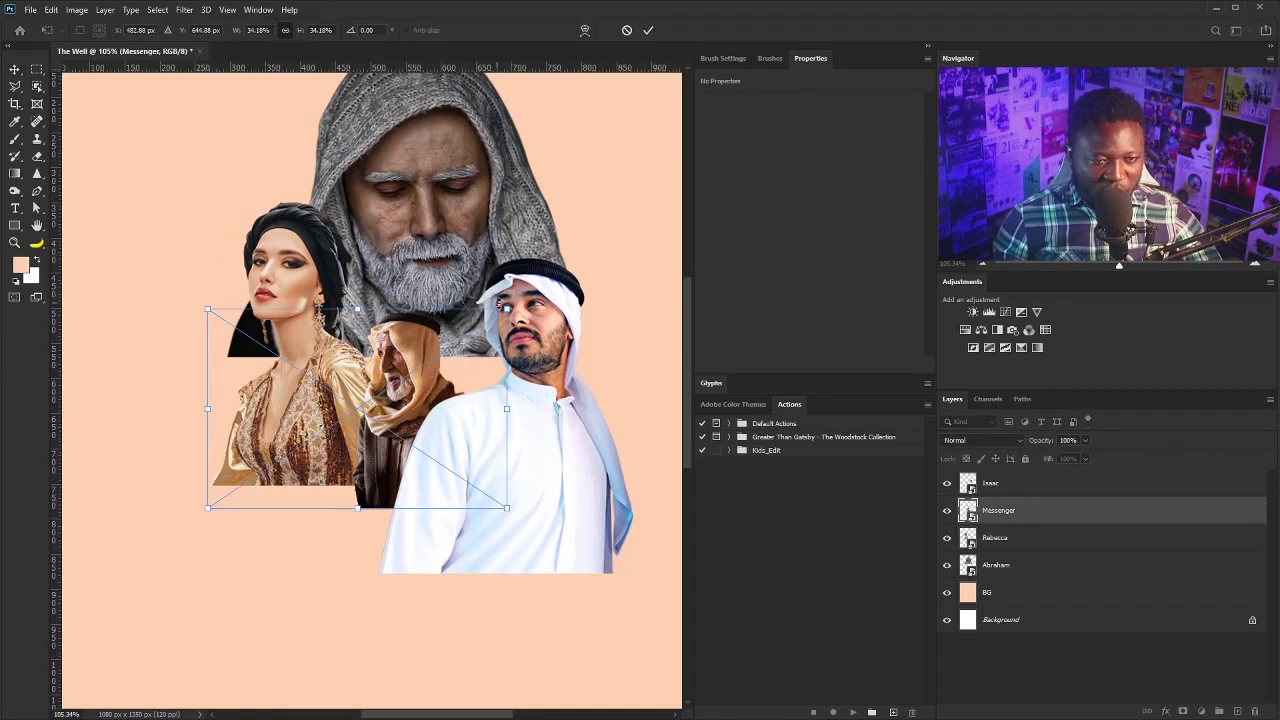
drag(390, 359, 395, 360)
key(Return)
key(Up)
key(Up)
key(Up)
key(Up)
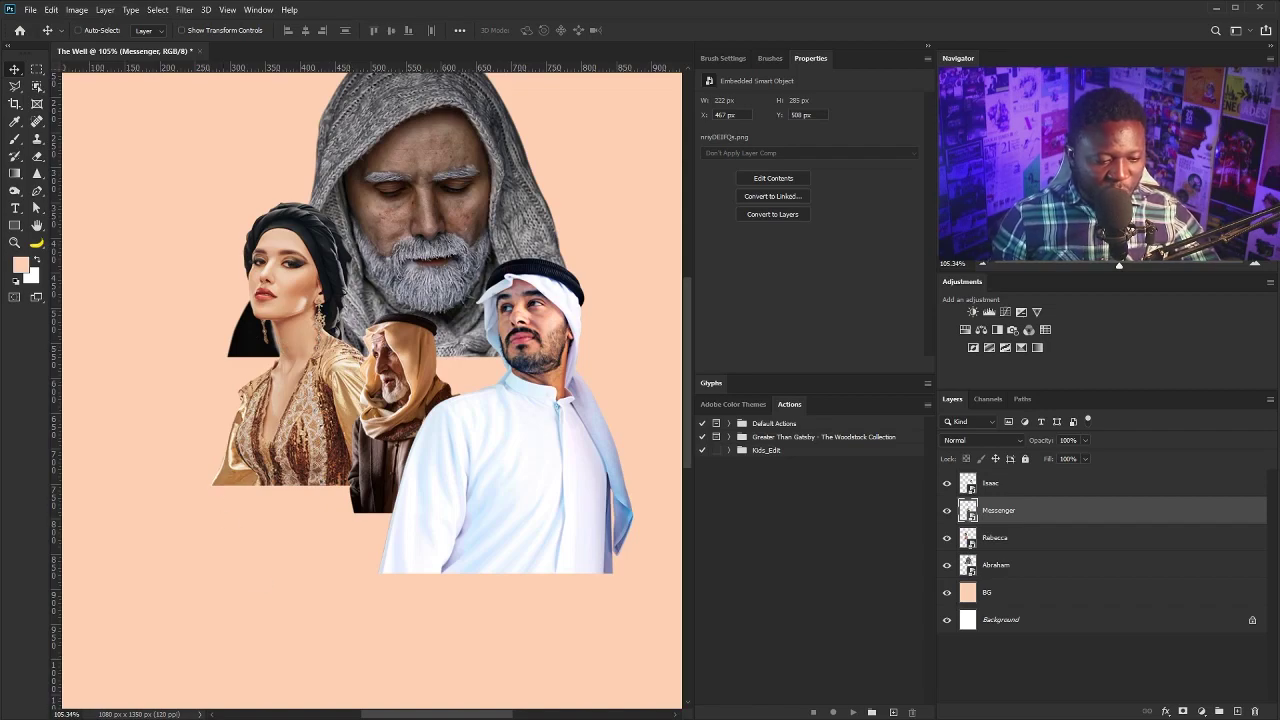
Place the Camel image below the Isaac layer, flip it horizontally and move it lower in front of Rebecca and the Messenger.
drag(269, 643, 465, 475)
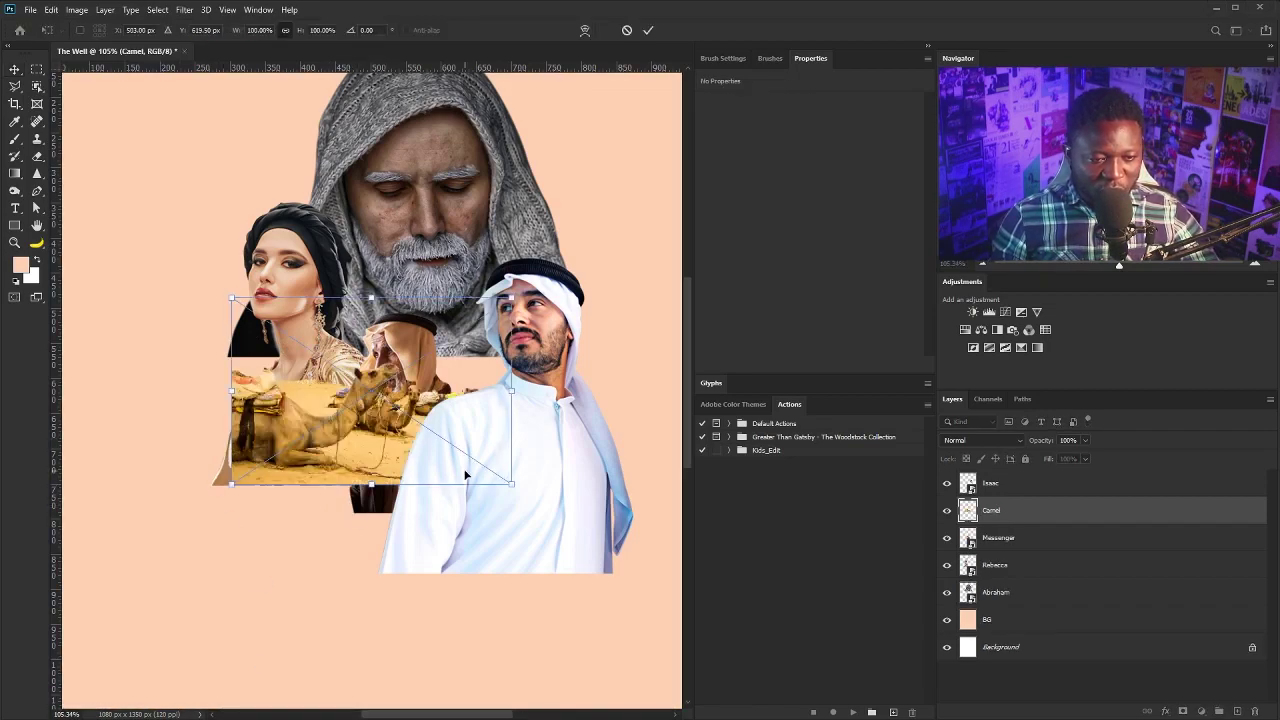
right_click(389, 424)
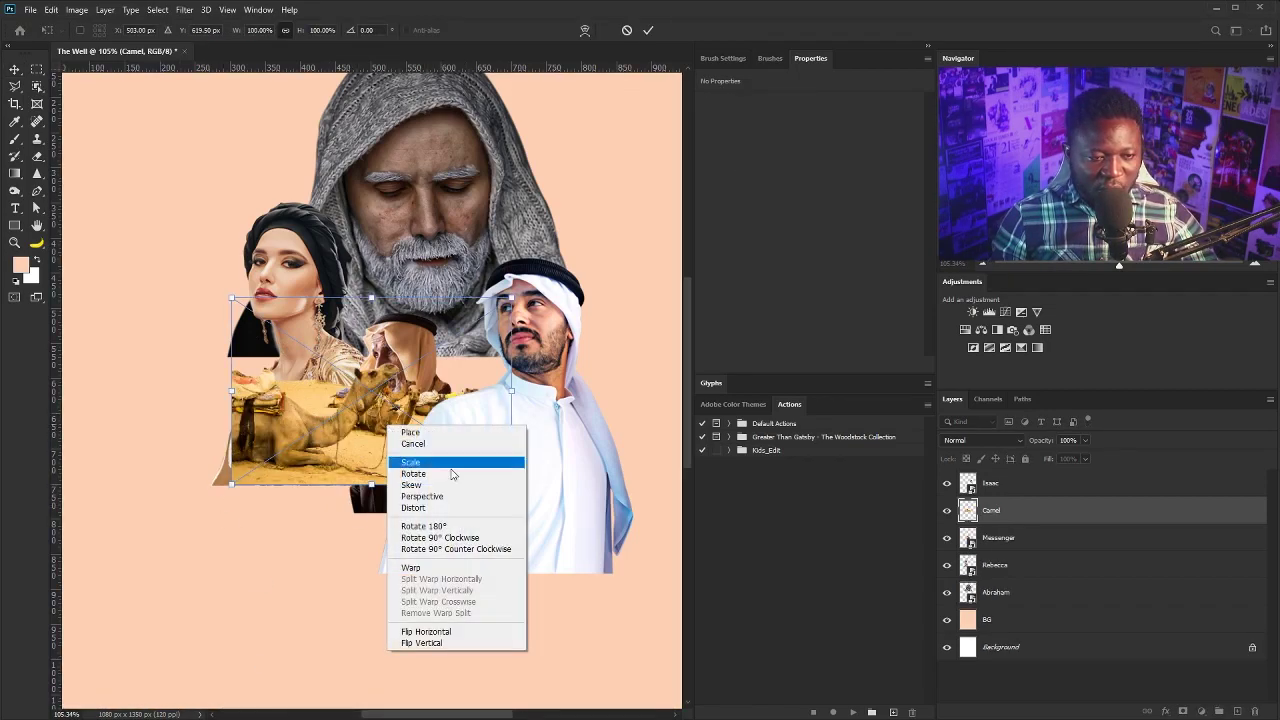
click(455, 632)
drag(417, 440, 392, 493)
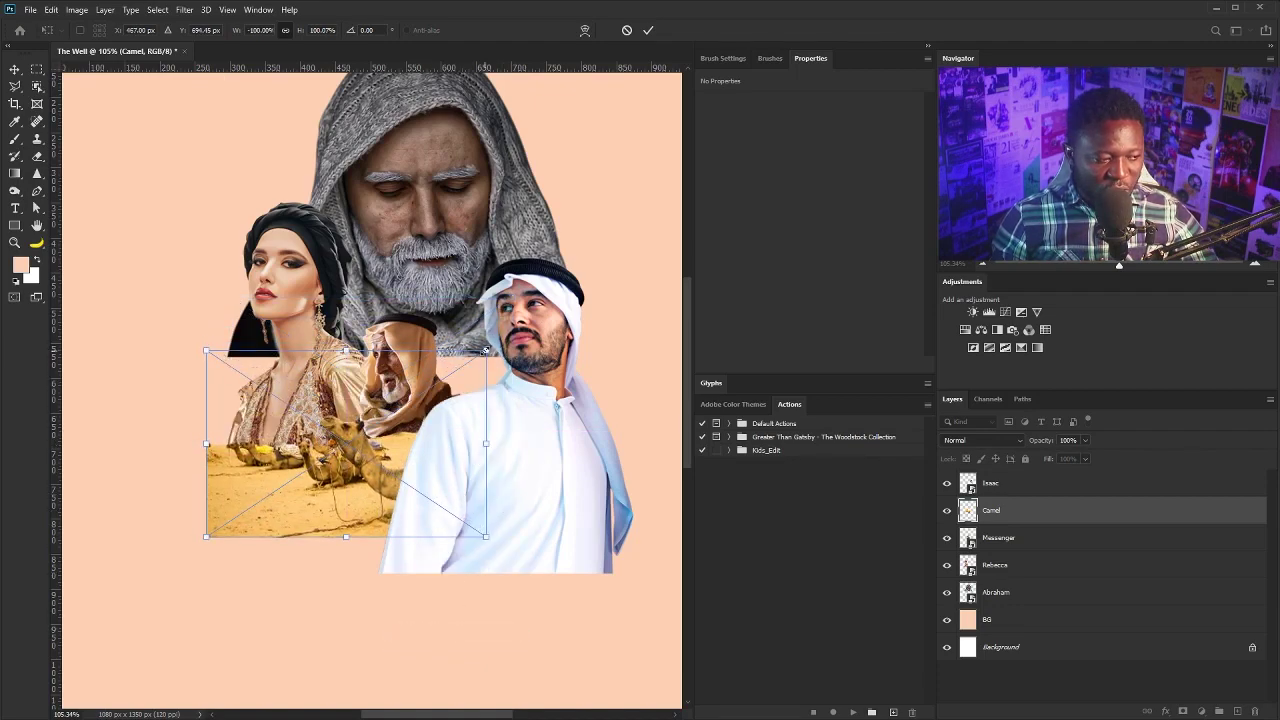
Scale the Camel image to about 122% and shift it left, with its bottom edge level with Isaac's robe.
mouse_move(485, 350)
mouse_down()
mouse_move(514, 331)
mouse_move(497, 342)
mouse_up()
drag(476, 499, 416, 501)
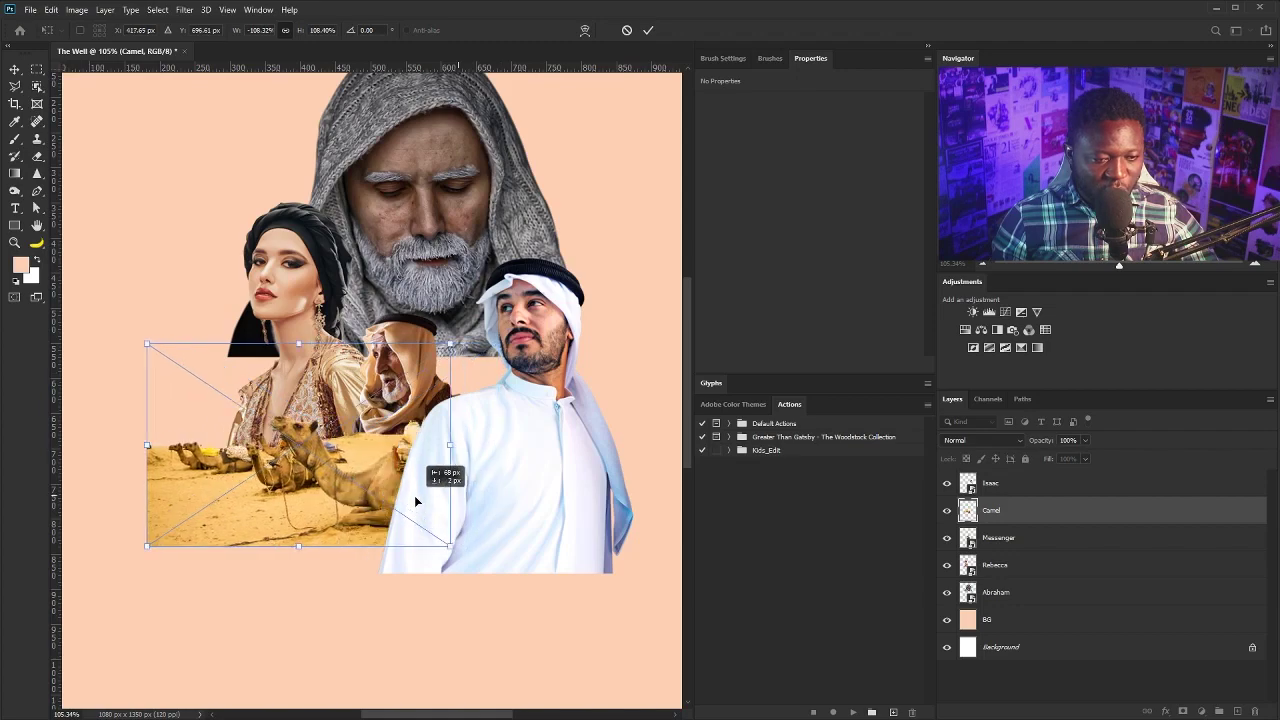
drag(451, 546, 472, 559)
mouse_move(379, 475)
mouse_down()
mouse_move(359, 481)
mouse_move(362, 506)
mouse_move(364, 493)
mouse_up()
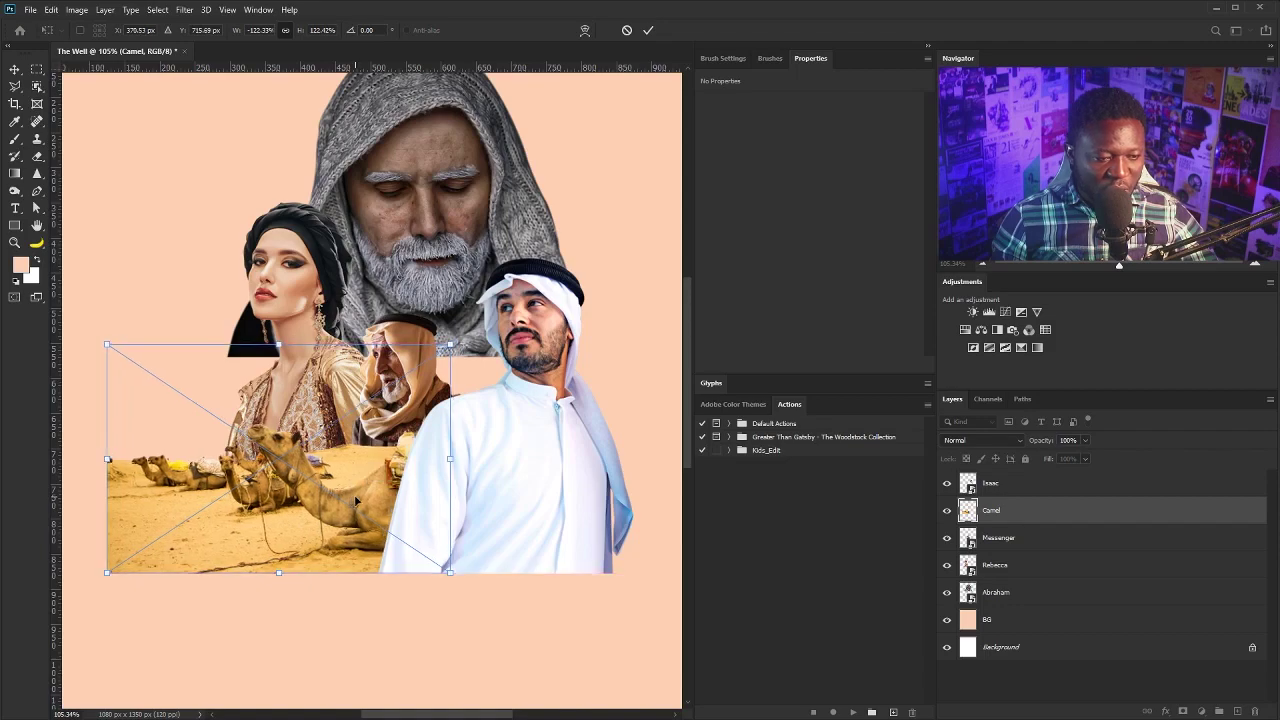
key(Return)
Enlarge the Camel image further to about 140% and realign its bottom edge with Isaac's robe.
drag(343, 497, 354, 484)
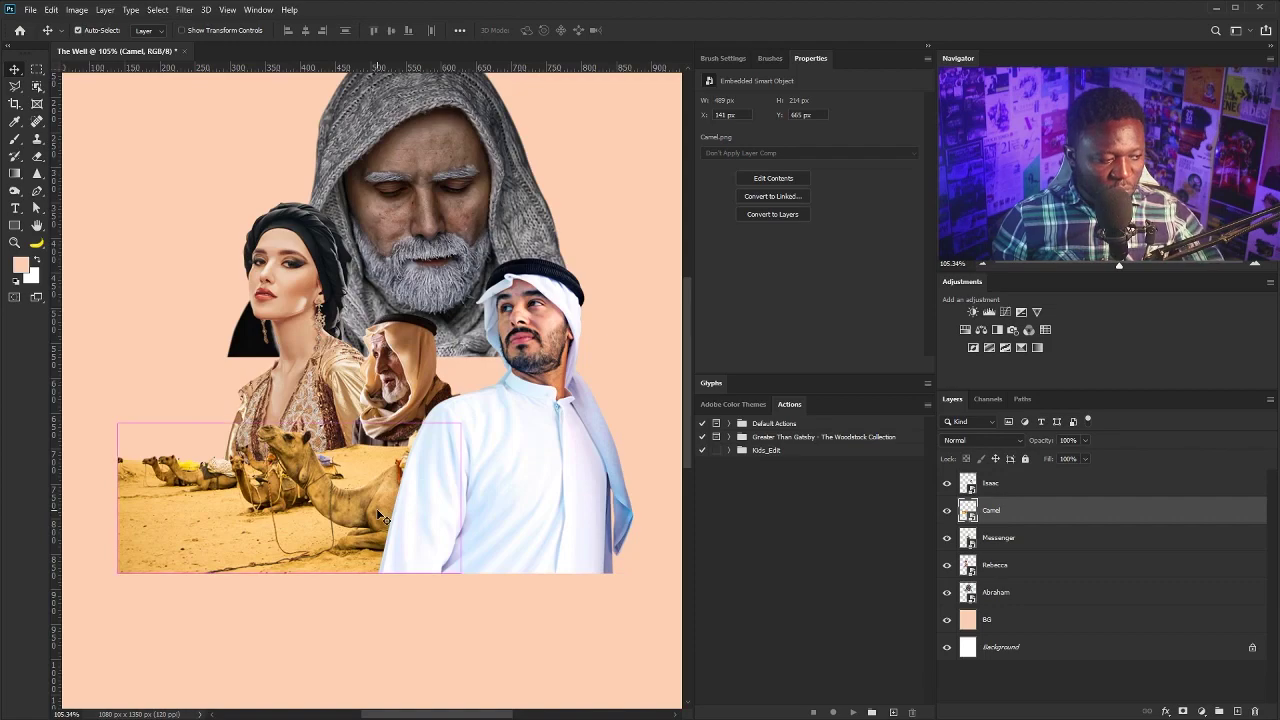
key(ctrl+t)
drag(461, 344, 485, 327)
drag(435, 540, 420, 525)
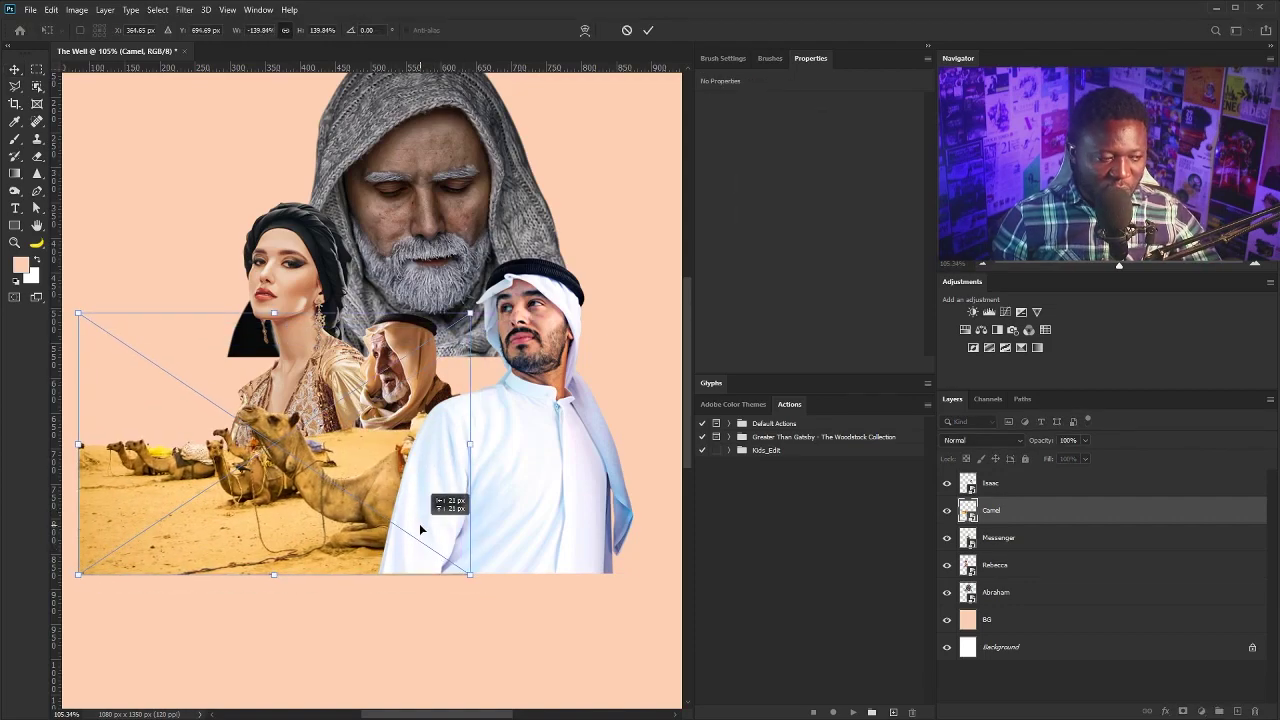
key(Return)
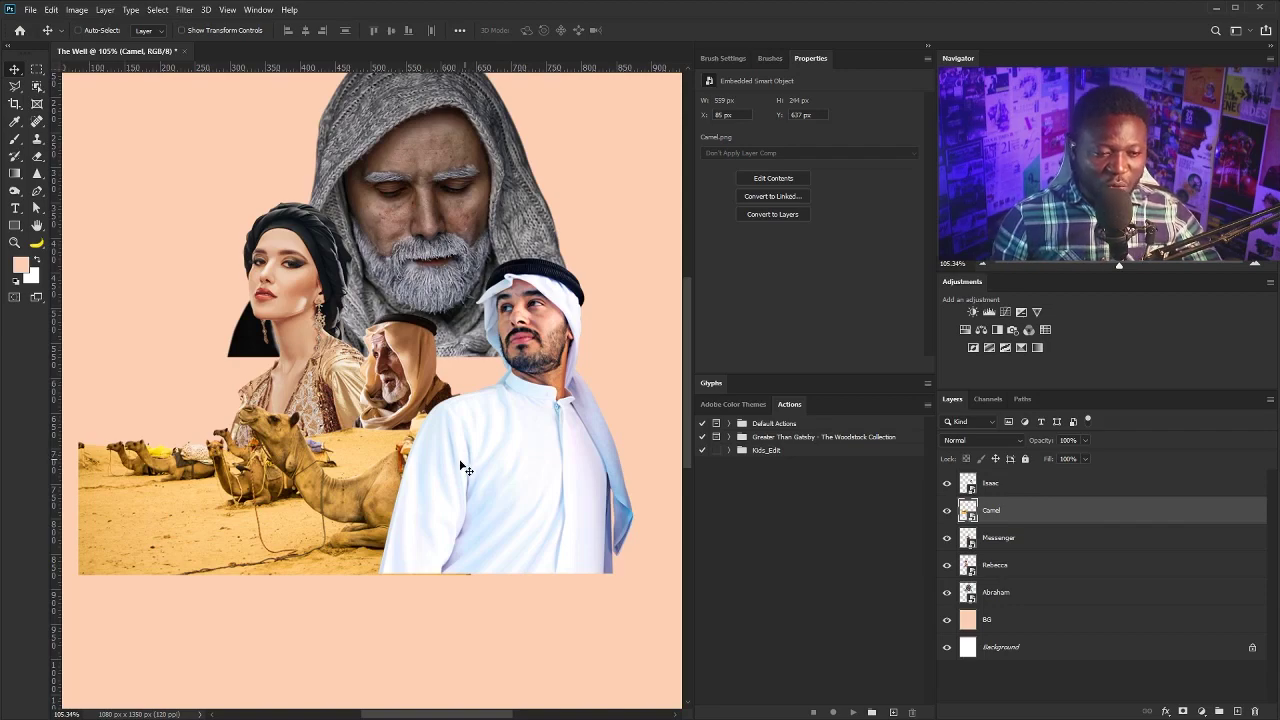
drag(359, 508, 359, 507)
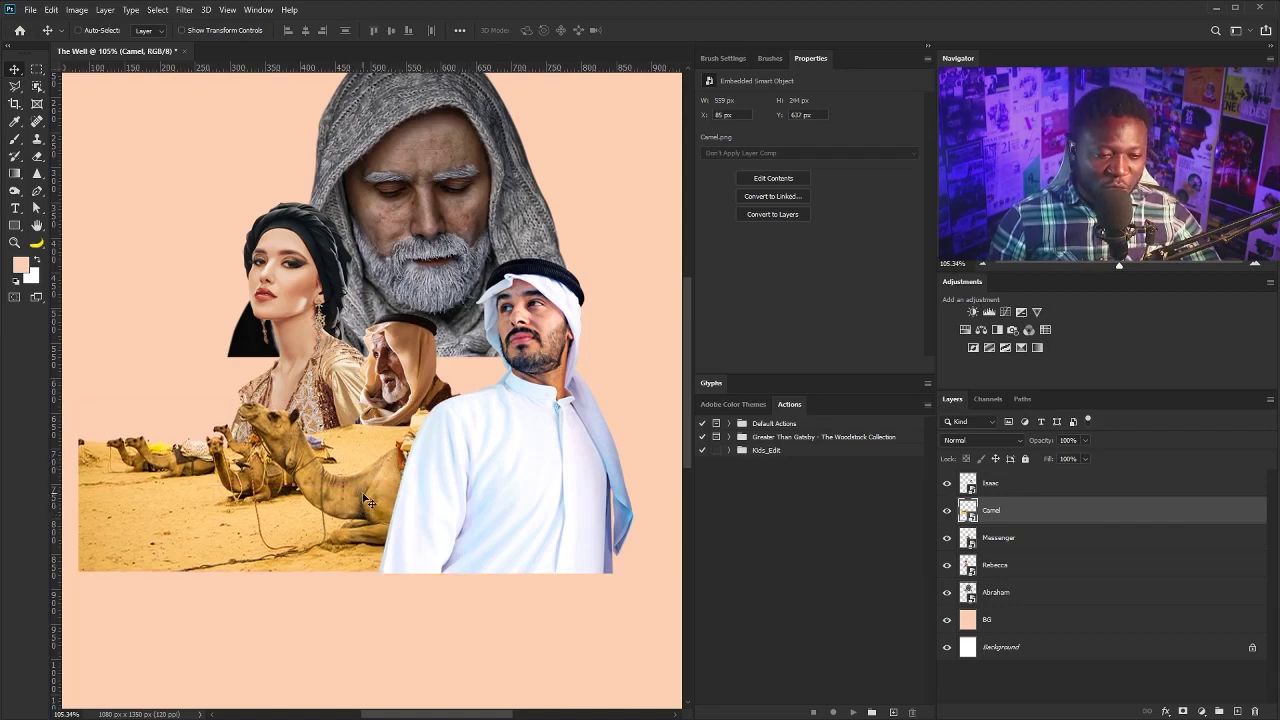
Add a layer mask to the Camel layer and brush out the hard sand edge over Rebecca's and the Messenger's clothing.
scroll(400, 470, up, 2)
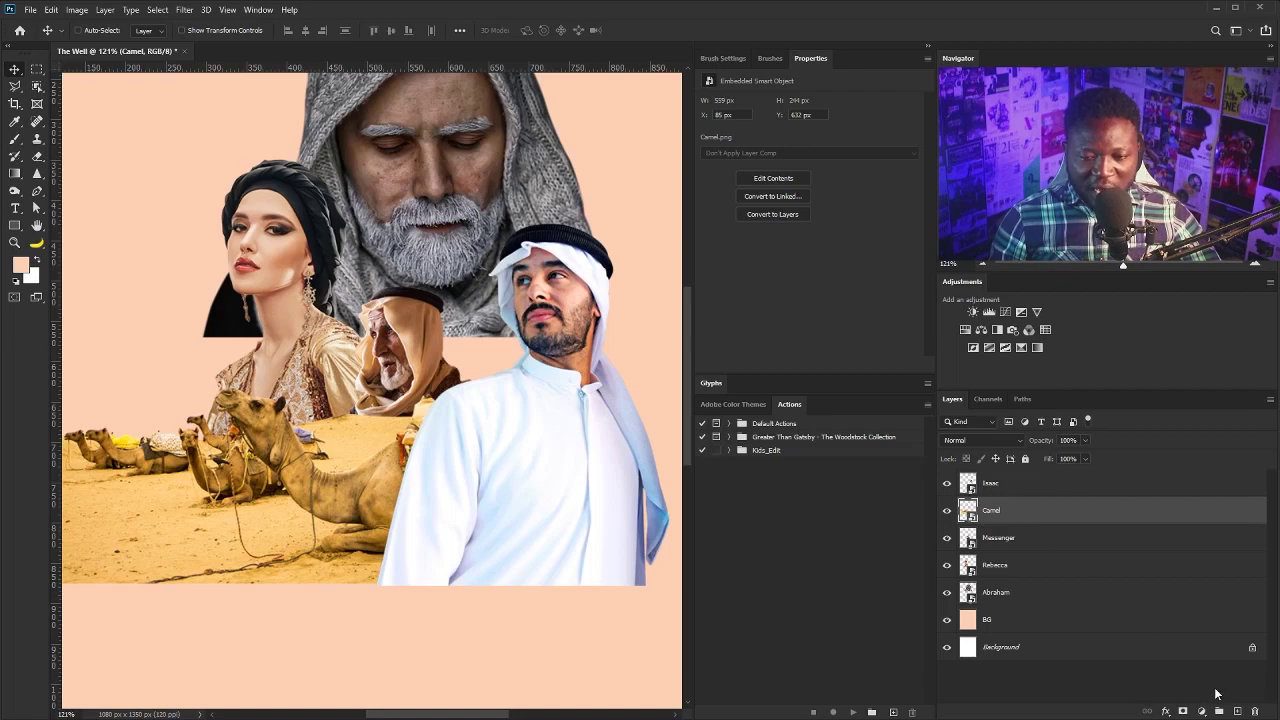
click(1185, 712)
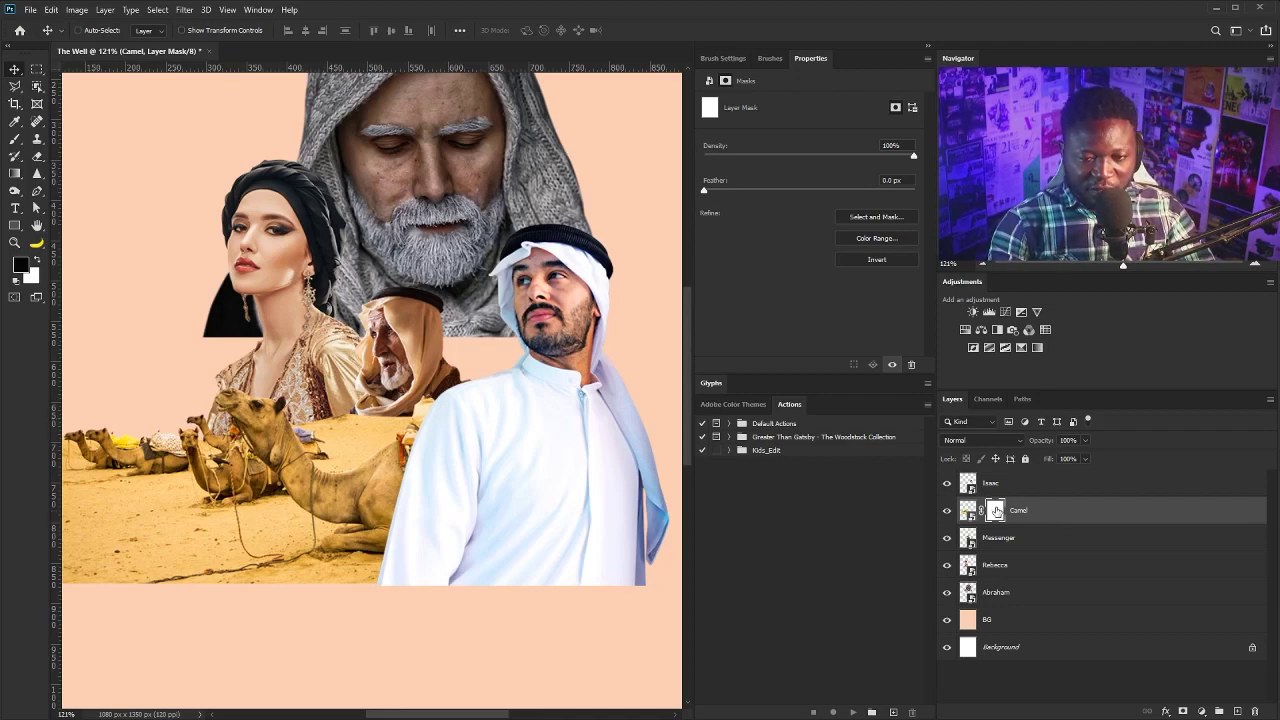
key(b)
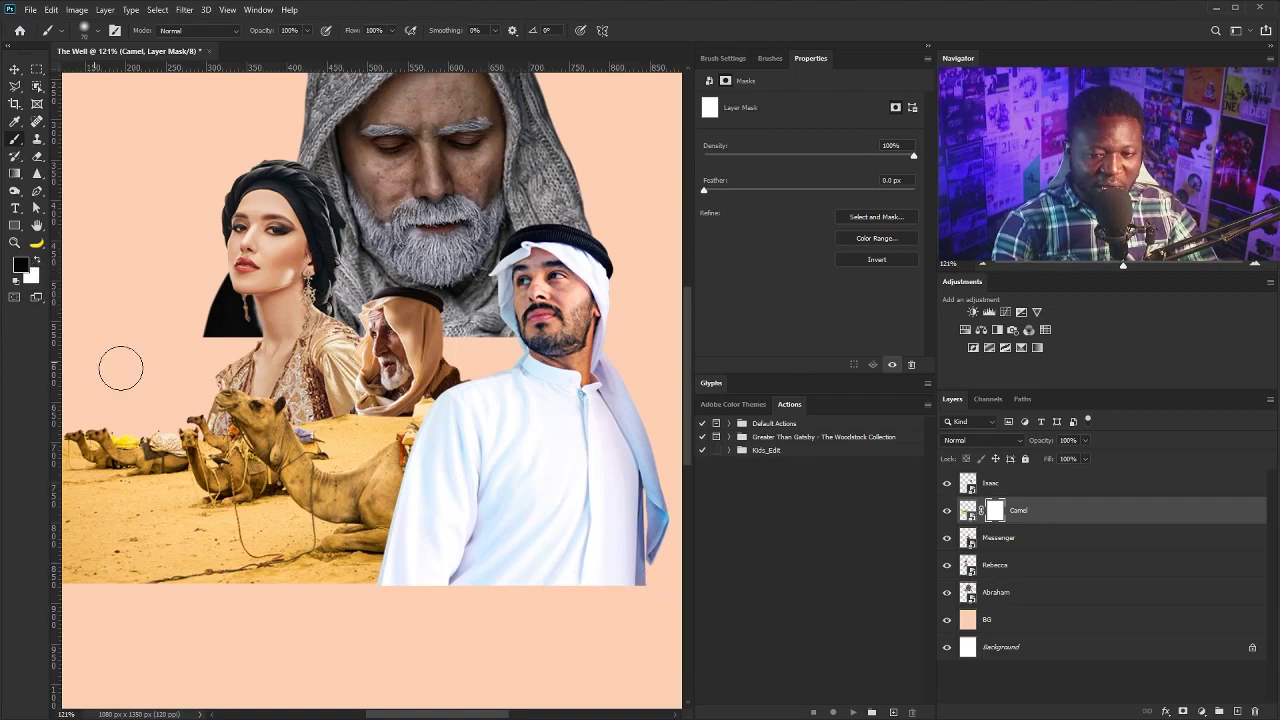
mouse_move(365, 395)
mouse_down()
mouse_move(423, 474)
mouse_move(309, 466)
mouse_move(300, 440)
mouse_move(380, 470)
mouse_move(410, 432)
mouse_move(410, 395)
mouse_up()
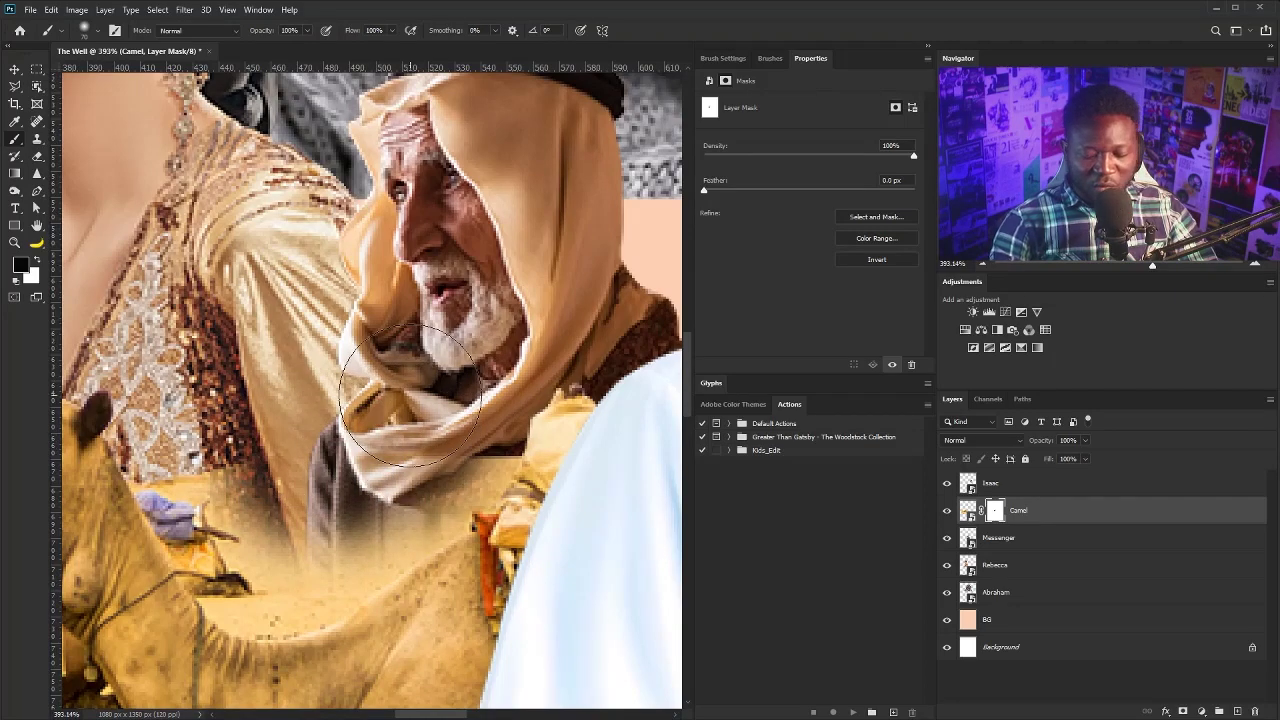
key(bracketleft)
key(bracketleft)
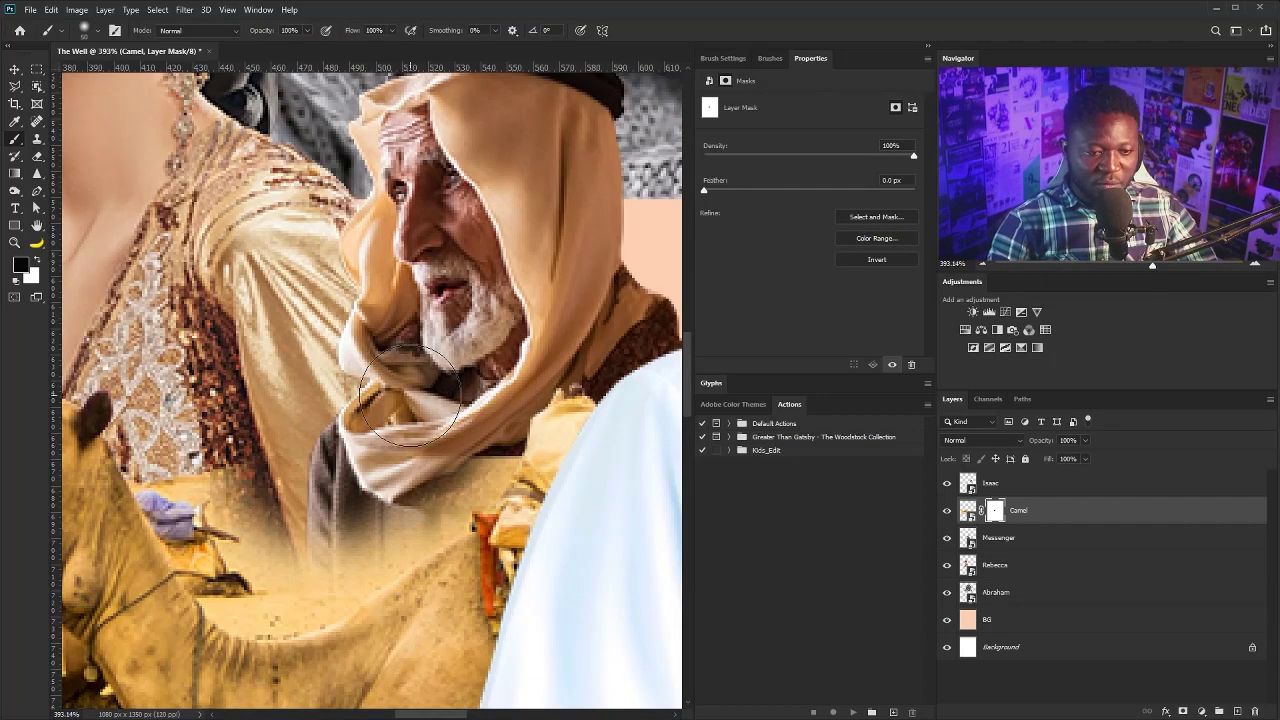
mouse_move(385, 491)
mouse_down()
mouse_move(385, 475)
mouse_move(485, 455)
mouse_move(318, 529)
mouse_up()
Draw a closed Pen path around the distant camels, following the nearer small camel's head and neck, and convert it to a selection.
key(ctrl+minus)
key(ctrl+minus)
key(ctrl+minus)
scroll(312, 445, up, 3)
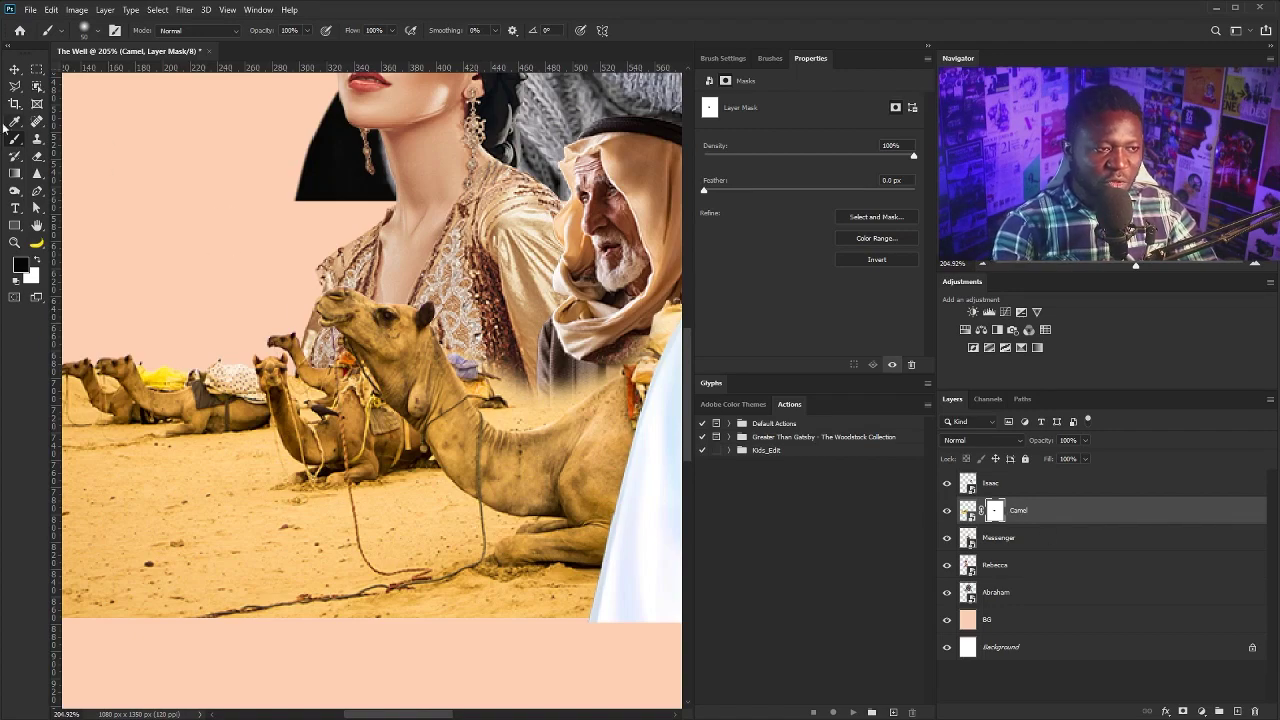
alt+scroll(265, 350, up, 5)
key(p)
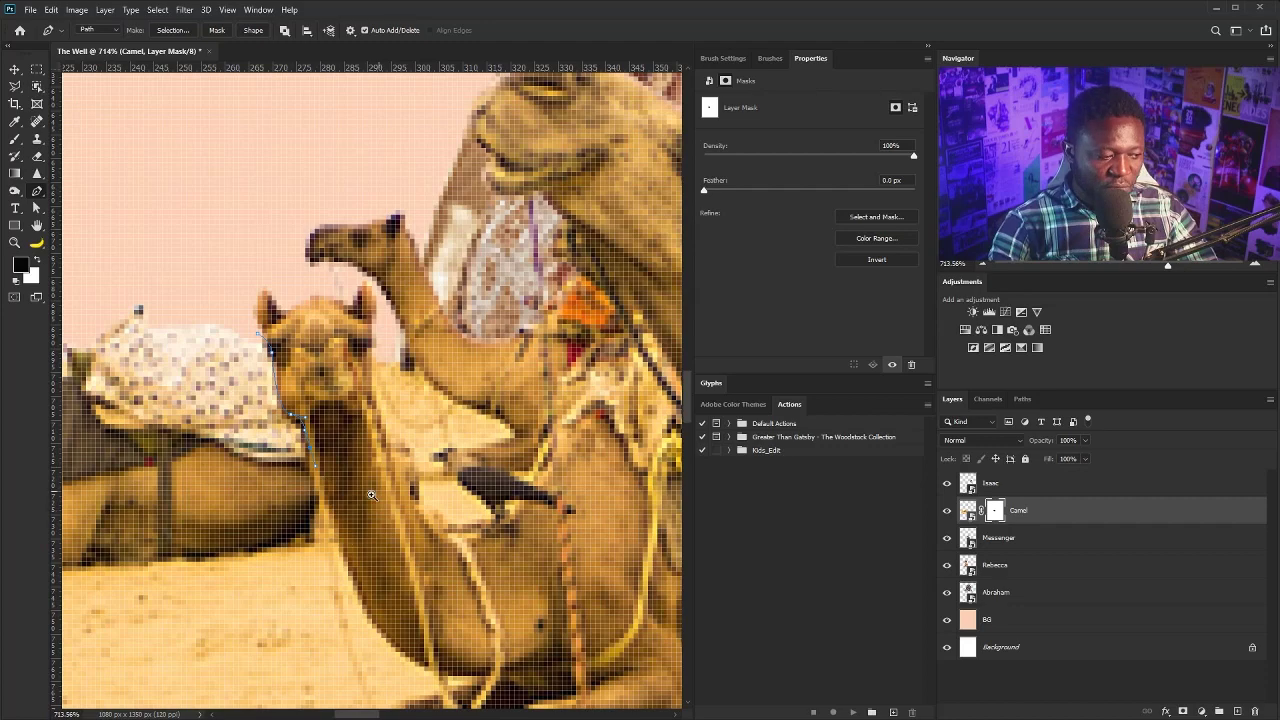
scroll(360, 540, down, 1)
click(348, 572)
scroll(489, 490, down, 2)
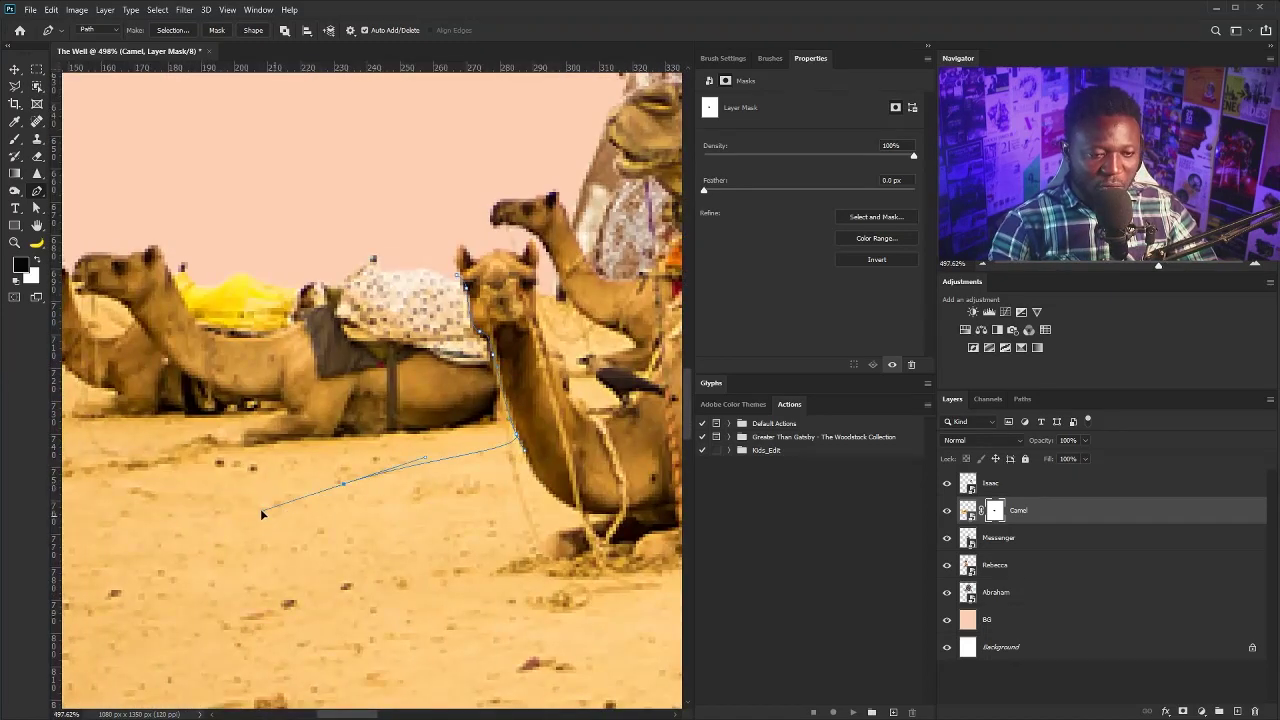
scroll(354, 512, down, 5)
drag(306, 497, 314, 466)
drag(344, 389, 399, 376)
drag(432, 397, 454, 409)
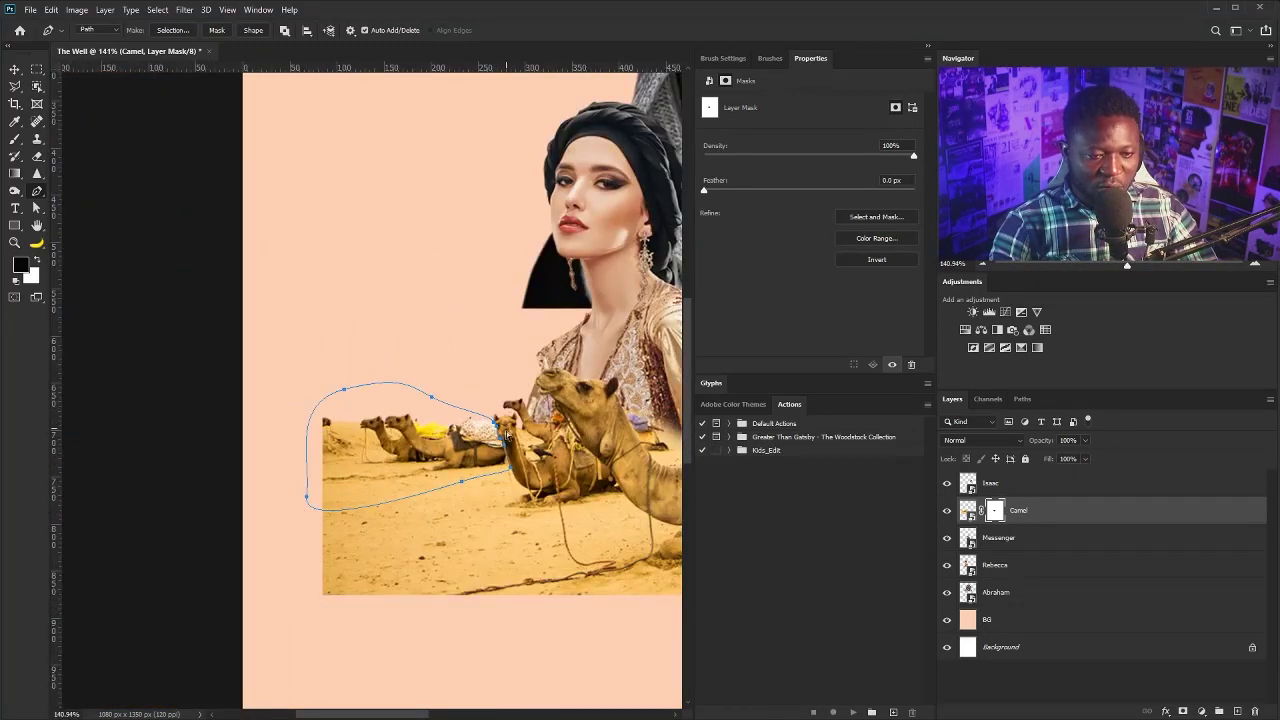
key(ctrl+Return)
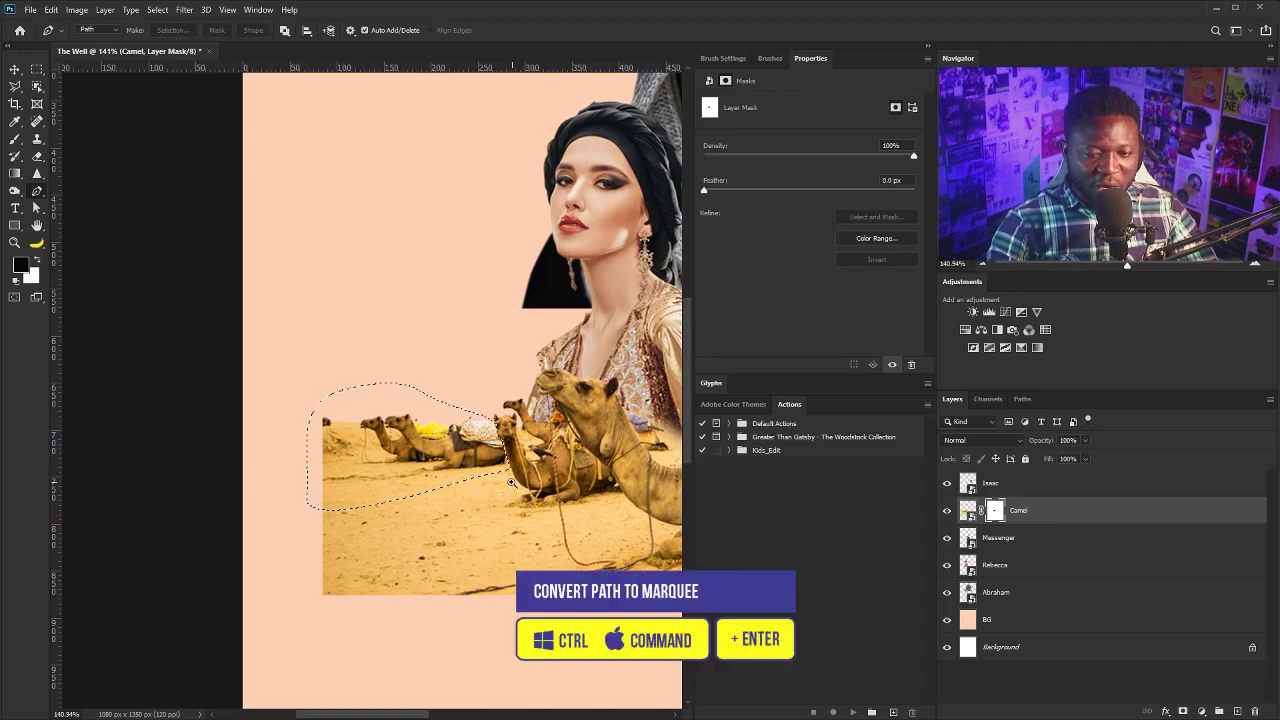
Fill the selection with black on the Camel mask to hide the distant camels, and deselect.
scroll(570, 500, up, 2)
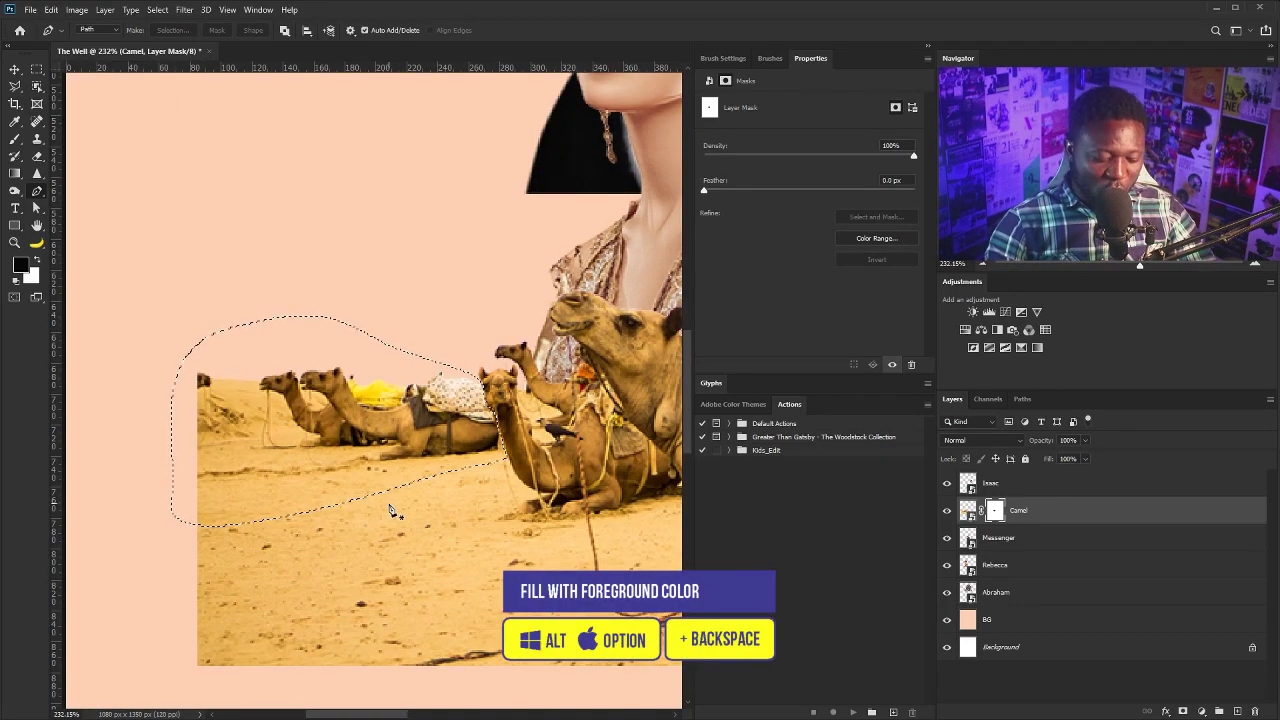
key(alt+BackSpace)
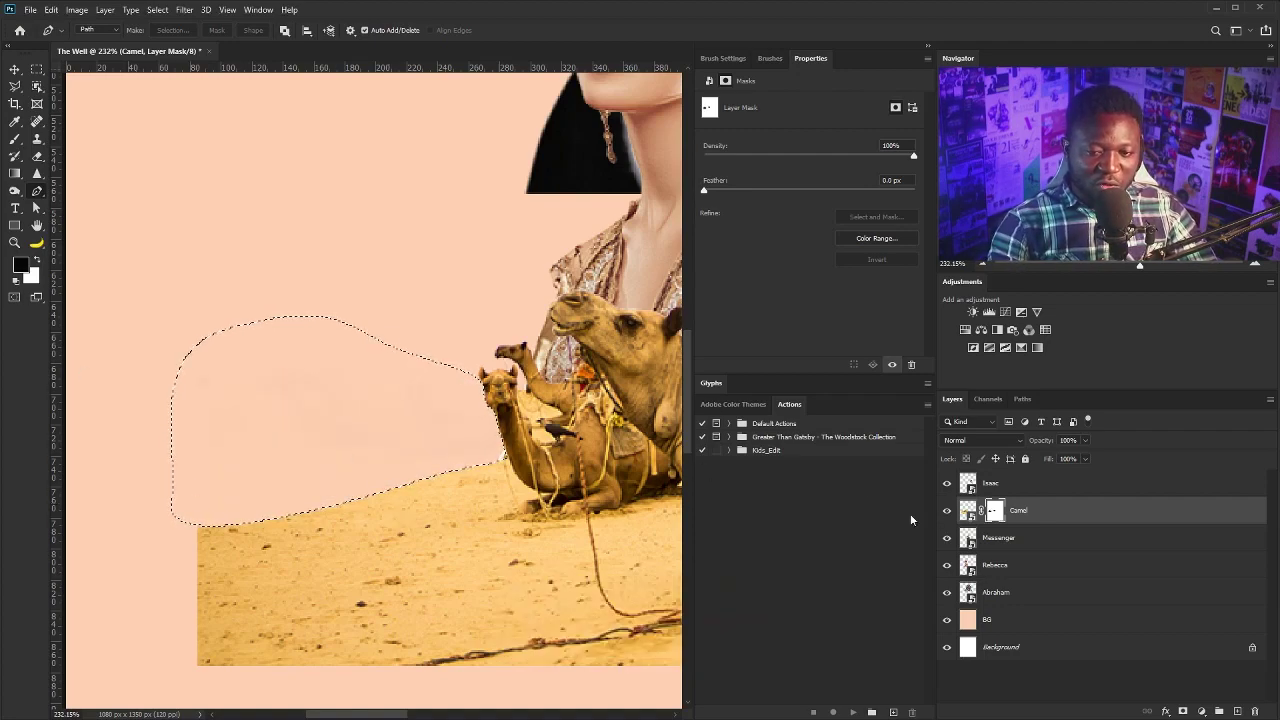
drag(502, 422, 438, 455)
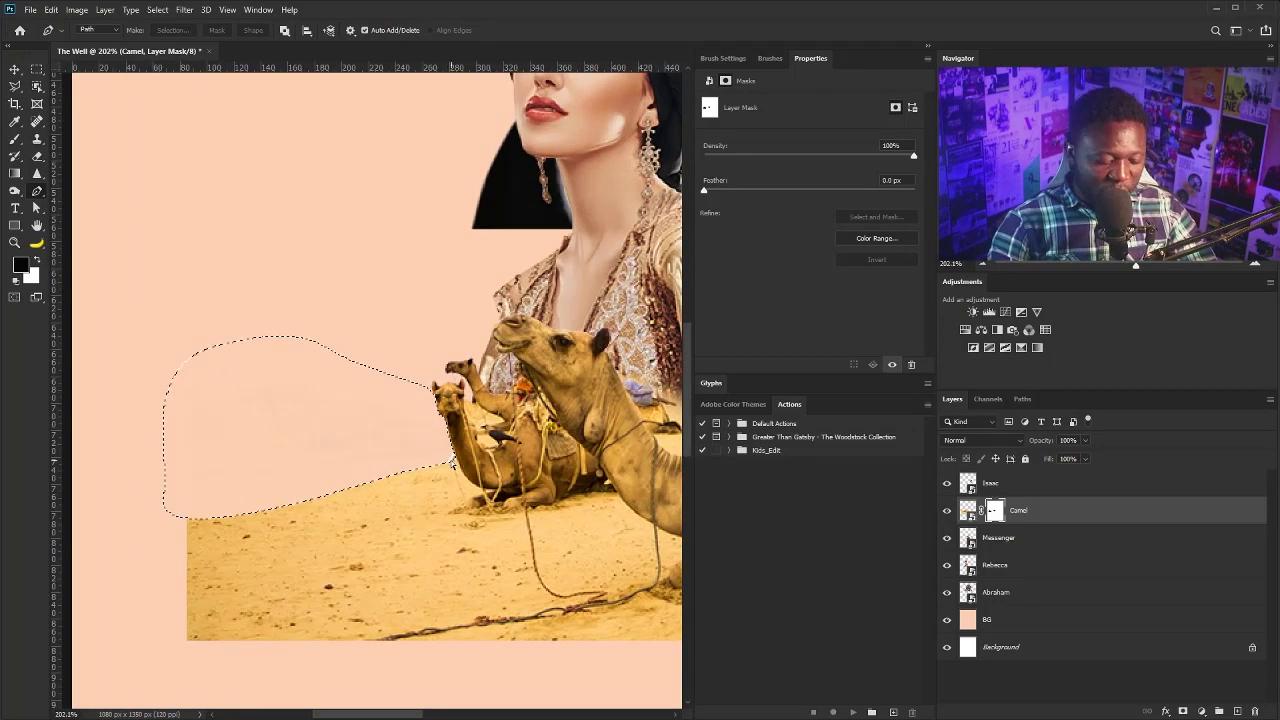
key(ctrl+d)
scroll(459, 416, down, 2)
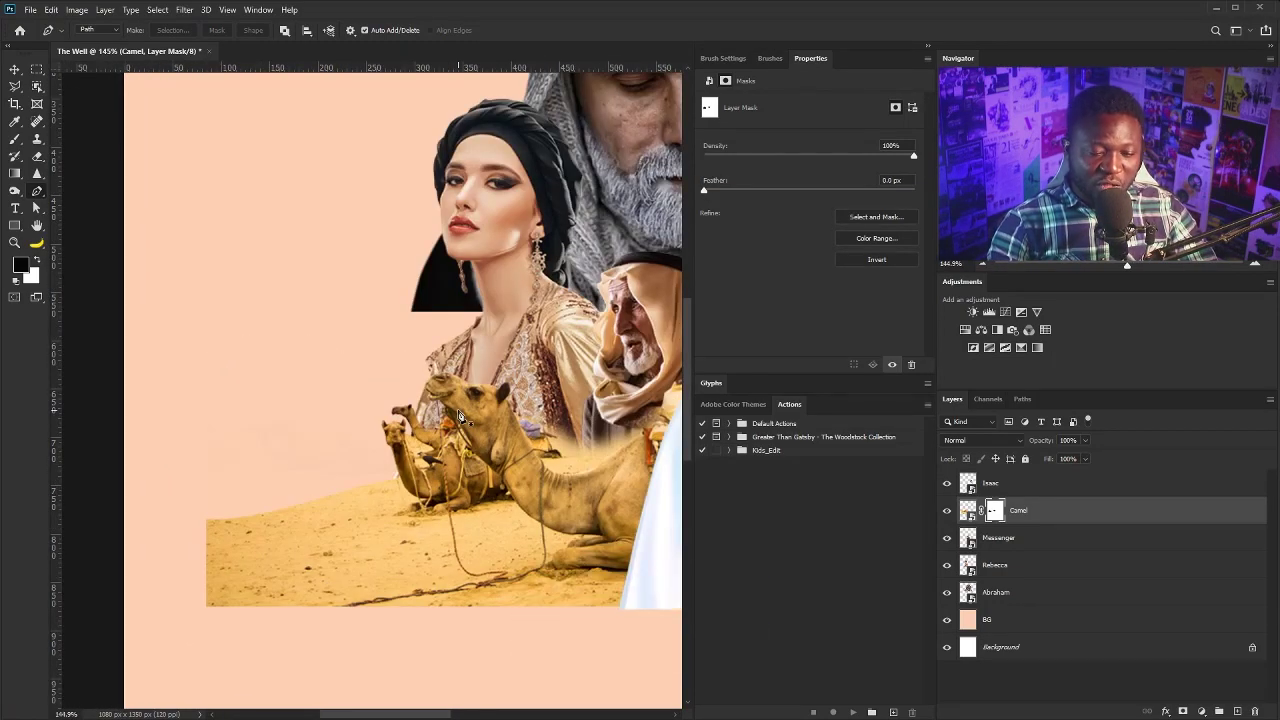
Brush out the outer and lower sand on the Camel mask, varying the brush size to leave a soft patch around the camels.
key(b)
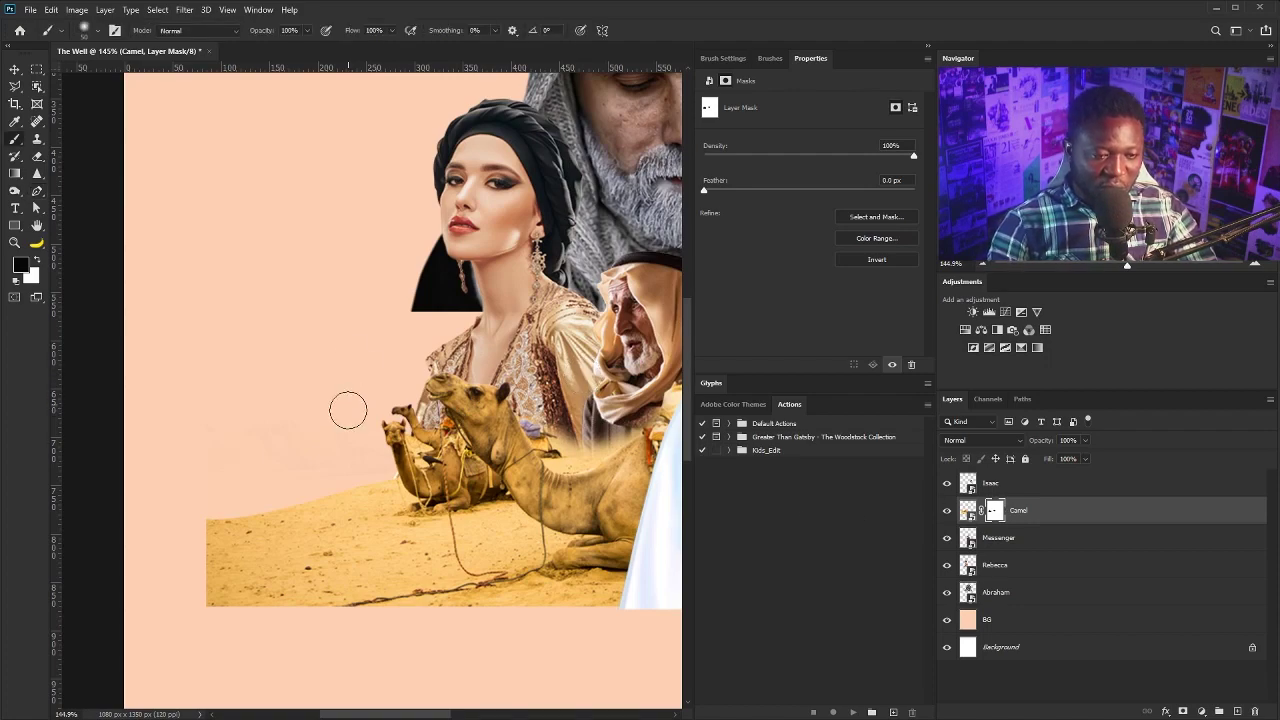
key(bracketright)
key(bracketright)
key(bracketright)
key(bracketright)
key(bracketright)
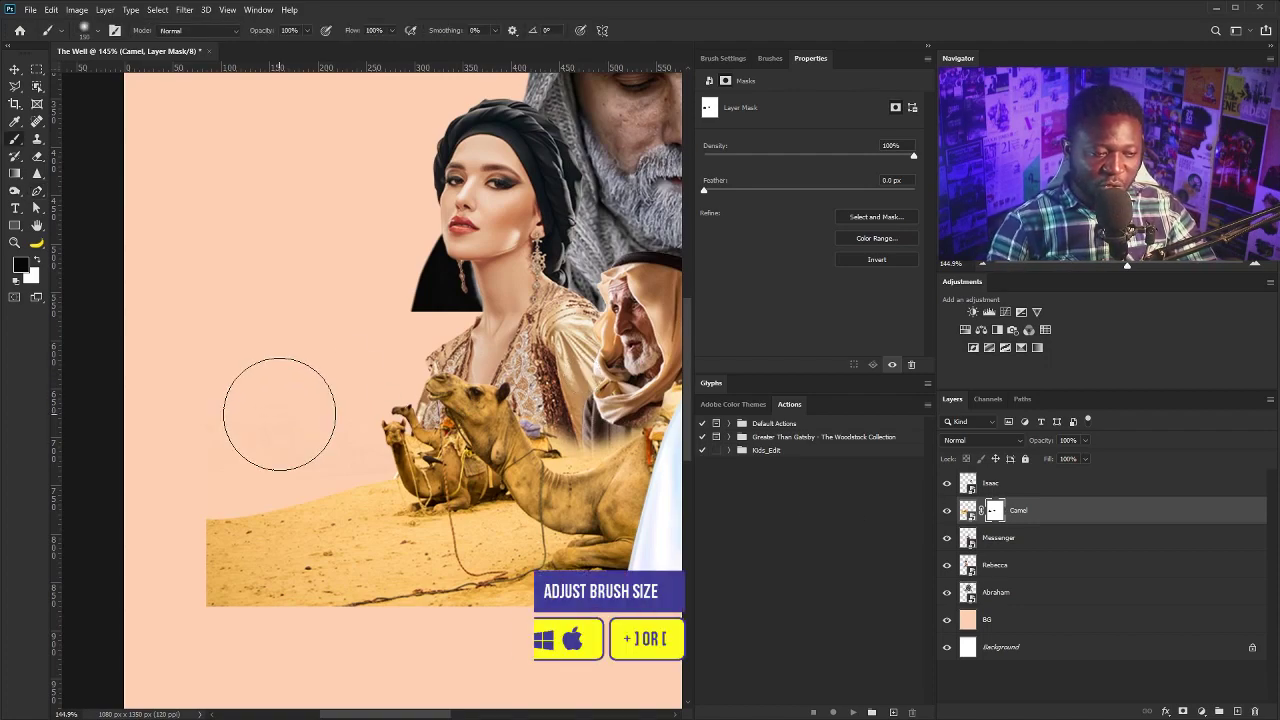
mouse_move(281, 629)
mouse_down()
mouse_move(249, 540)
mouse_move(215, 514)
mouse_move(239, 493)
mouse_move(198, 529)
mouse_move(270, 506)
mouse_move(306, 530)
mouse_move(283, 574)
mouse_move(319, 607)
mouse_move(397, 615)
mouse_move(337, 608)
mouse_move(392, 621)
mouse_move(424, 647)
mouse_up()
key(bracketleft)
key(bracketleft)
key(bracketleft)
key(bracketleft)
mouse_move(482, 588)
mouse_down()
mouse_move(535, 628)
mouse_move(603, 639)
mouse_move(551, 643)
mouse_move(426, 578)
mouse_move(327, 551)
mouse_up()
scroll(457, 477, down, 4)
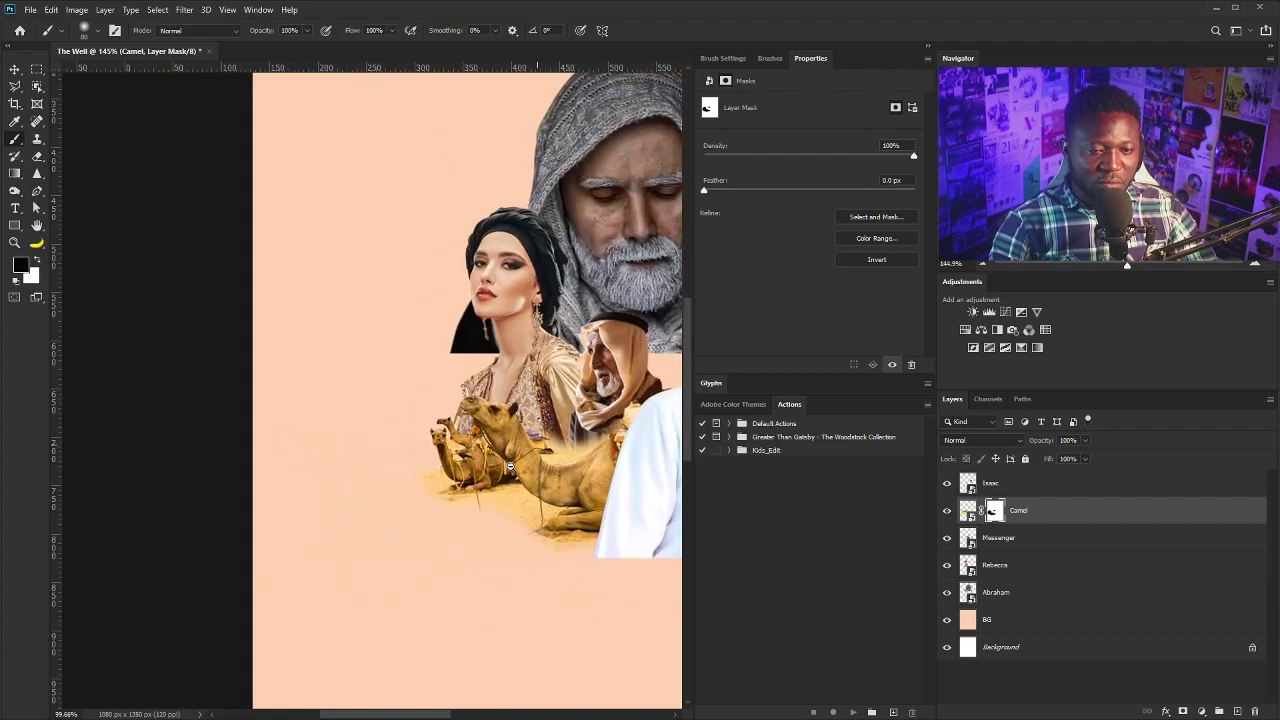
scroll(457, 477, up, 2)
drag(610, 440, 466, 470)
mouse_move(466, 470)
mouse_down()
mouse_move(500, 474)
mouse_move(453, 483)
mouse_up()
scroll(453, 483, up, 2)
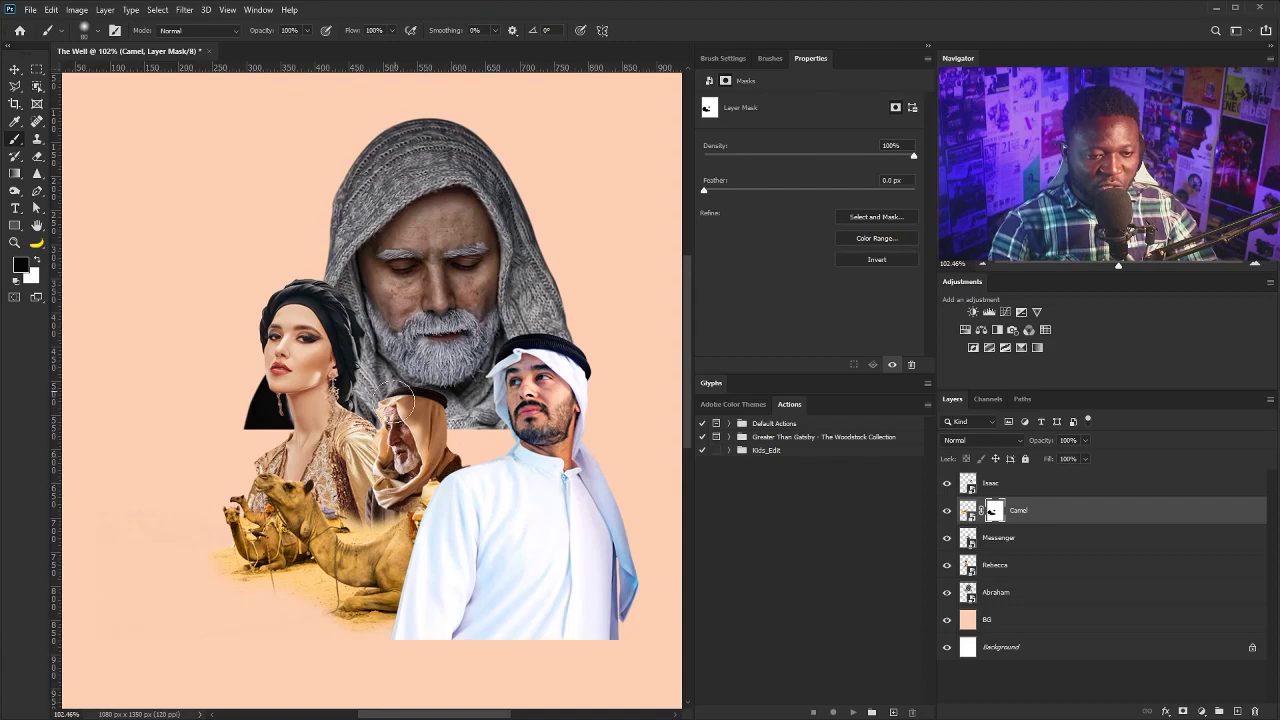
Create a layer named Isaace_BG and place it directly beneath the Isaac layer.
scroll(411, 400, up, 4)
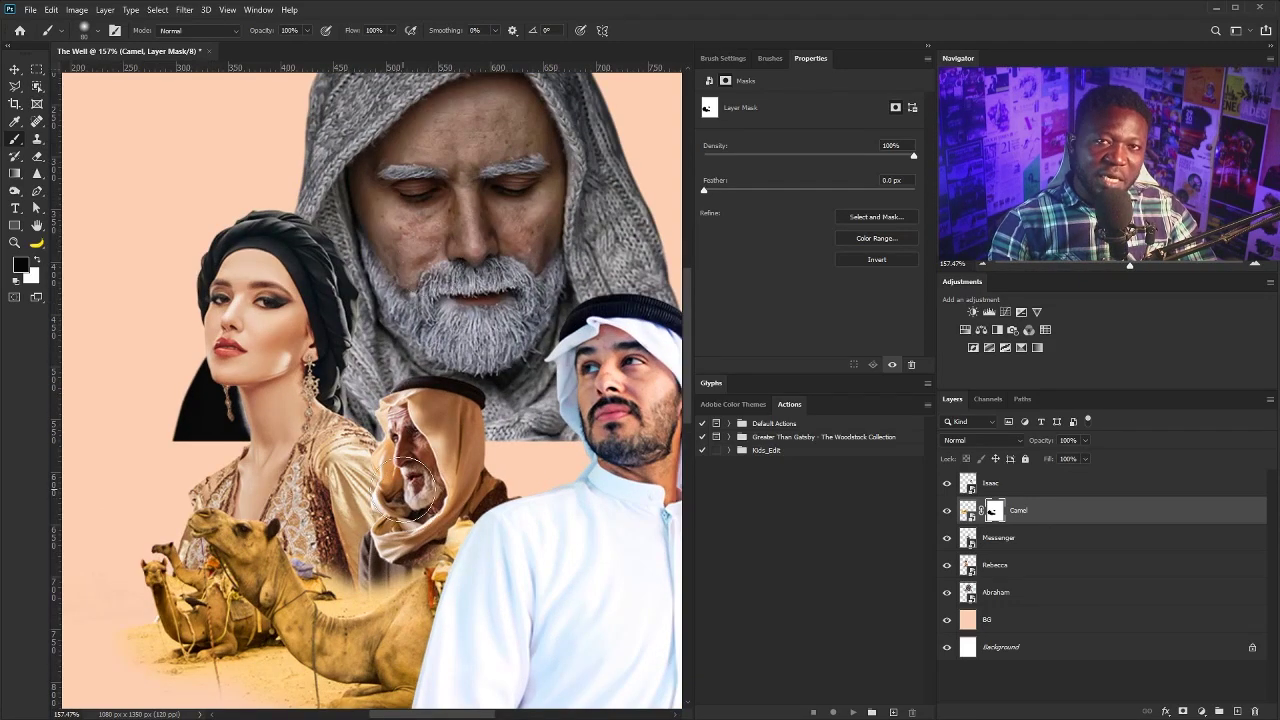
click(1001, 568)
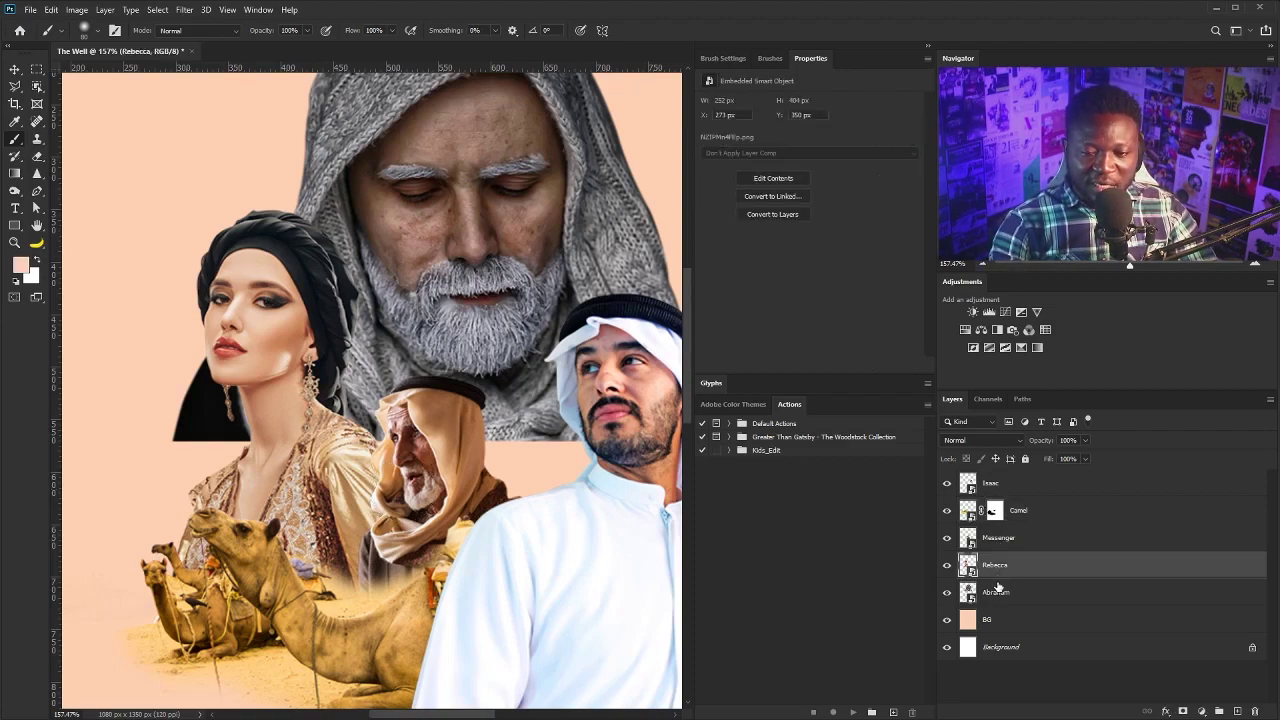
alt+click(1238, 709)
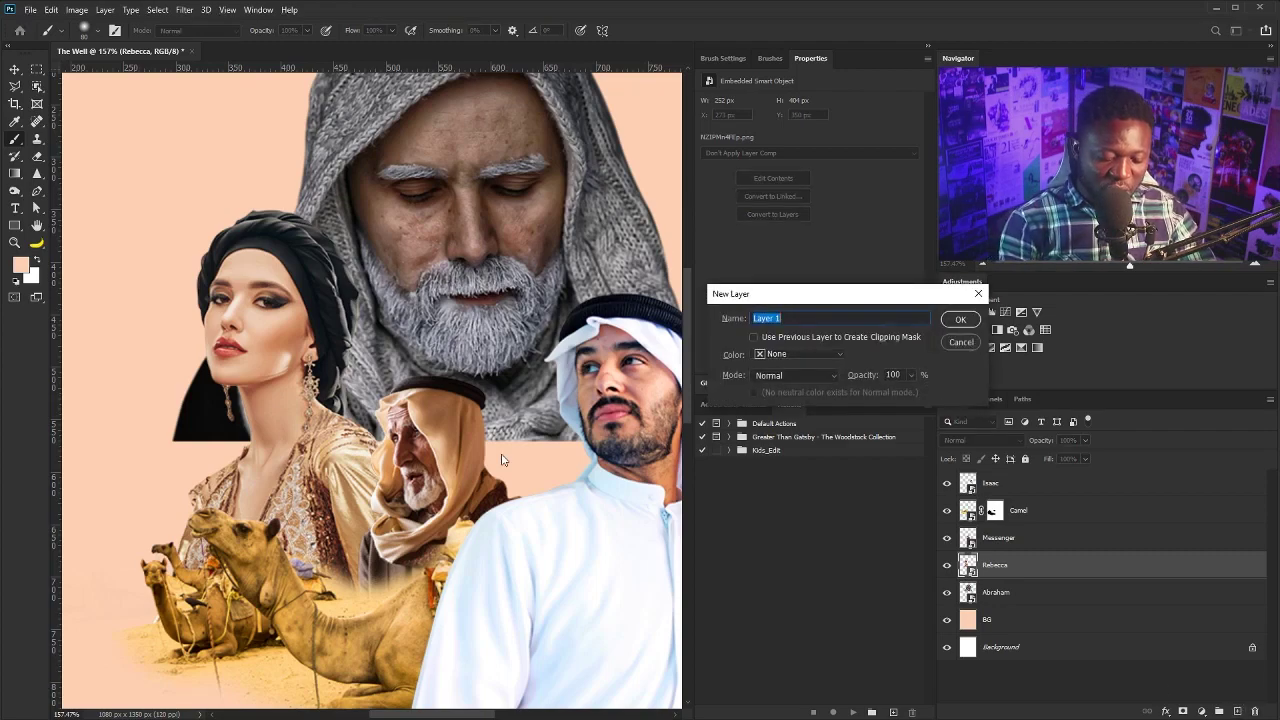
text(Isaace_)
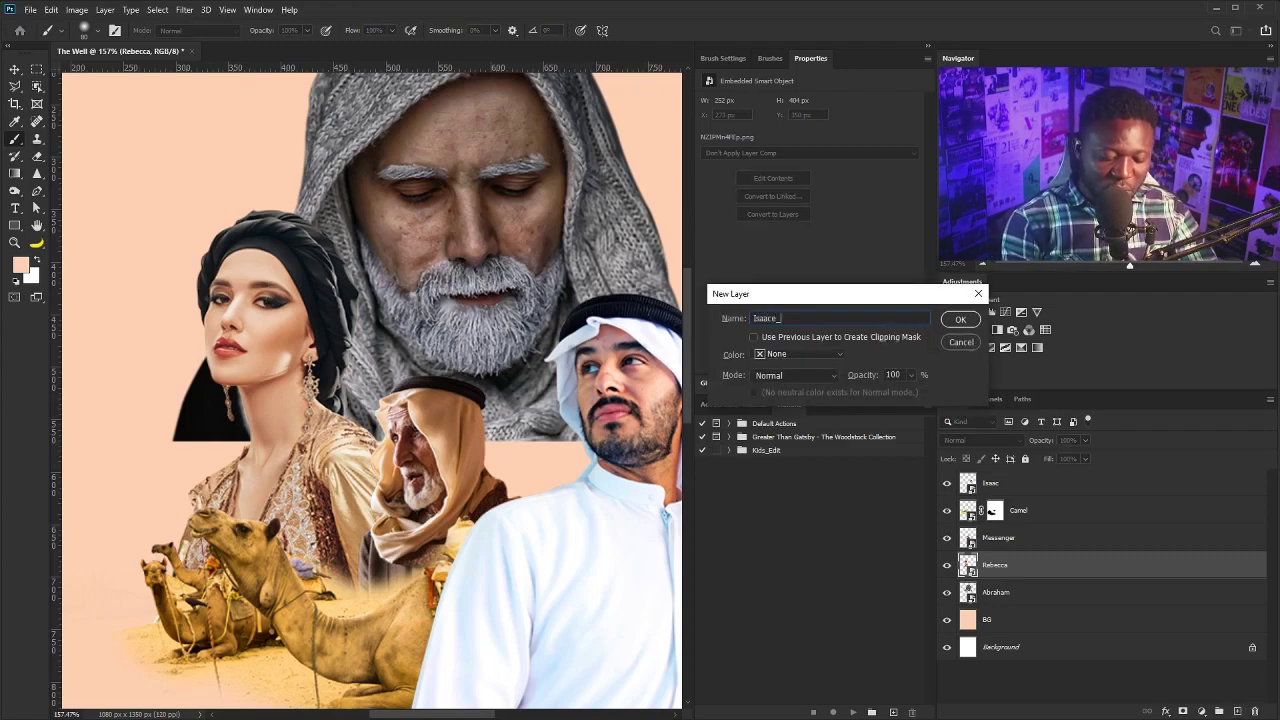
text(BG)
key(Return)
drag(1008, 568, 1015, 497)
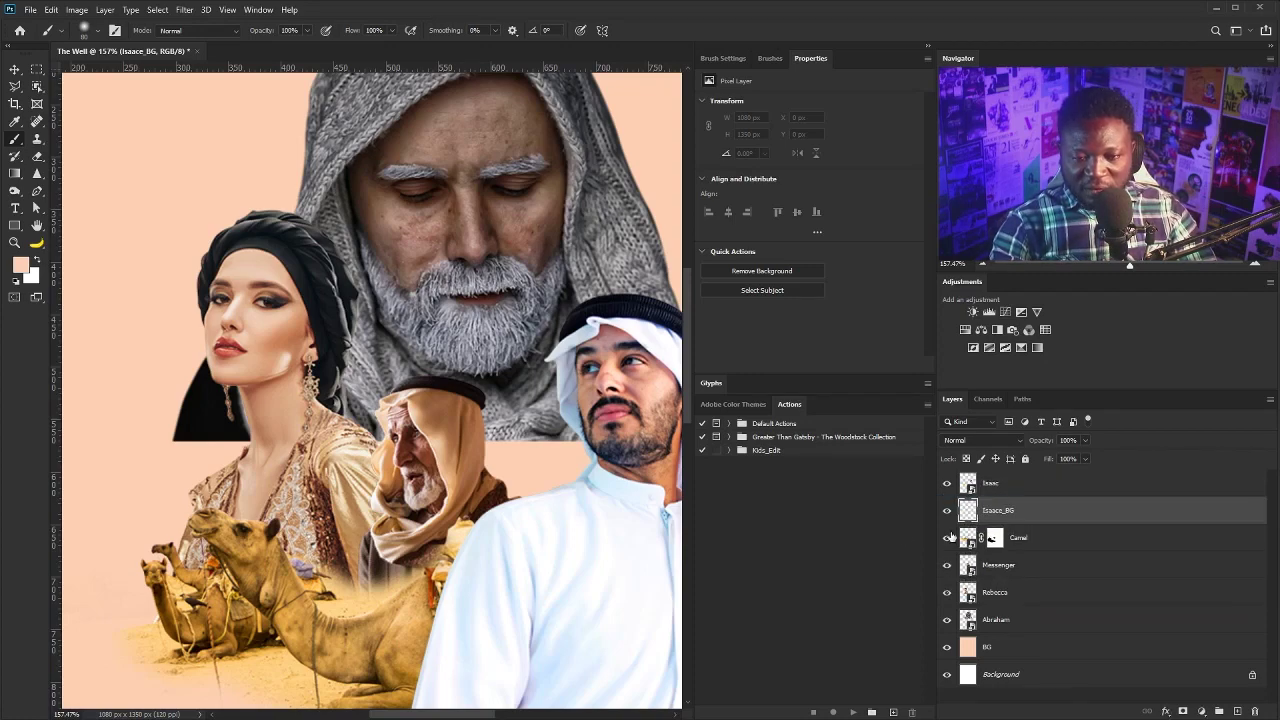
Set the foreground colour to orange ef5f06 and brush a soft patch behind Isaac, between his shoulder and the Messenger.
scroll(540, 494, down, 3)
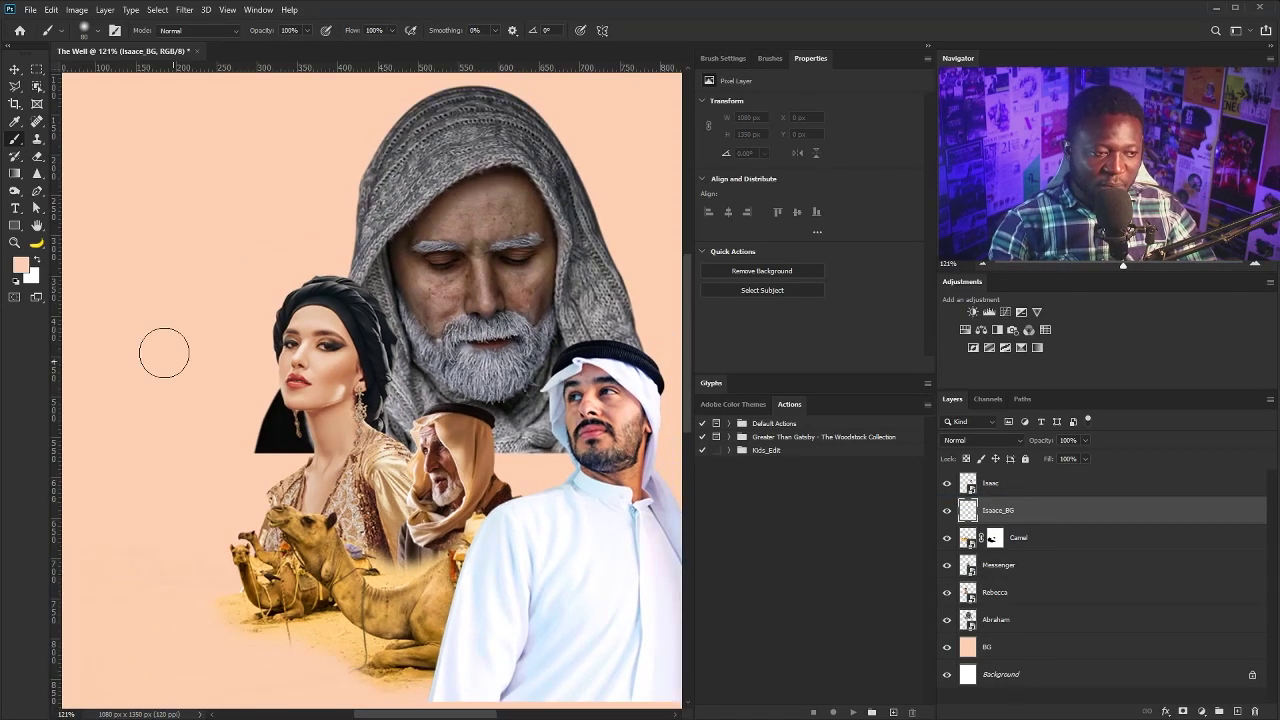
click(24, 268)
click(825, 357)
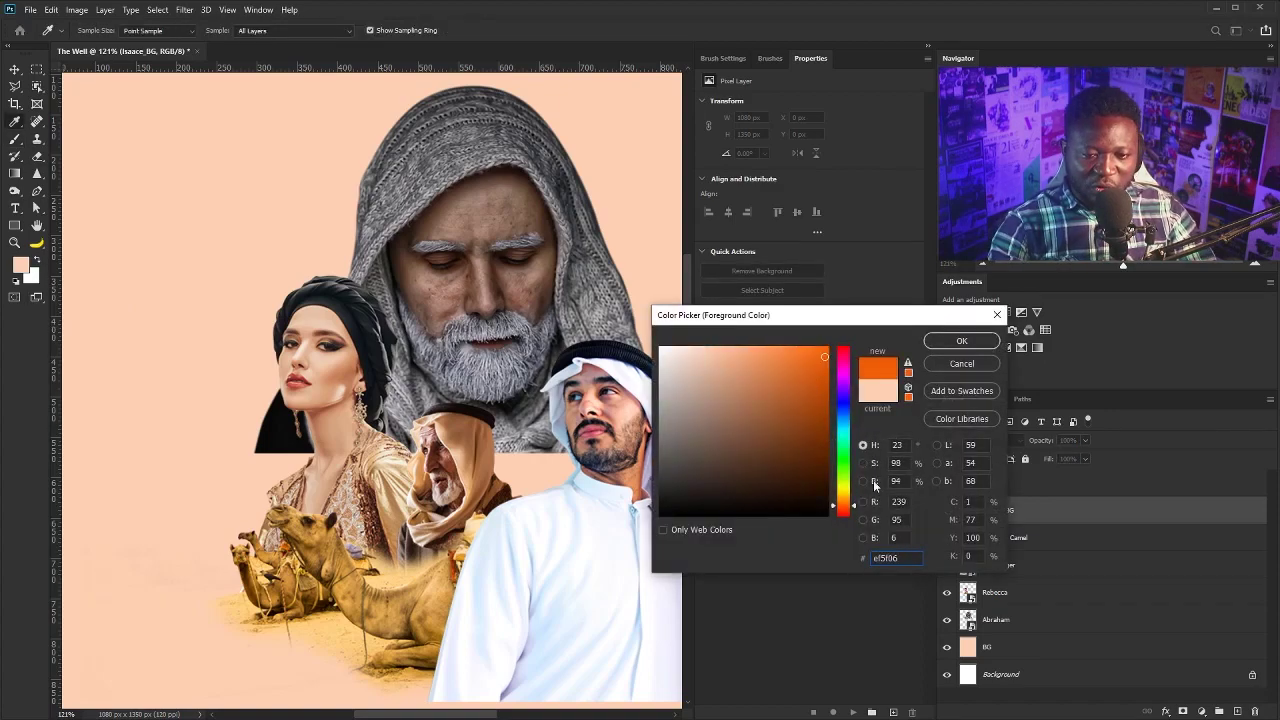
click(962, 341)
scroll(458, 466, up, 5)
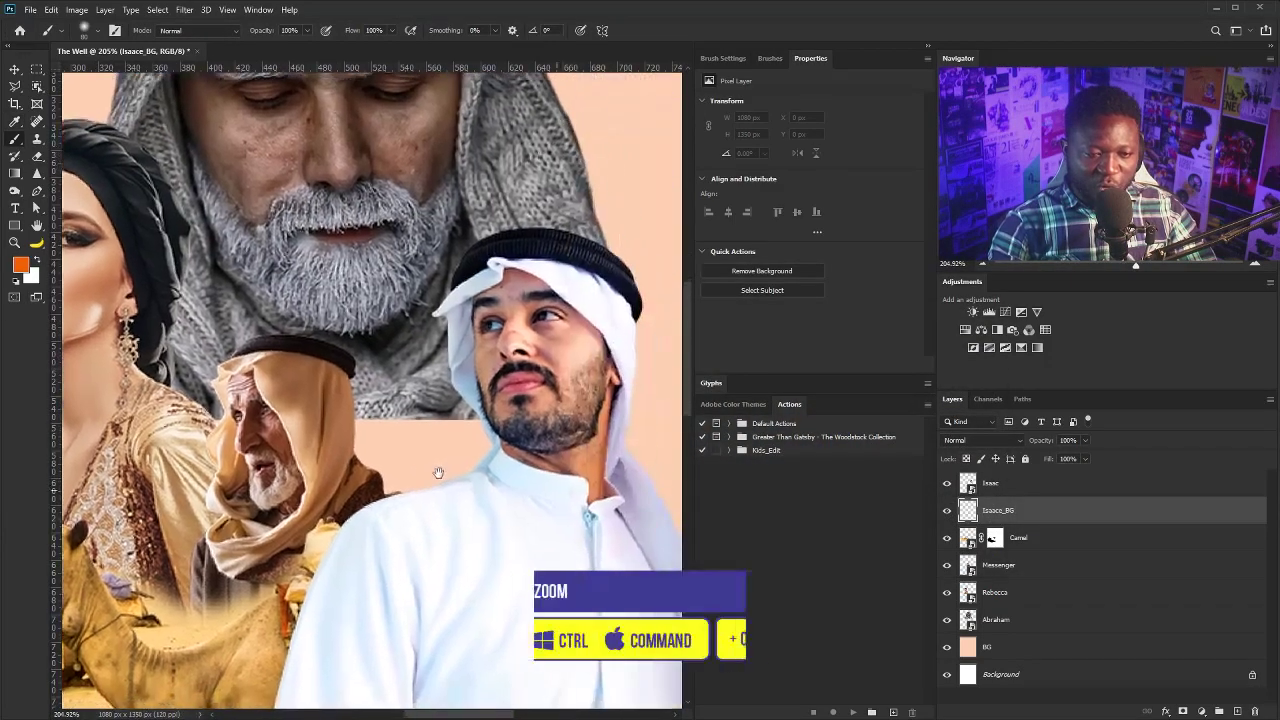
scroll(458, 466, up, 2)
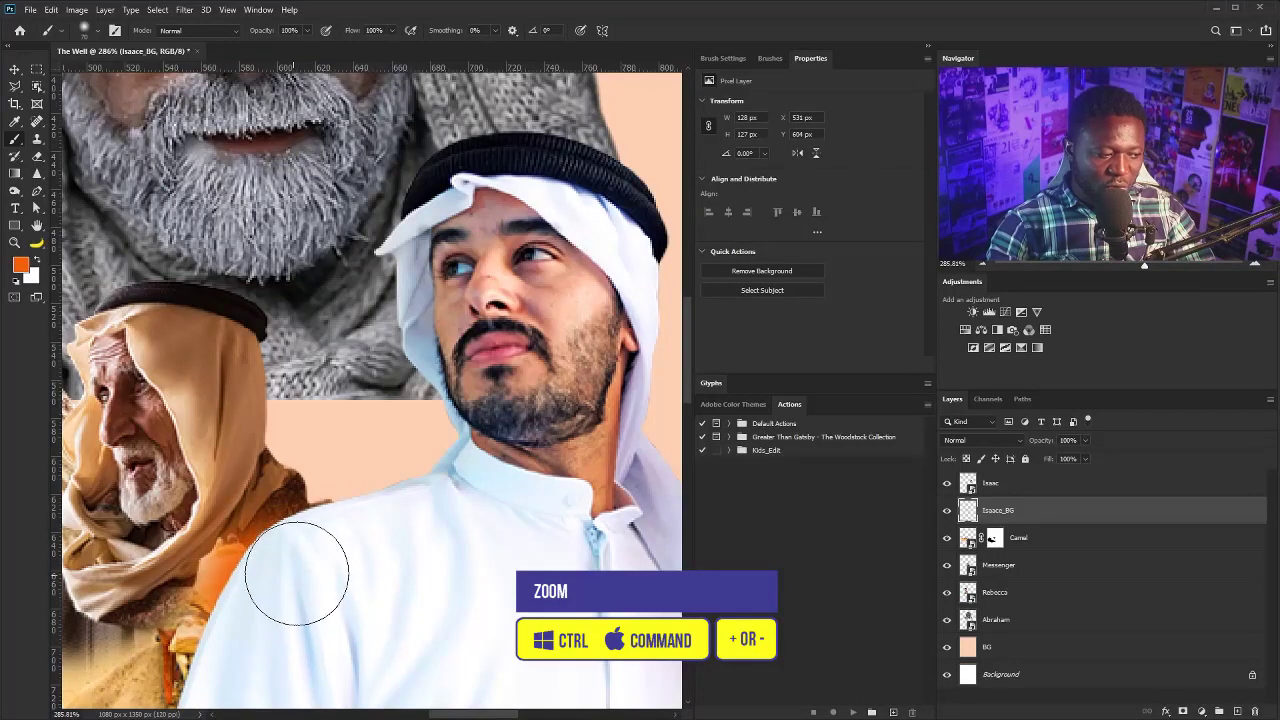
mouse_move(290, 558)
mouse_down()
mouse_move(406, 457)
mouse_move(294, 563)
mouse_up()
scroll(414, 514, down, 2)
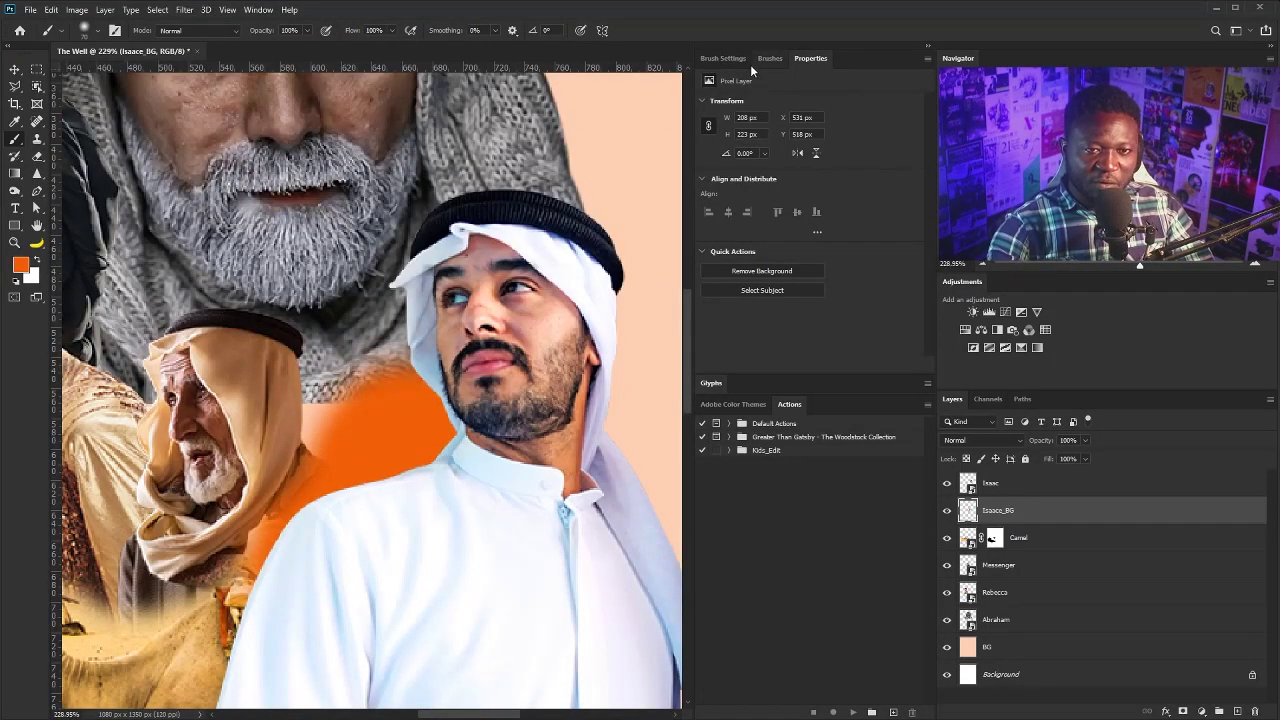
Choose the rough-edged 25 px brush tip, enlarge it to 60 px and paint the orange patch's upper edge beside Isaac's headscarf.
click(722, 59)
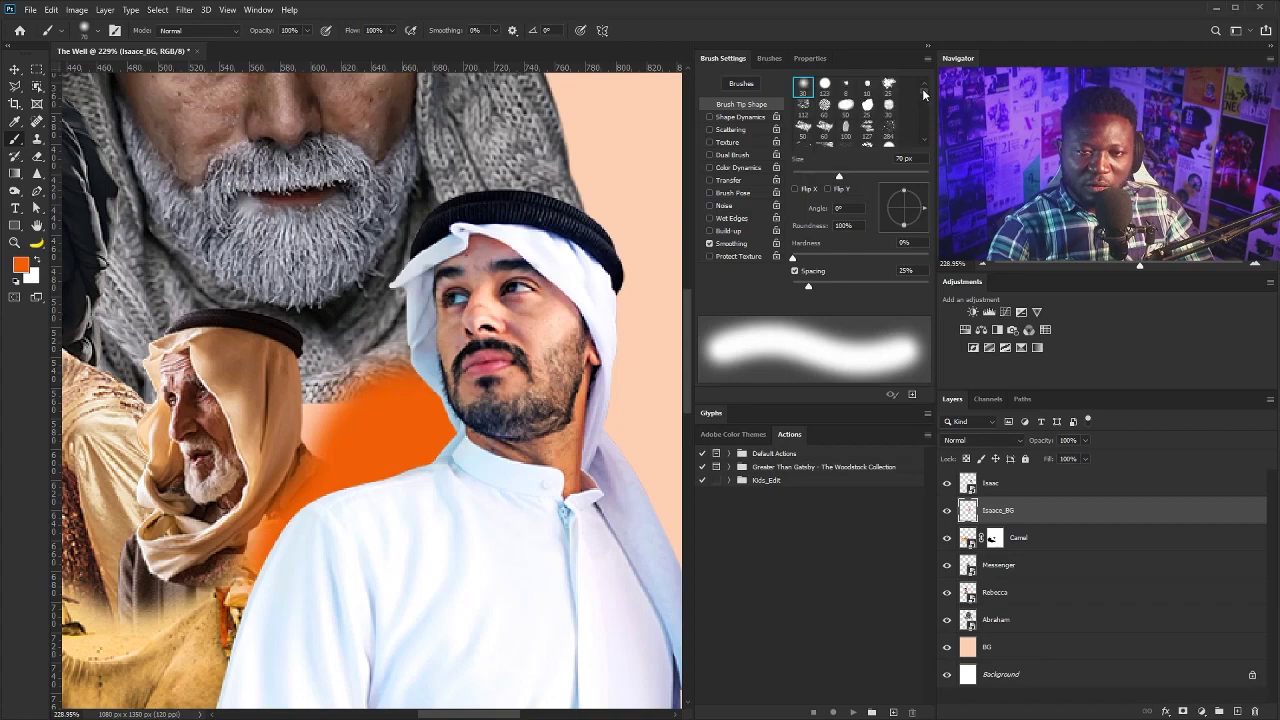
scroll(921, 94, down, 4)
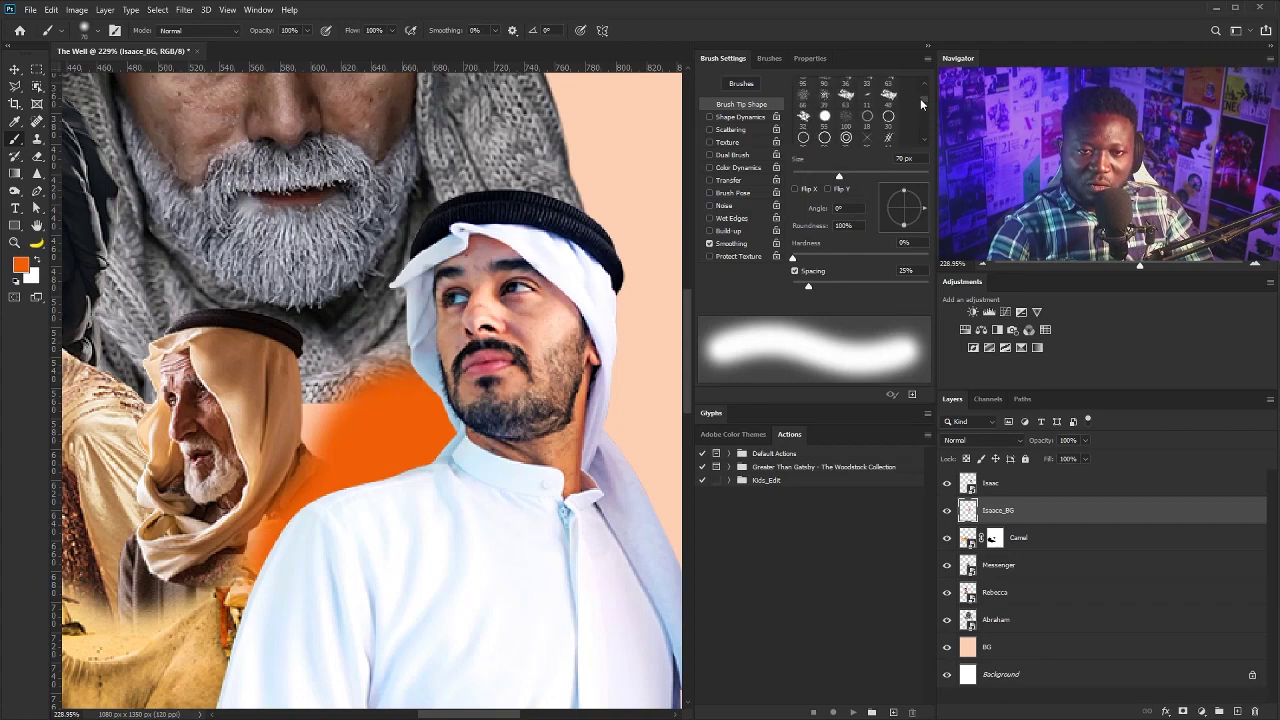
scroll(921, 104, down, 3)
scroll(921, 104, up, 6)
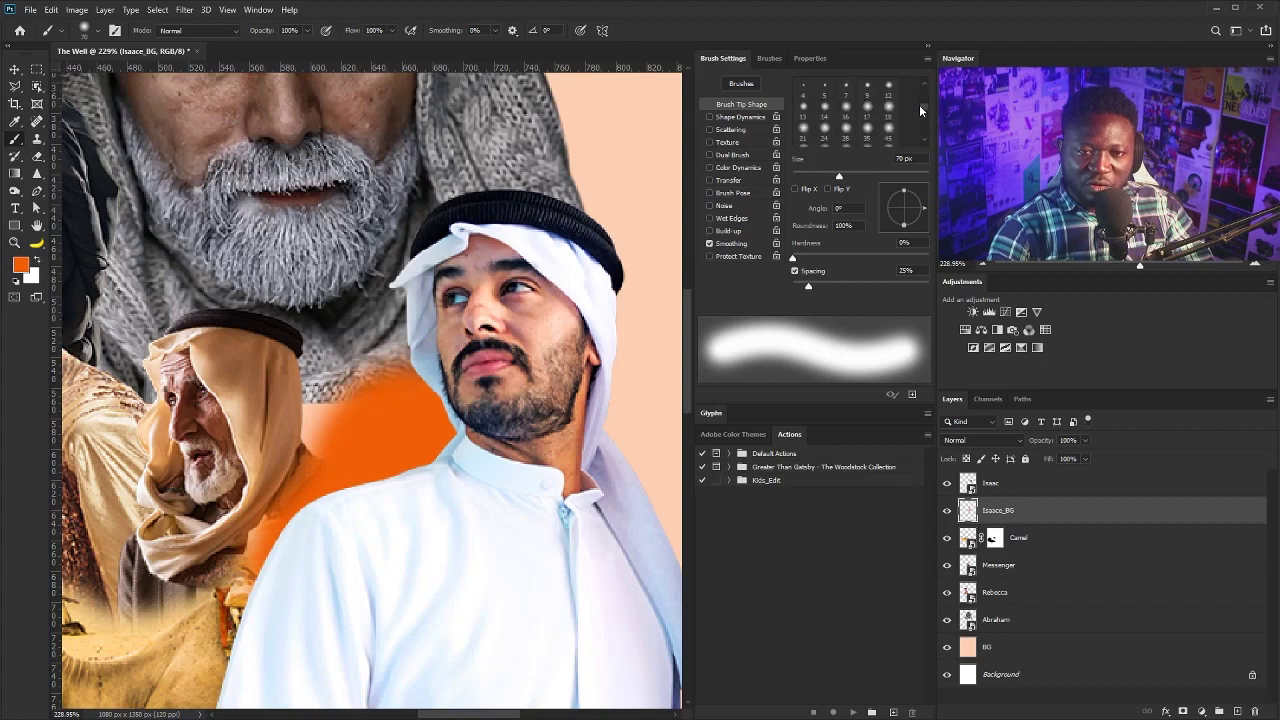
click(889, 84)
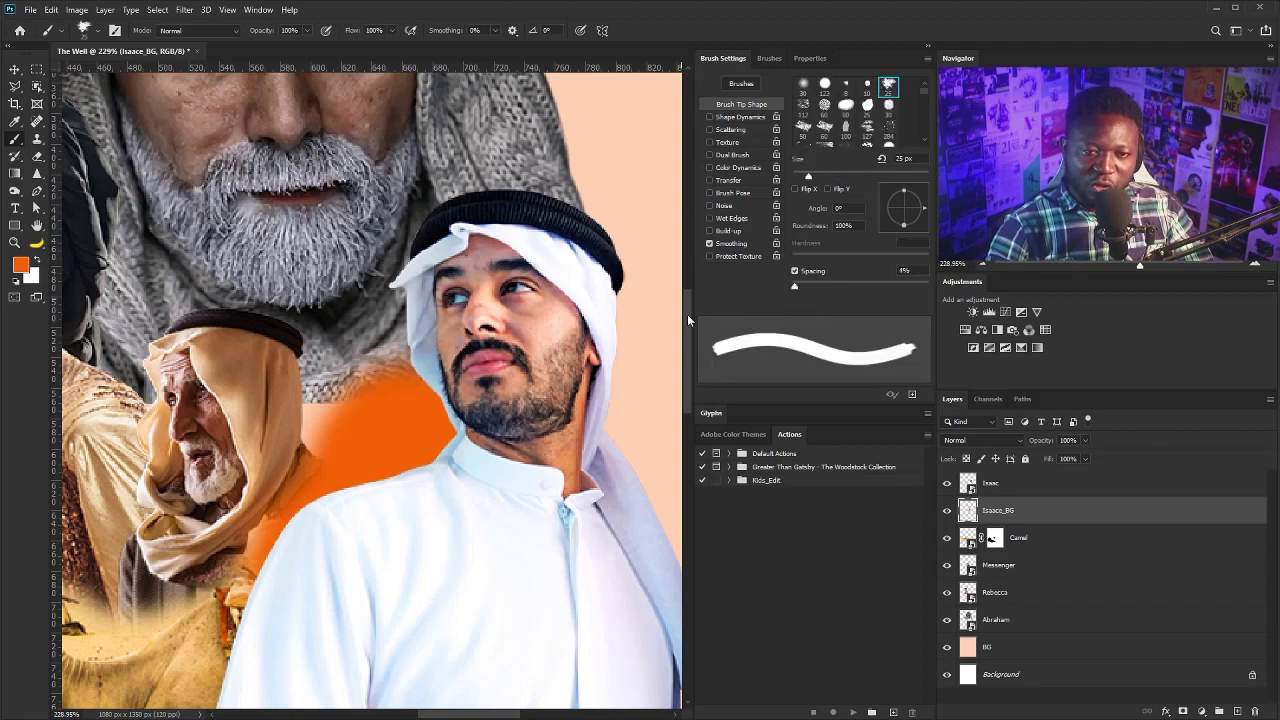
key(bracketright)
key(bracketright)
key(bracketright)
key(bracketright)
key(bracketright)
key(bracketright)
mouse_move(440, 370)
mouse_down()
mouse_move(371, 423)
mouse_move(381, 402)
mouse_up()
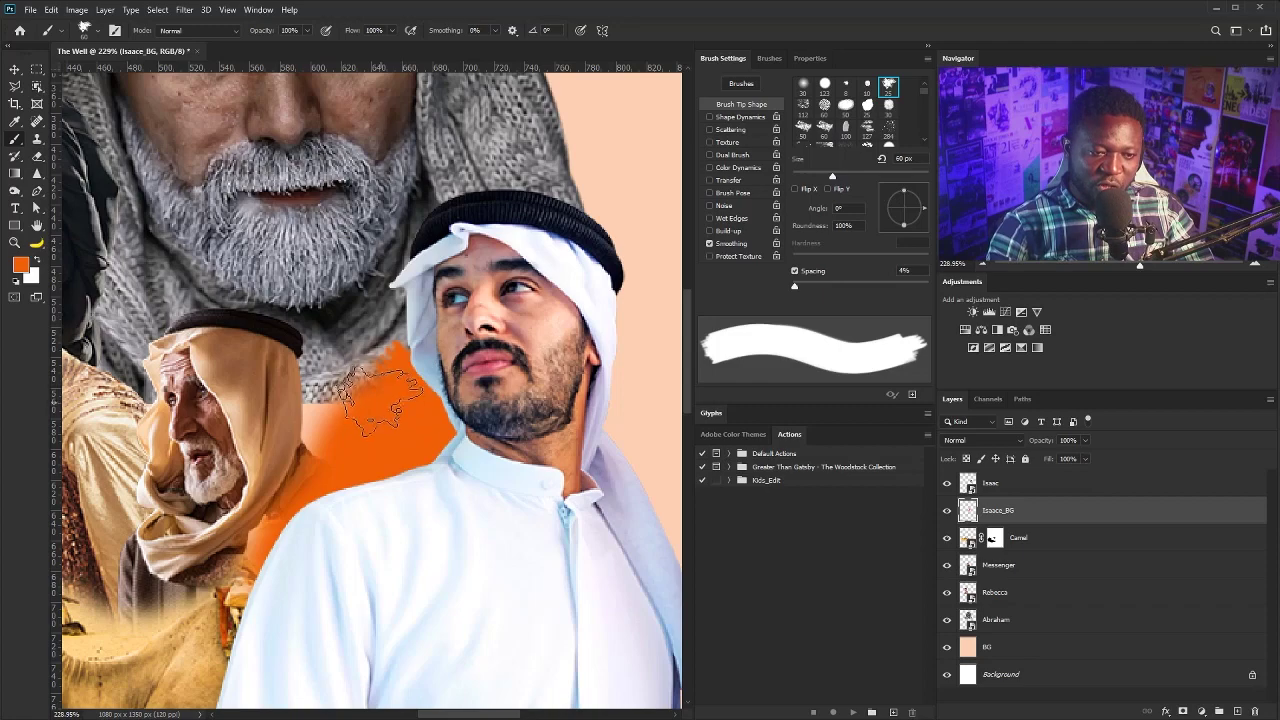
Enable Shape Dynamics with 40% angle jitter and paint ragged orange edges around Isaac's head and neck.
click(730, 118)
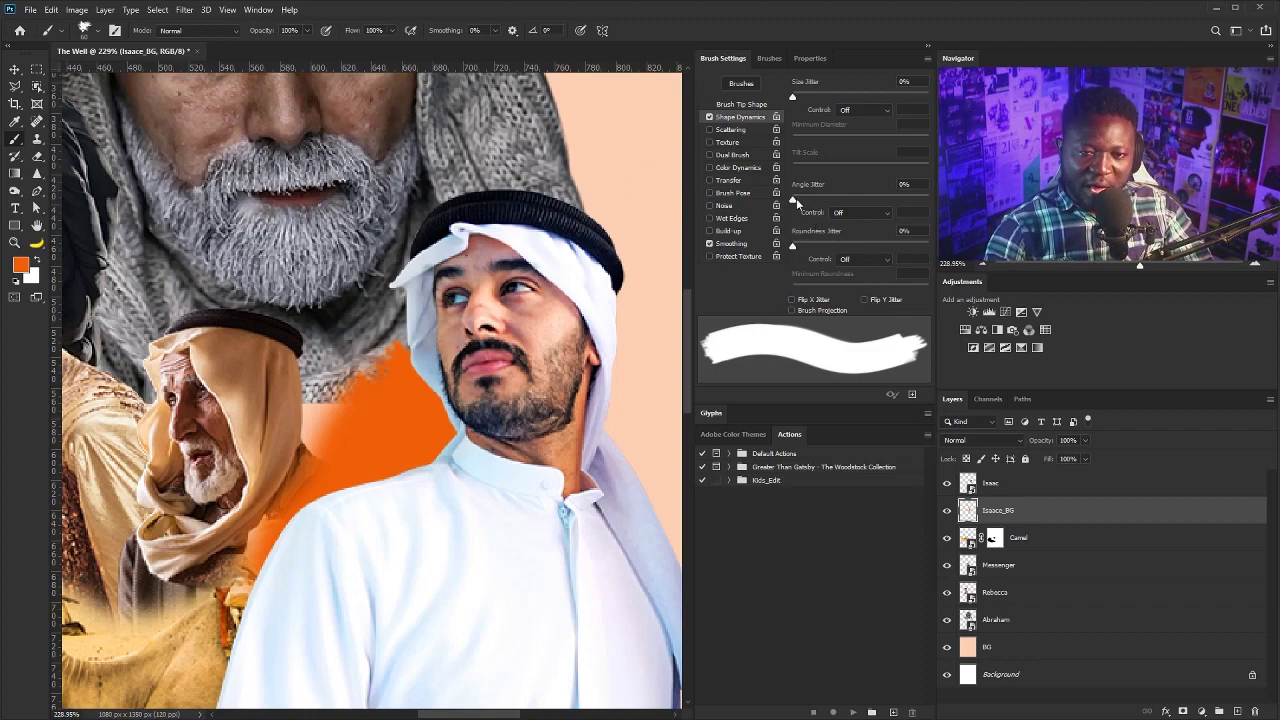
drag(797, 202, 848, 199)
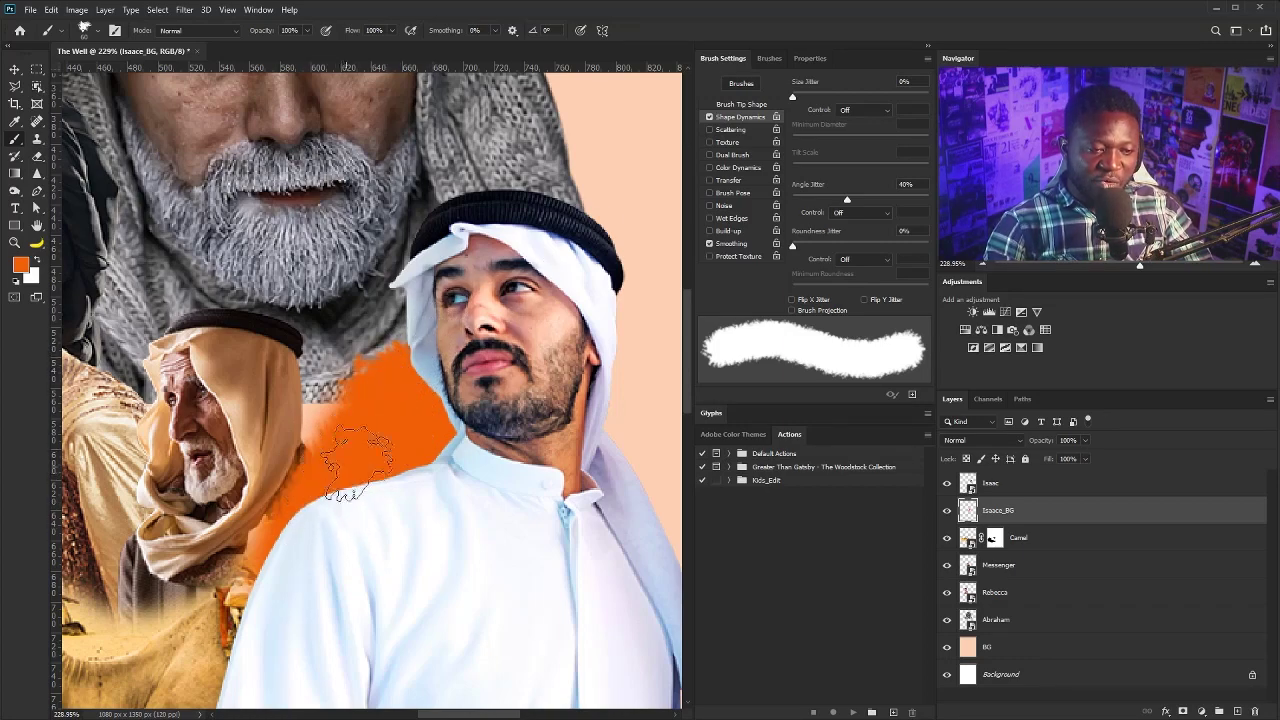
mouse_move(494, 456)
mouse_down()
mouse_move(350, 497)
mouse_move(472, 488)
mouse_up()
mouse_move(515, 425)
mouse_down()
mouse_move(503, 479)
mouse_move(524, 400)
mouse_move(516, 310)
mouse_move(486, 277)
mouse_move(553, 365)
mouse_up()
Choose the 284 px spatter brush tip, set its spacing to 1% and reduce its size to 70 px.
click(727, 104)
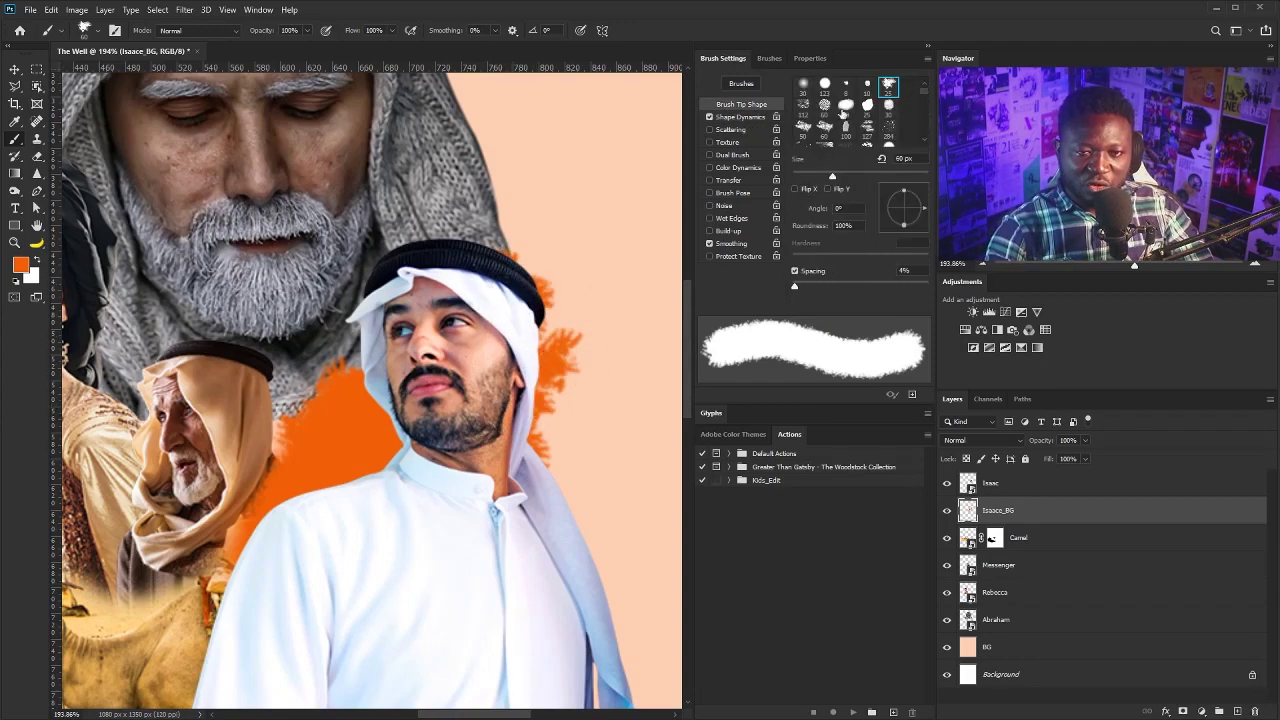
click(845, 87)
click(888, 130)
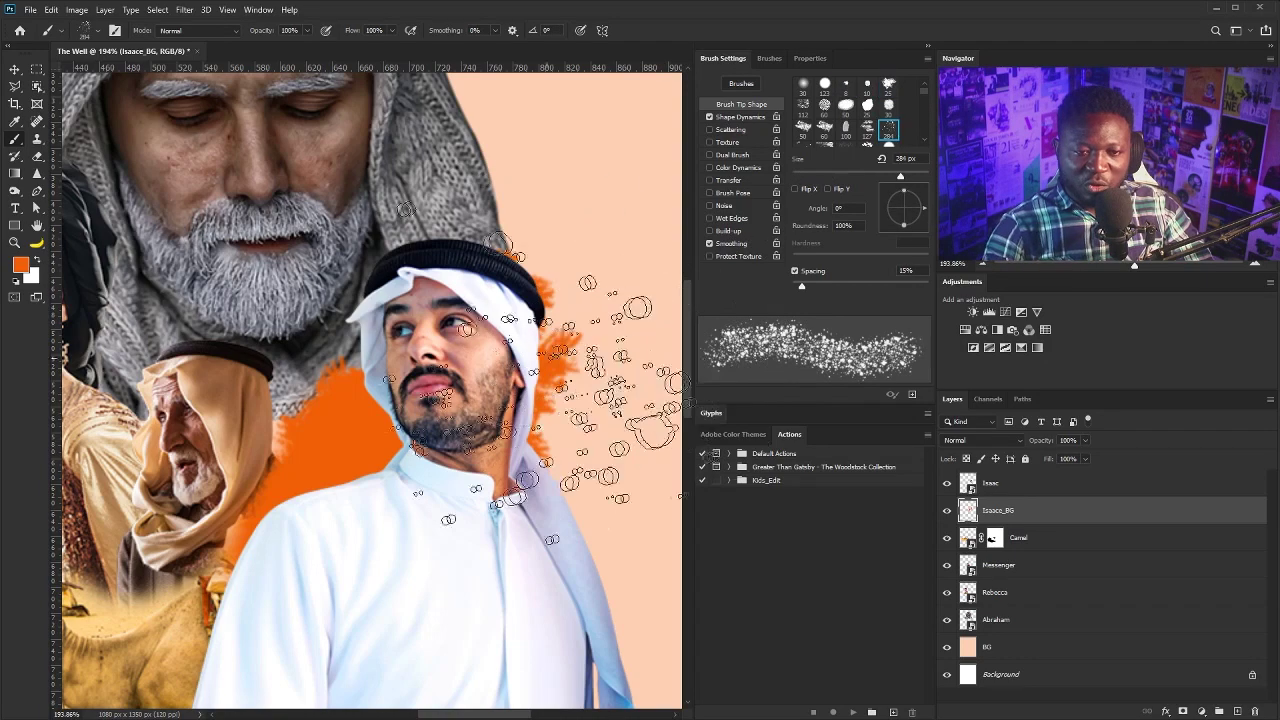
drag(802, 286, 776, 292)
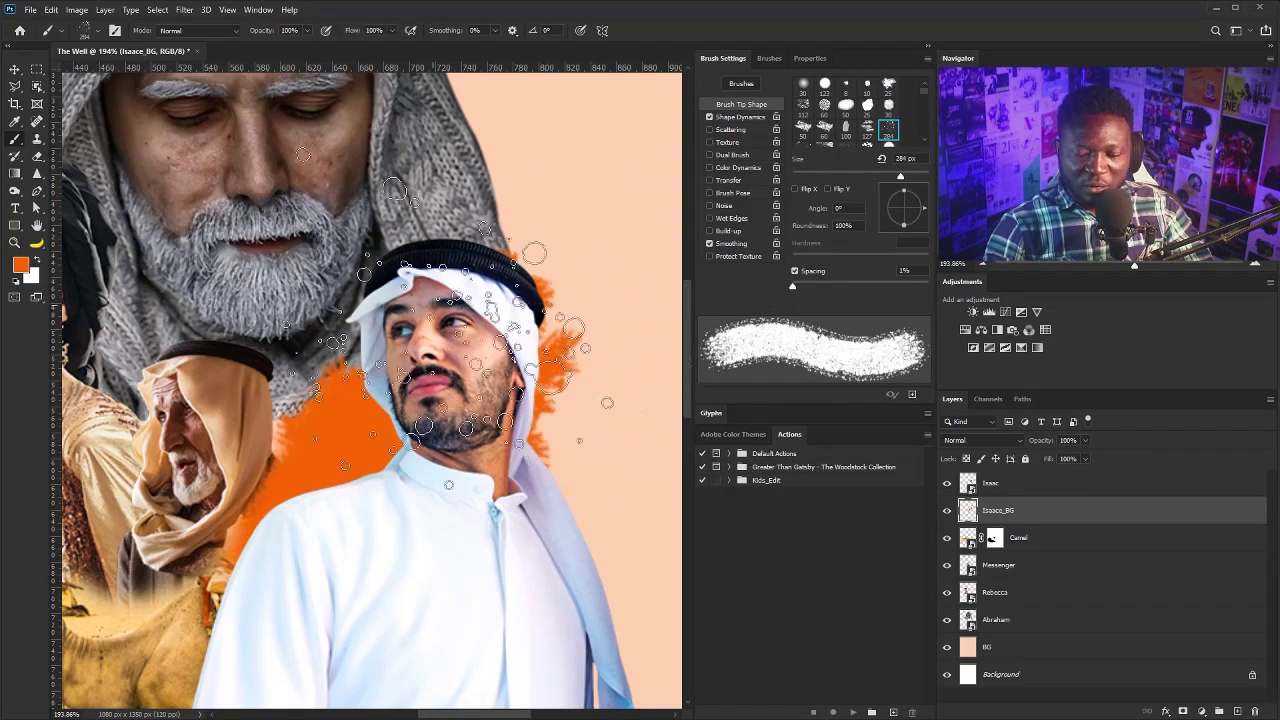
key(bracketright)
key(bracketright)
key(bracketleft)
key(bracketleft)
key(bracketleft)
key(bracketleft)
key(bracketleft)
key(bracketleft)
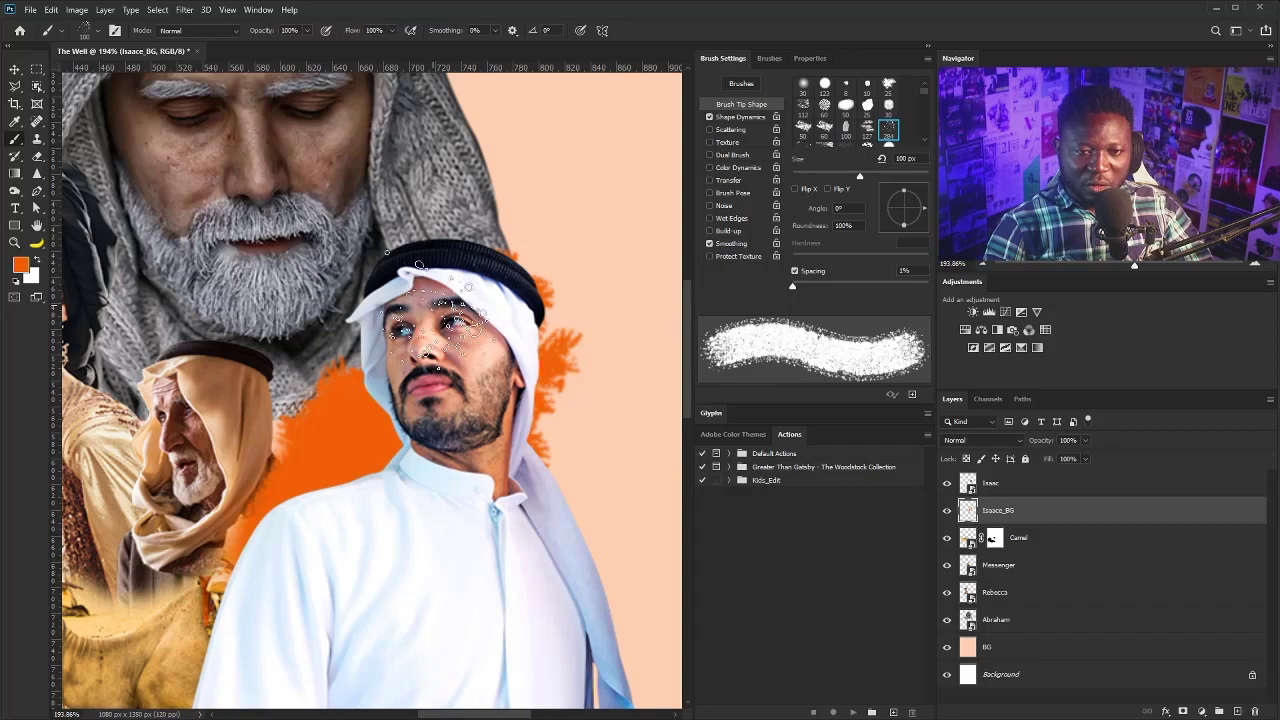
key(bracketleft)
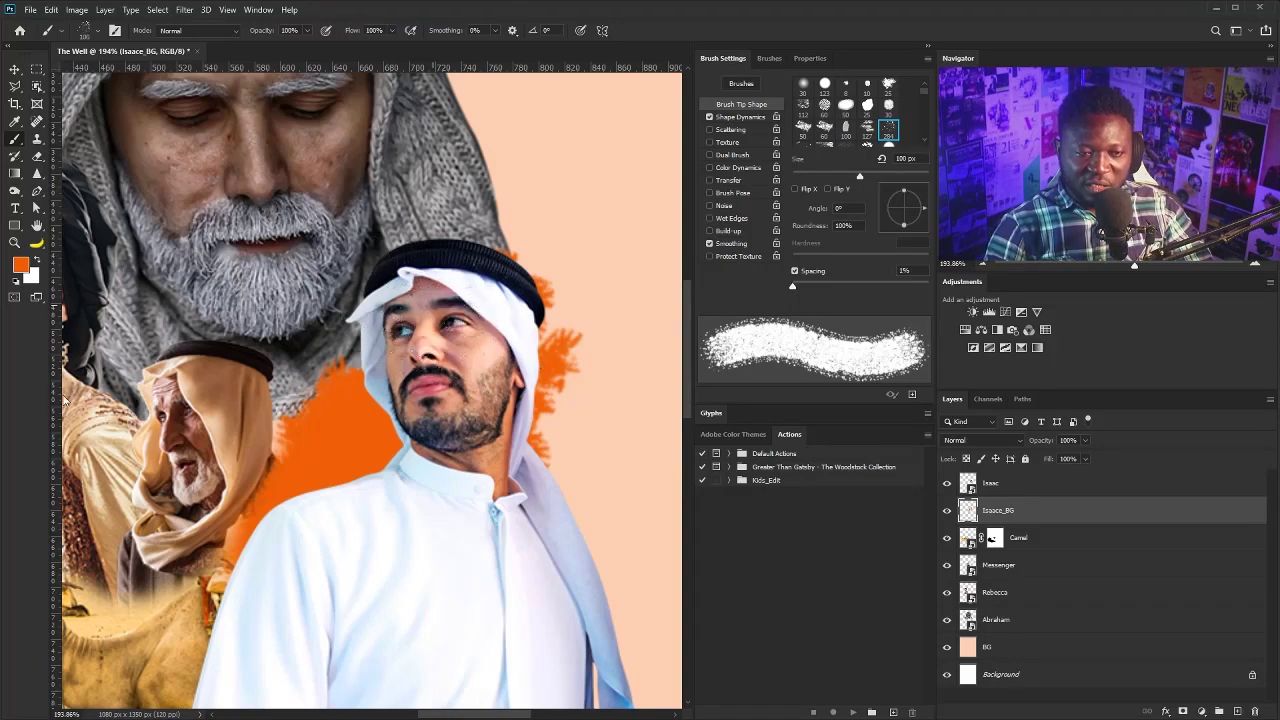
key(bracketleft)
key(bracketleft)
key(bracketleft)
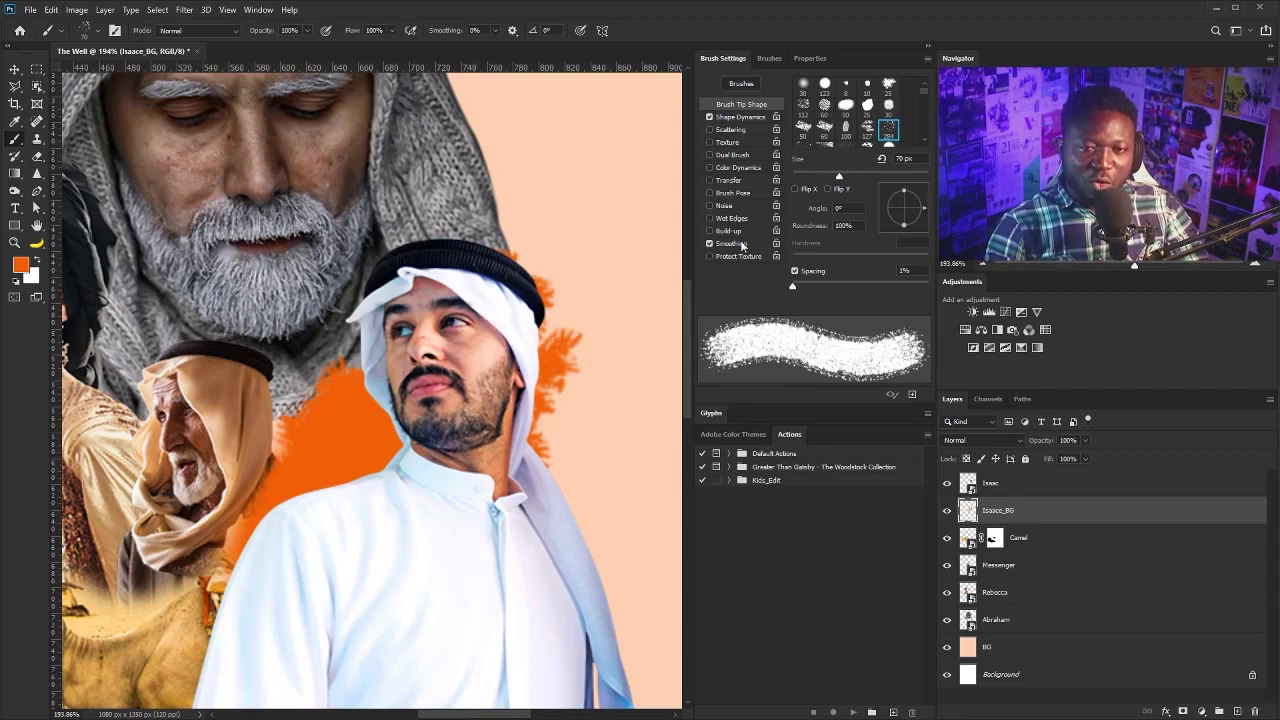
View the brush preset options for importing, getting more and adding legacy brushes.
click(97, 33)
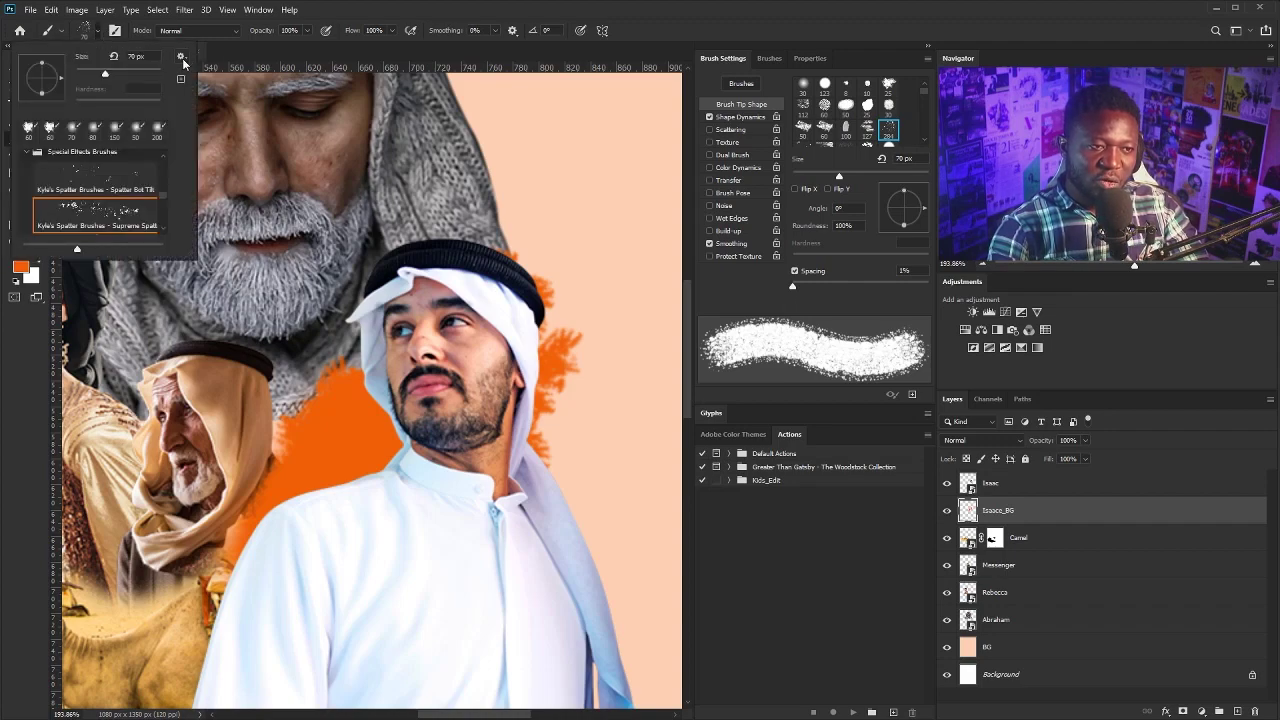
click(181, 57)
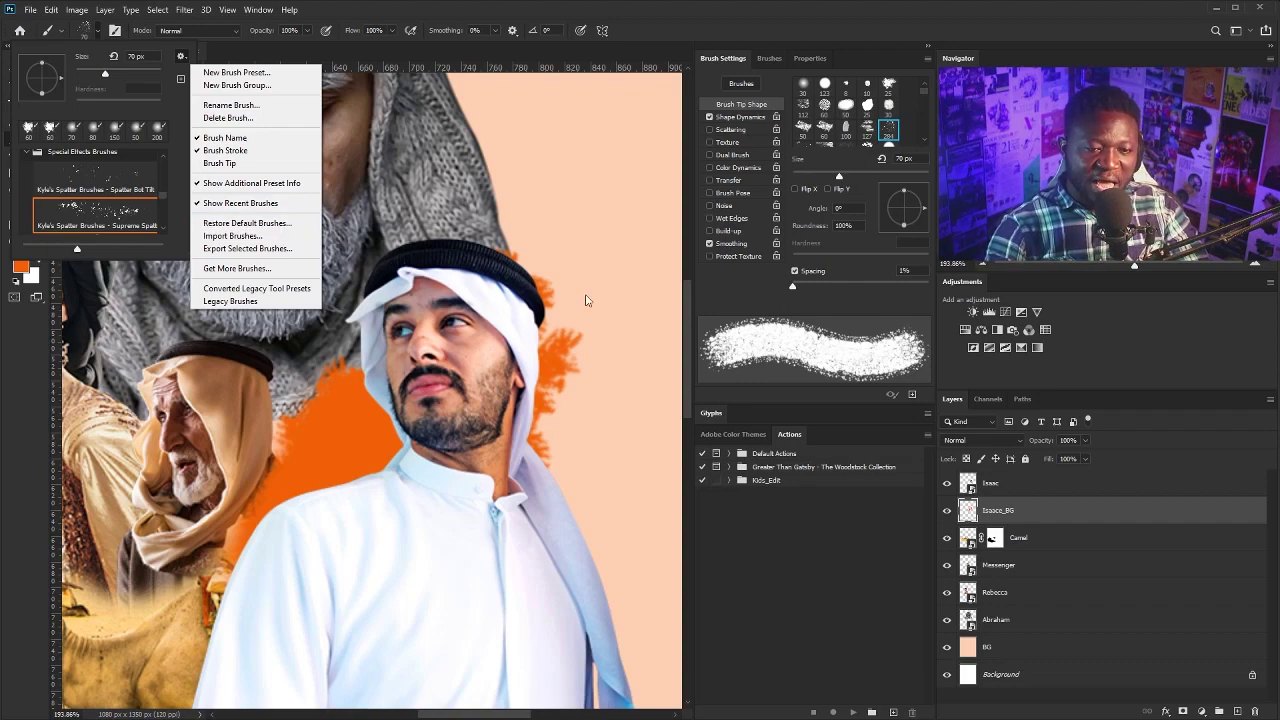
click(571, 366)
Spatter orange around Isaac's head and along the patch's edge near the Messenger, reducing the brush to 30 px.
click(550, 323)
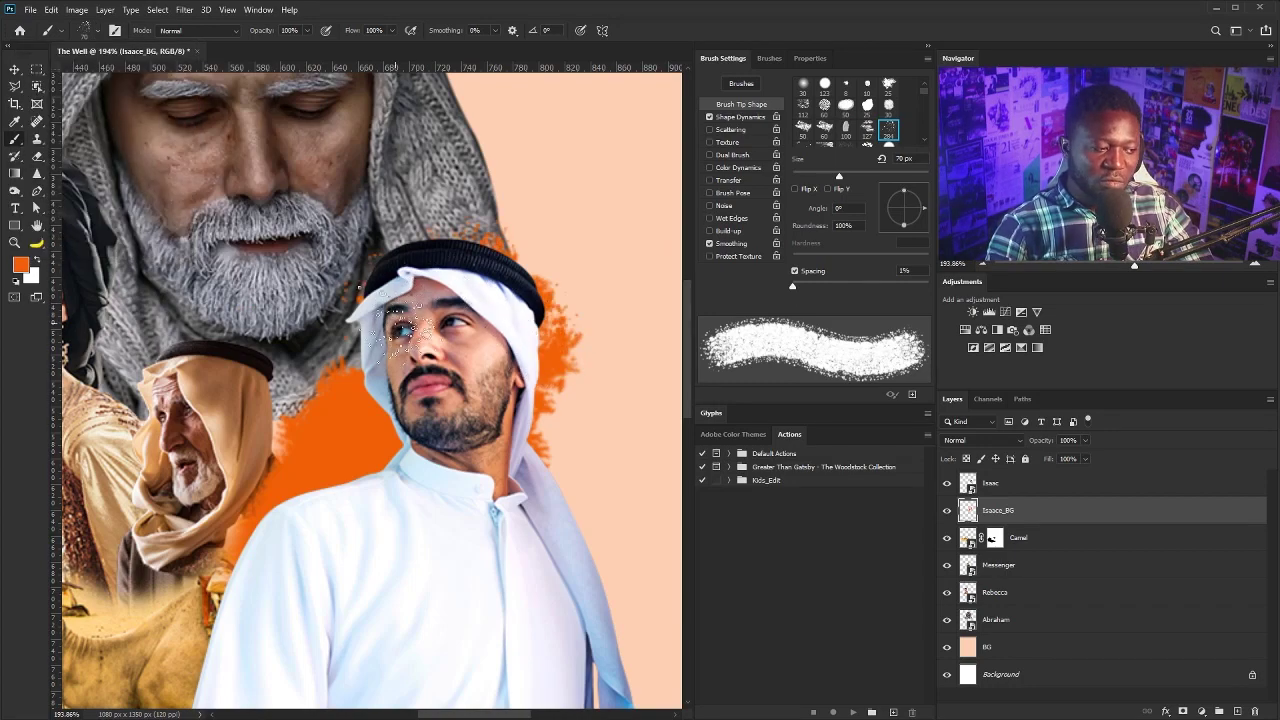
mouse_move(370, 312)
mouse_down()
mouse_move(364, 398)
mouse_move(295, 435)
mouse_up()
scroll(390, 400, down, 4)
scroll(370, 455, up, 3)
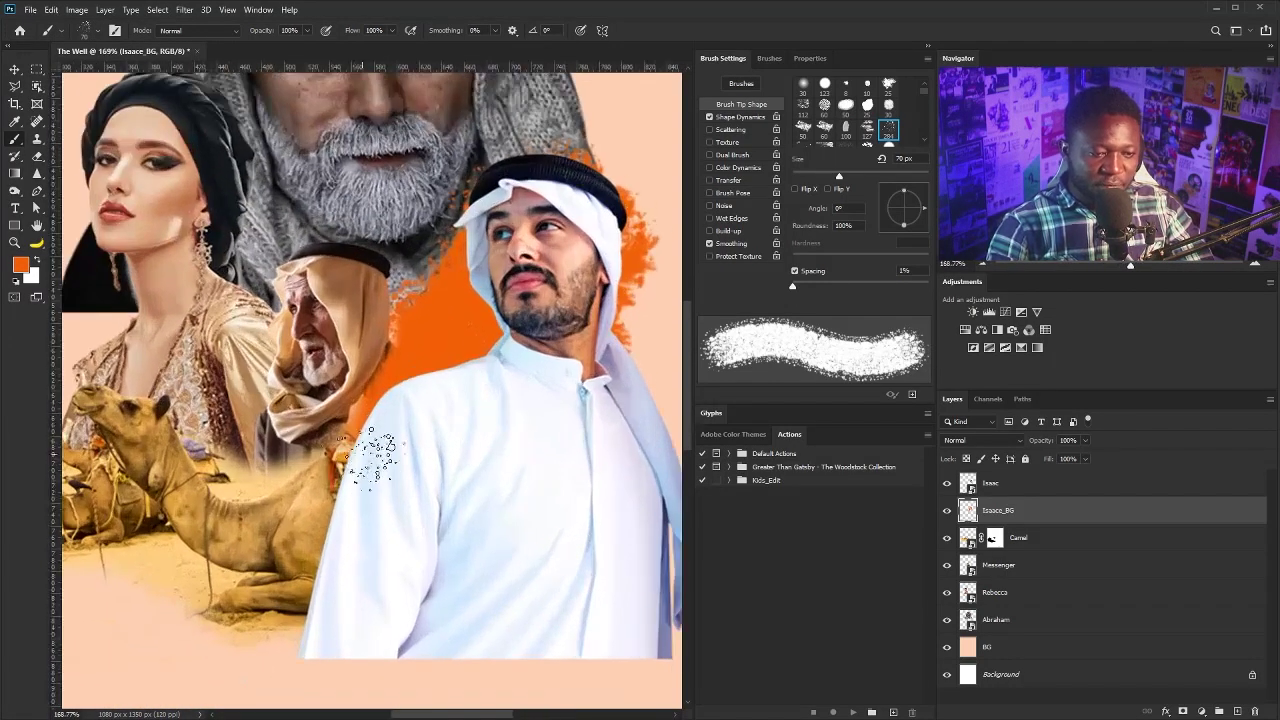
key(bracketleft)
key(bracketleft)
key(bracketleft)
key(bracketleft)
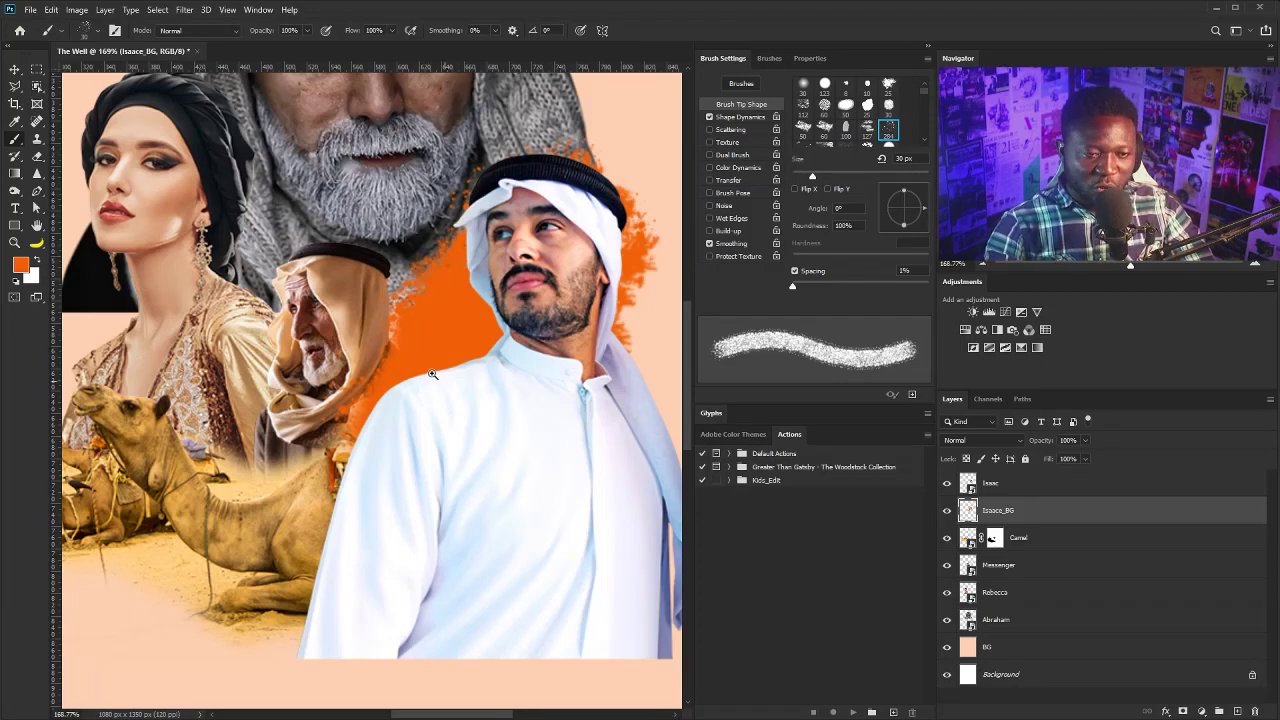
Enlarge the spatter brush to 90 px and paint orange down the outer edge of Isaac's headscarf and above his head.
drag(432, 374, 426, 374)
drag(480, 400, 337, 400)
key(bracketright)
key(bracketright)
key(bracketright)
key(bracketright)
key(bracketright)
key(bracketright)
drag(455, 325, 474, 562)
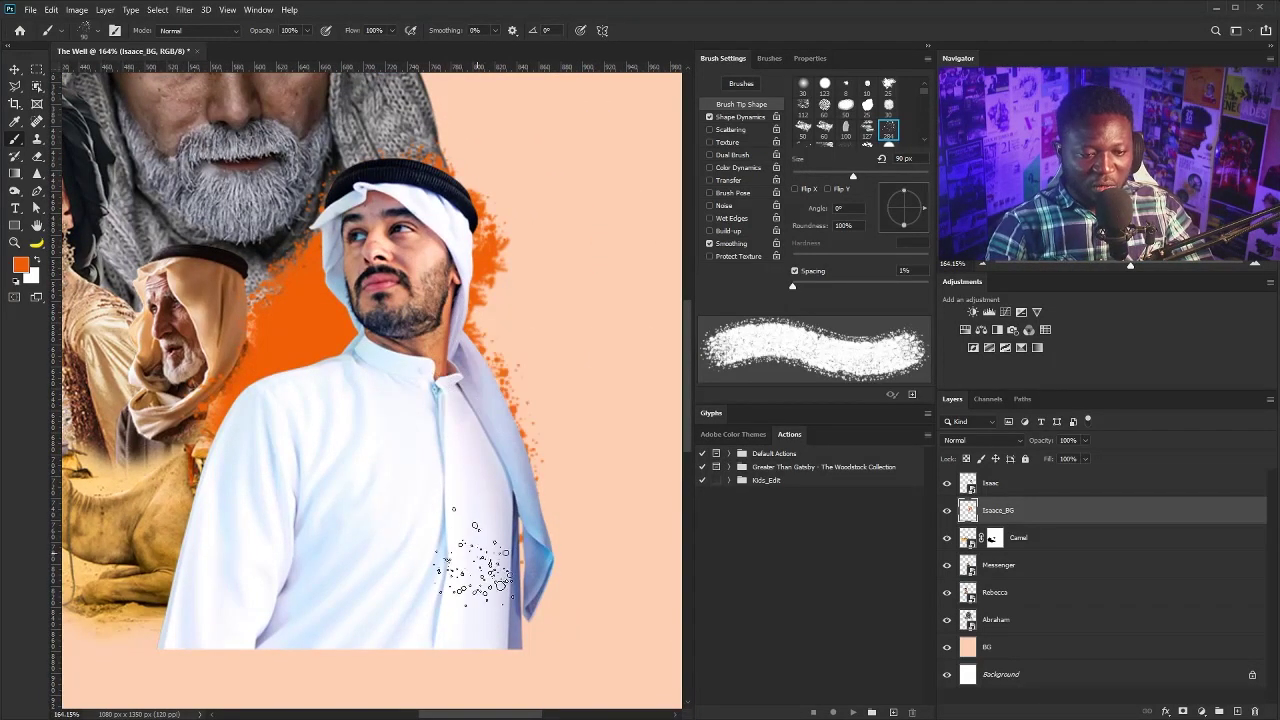
scroll(365, 490, down, 3)
scroll(385, 350, up, 2)
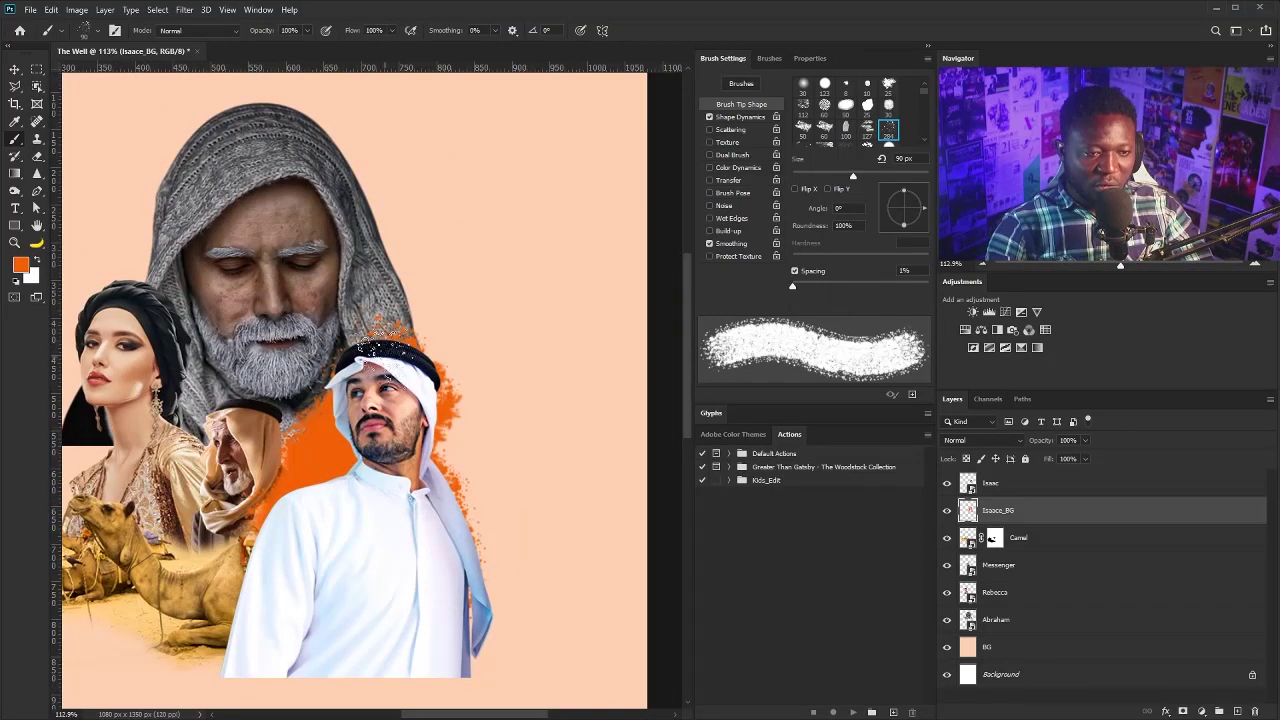
scroll(140, 480, up, 3)
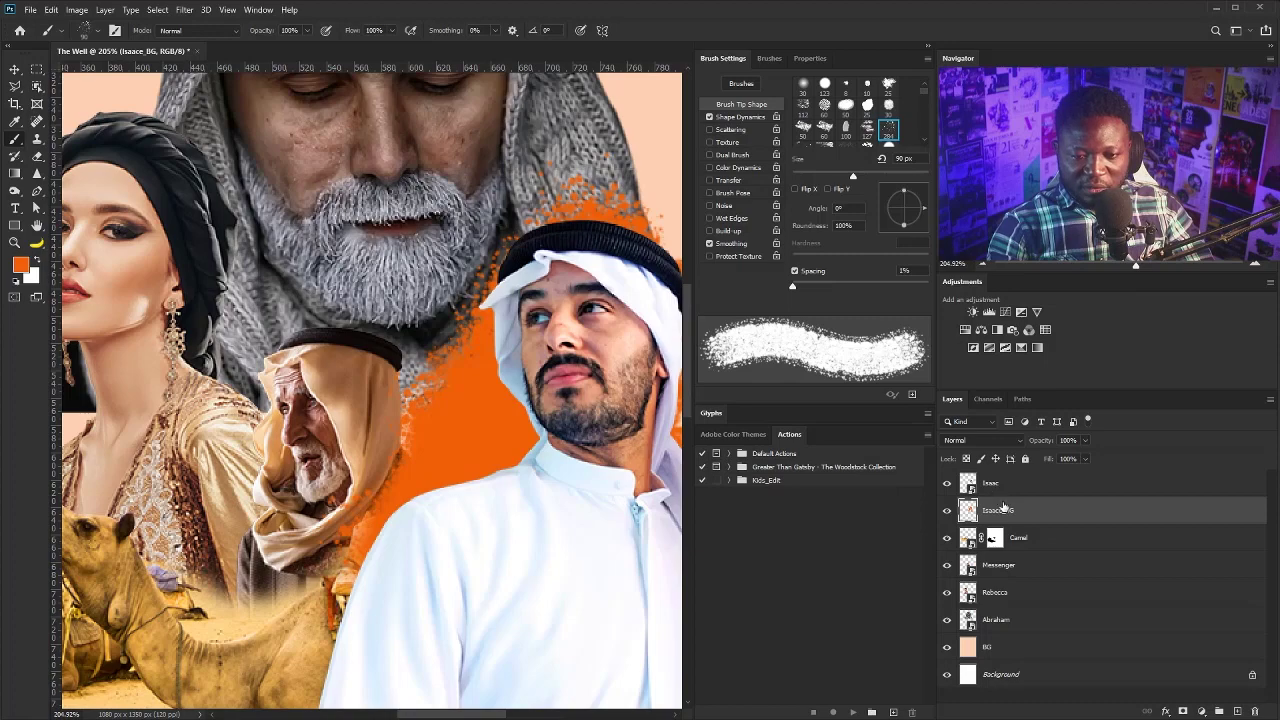
Move the Messenger slightly up and toward Rebecca, away from Isaac's shoulder.
click(1000, 565)
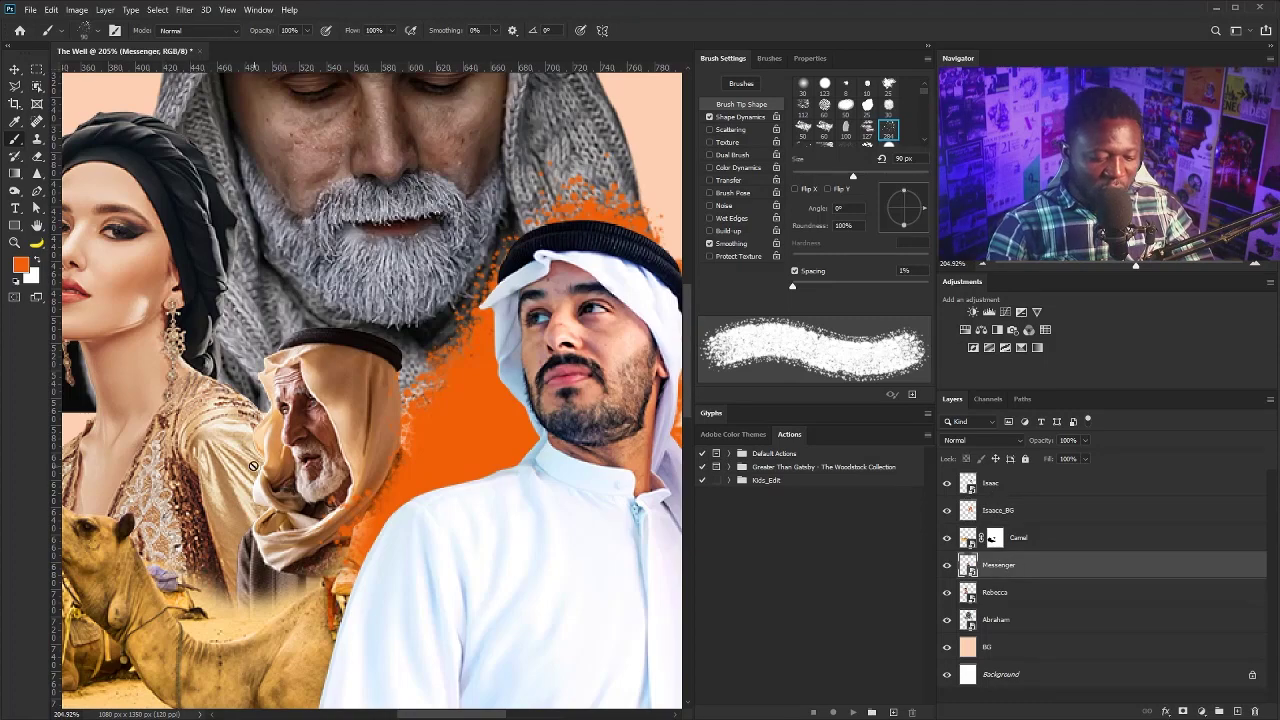
key(v)
drag(336, 424, 305, 392)
drag(303, 395, 313, 385)
Add a new layer named Msger_Bg directly beneath the Messenger layer.
click(988, 591)
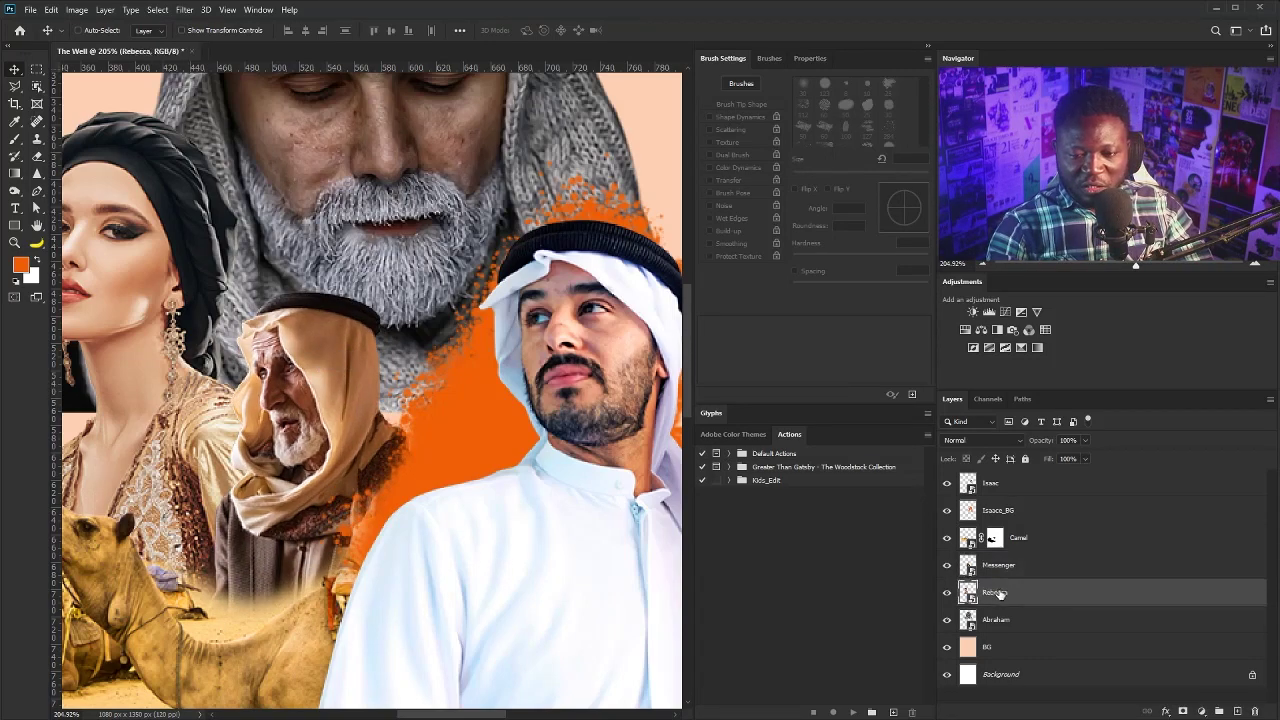
click(1010, 567)
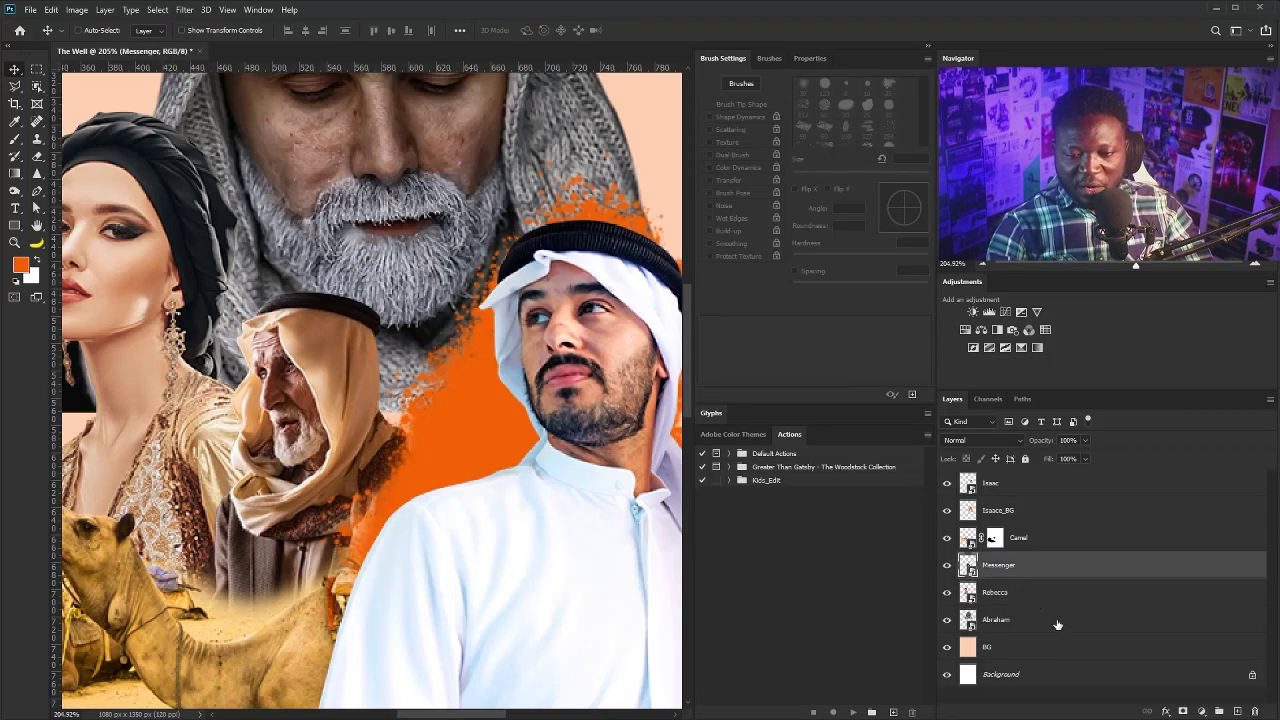
alt+click(1237, 708)
text(Msger_Bg)
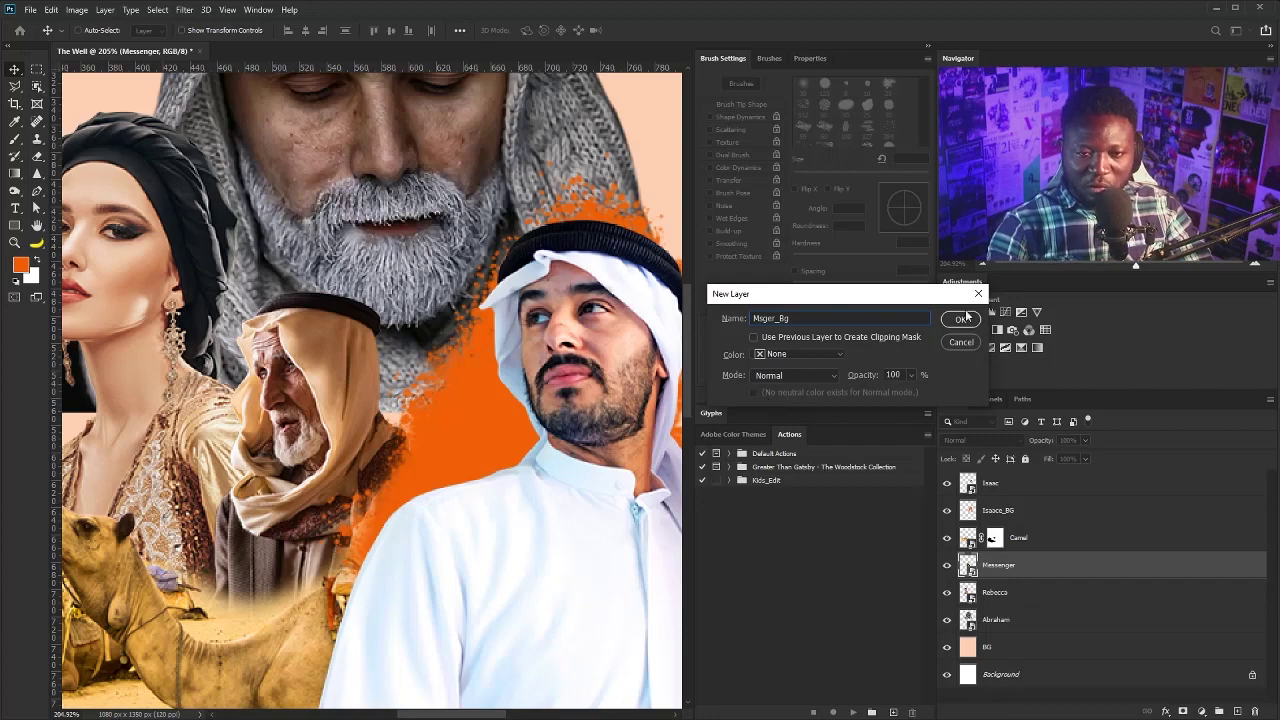
click(961, 319)
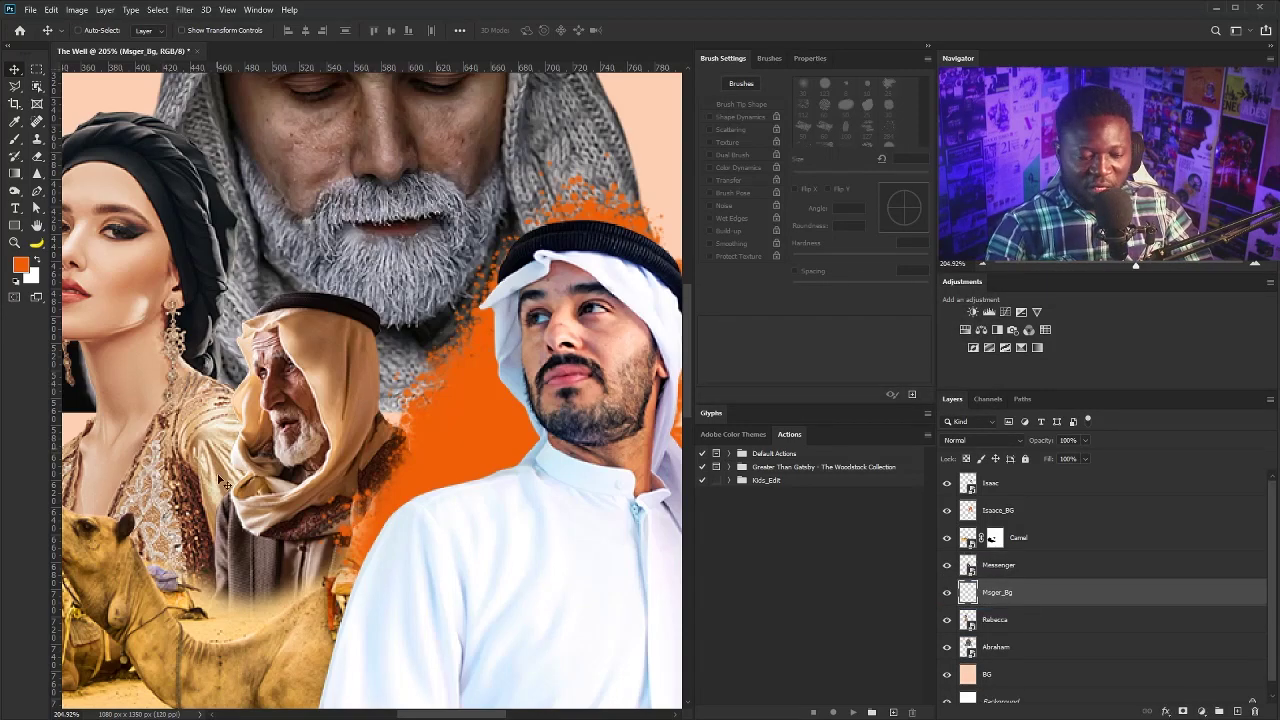
Reduce the spatter brush to 40 px and paint orange around the Messenger's headscarf and back on Msger_Bg.
key(b)
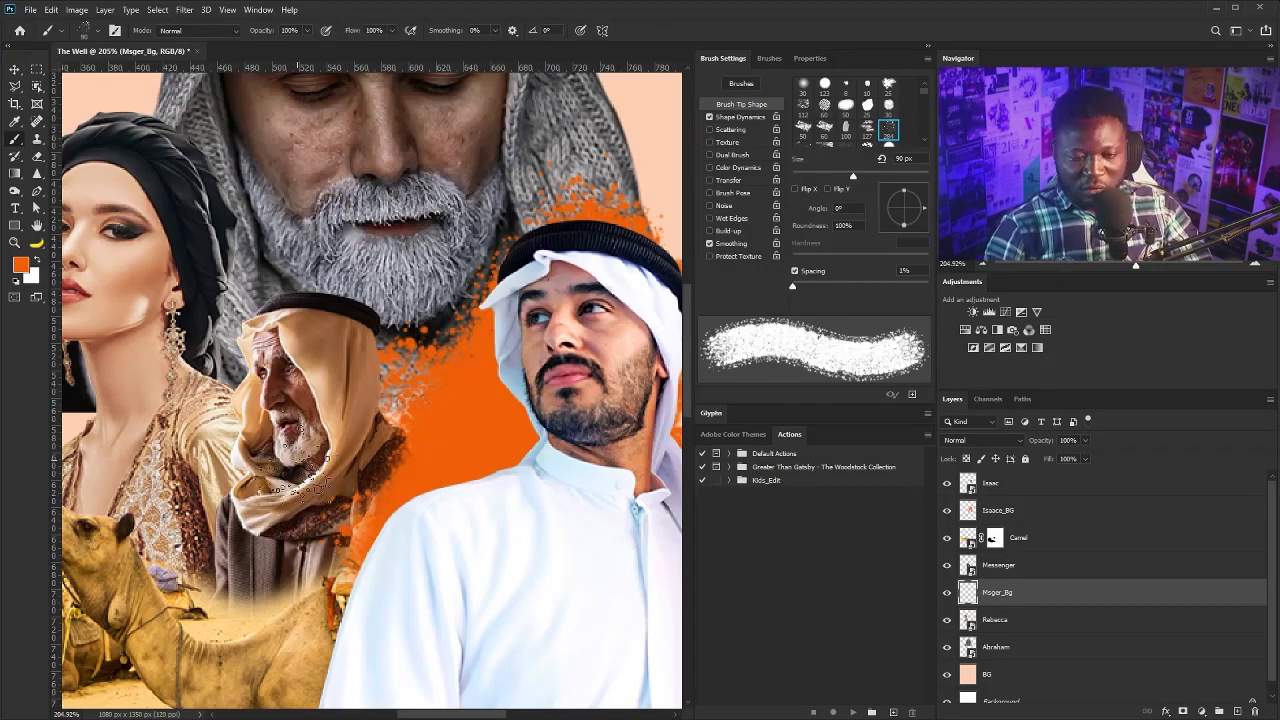
key(bracketleft)
key(bracketleft)
key(bracketleft)
key(bracketleft)
key(bracketleft)
mouse_move(412, 397)
mouse_down()
mouse_move(321, 342)
mouse_move(314, 316)
mouse_move(270, 336)
mouse_move(243, 391)
mouse_move(255, 481)
mouse_move(228, 528)
mouse_move(252, 372)
mouse_up()
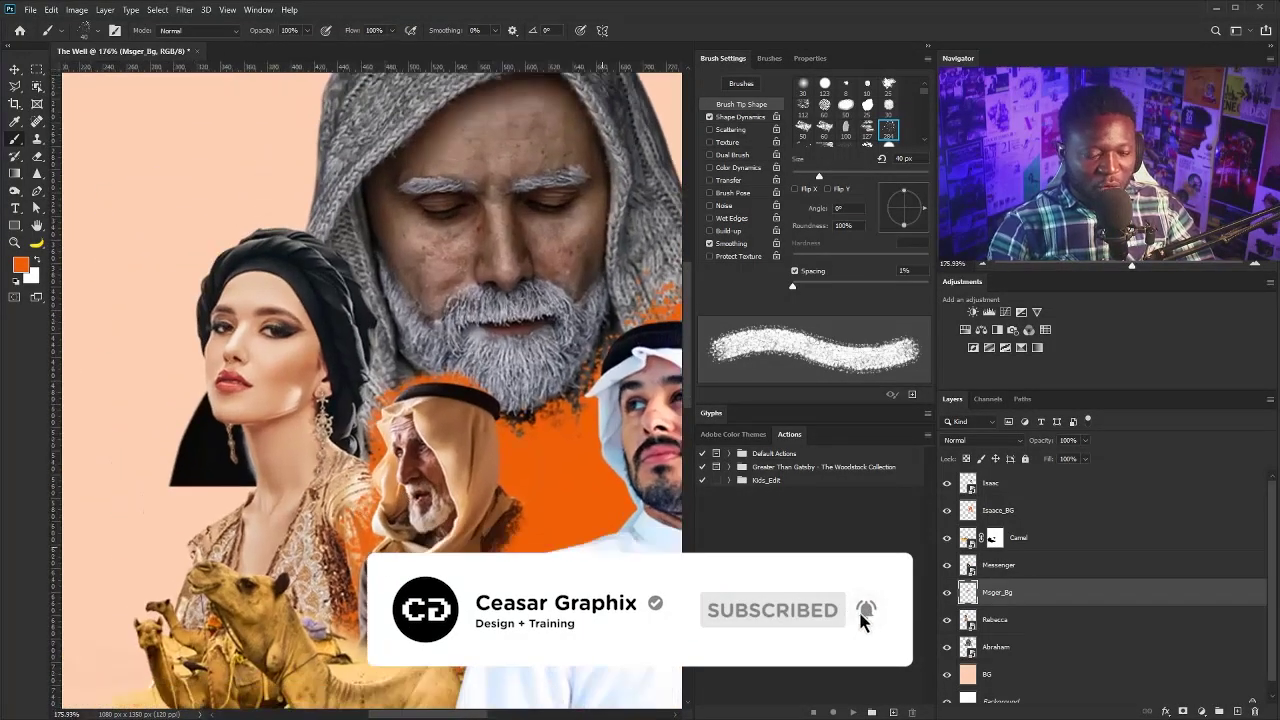
Add a layer named Reb_Bg beneath Rebecca and spatter orange around her head and shoulders with a 70 px brush.
key(alt+bracketleft)
key(ctrl+shift+n)
text(Reb_Bg)
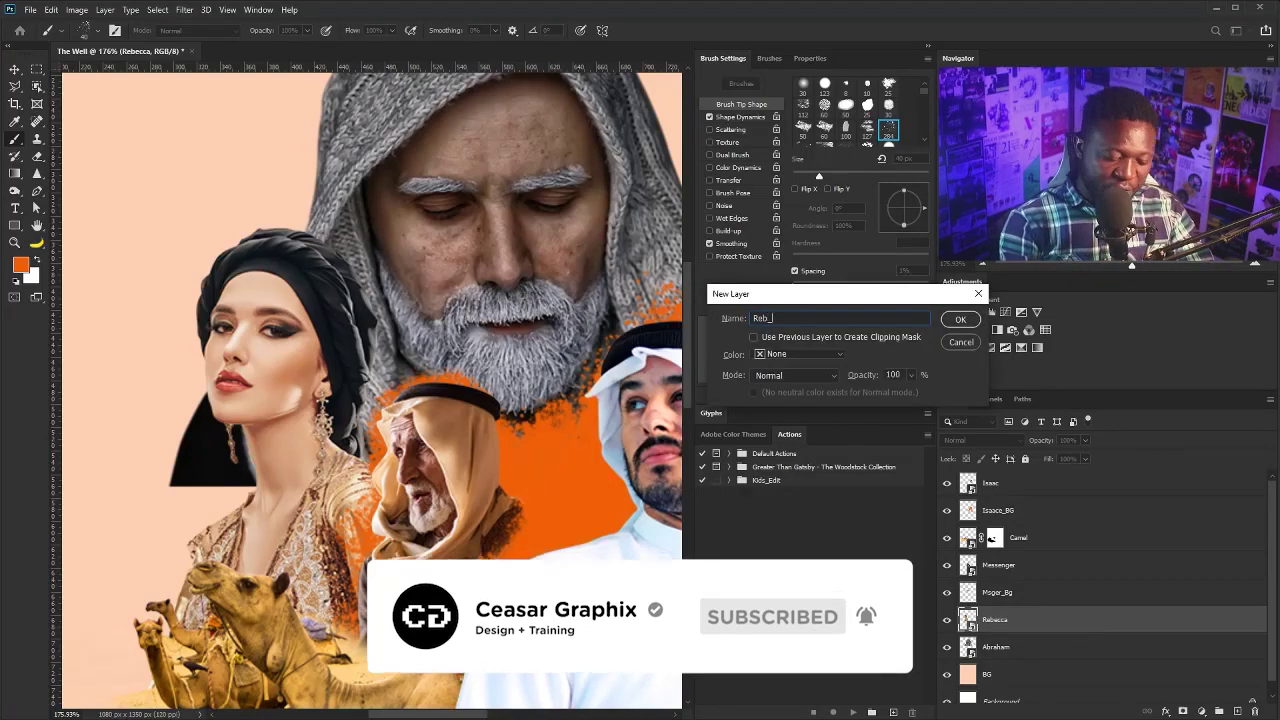
key(Return)
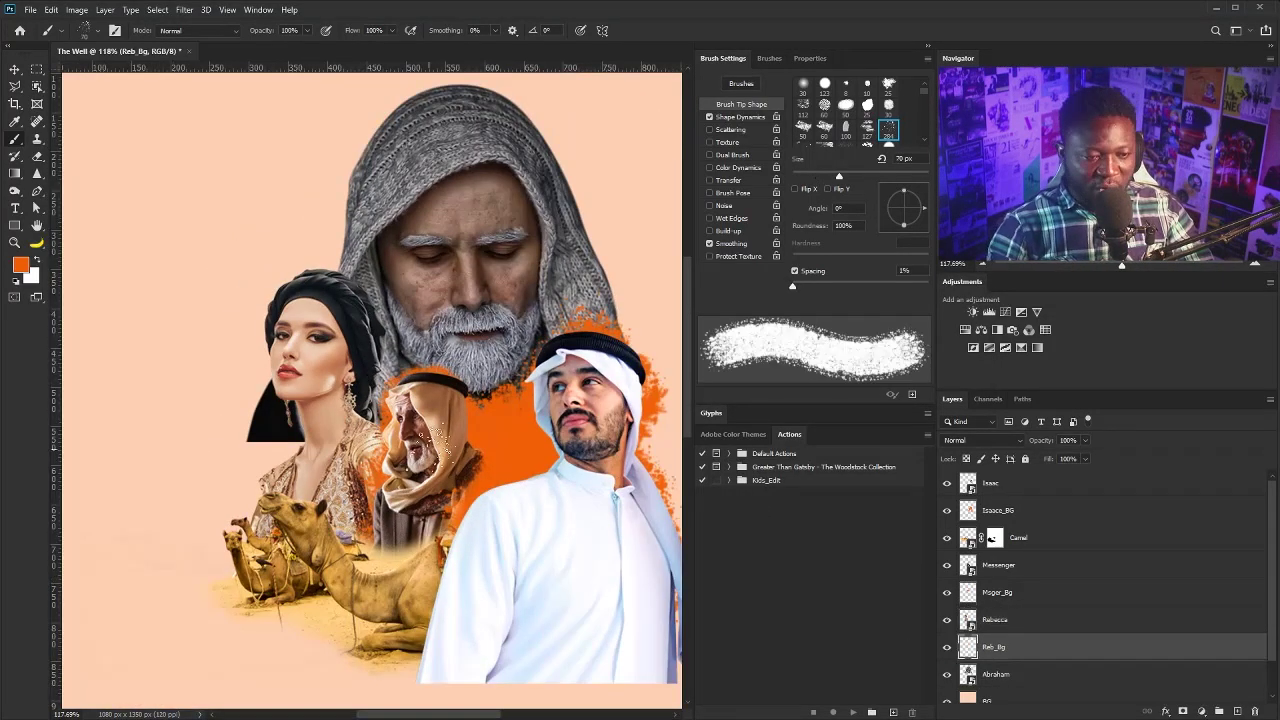
mouse_move(440, 438)
mouse_down()
mouse_move(347, 425)
mouse_move(342, 405)
mouse_move(315, 402)
mouse_move(315, 312)
mouse_move(365, 342)
mouse_move(362, 380)
mouse_move(345, 300)
mouse_move(297, 360)
mouse_move(302, 480)
mouse_move(257, 545)
mouse_move(337, 360)
mouse_move(347, 290)
mouse_move(352, 312)
mouse_move(290, 365)
mouse_move(405, 502)
mouse_up()
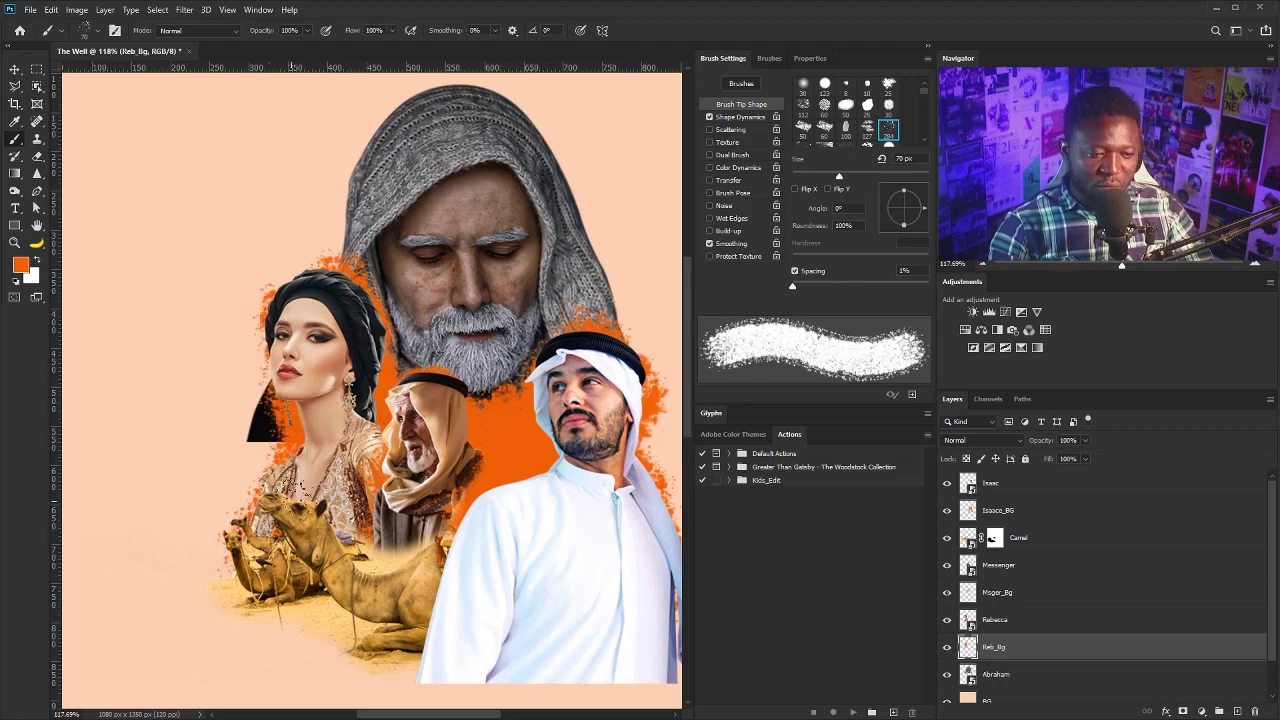
scroll(615, 129, up, 2)
Choose a denser splatter brush tip at 100 px and widen the orange around Rebecca's headwrap and outer side on Reb_Bg.
scroll(926, 90, down, 10)
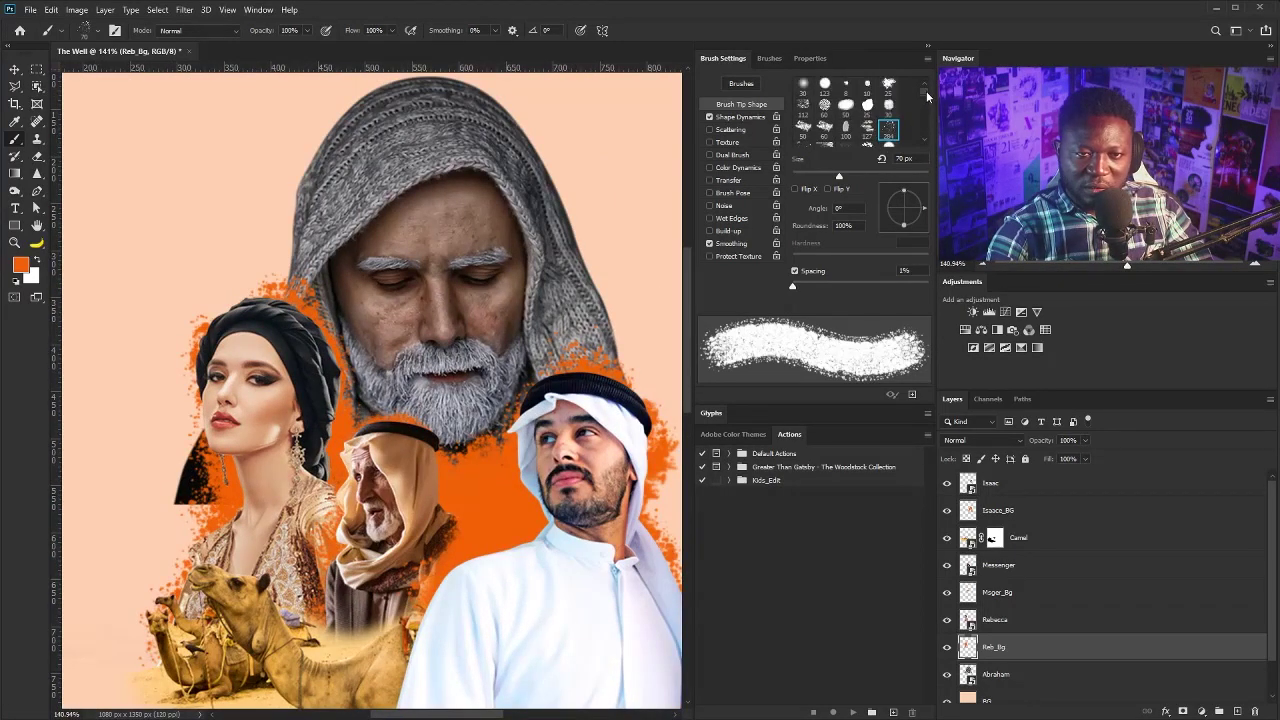
click(803, 133)
drag(606, 407, 527, 382)
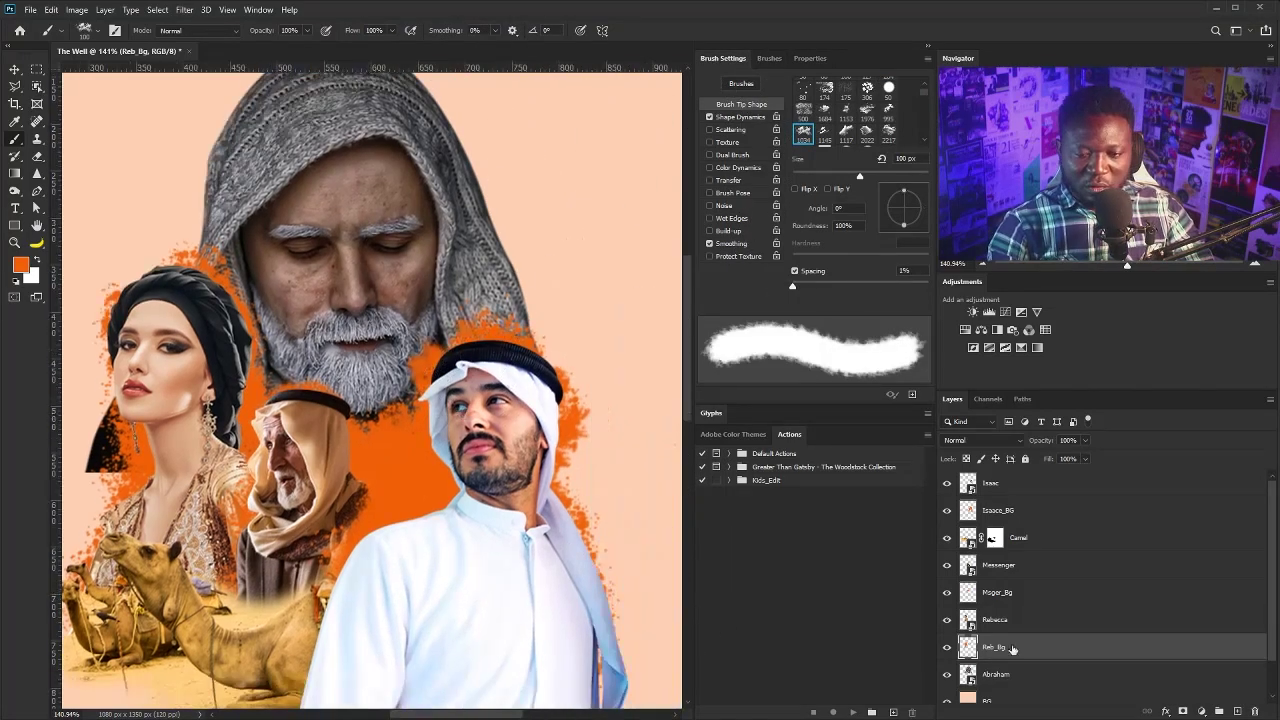
drag(256, 376, 160, 262)
drag(190, 380, 325, 395)
drag(250, 400, 253, 543)
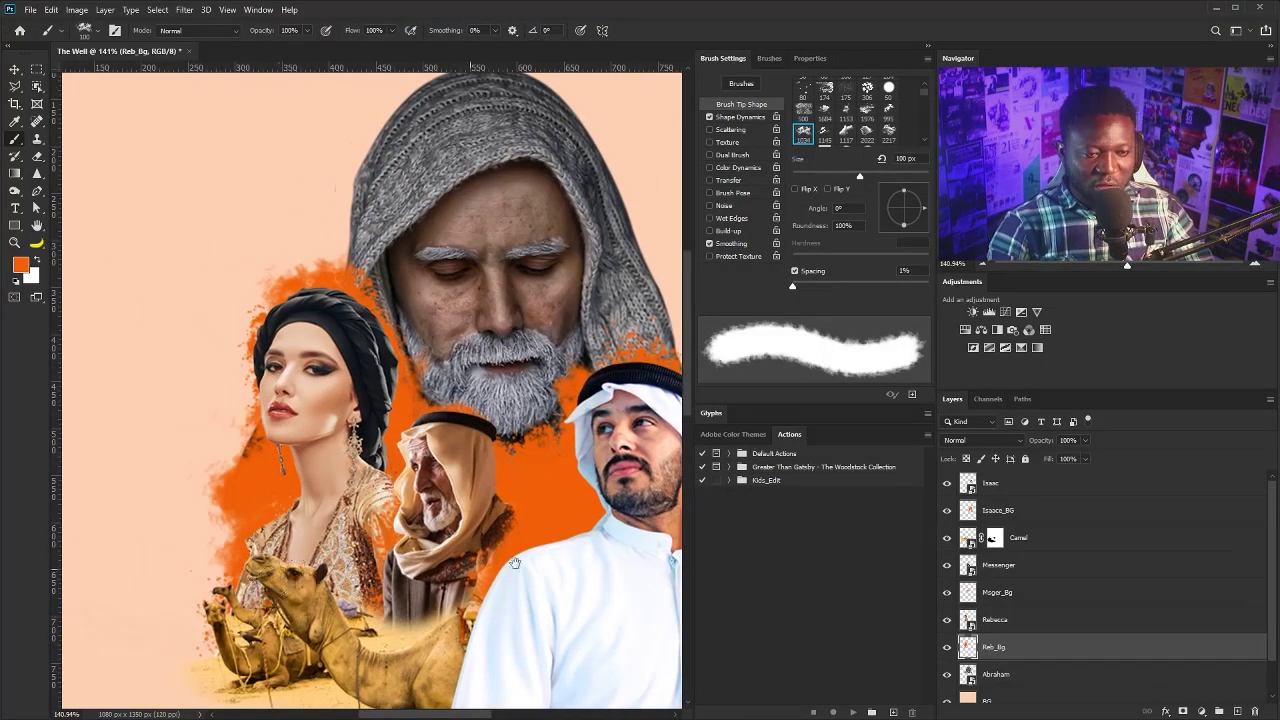
drag(255, 452, 80, 465)
Paint more orange along Isaac's headscarf and outer side on the Isaace_BG layer with the 100 px brush.
scroll(80, 465, down, 2)
key(alt+bracketright)
key(alt+bracketright)
key(alt+bracketright)
key(alt+bracketright)
key(alt+bracketright)
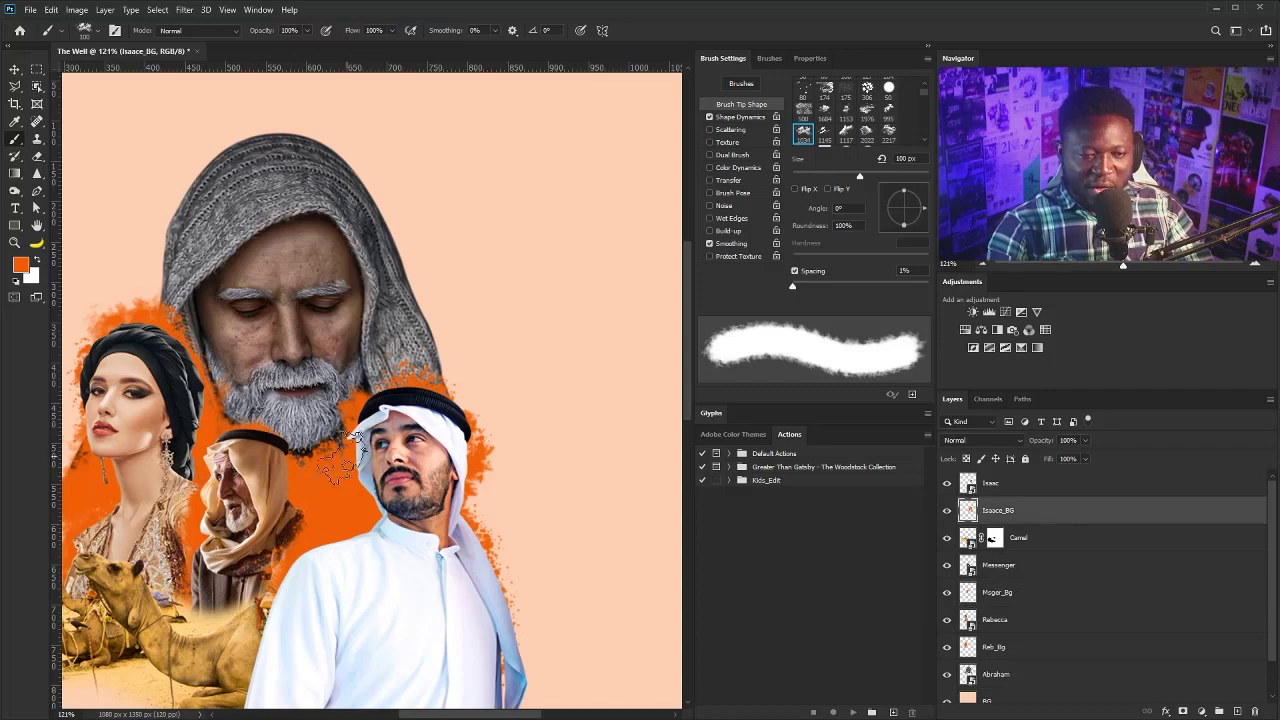
scroll(300, 520, down, 3)
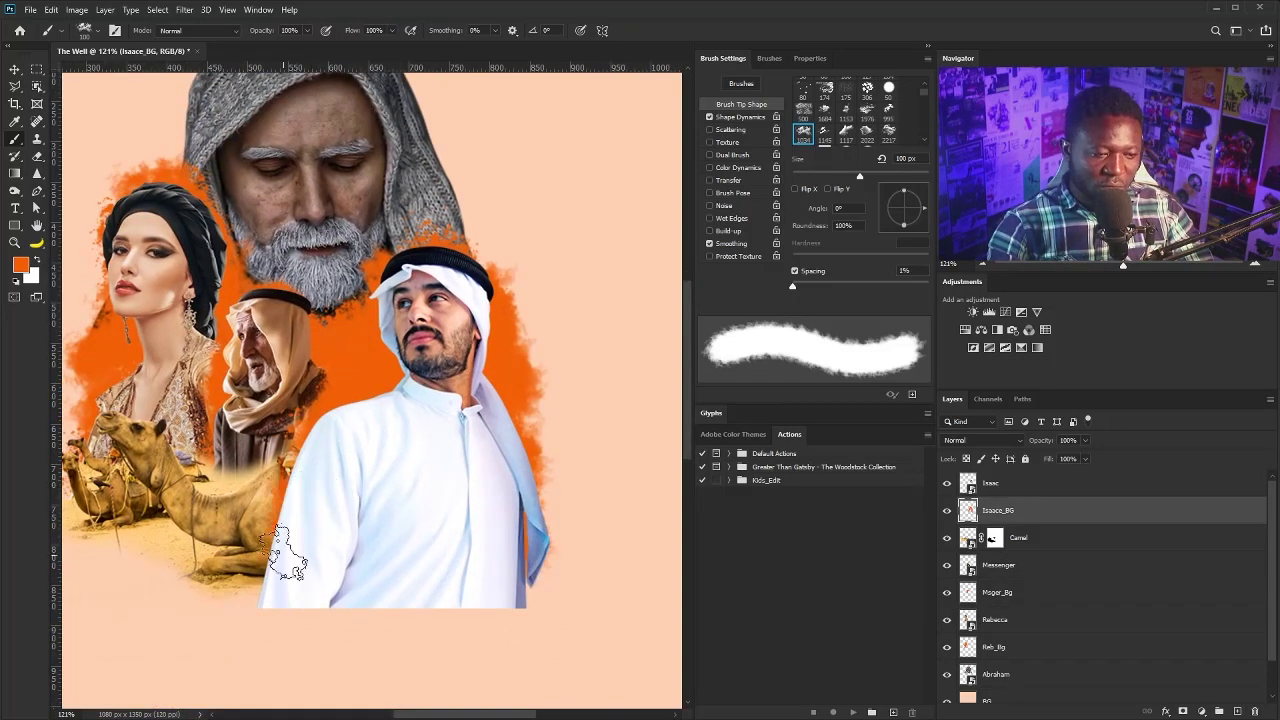
Add a layer named Cam_Bg beneath the Camel layer and brush orange around the camels at 60 px.
scroll(308, 472, up, 2)
key(v)
click(1018, 538)
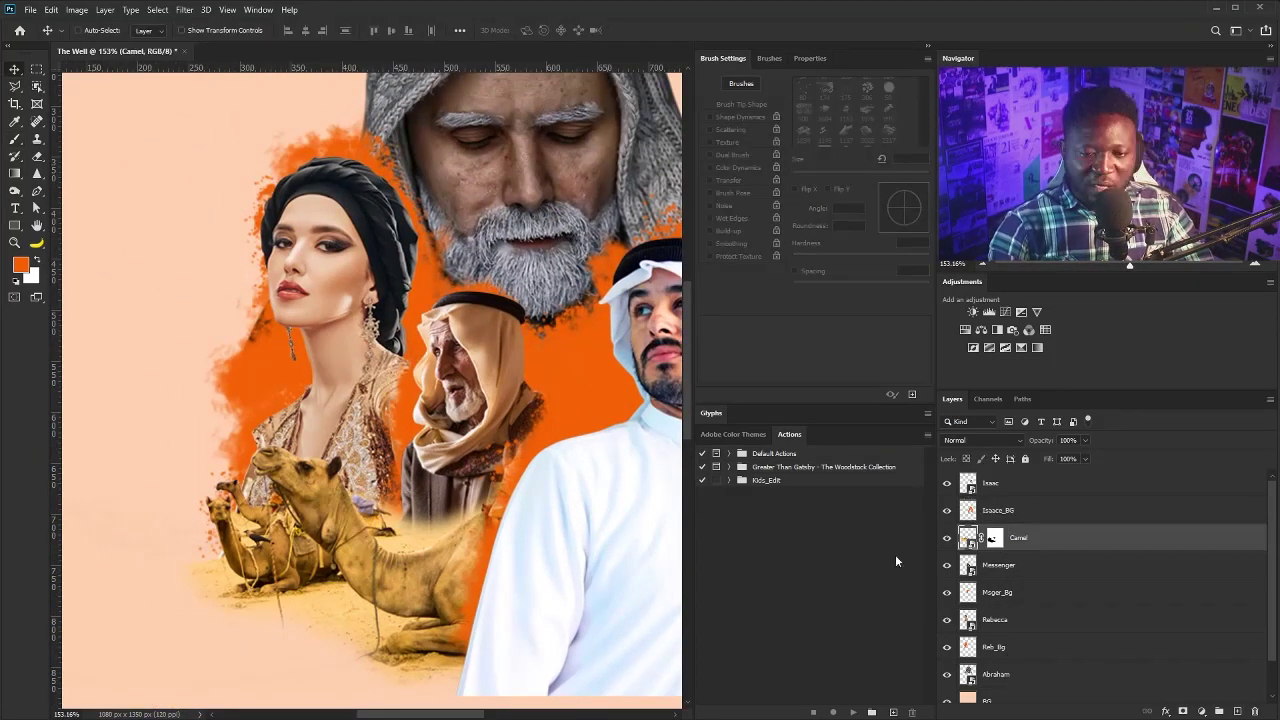
key(ctrl+shift+n)
text(Cam_Bg)
key(Return)
key(ctrl+bracketleft)
key(b)
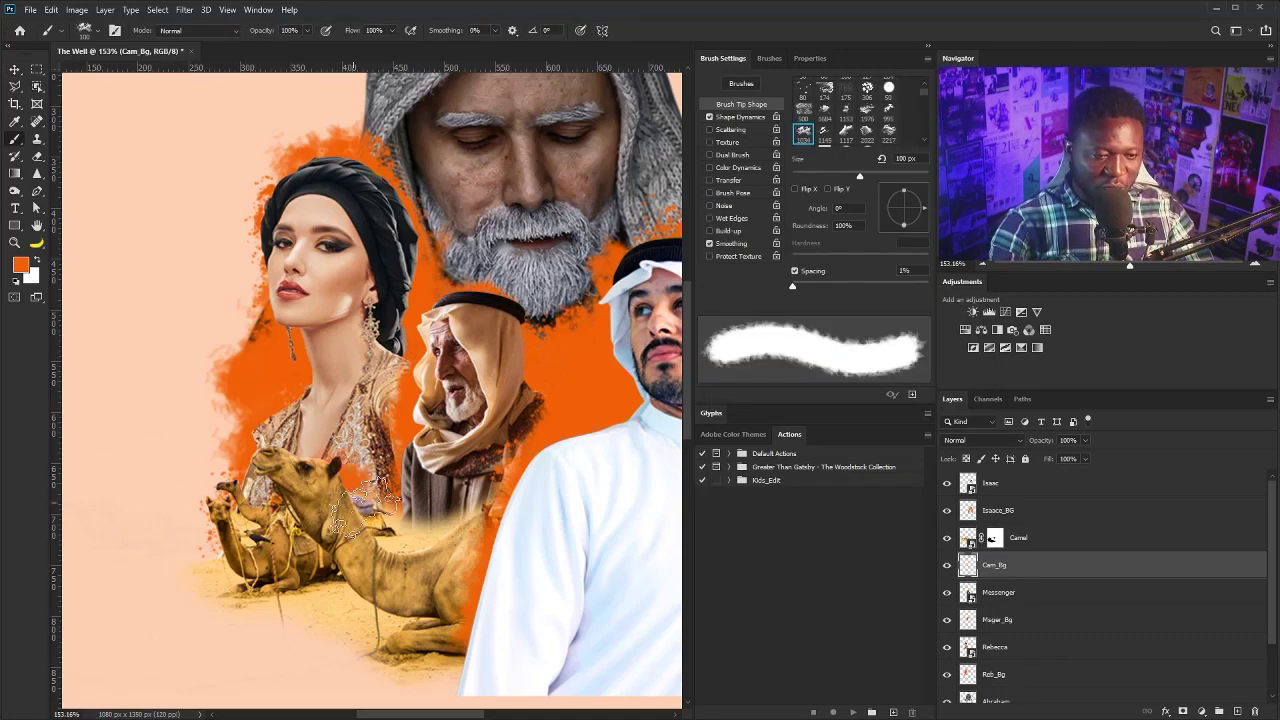
drag(262, 505, 226, 505)
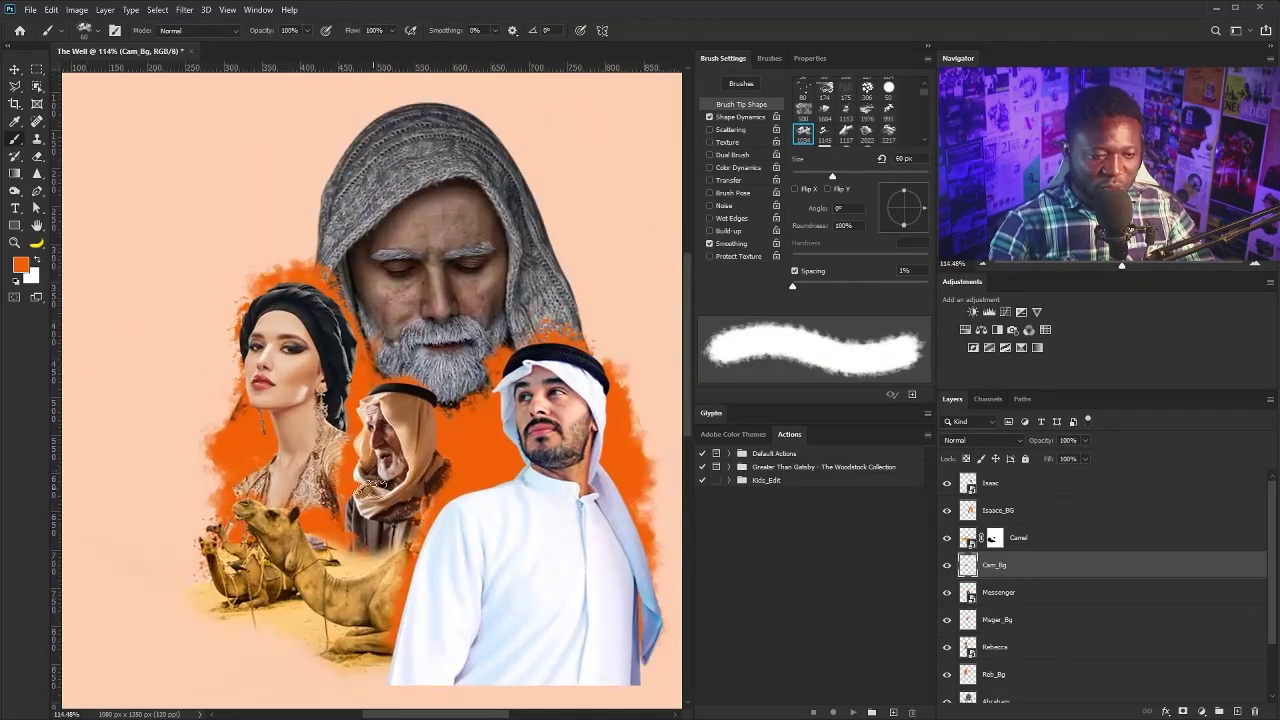
Move Rebecca slightly outward, away from the Messenger, and shift Abraham a little higher.
key(v)
right_click(283, 366)
click(314, 374)
drag(330, 338, 318, 334)
drag(494, 404, 520, 404)
right_click(398, 357)
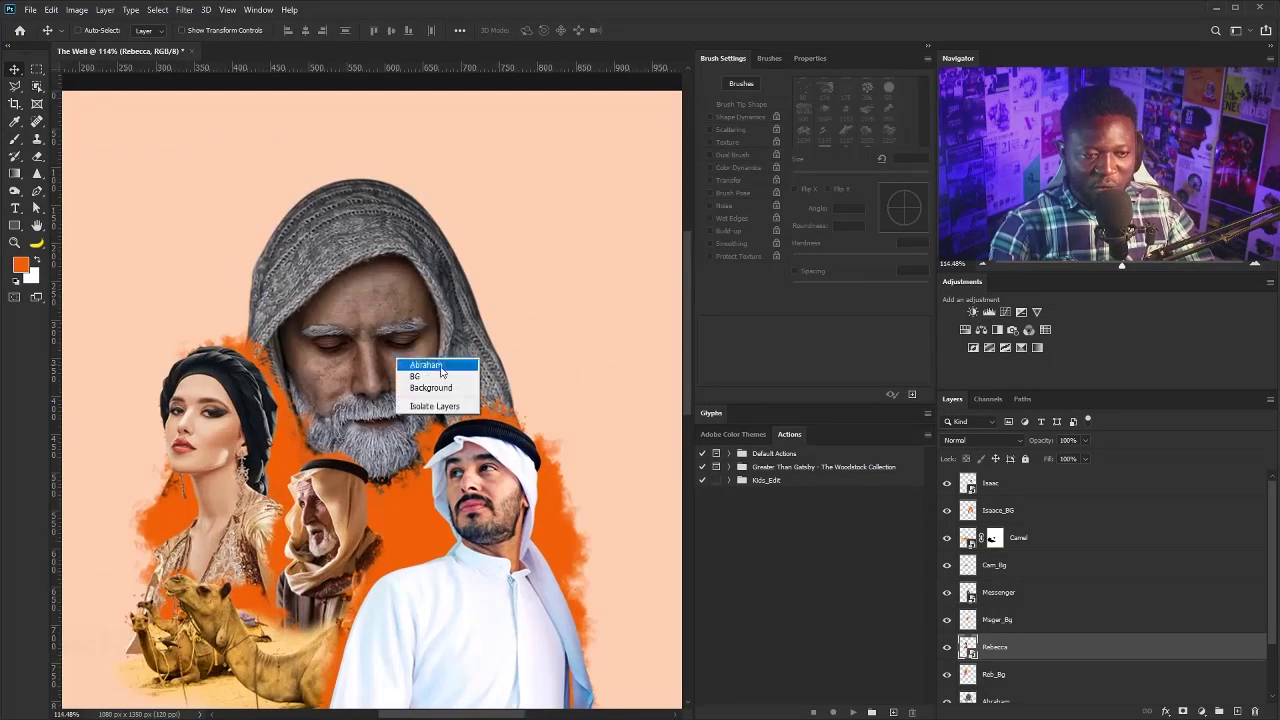
click(426, 366)
drag(408, 376, 360, 360)
Add a new layer named ABr_Bg between the BG layer and Abraham.
scroll(1209, 665, down, 2)
click(1023, 656)
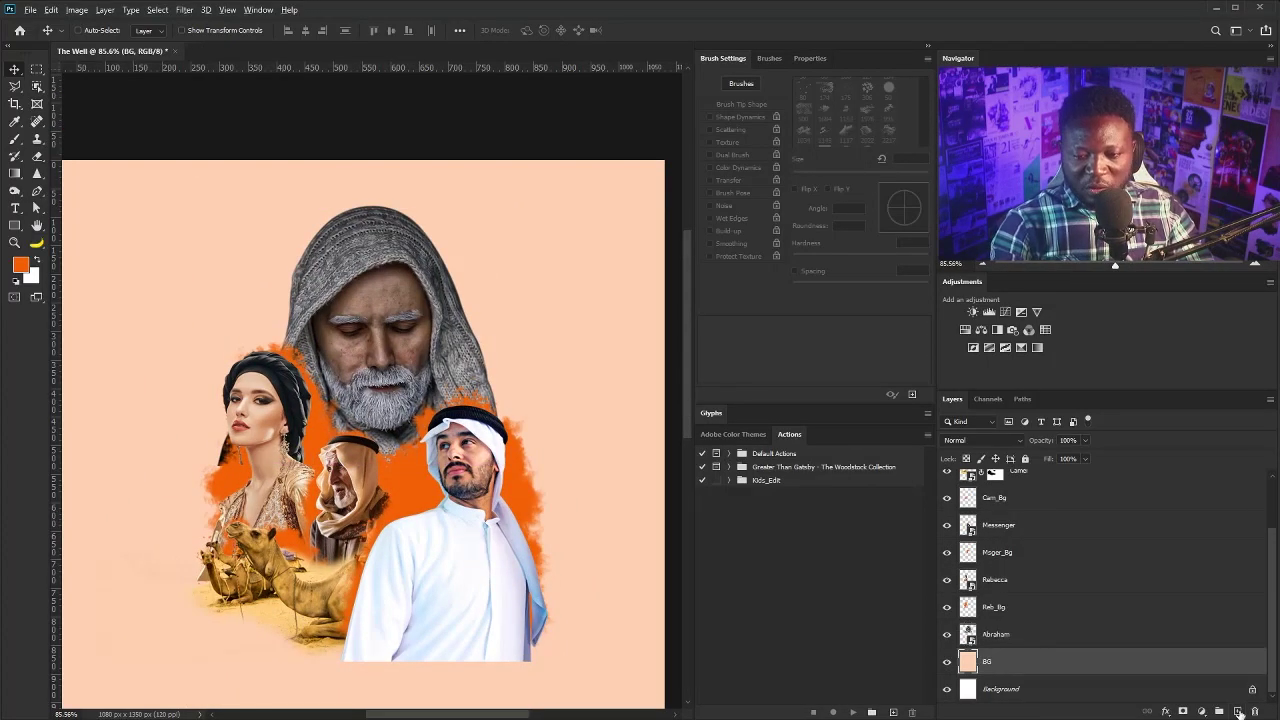
alt+click(1237, 711)
text(ABr_Bg)
key(Return)
Paint orange around Abraham's hood on ABr_Bg with a 300 px splatter brush, refining the edge with a smaller size.
key(b)
mouse_move(420, 420)
mouse_down()
mouse_move(440, 375)
mouse_move(414, 292)
mouse_move(385, 335)
mouse_up()
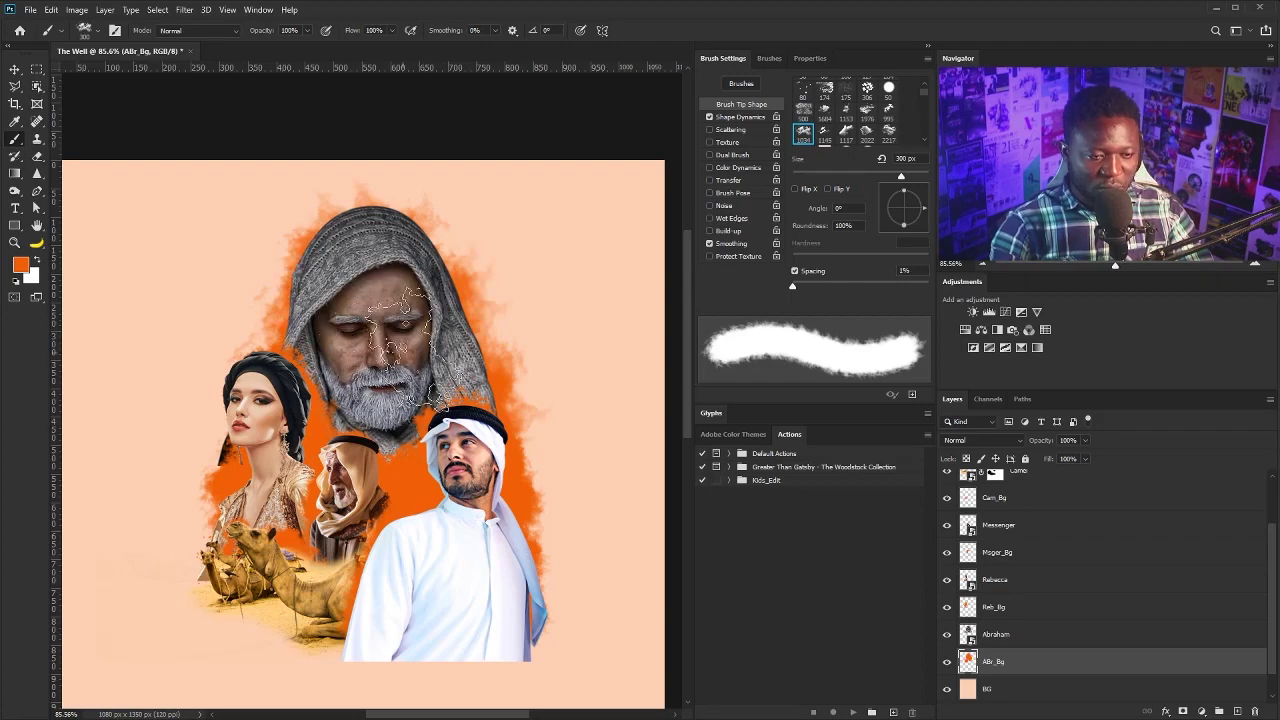
mouse_move(429, 391)
mouse_down()
mouse_move(370, 391)
mouse_move(405, 391)
mouse_up()
key(bracketleft)
key(bracketleft)
mouse_move(345, 198)
mouse_down()
mouse_move(440, 230)
mouse_move(470, 262)
mouse_up()
key(v)
key(ctrl+0)
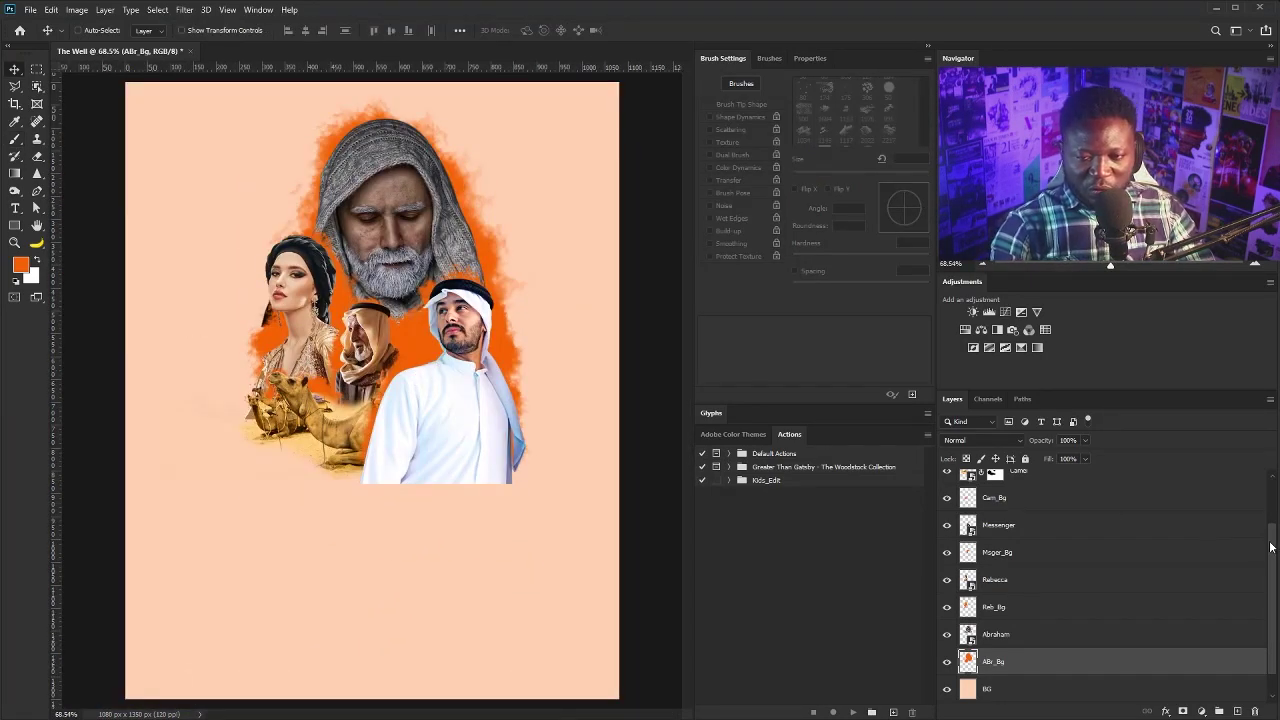
Group all layers from Isaac to ABr_Bg as Character_Group and move the group slightly down the poster.
drag(1271, 547, 1270, 498)
click(1128, 484)
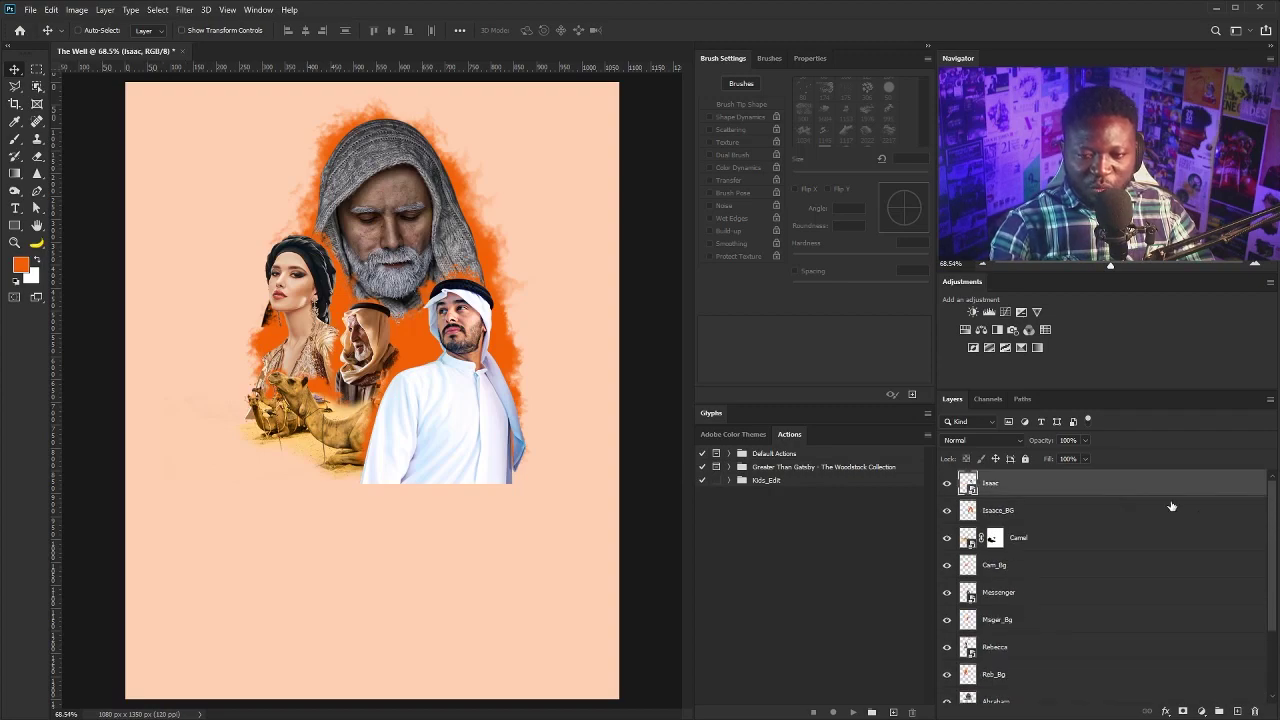
drag(1273, 518, 1261, 611)
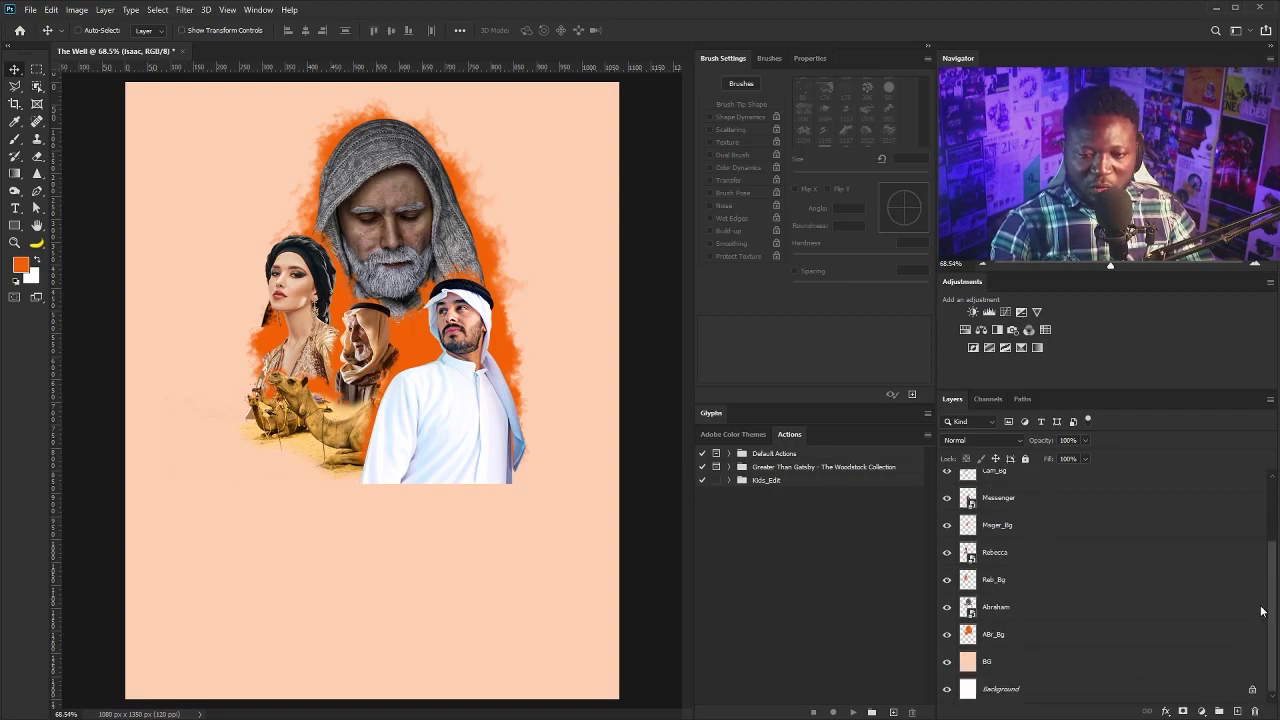
shift+click(1054, 645)
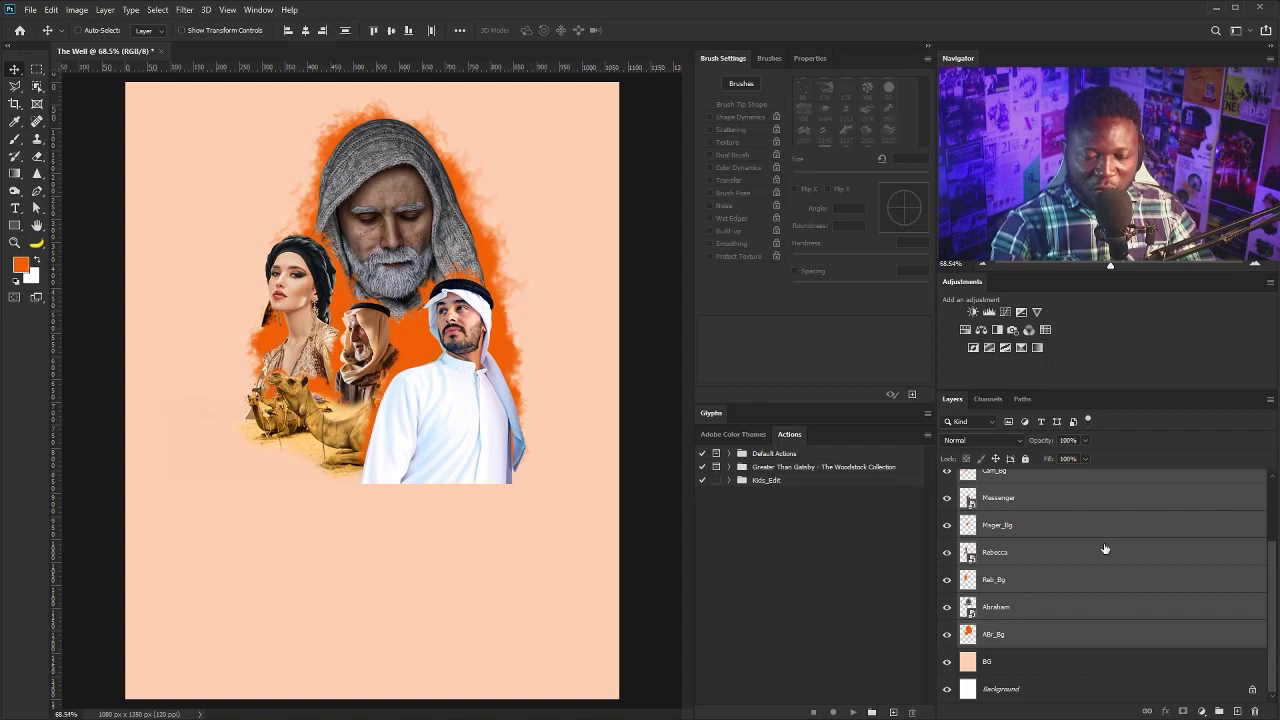
key(ctrl+g)
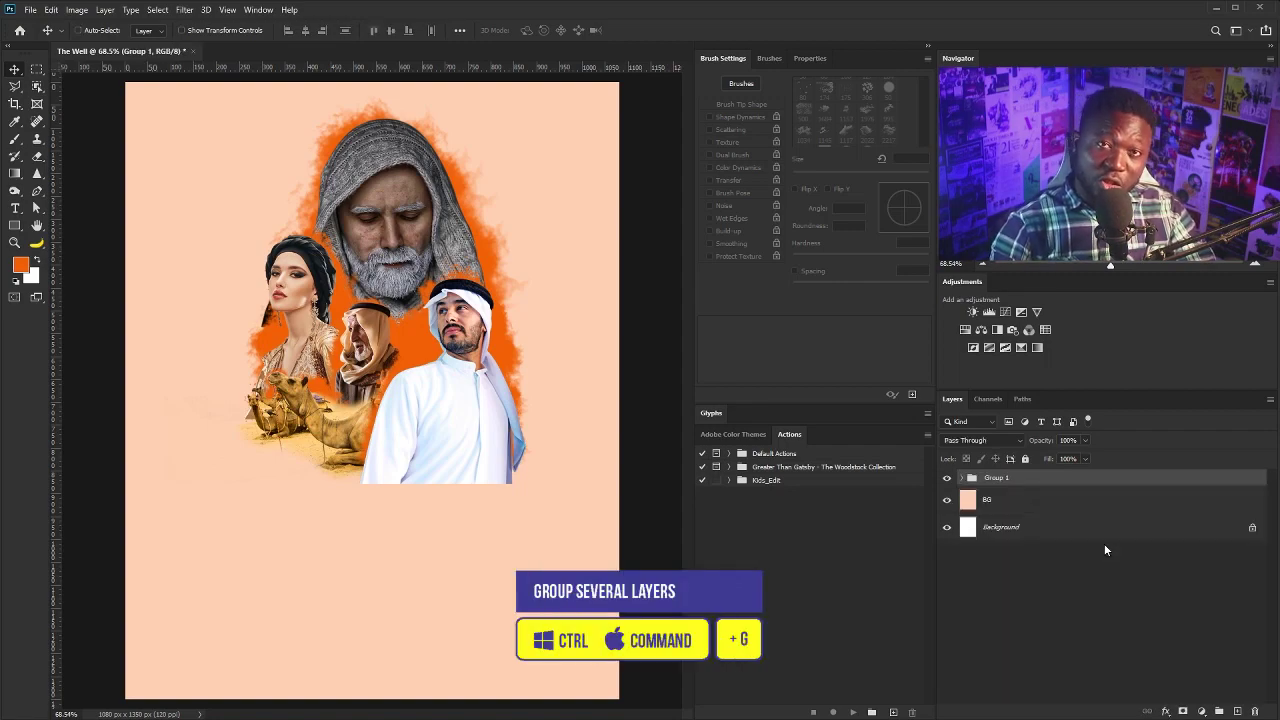
double_click(997, 478)
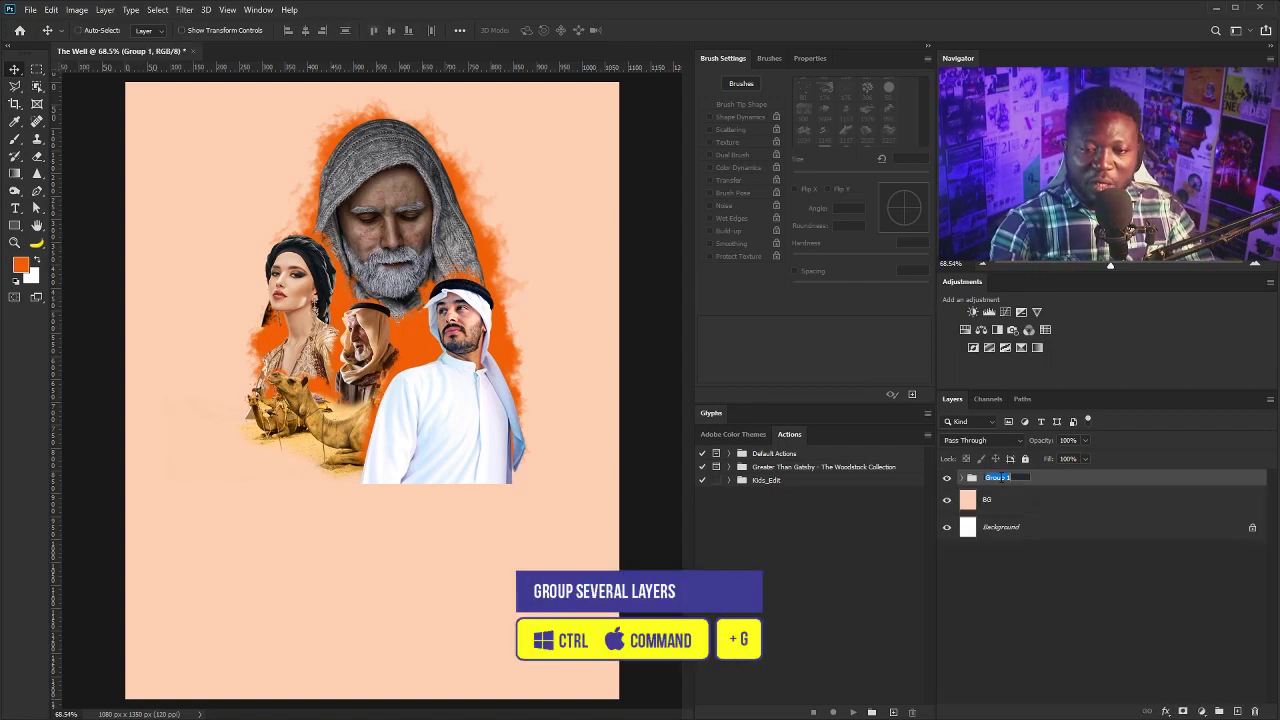
text(Character_Group)
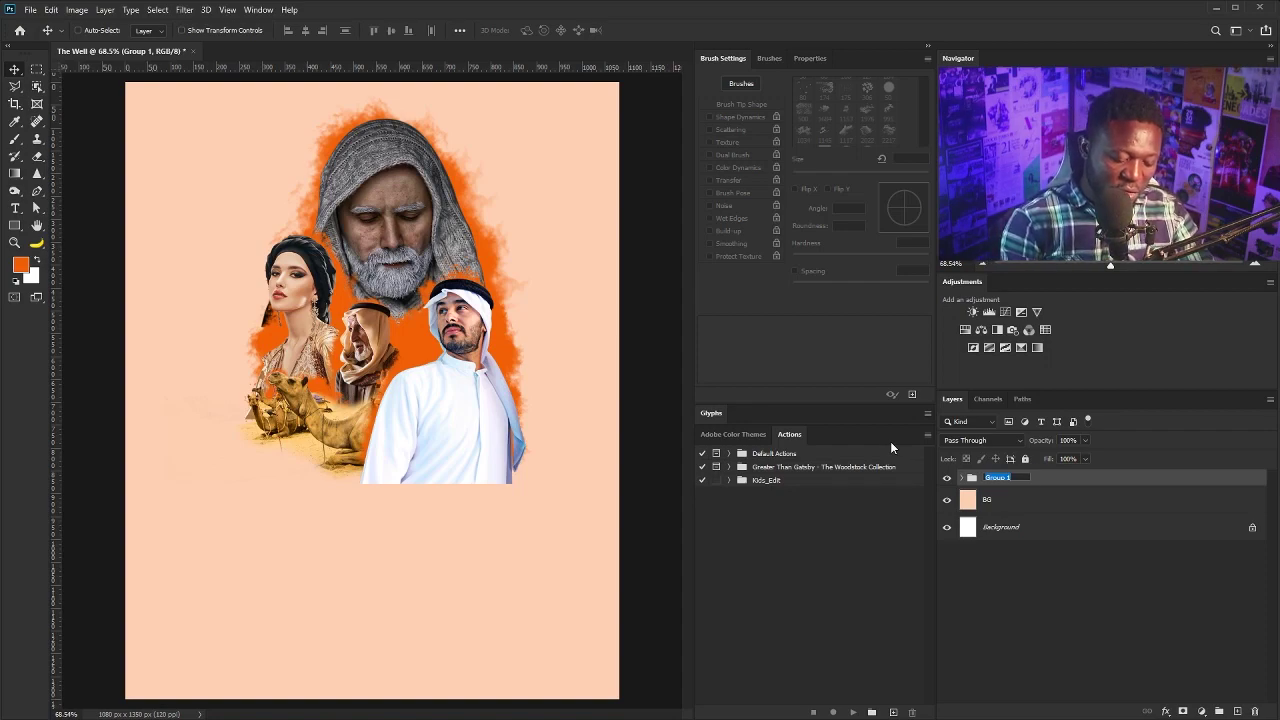
key(Return)
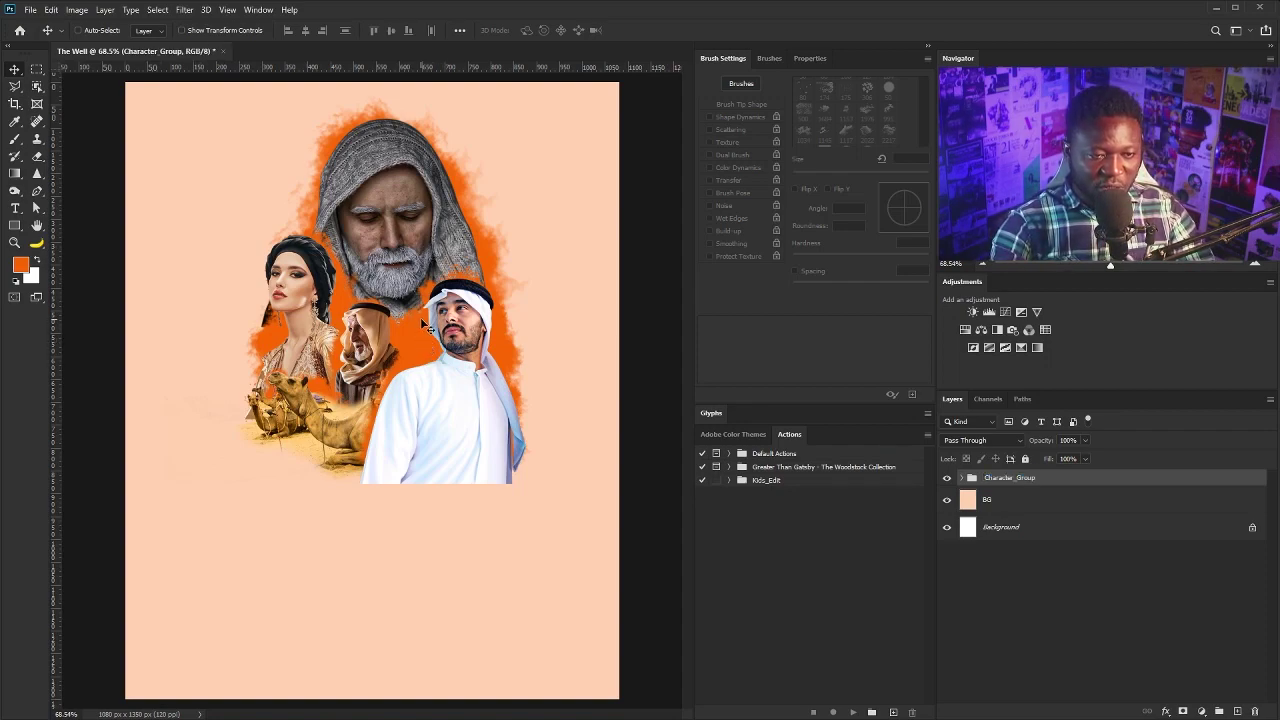
drag(420, 317, 420, 341)
Scale the Messenger up to 37.73% and nudge him slightly toward Rebecca, then collapse Character_Group.
scroll(362, 360, up, 3)
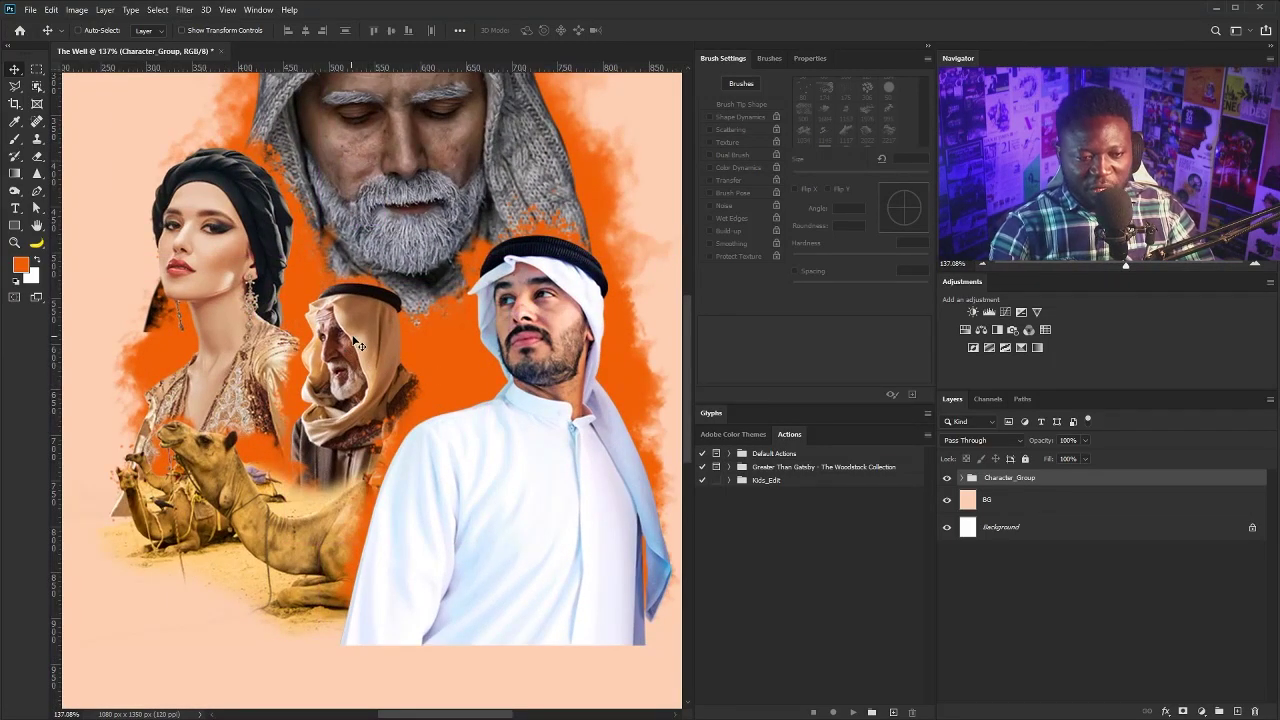
right_click(337, 350)
click(389, 369)
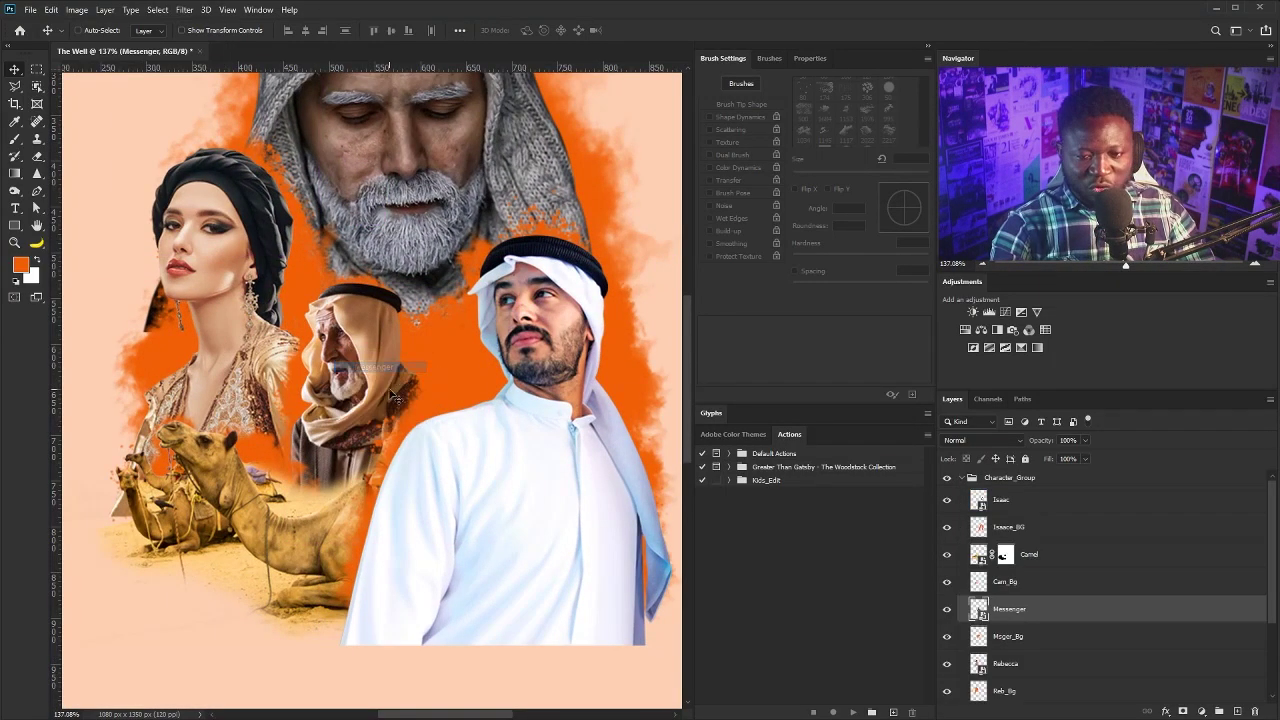
key(ctrl+t)
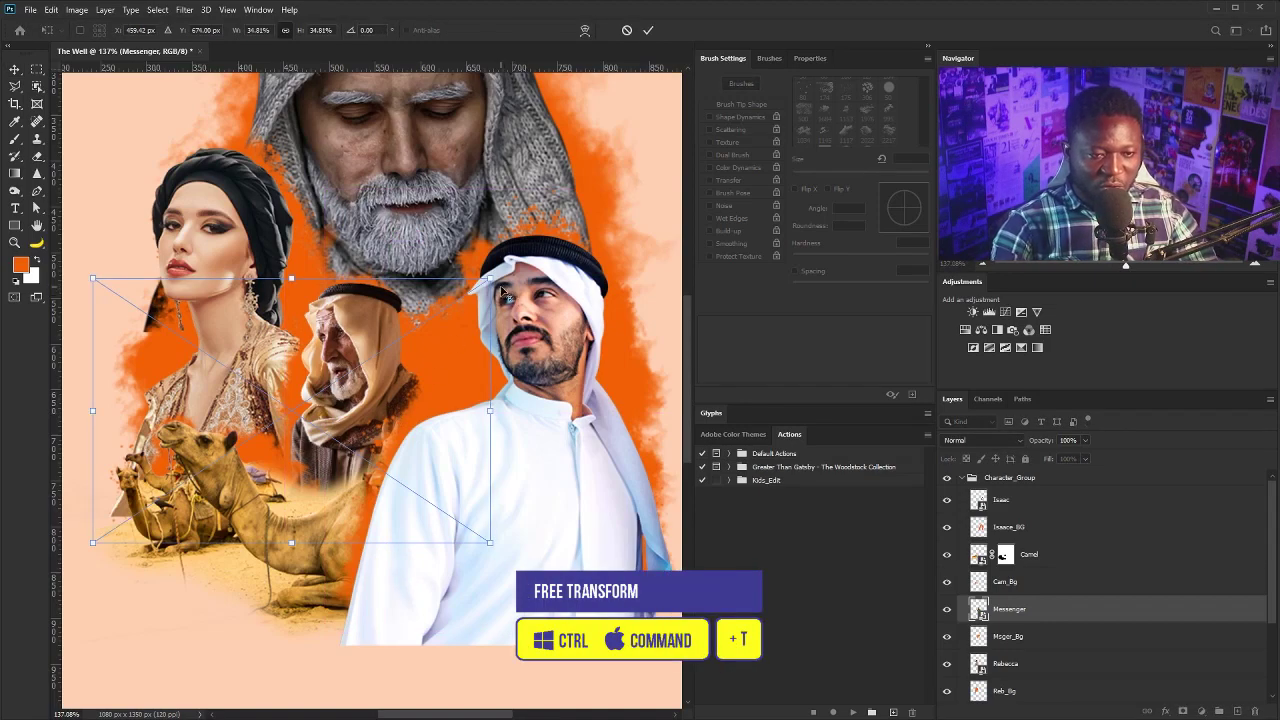
drag(491, 279, 500, 272)
drag(422, 360, 417, 356)
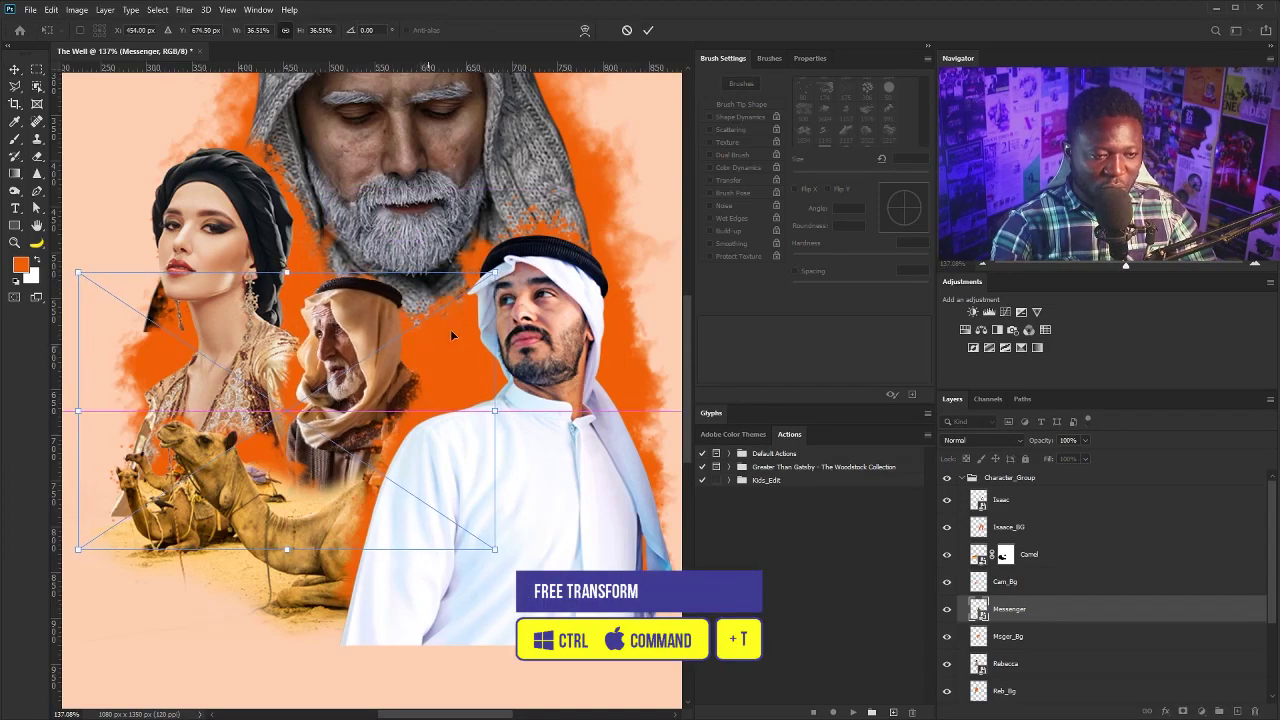
drag(497, 275, 504, 267)
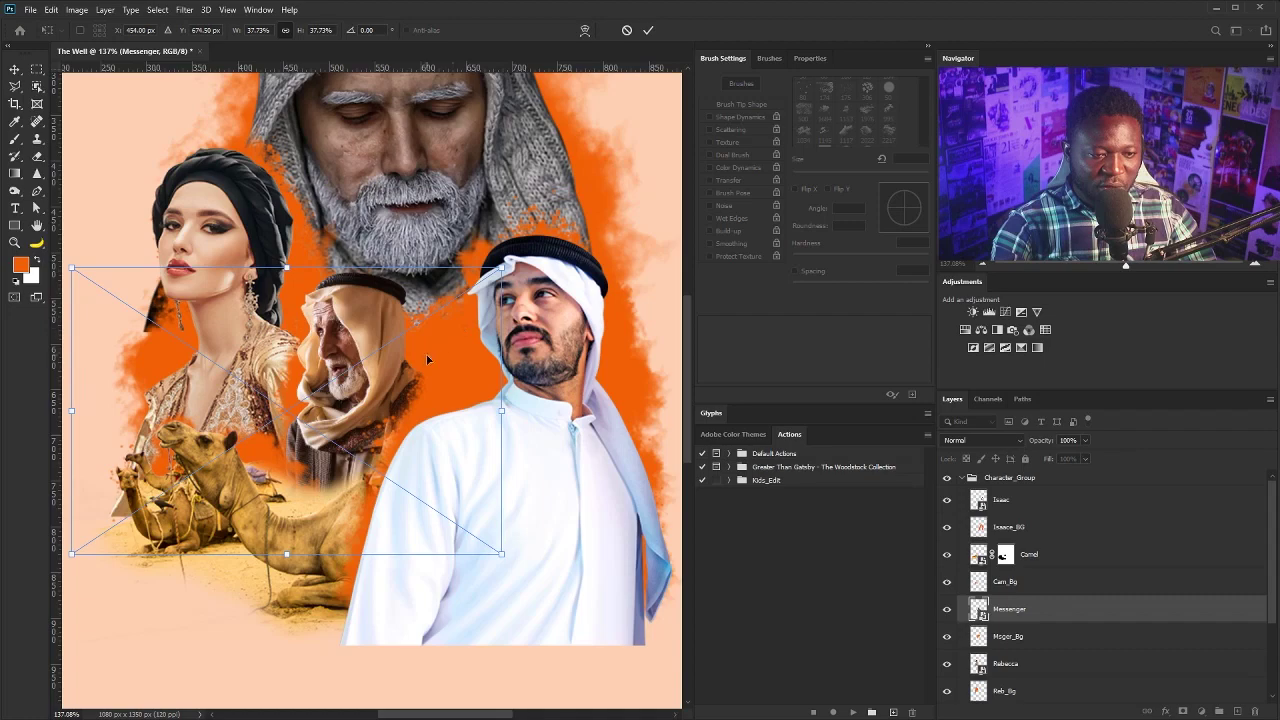
key(Return)
click(960, 478)
scroll(441, 368, down, 5)
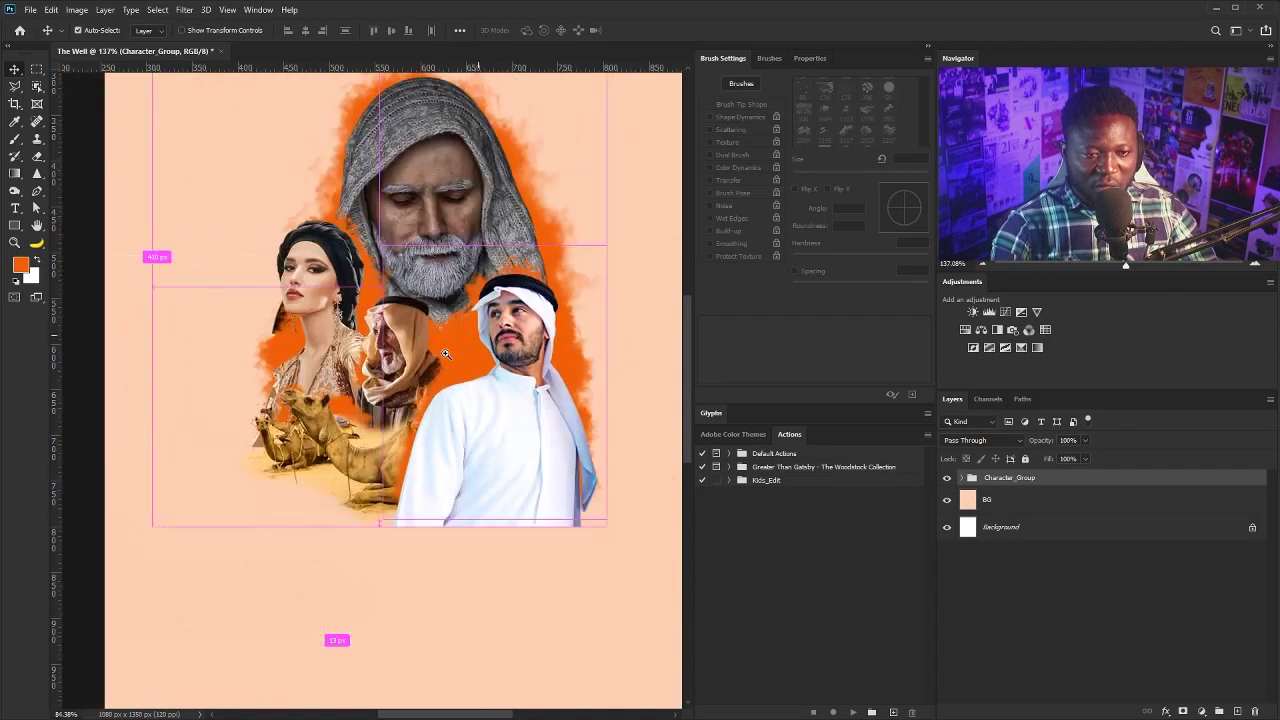
scroll(441, 368, up, 5)
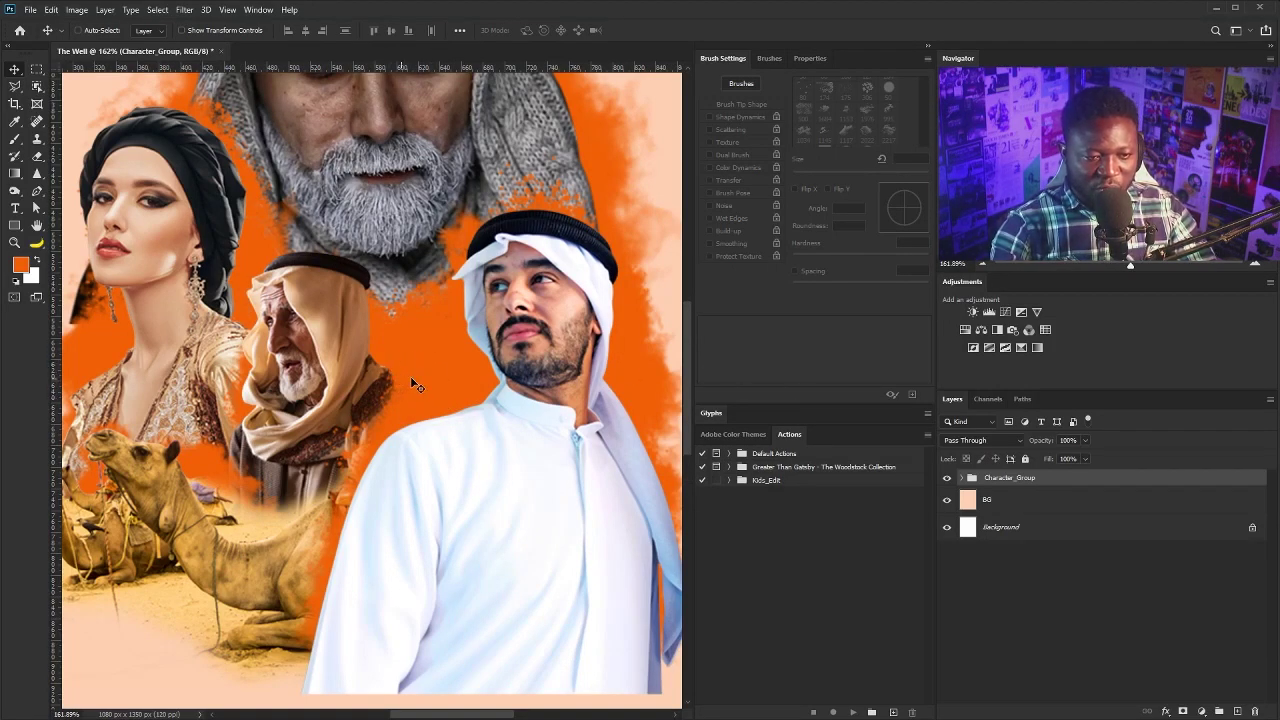
On the Isaace_BG layer, set up the Eraser with an 80 px splatter tip and turn on Shape Dynamics with angle jitter.
right_click(410, 378)
click(443, 399)
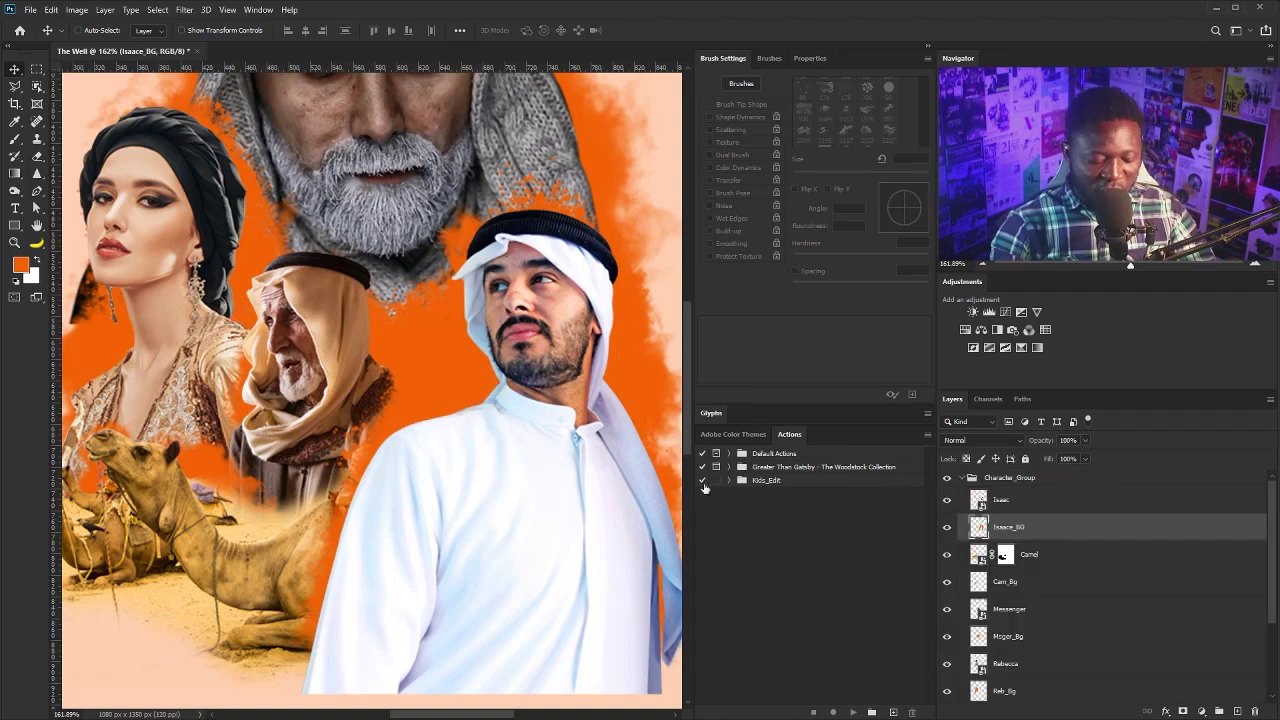
key(e)
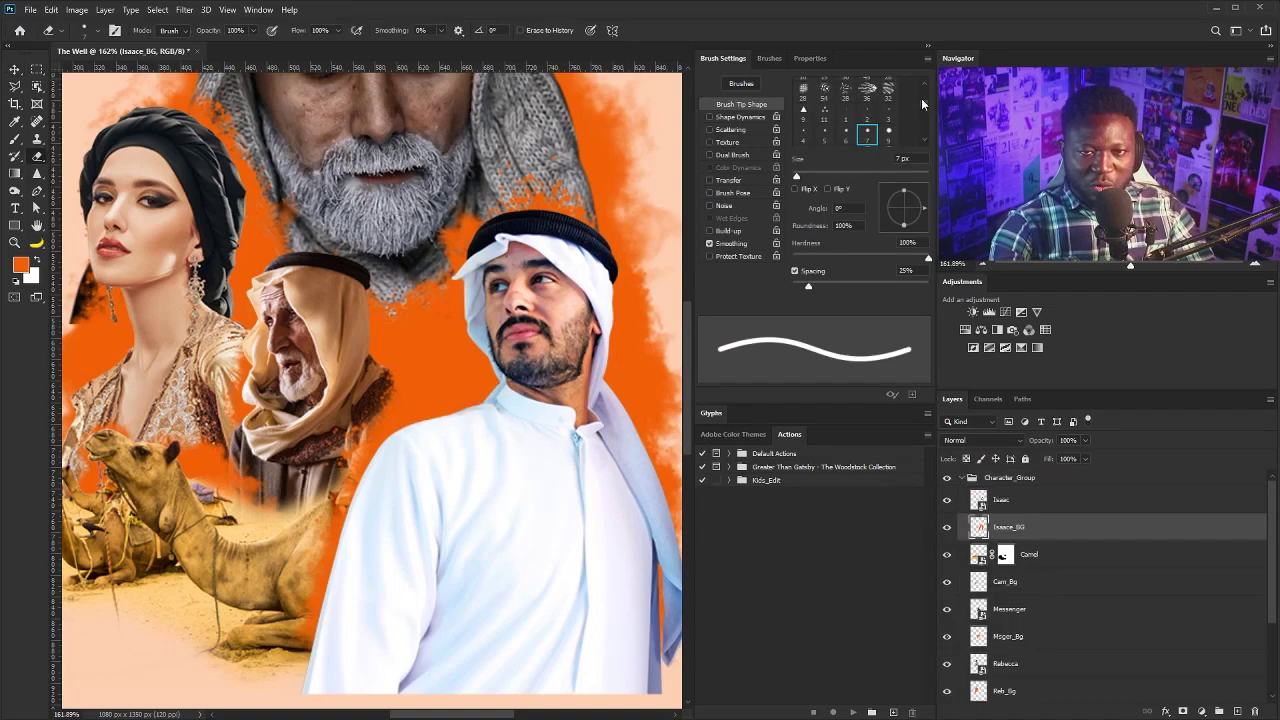
drag(923, 104, 925, 87)
click(889, 122)
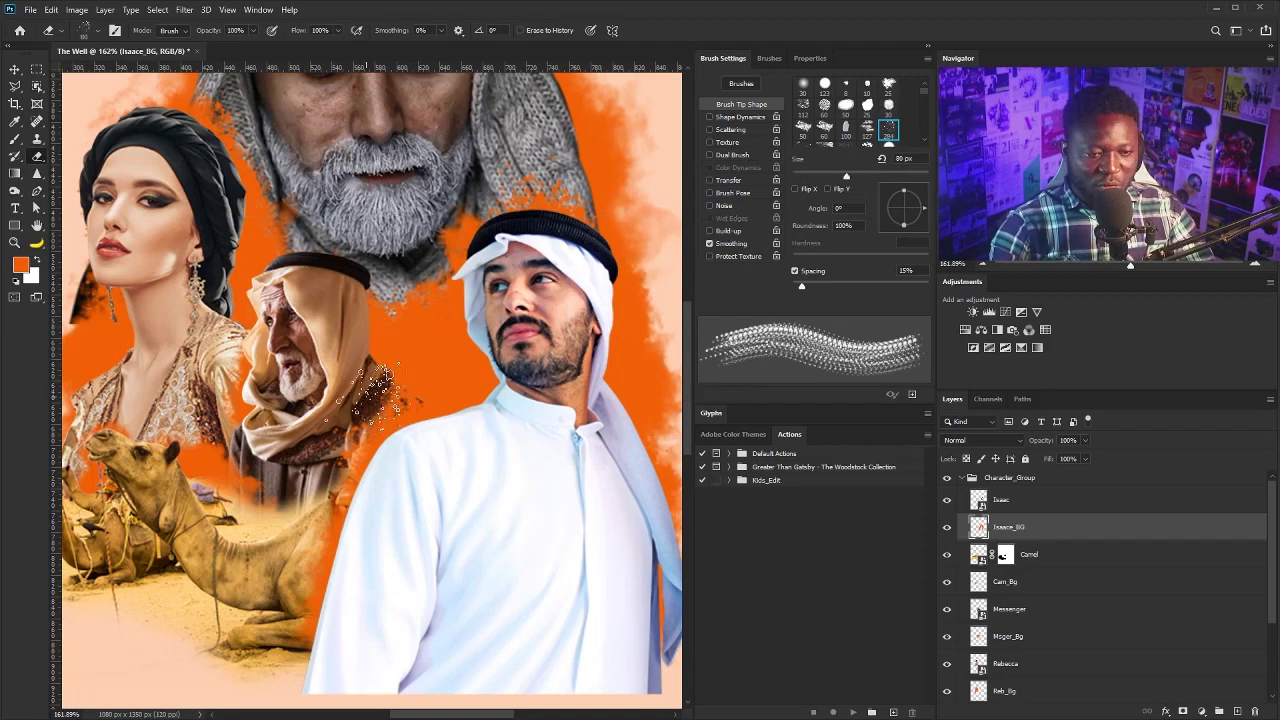
click(720, 117)
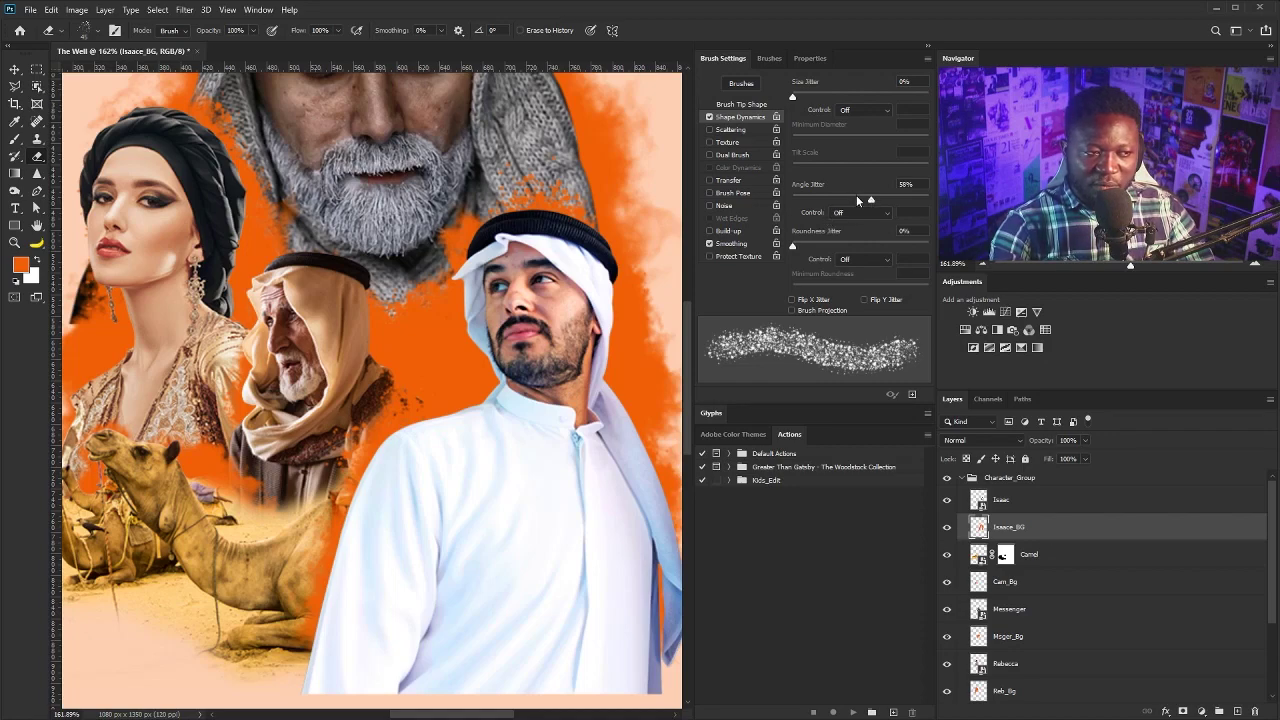
drag(870, 200, 869, 200)
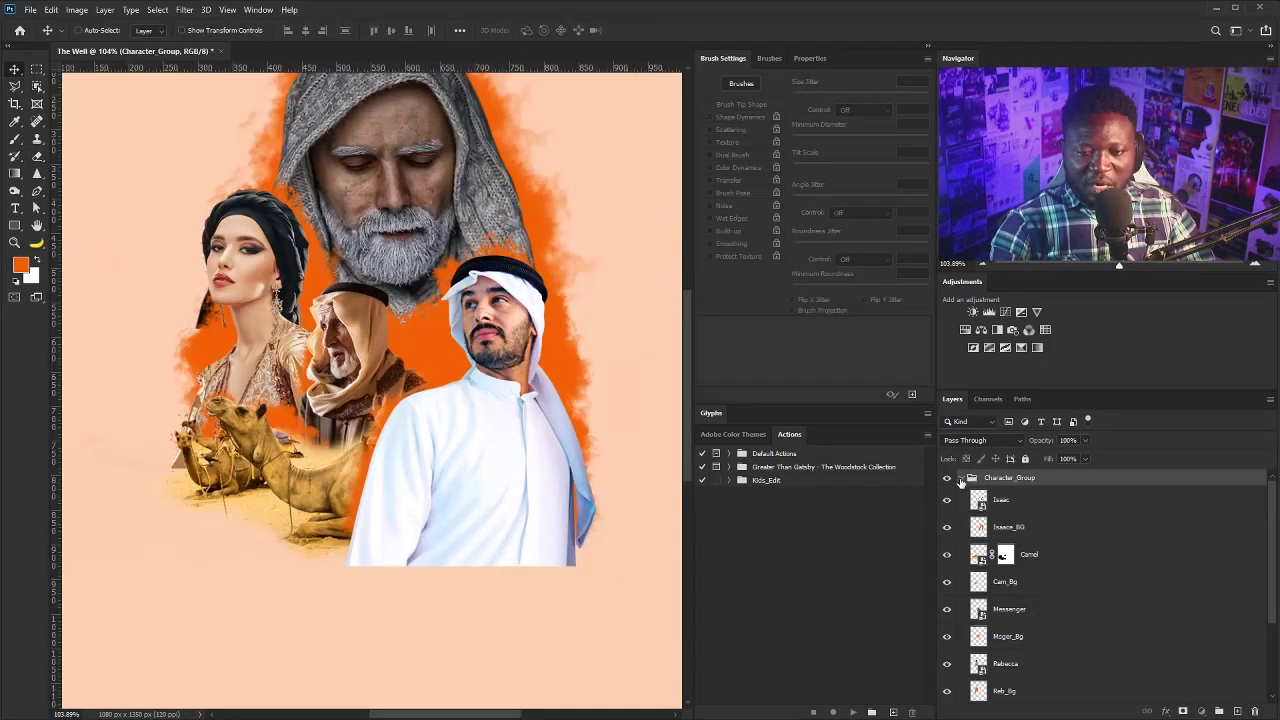
Duplicate Character_Group, hide the original group and convert the duplicate to a smart object.
click(961, 481)
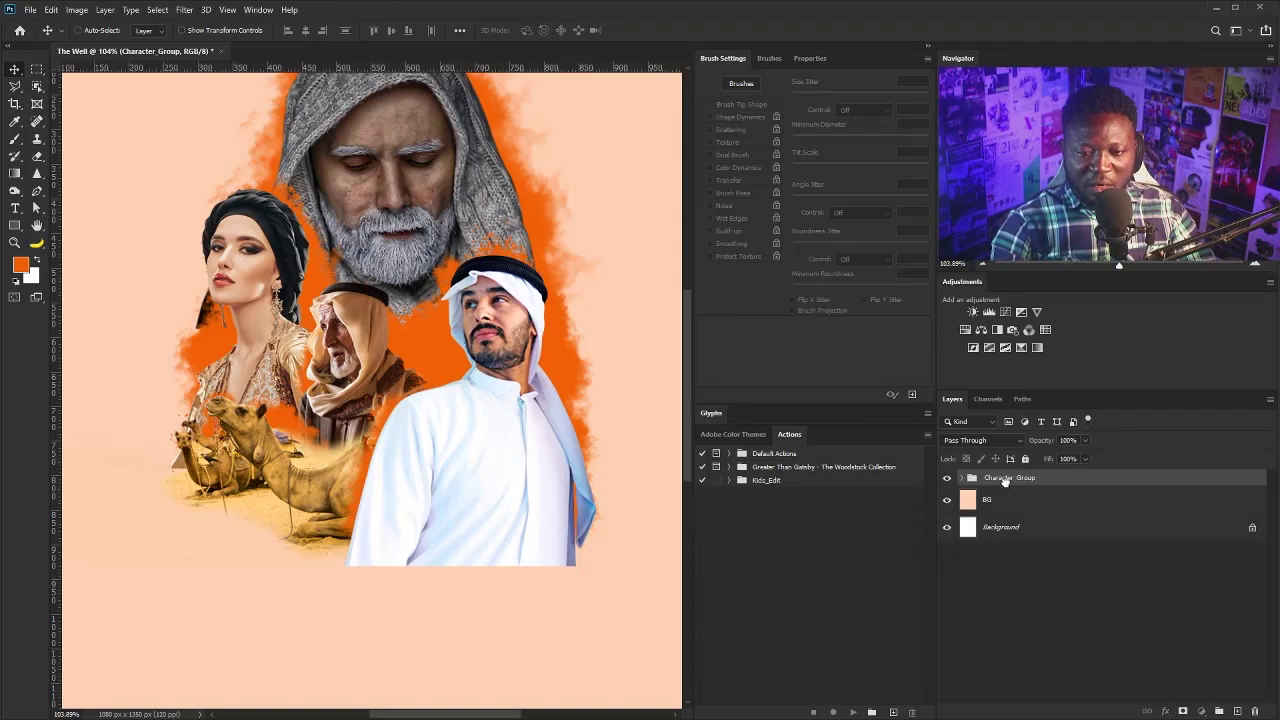
drag(1006, 480, 1238, 710)
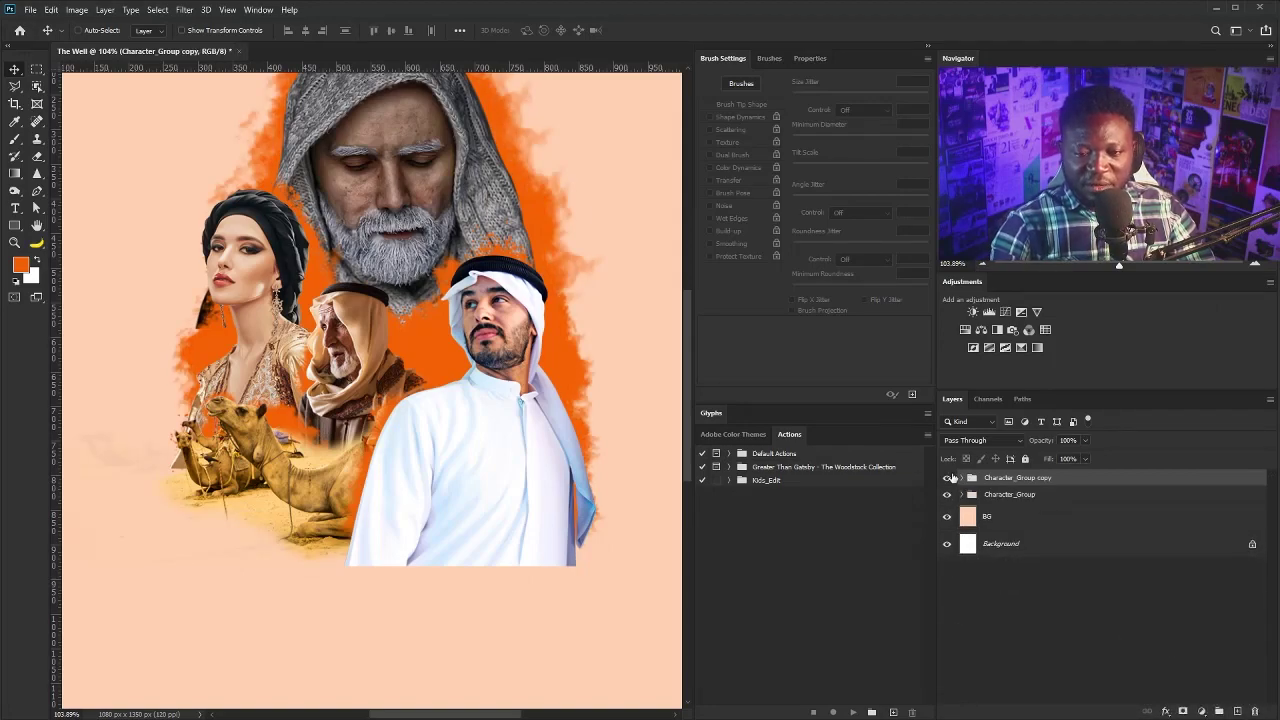
click(947, 495)
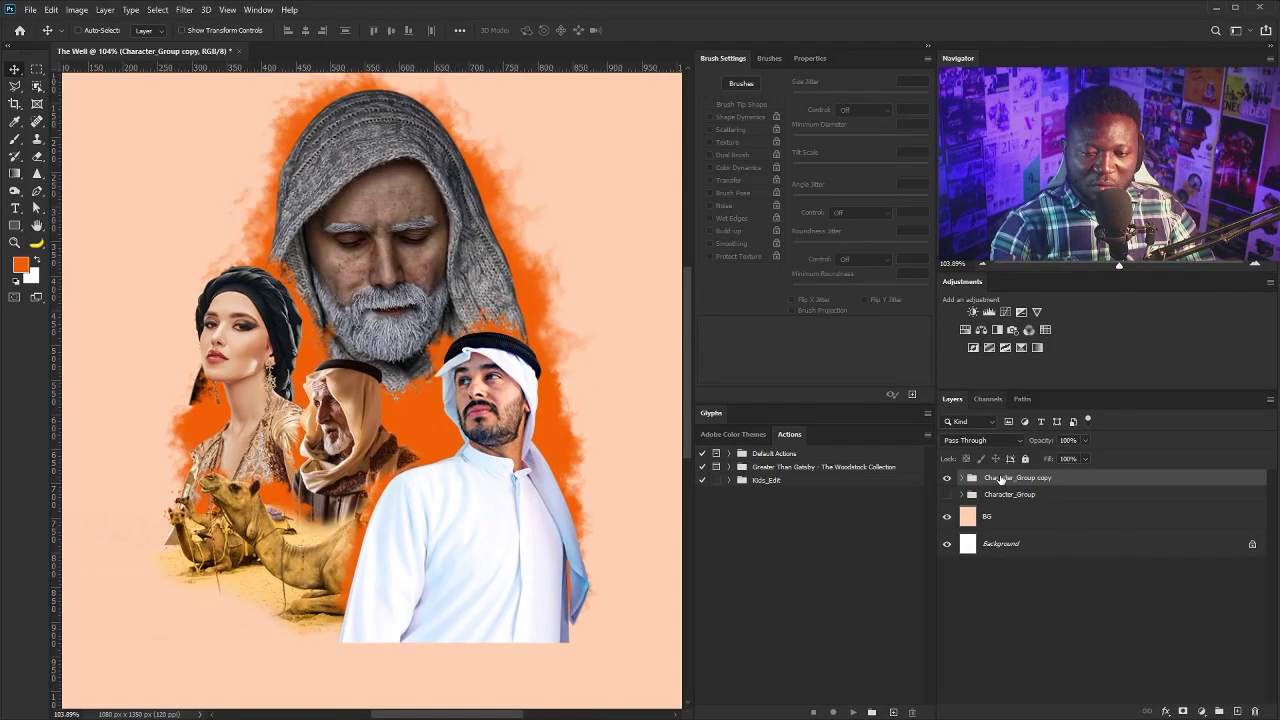
right_click(998, 478)
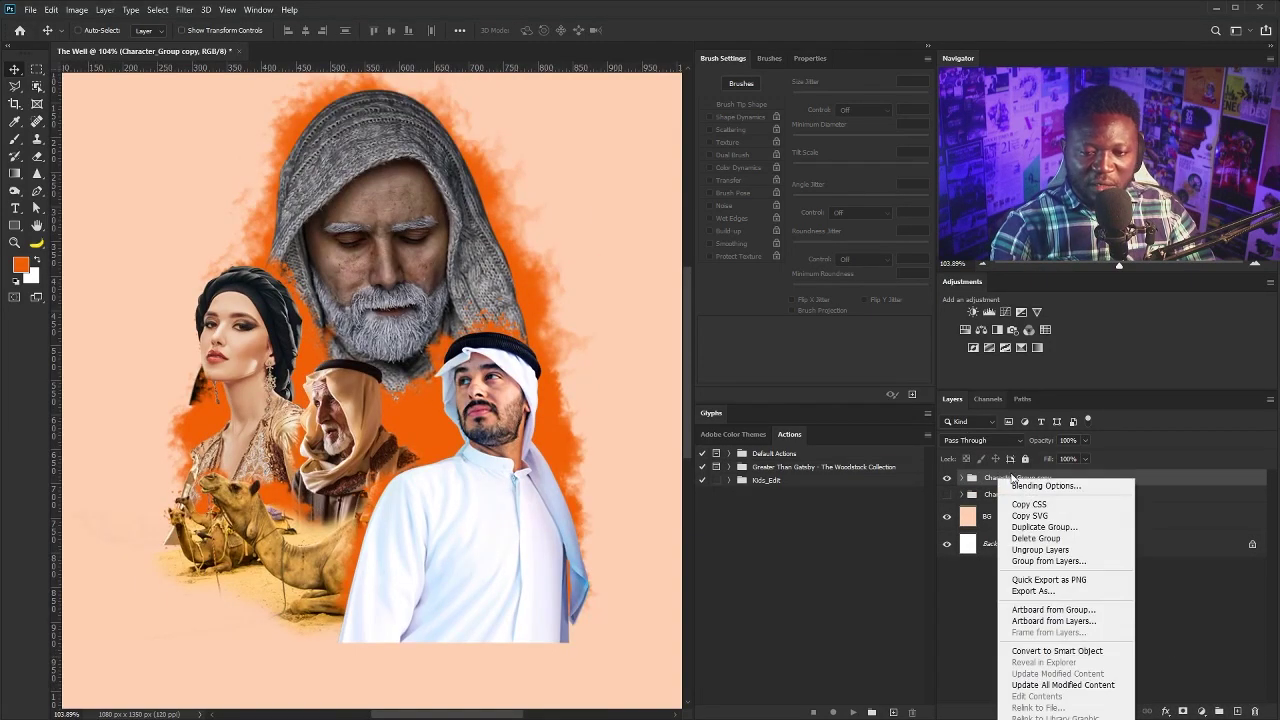
click(1047, 651)
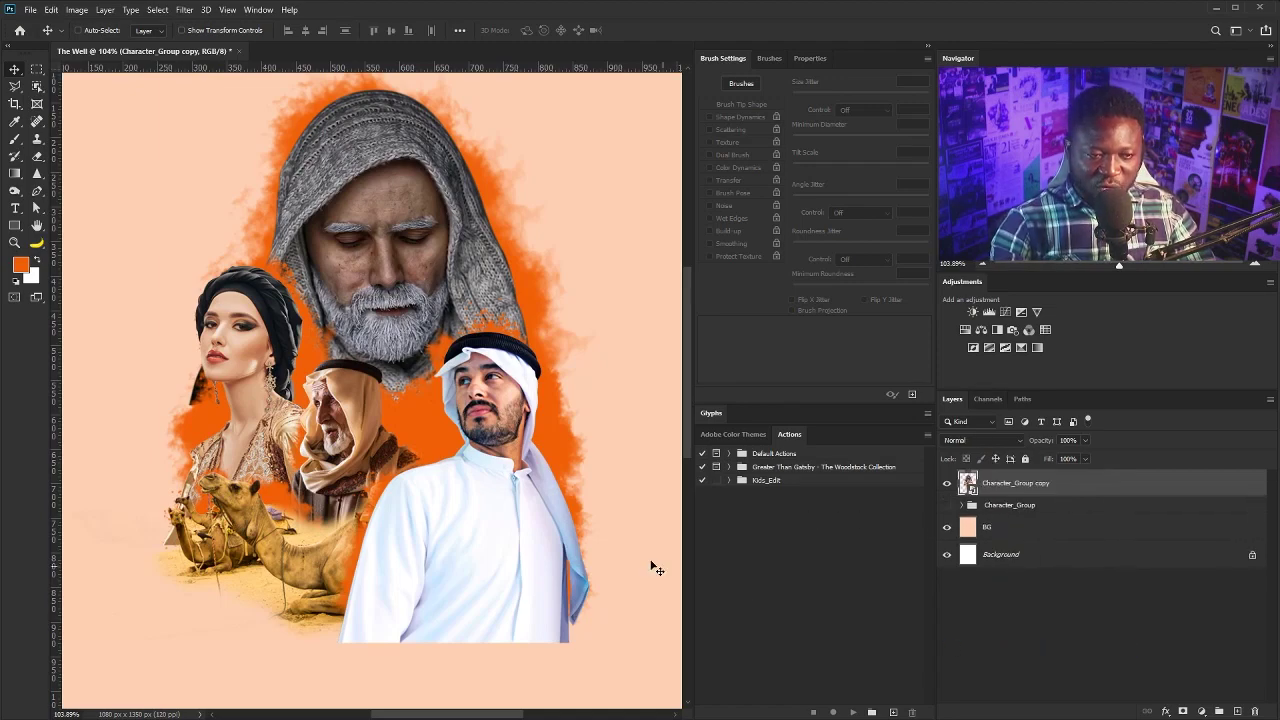
Add a Curves adjustment above Character_Group copy, shape it into a contrast-boosting S-curve and set its blend mode to Luminosity.
click(1005, 314)
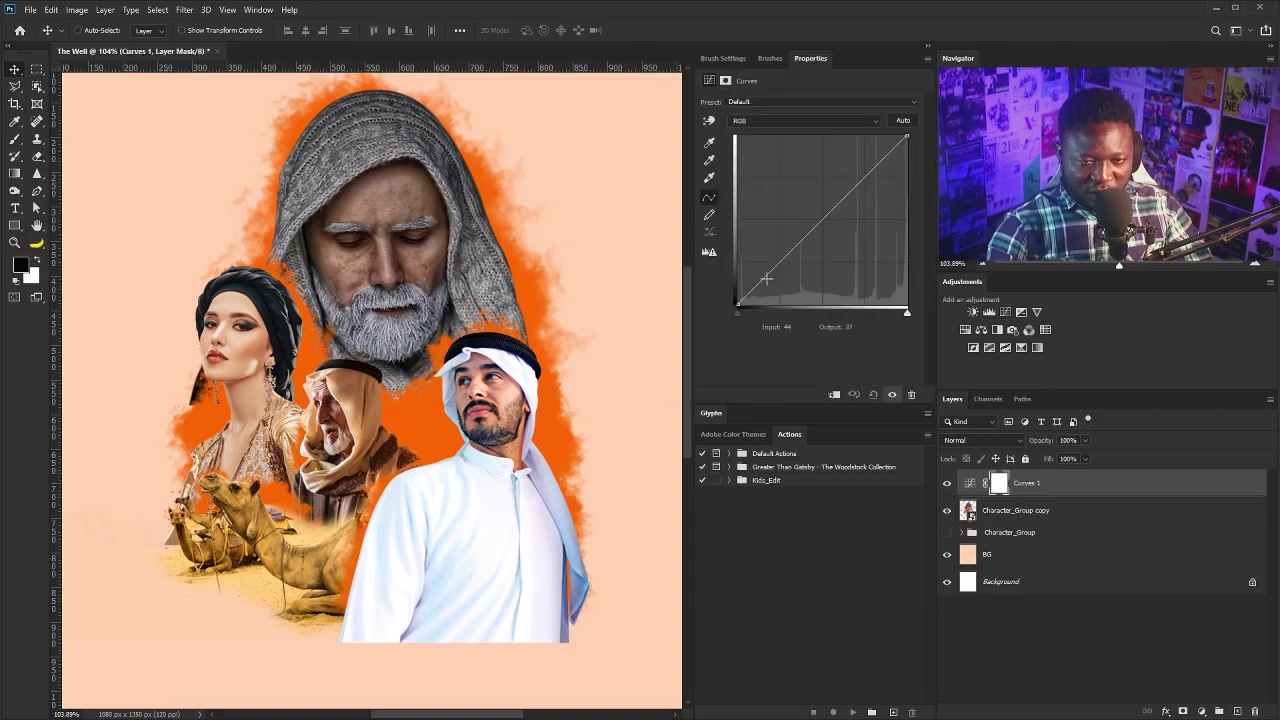
drag(766, 279, 770, 285)
drag(820, 228, 826, 199)
click(990, 440)
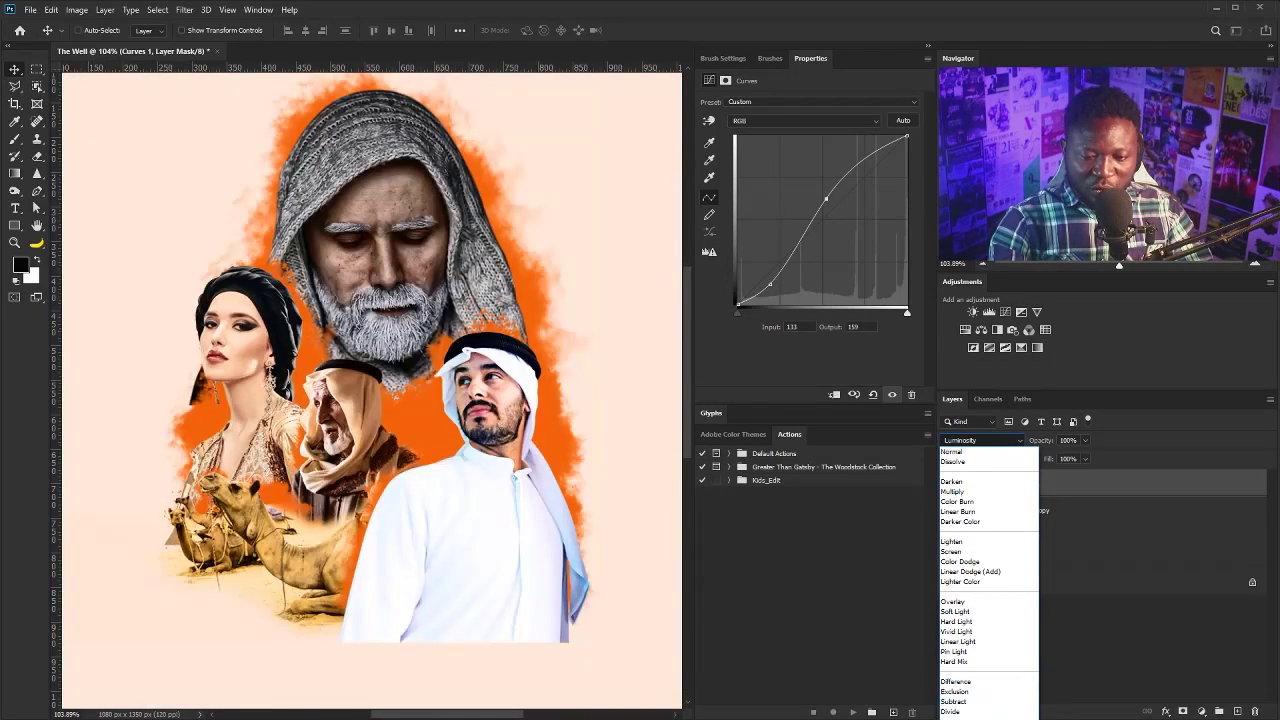
click(975, 702)
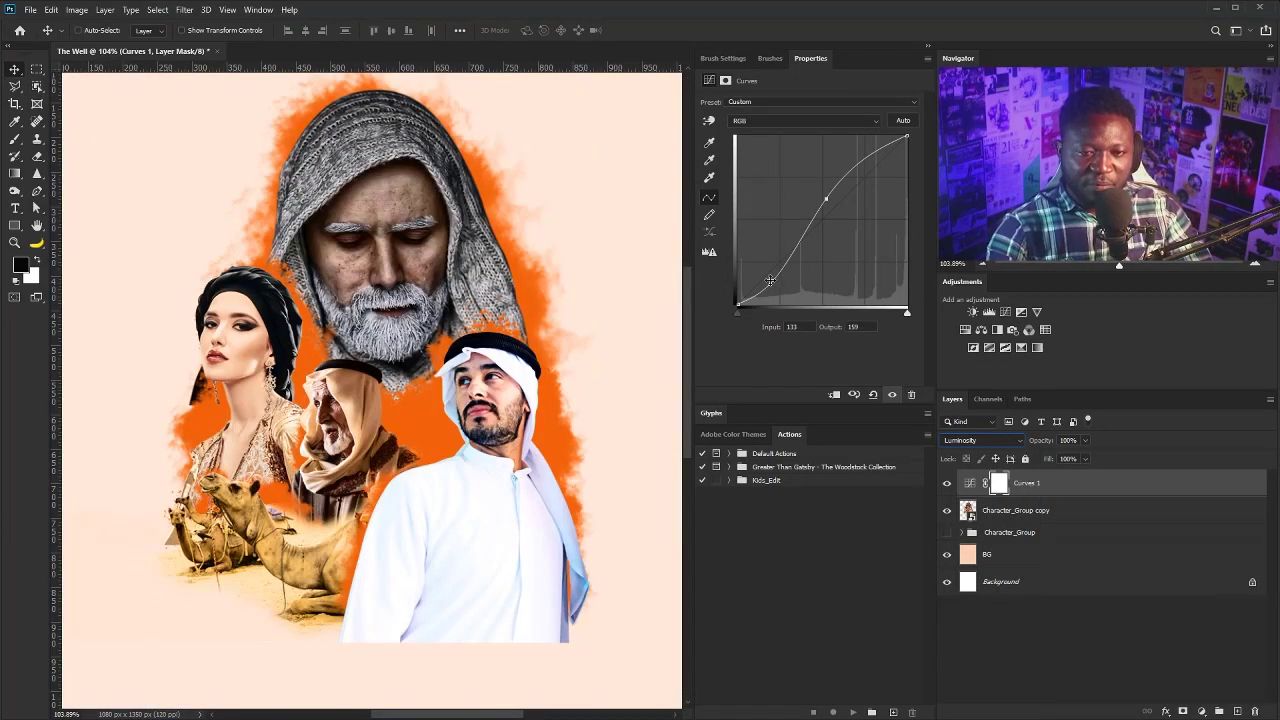
Clip the Curves adjustment to Character_Group copy and refine the S-curve, setting its shadow point to input 47, output 27.
drag(769, 284, 769, 279)
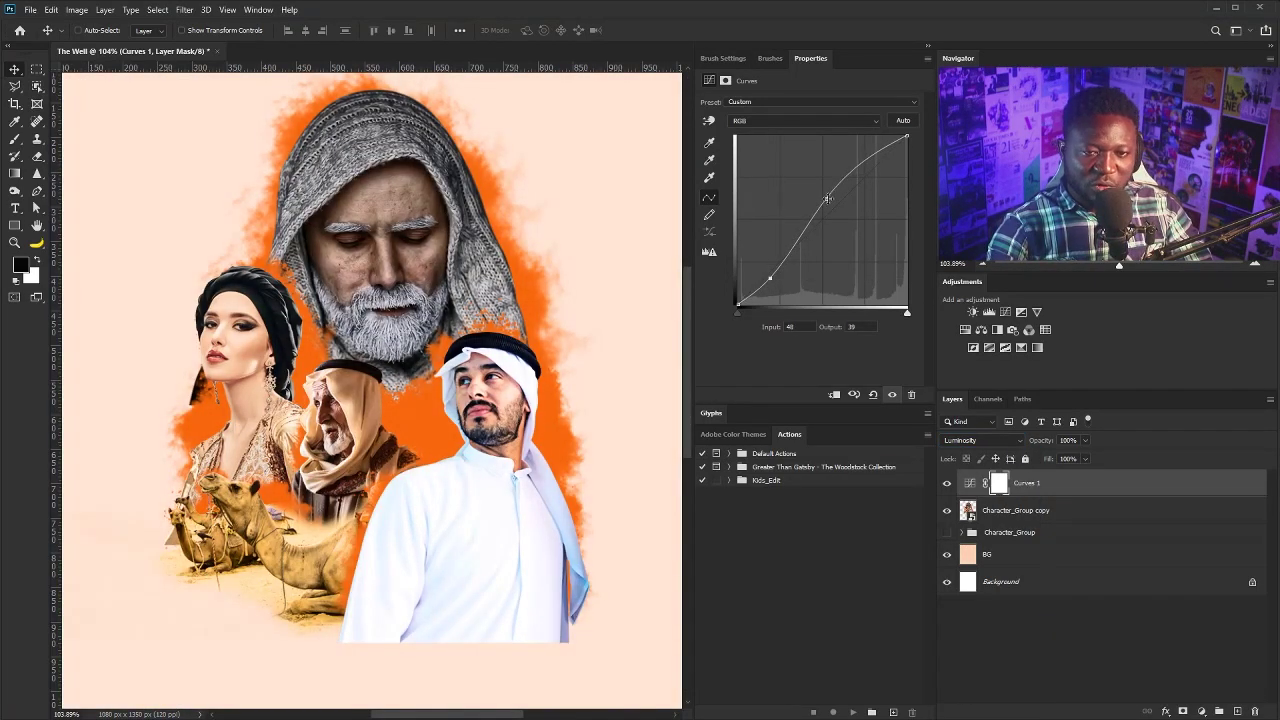
mouse_move(828, 199)
mouse_down()
mouse_move(840, 215)
mouse_move(834, 198)
mouse_up()
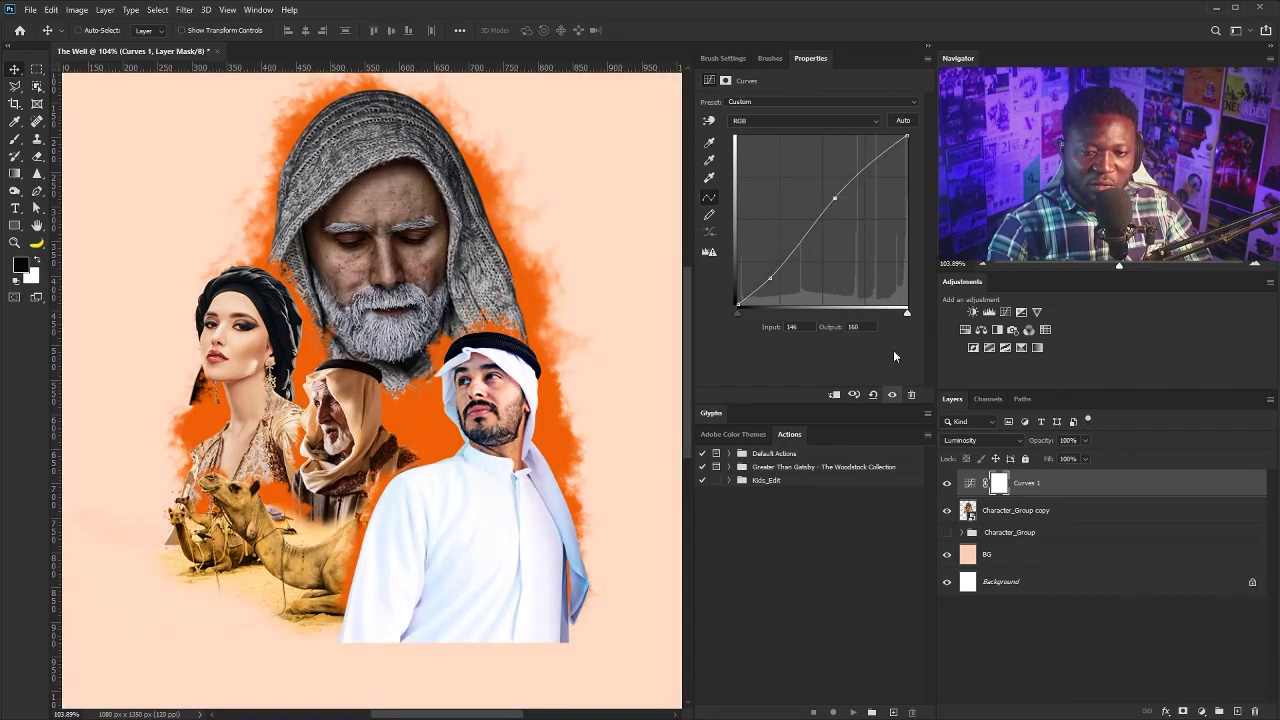
click(834, 394)
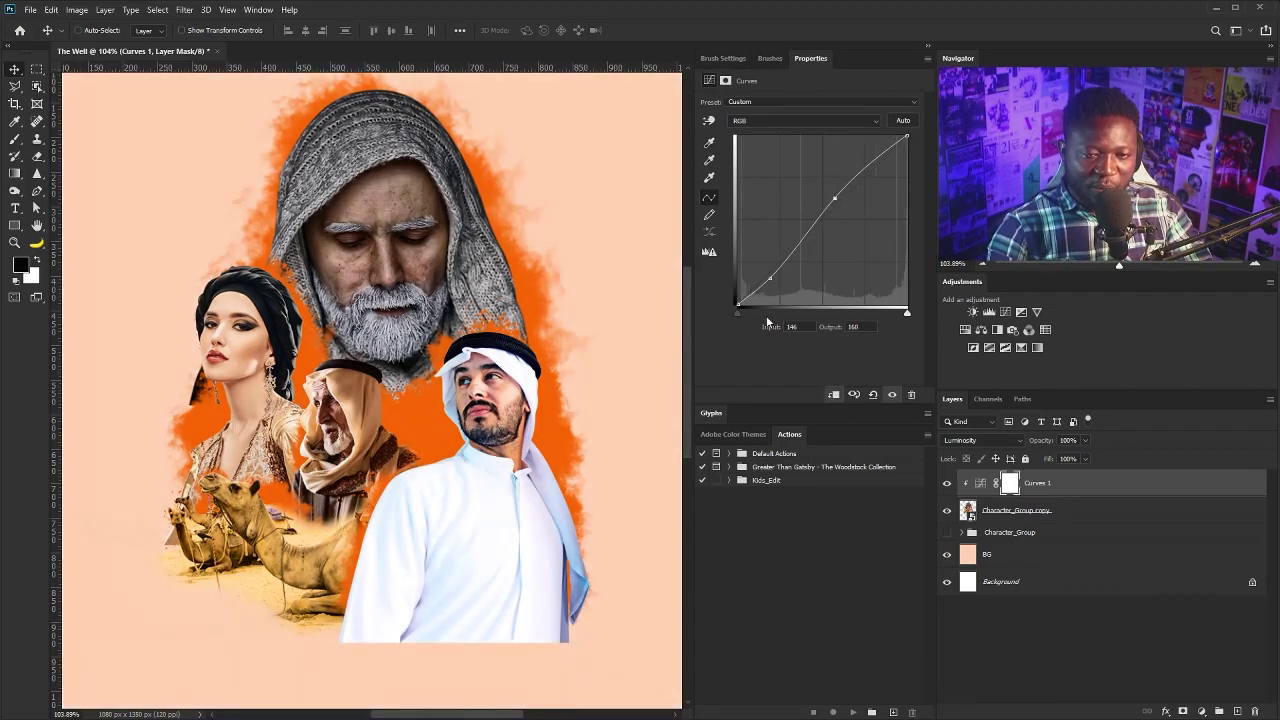
drag(771, 280, 769, 287)
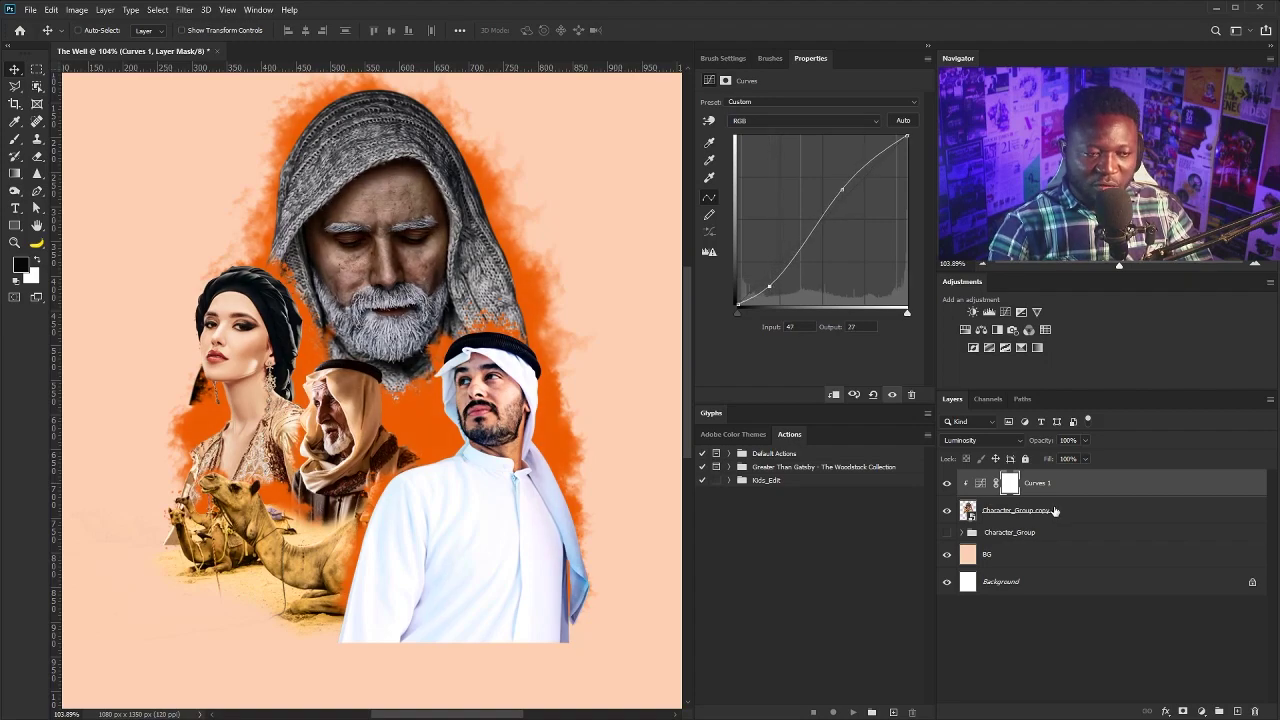
Add a Black & White adjustment above Curves 1, clipped to Character_Group copy, with the Soft Light blend mode.
click(999, 331)
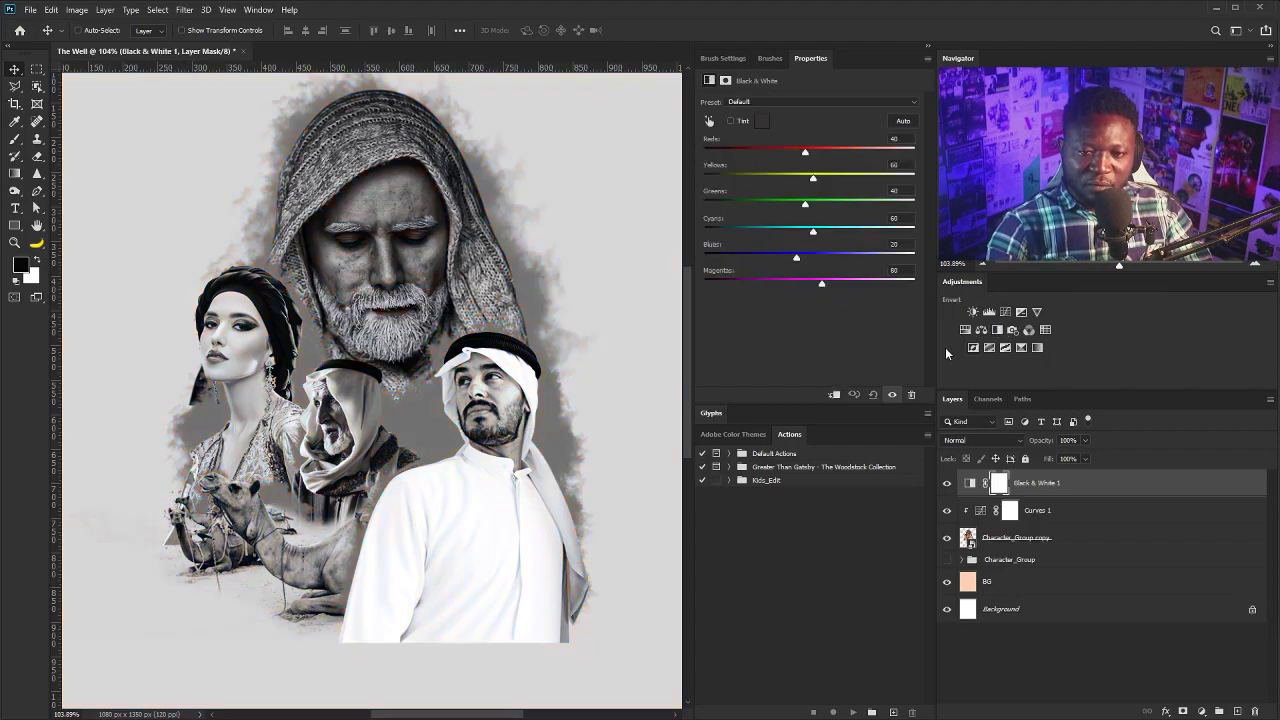
click(833, 395)
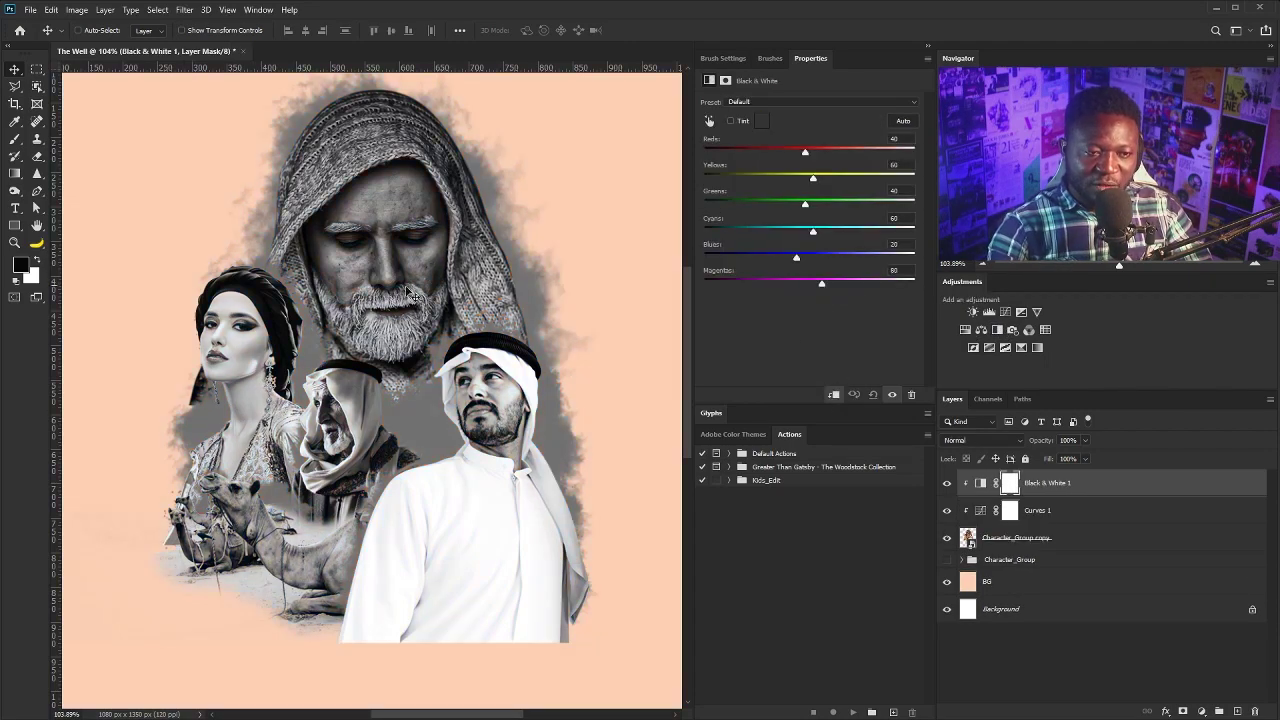
click(980, 443)
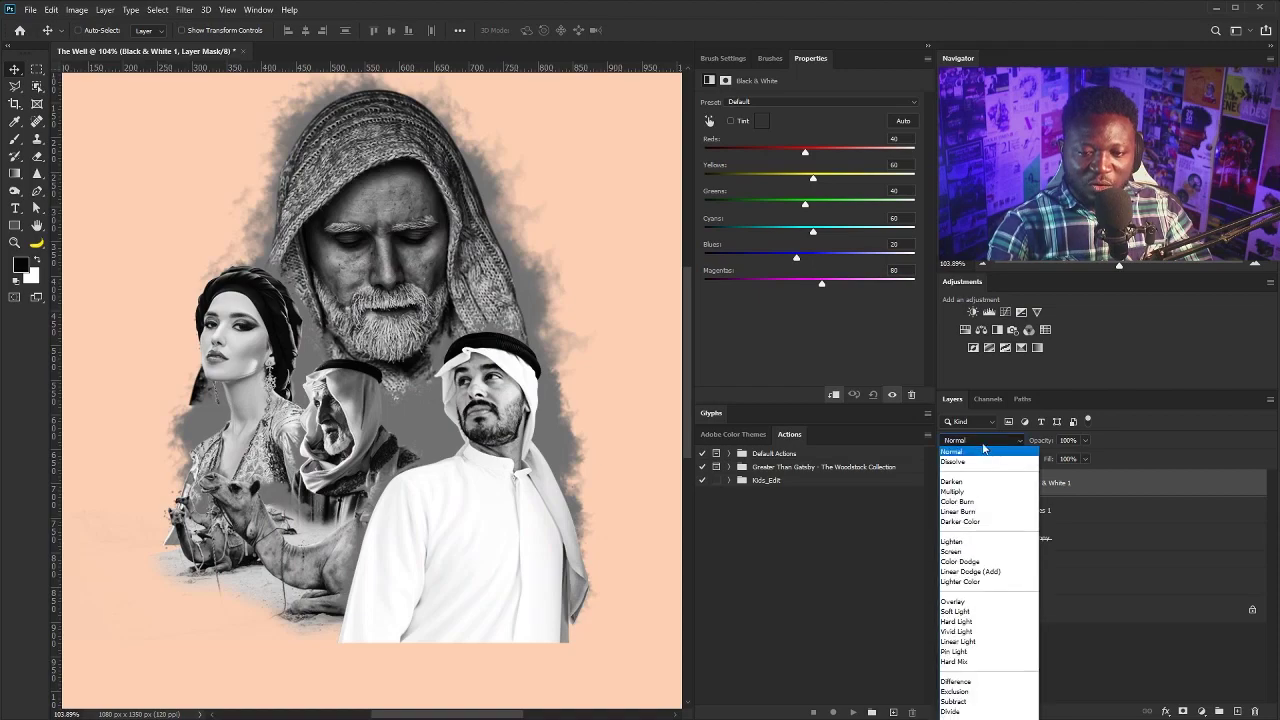
click(968, 611)
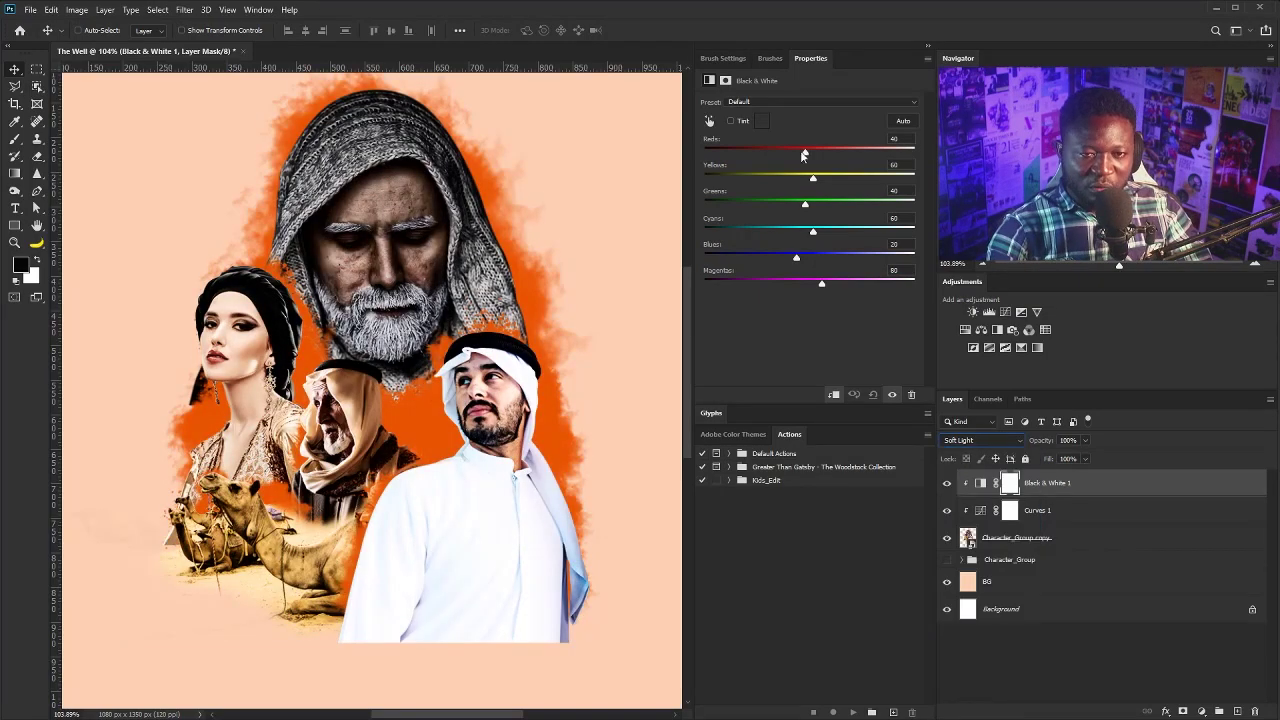
Set the Black & White adjustment's Reds to -54 and Yellows to 124, reduce its opacity to 18%, and compare the effect on and off.
drag(805, 152, 854, 178)
drag(779, 152, 760, 153)
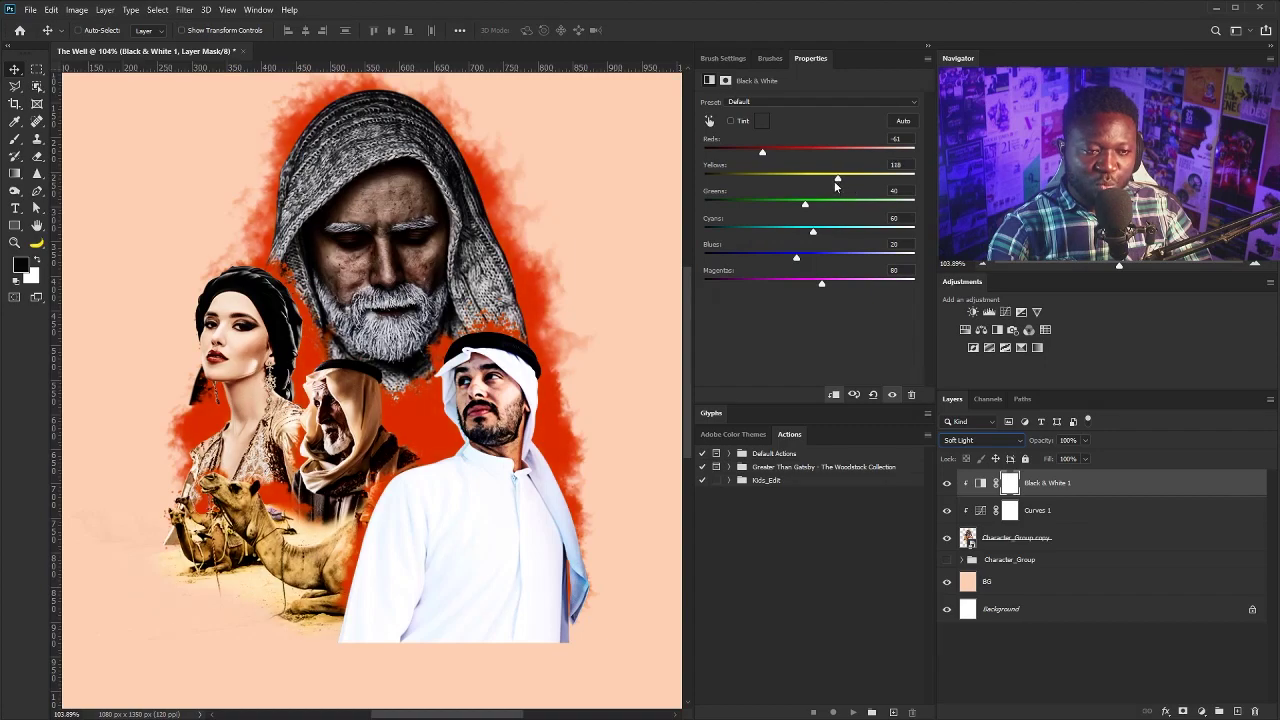
mouse_move(764, 153)
mouse_down()
mouse_move(735, 152)
mouse_move(765, 152)
mouse_up()
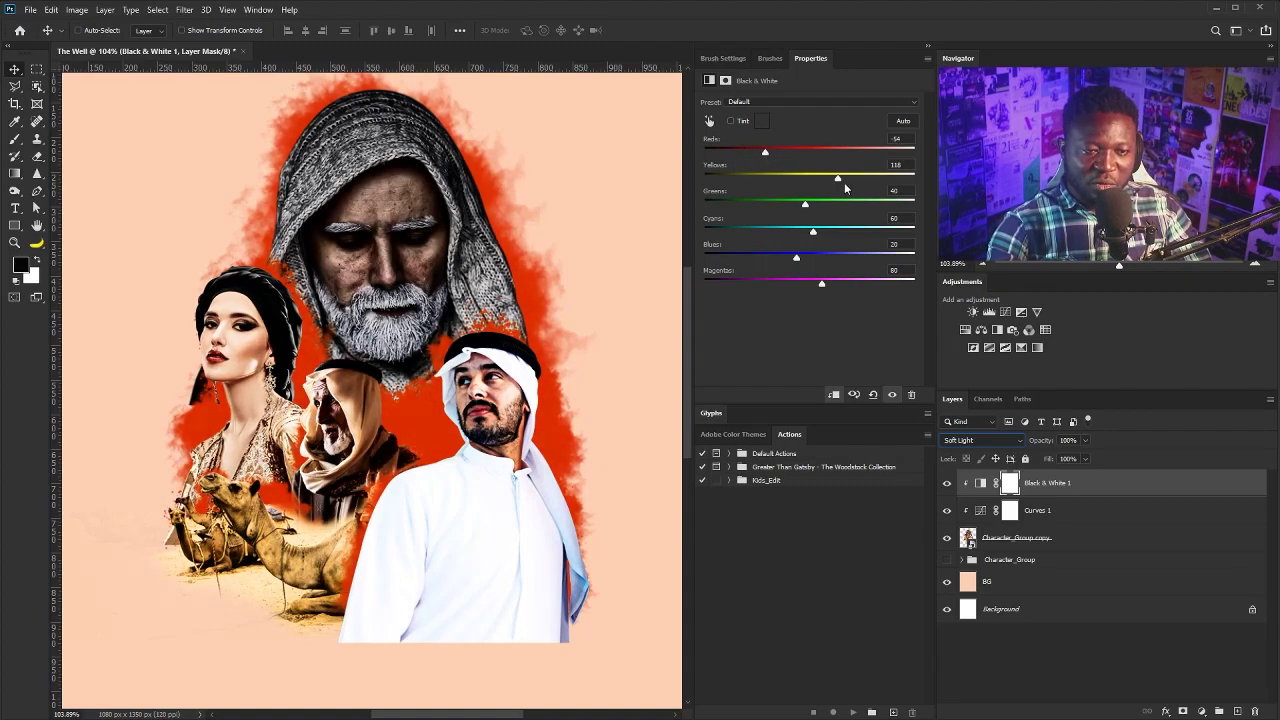
drag(1086, 443, 1031, 455)
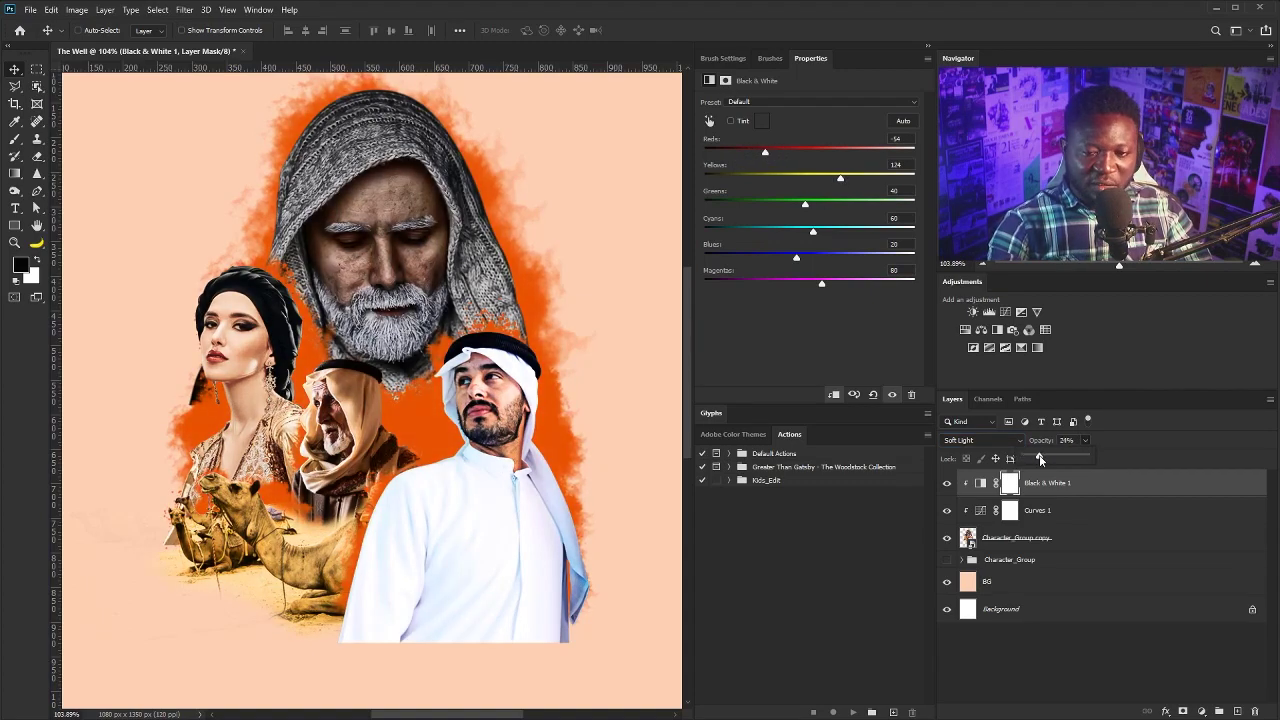
click(947, 484)
click(947, 484)
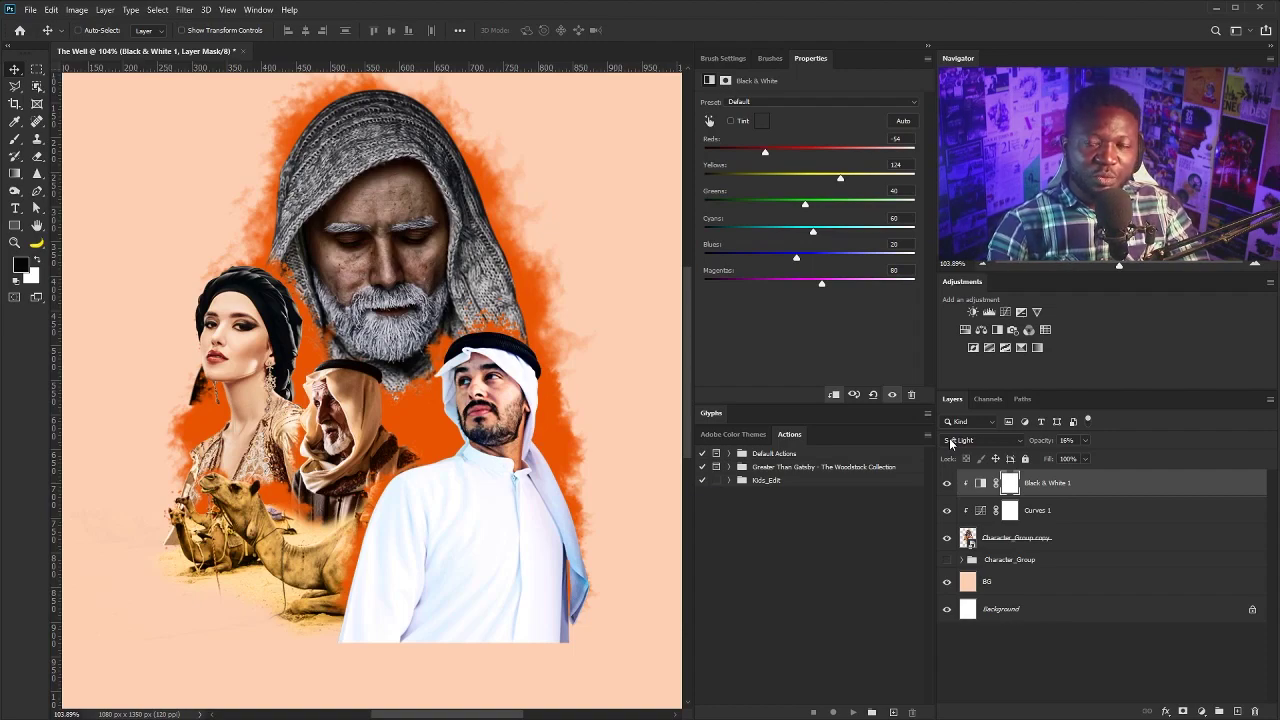
Merge both adjustments with Character_Group copy and apply Poster Edges to the result with Edge Thickness 0, Edge Intensity 0 and Posterization 2.
shift+click(1042, 540)
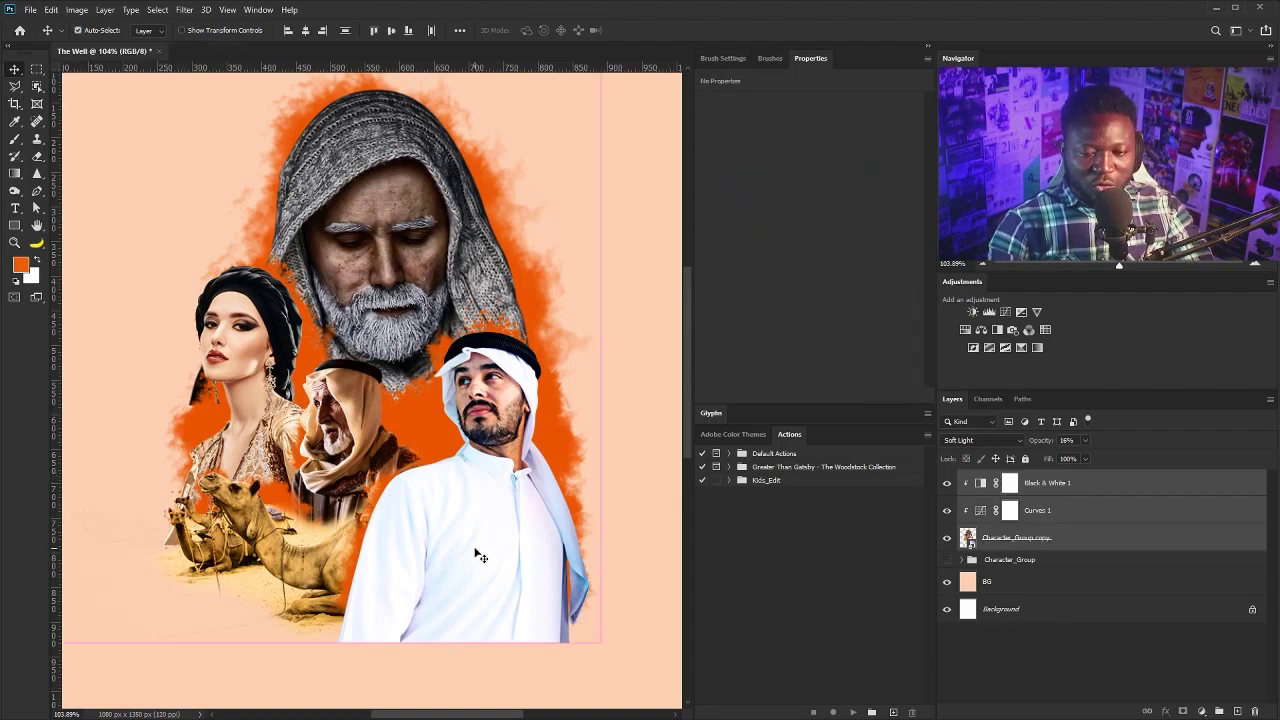
key(ctrl+e)
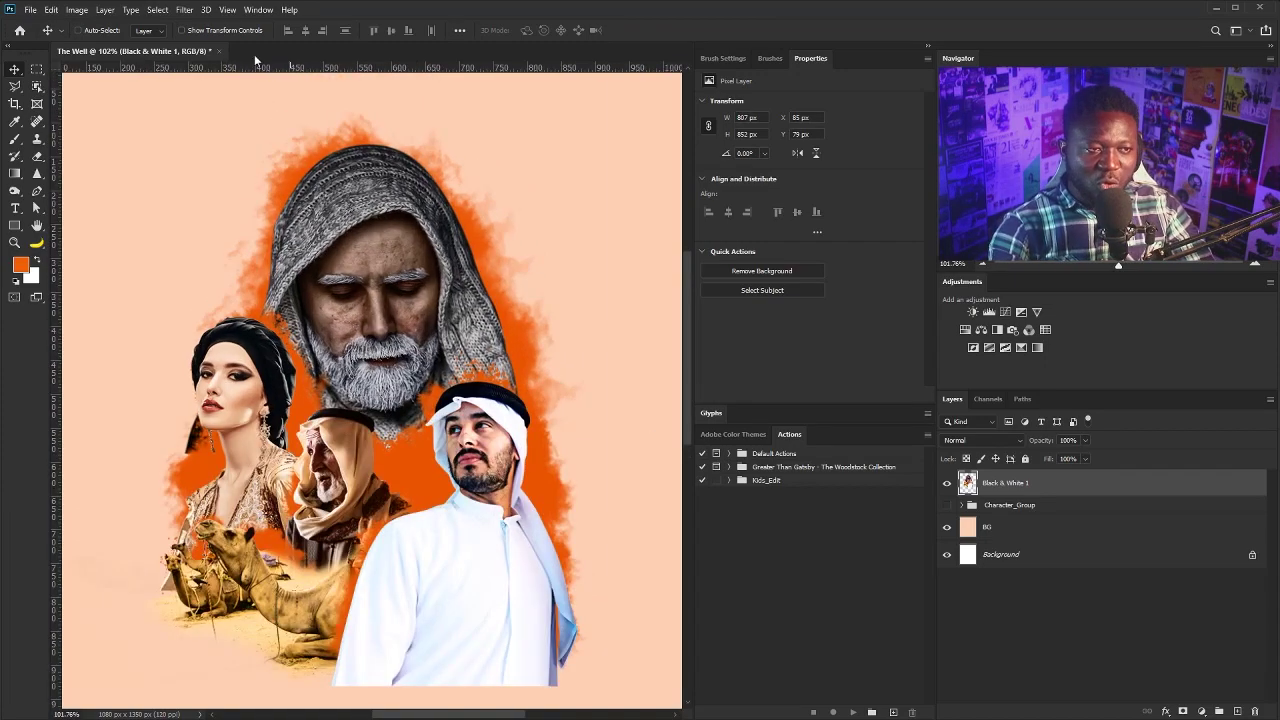
click(183, 10)
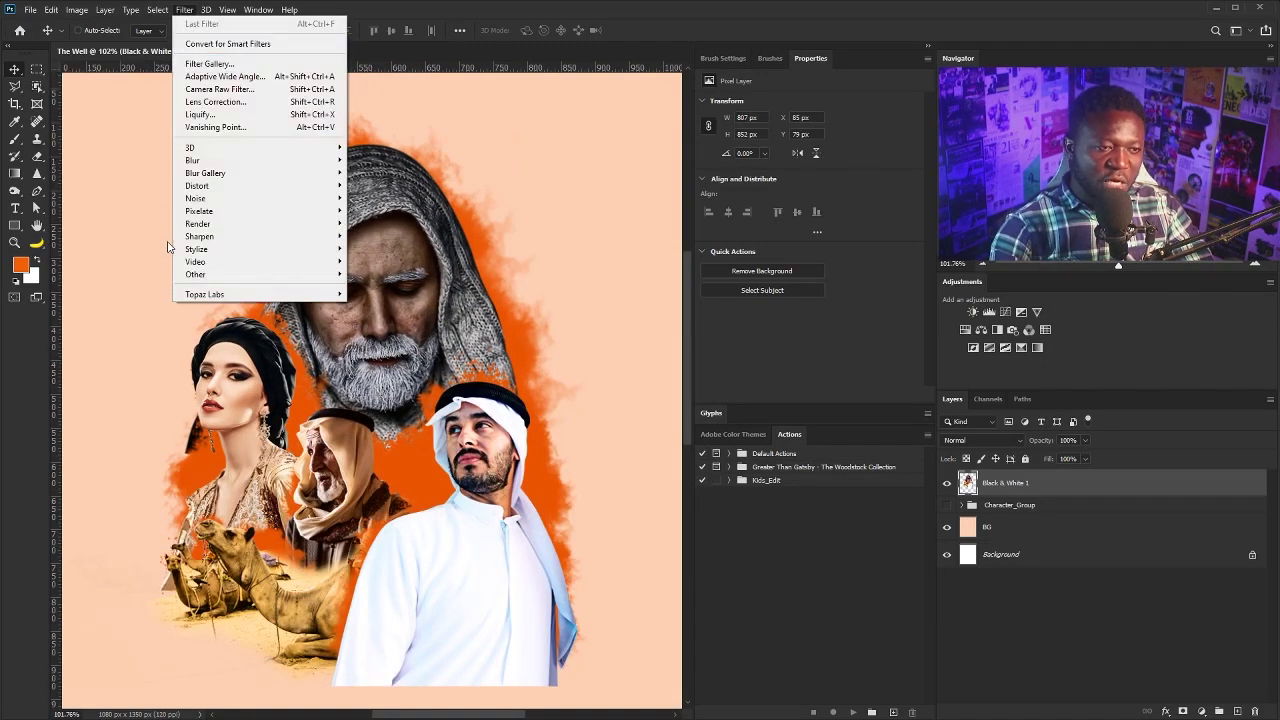
click(258, 66)
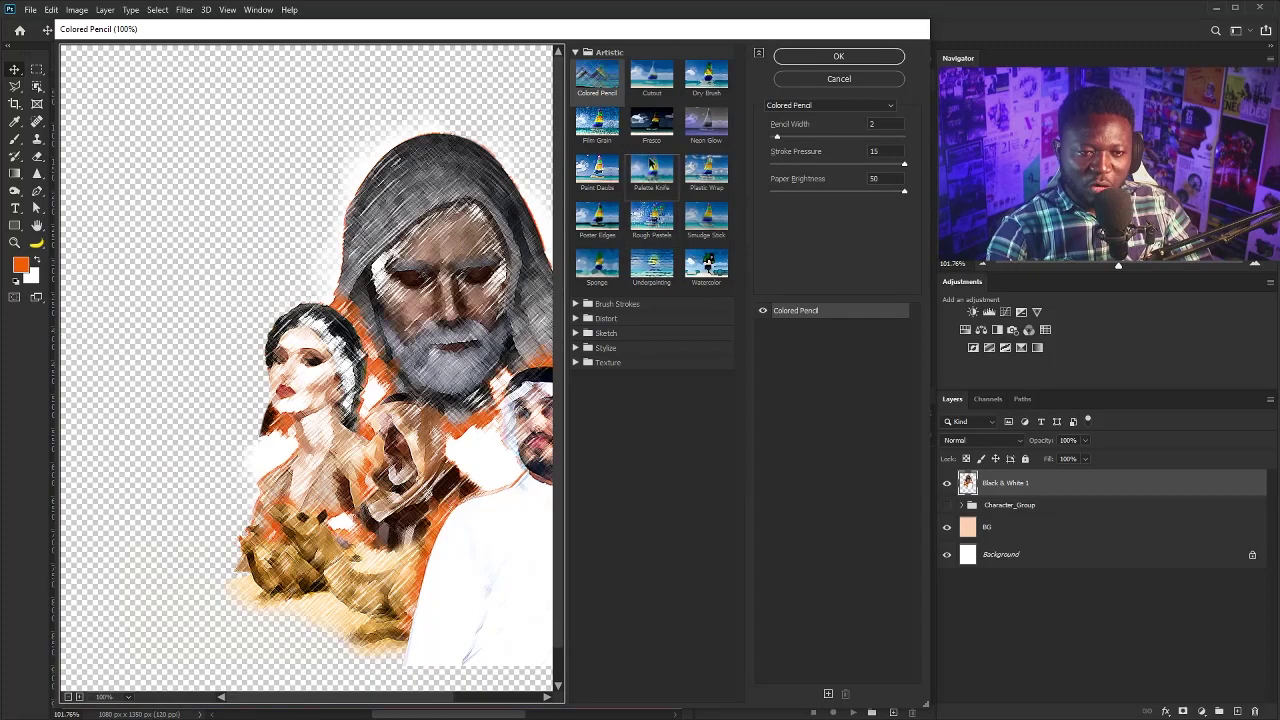
click(610, 215)
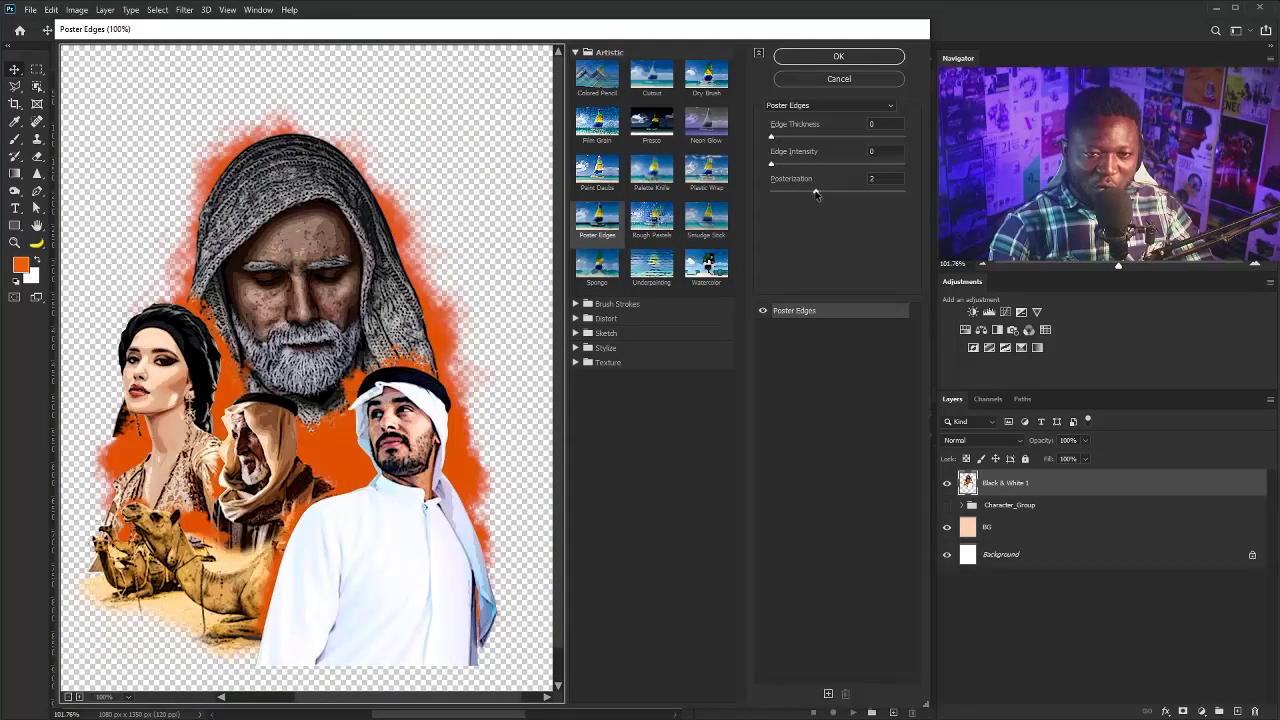
mouse_move(815, 194)
mouse_down()
mouse_move(786, 196)
mouse_move(808, 192)
mouse_up()
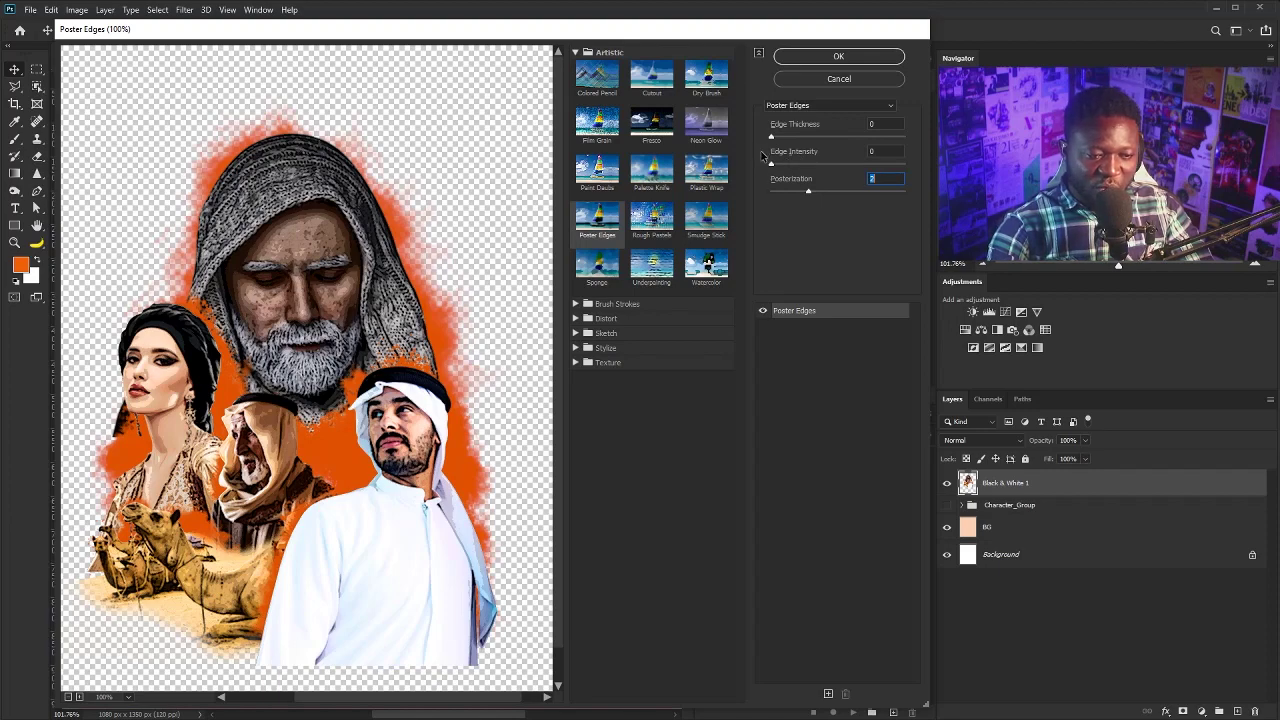
click(852, 57)
Apply the Oil Paint filter to the merged layer with Stylization 1.1, Cleanliness 0.5, Scale 0.5, Bristle Detail 0.0 and Lighting off.
scroll(245, 200, up, 2)
click(184, 9)
mouse_move(262, 249)
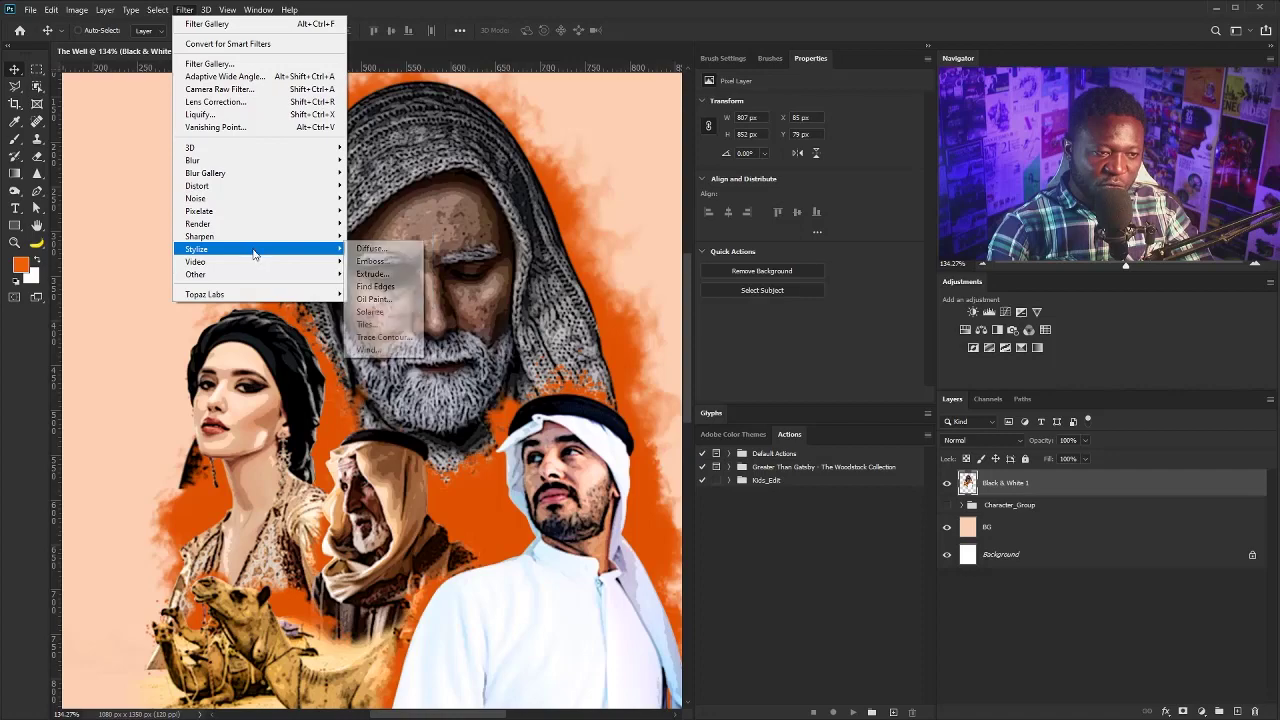
click(388, 300)
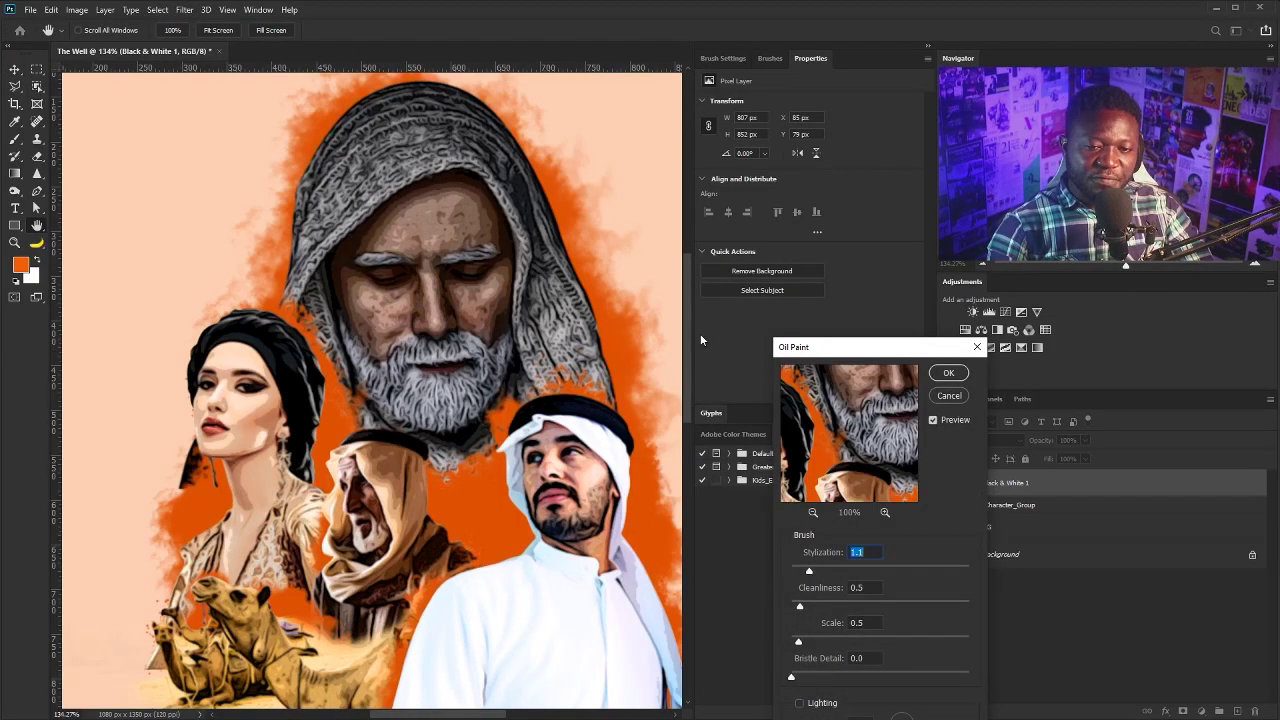
drag(818, 357, 600, 228)
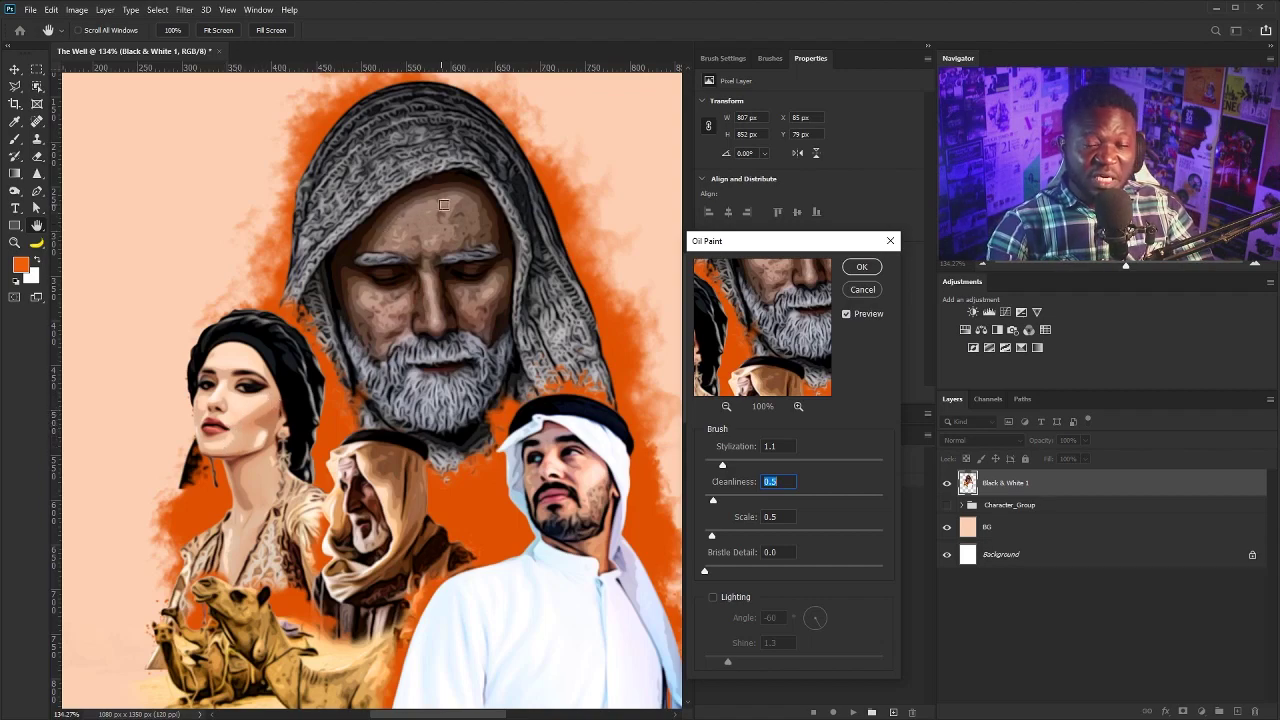
click(862, 267)
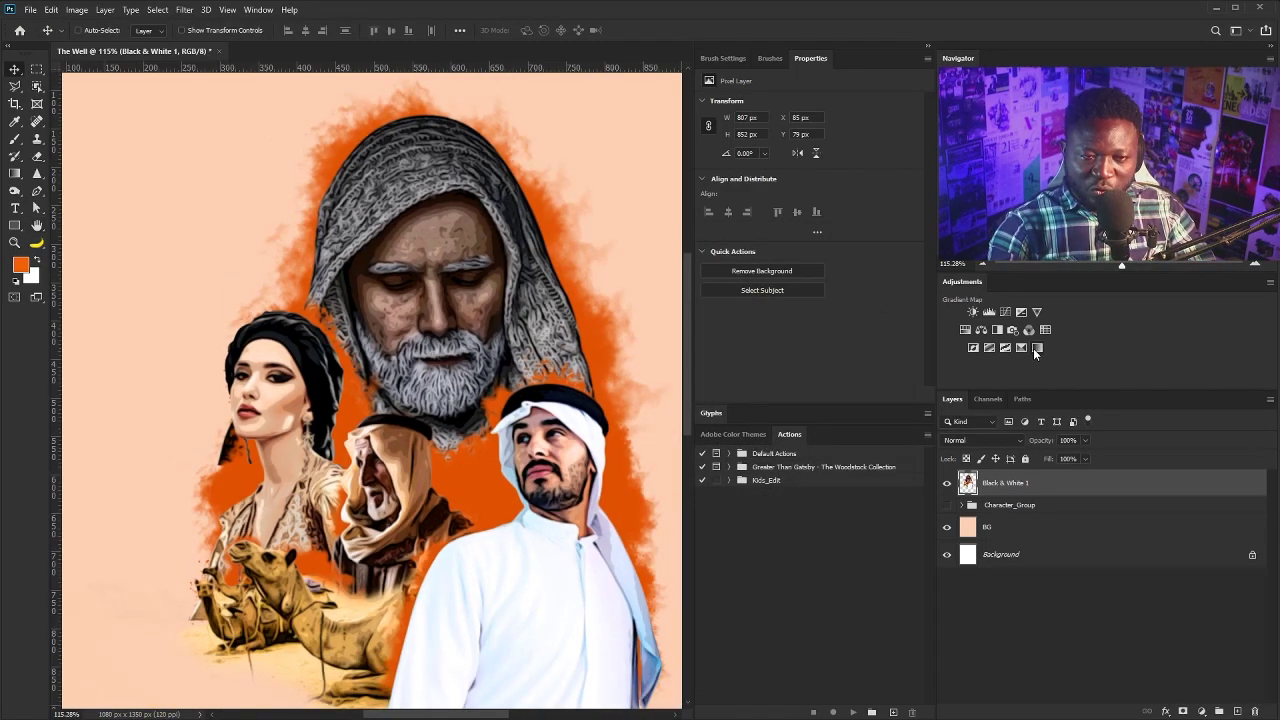
Add a Gradient Map adjustment above the Black & White 1 layer and clip it to that layer.
click(1036, 348)
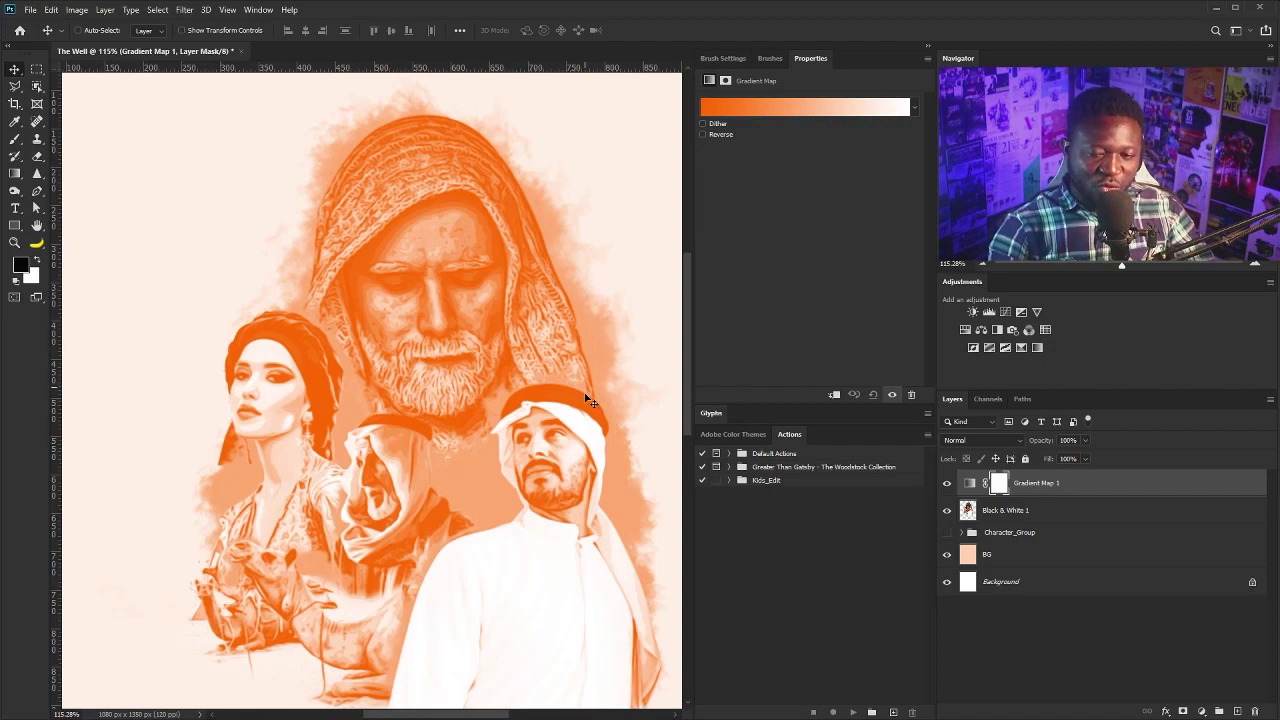
click(834, 394)
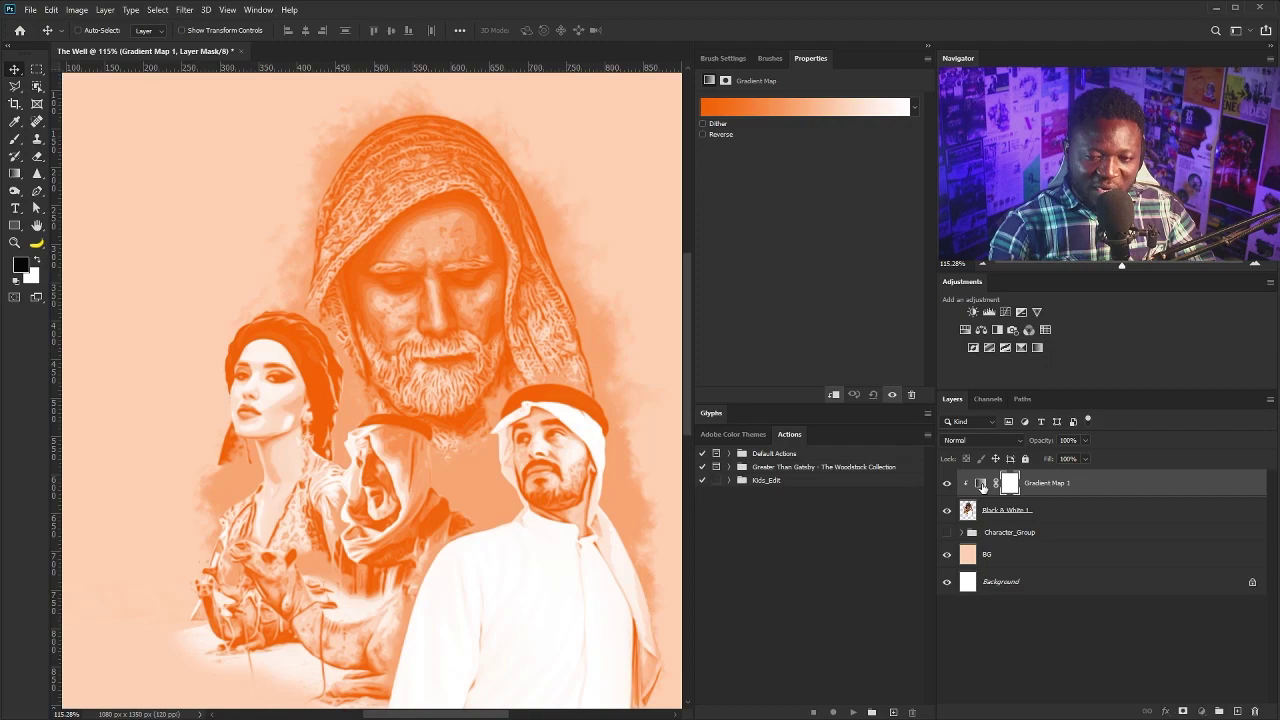
click(979, 484)
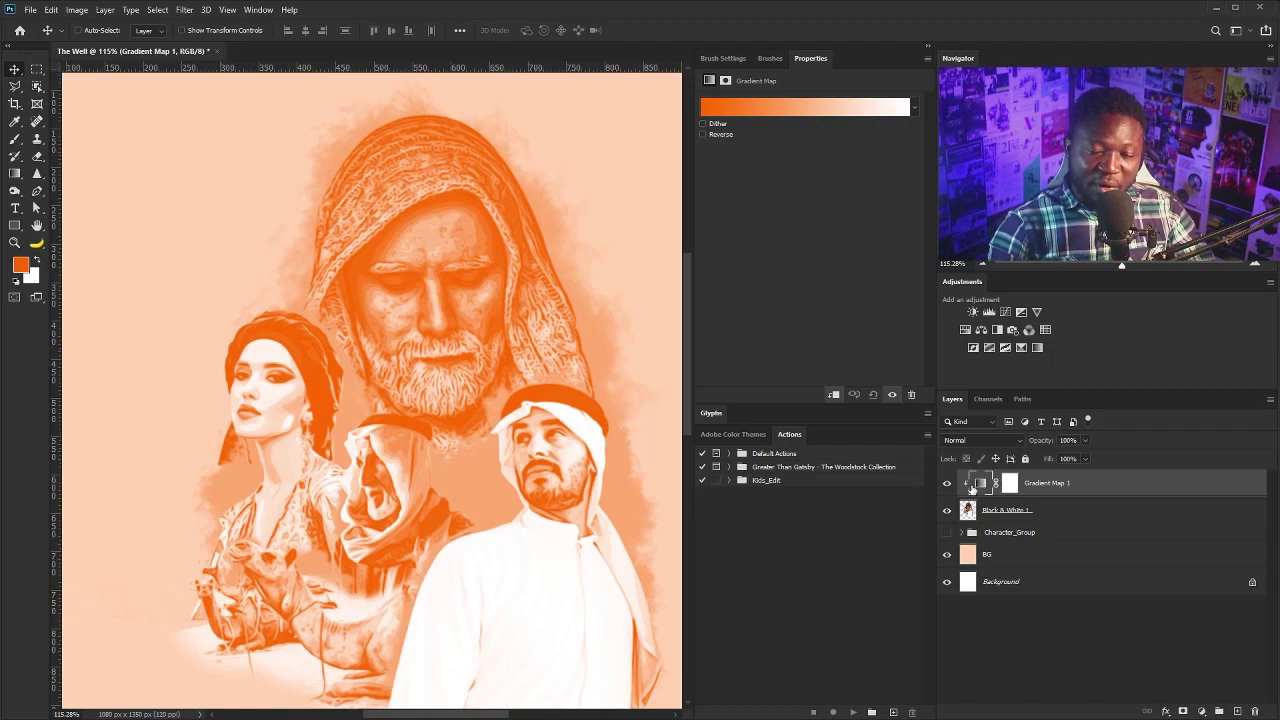
Edit the gradient map's dark stop, setting its colour to 150000 and its location to 2%.
click(737, 113)
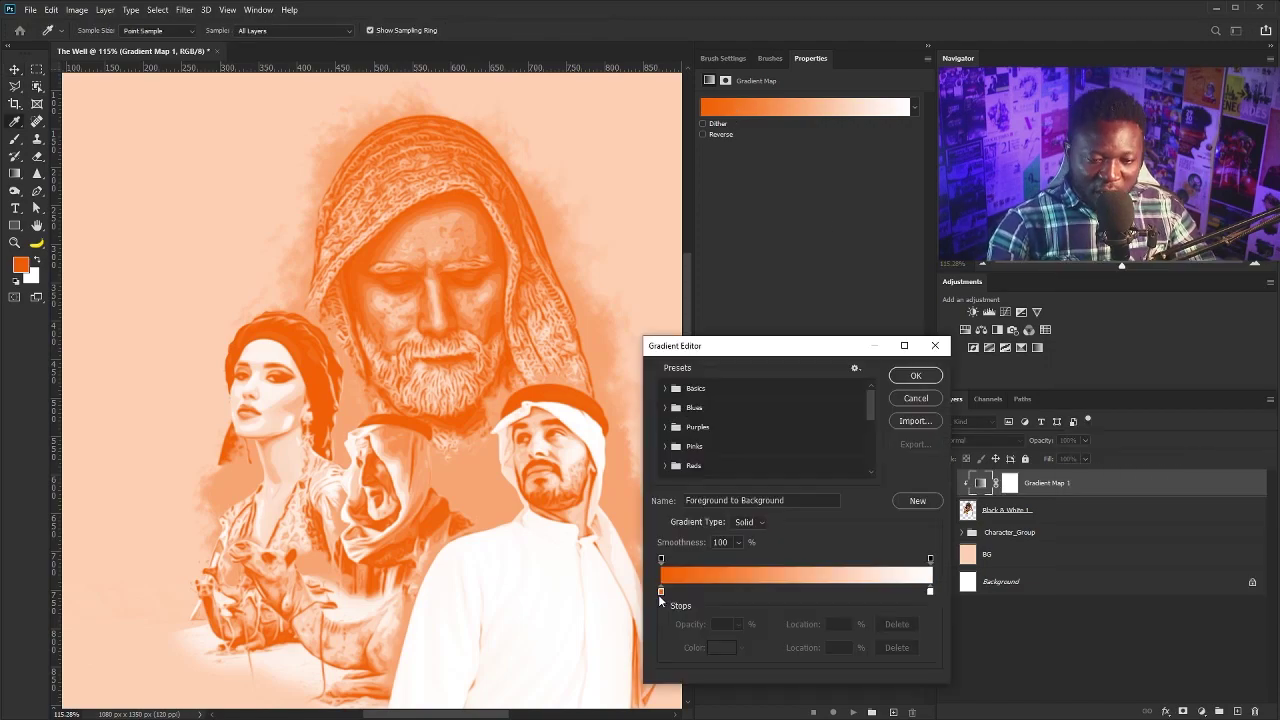
click(660, 591)
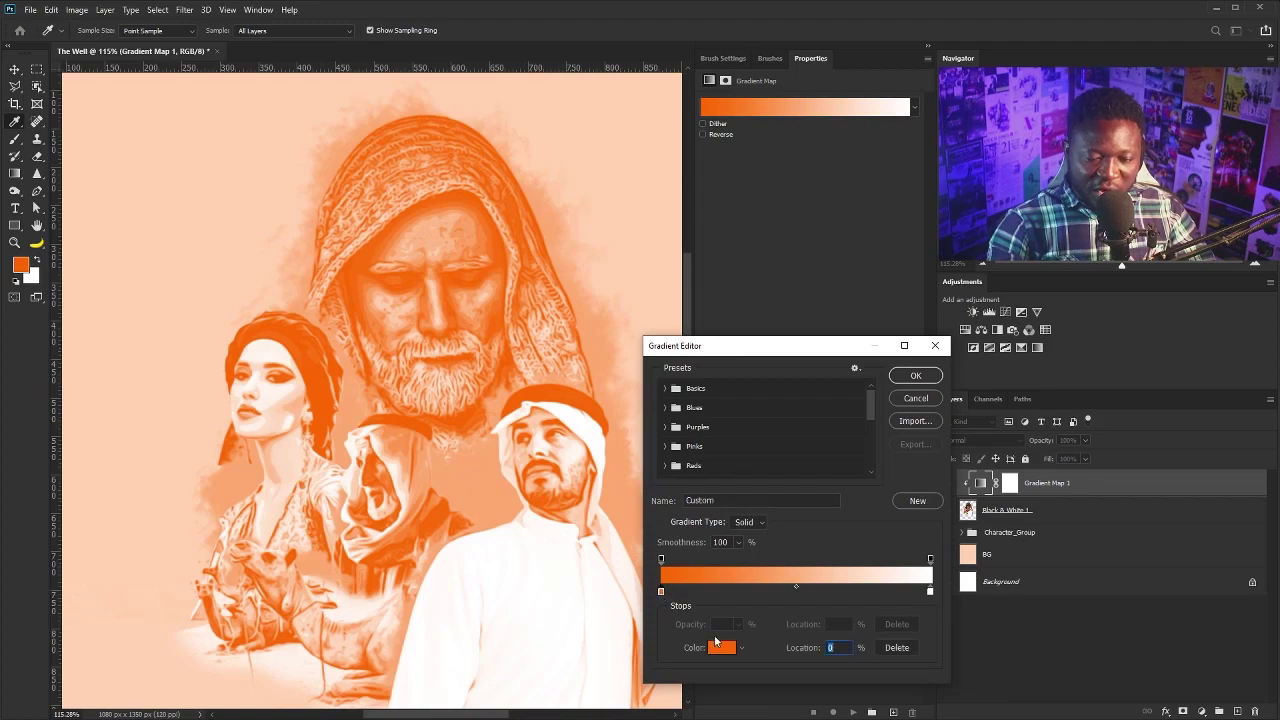
click(721, 647)
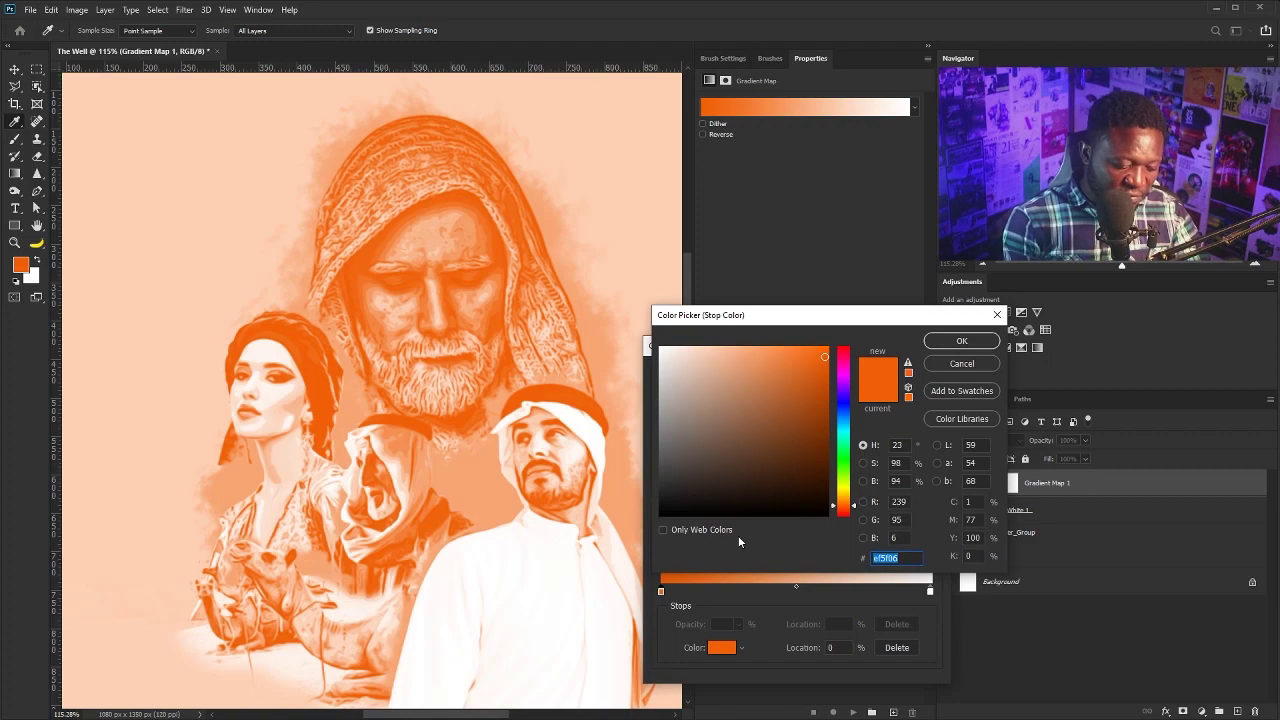
text(150000)
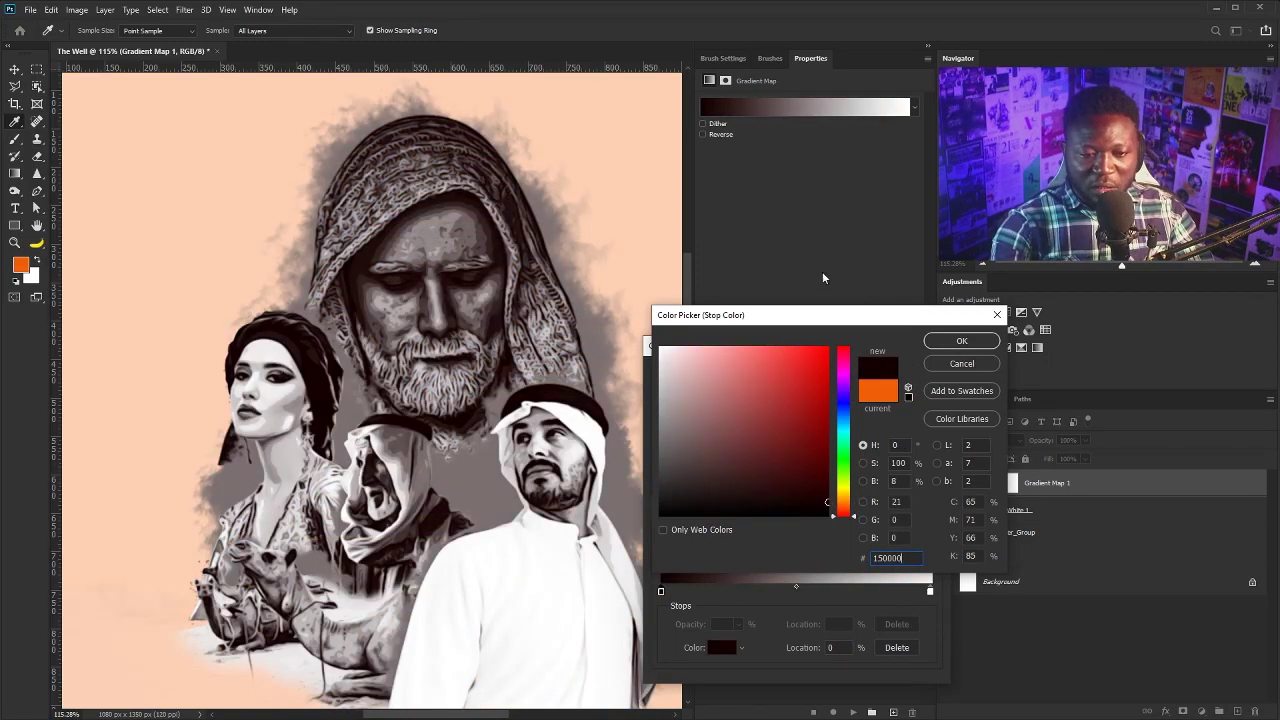
click(948, 346)
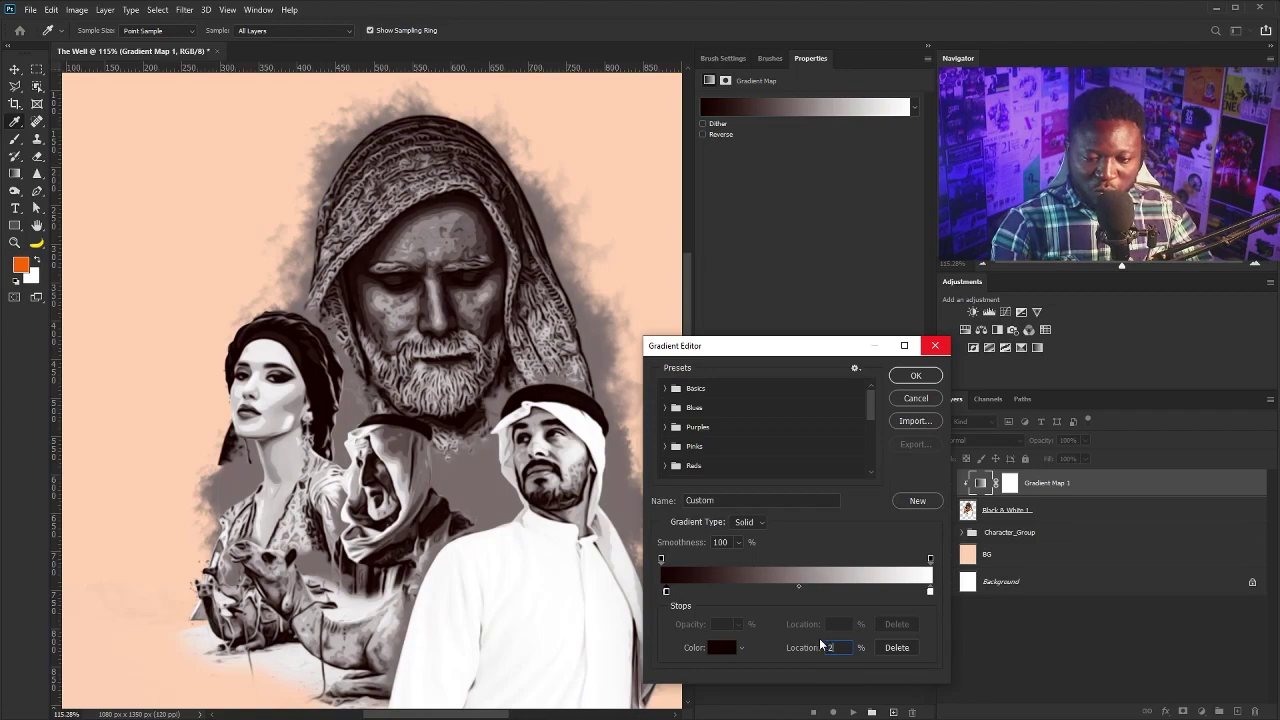
Add a second gradient stop with colour 4e0000 and slide it close to the darkest stop.
click(736, 591)
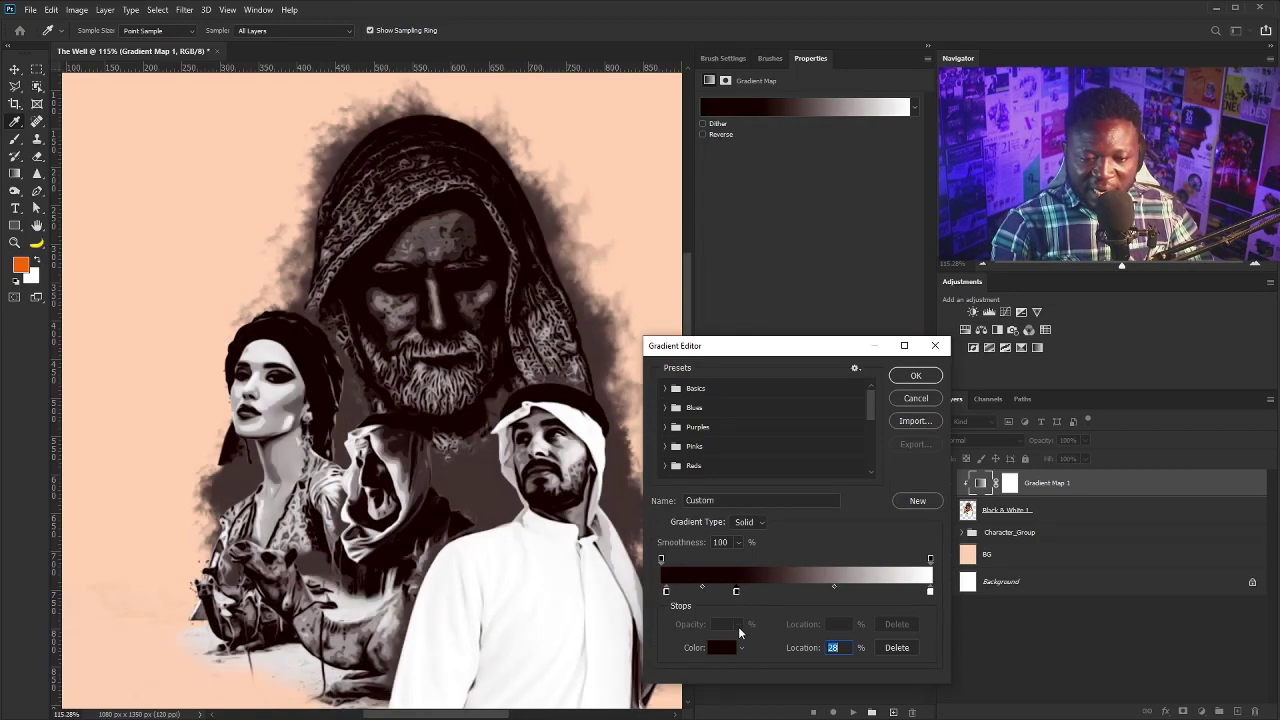
click(720, 648)
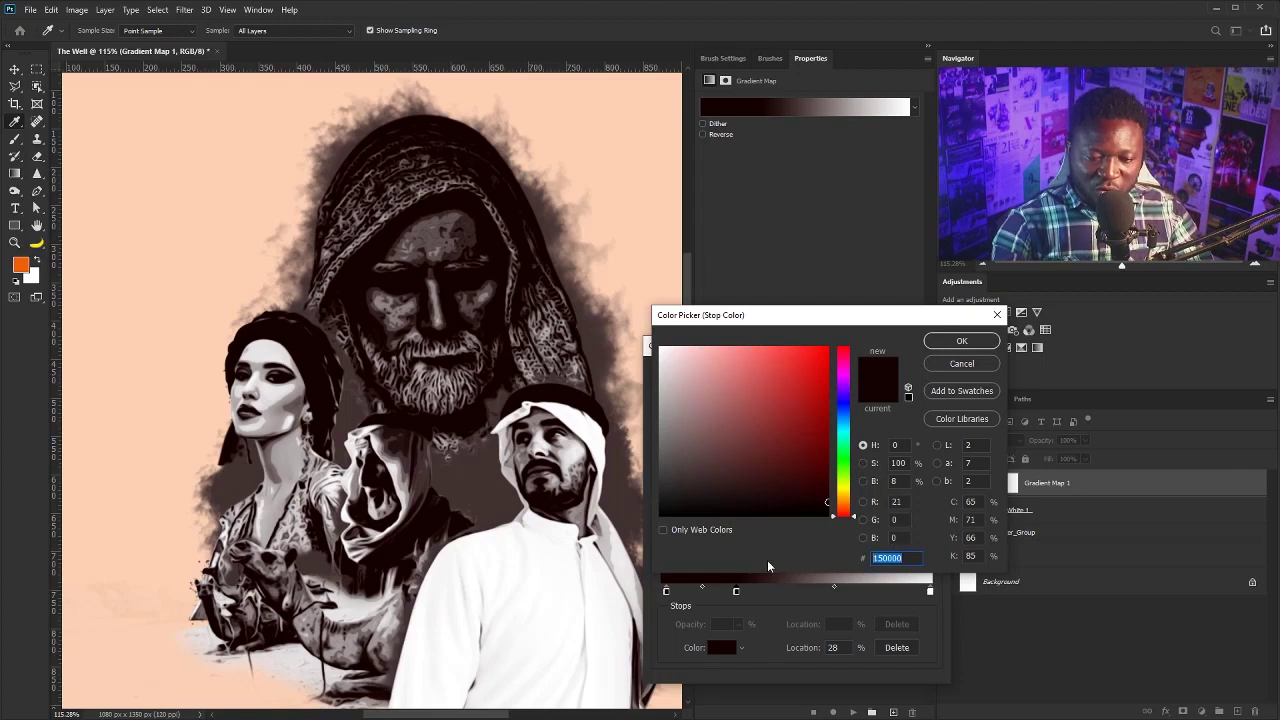
text(4e0000)
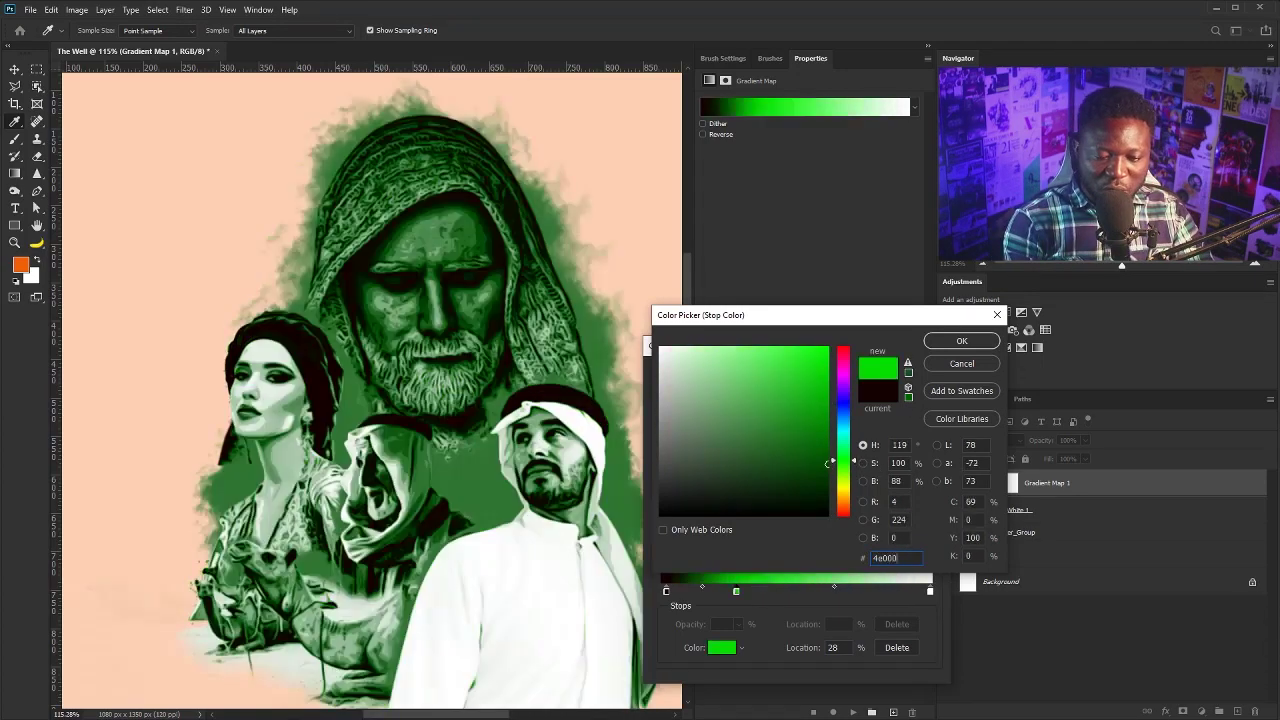
click(961, 342)
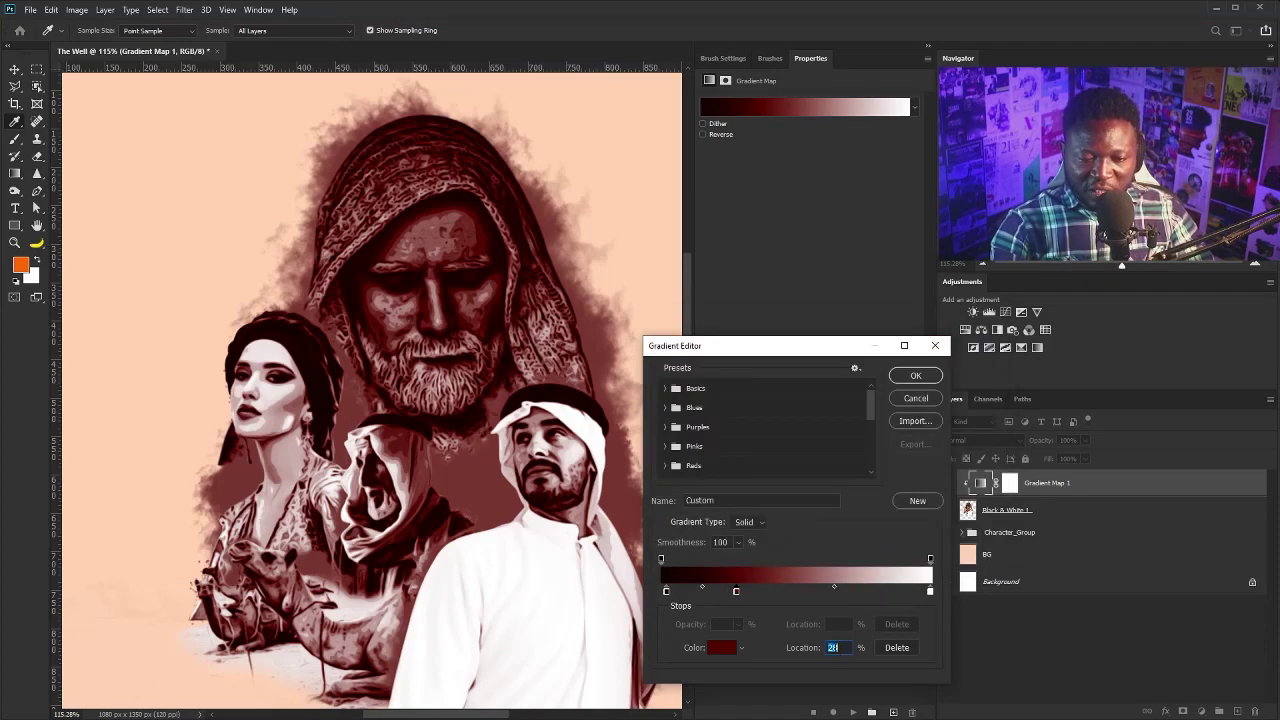
drag(736, 591, 698, 591)
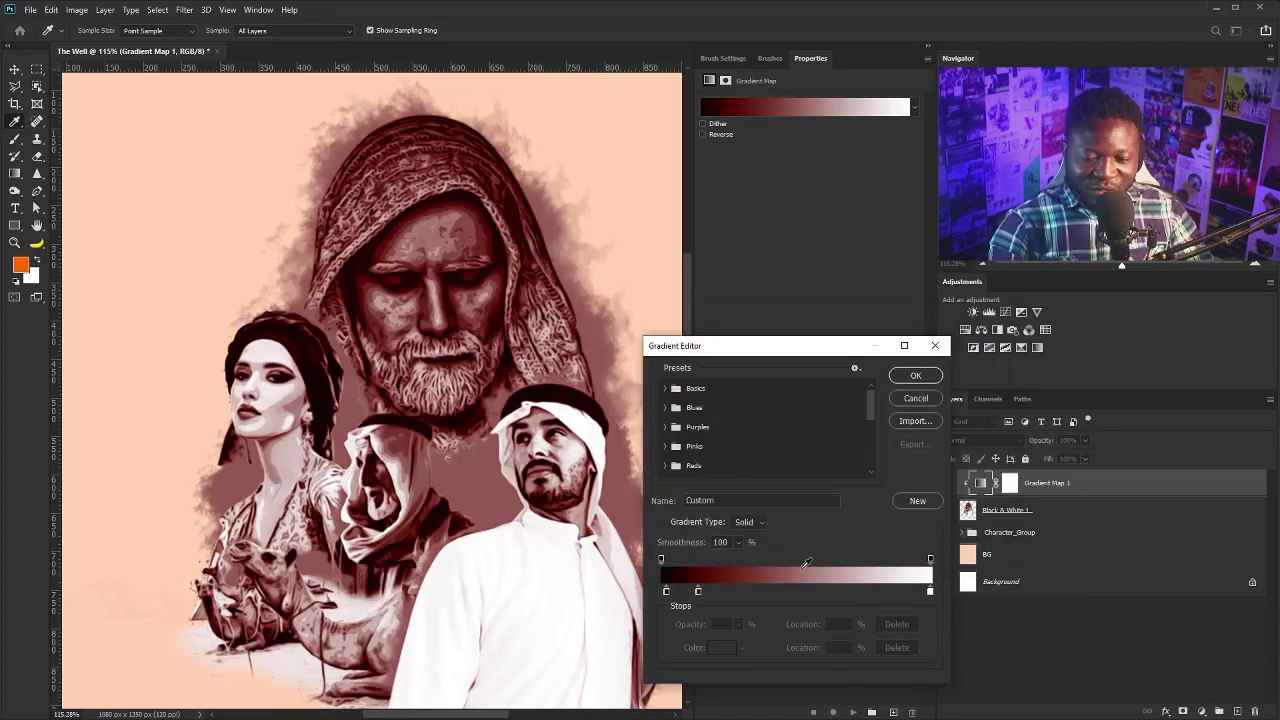
Add an orange stop of colour ff5c03 toward the light end, move the white stop to 93%, and accept the gradient.
click(812, 592)
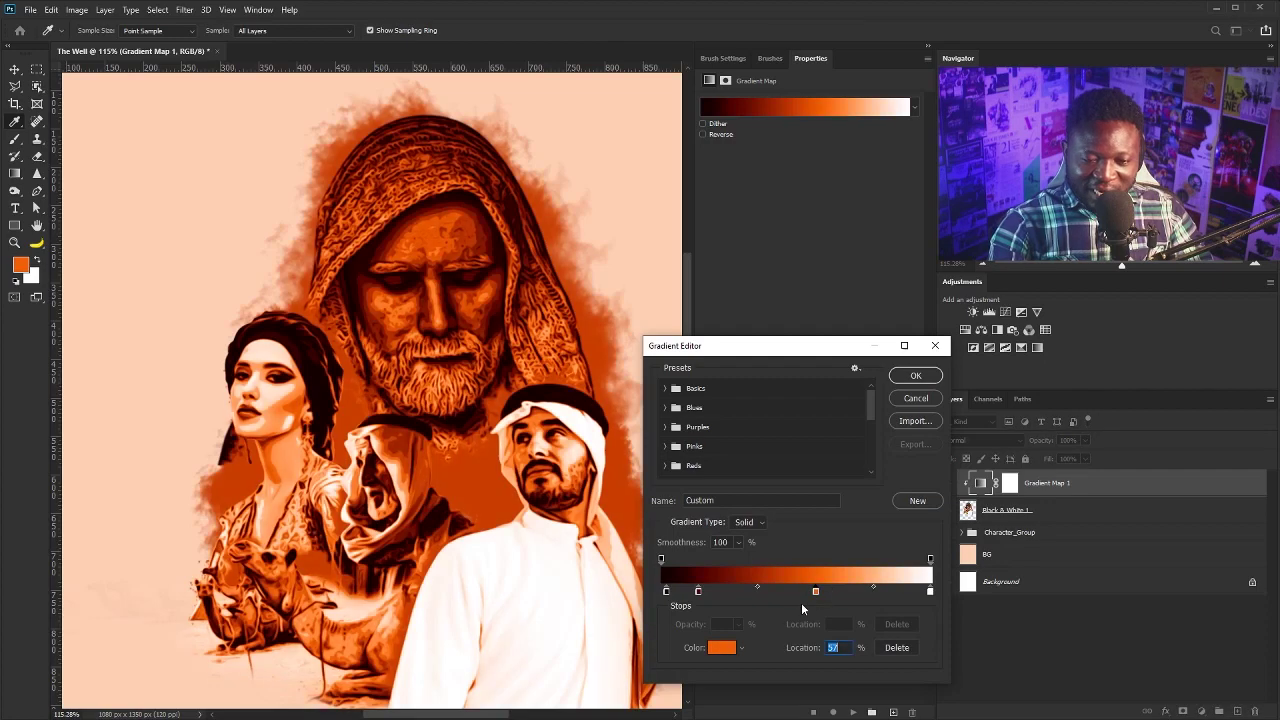
click(724, 648)
text(ff5)
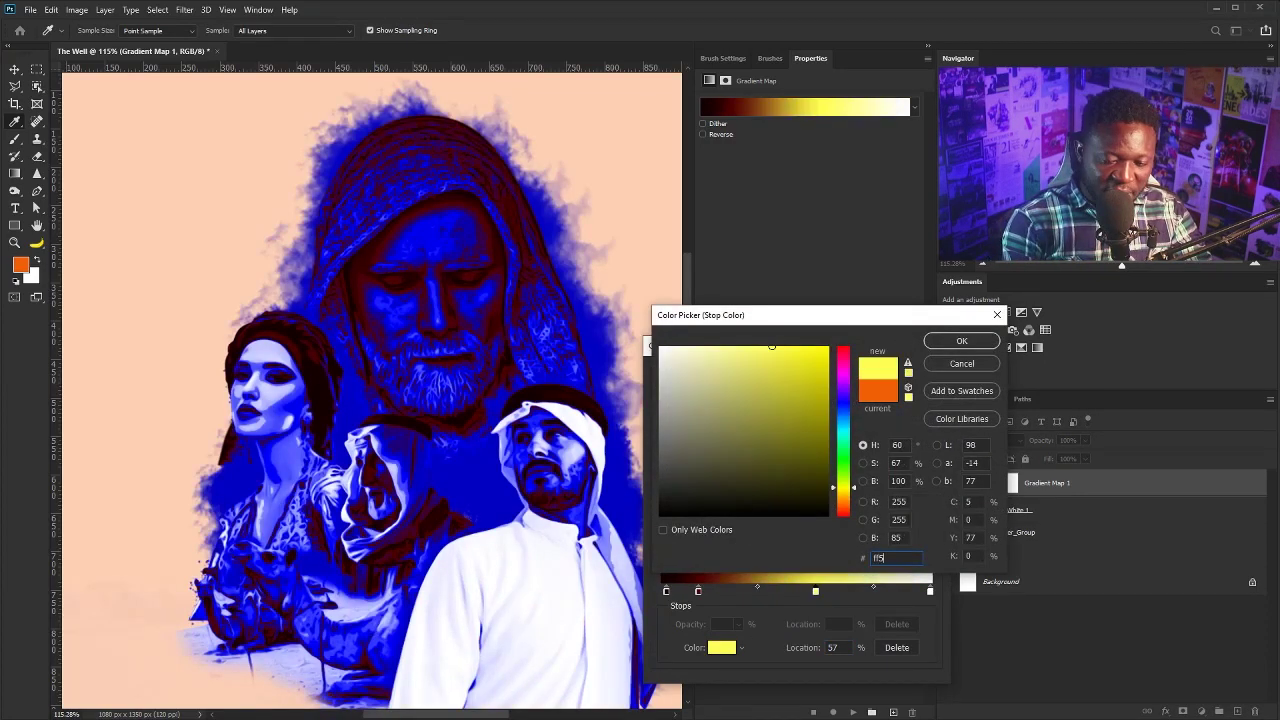
text(c03)
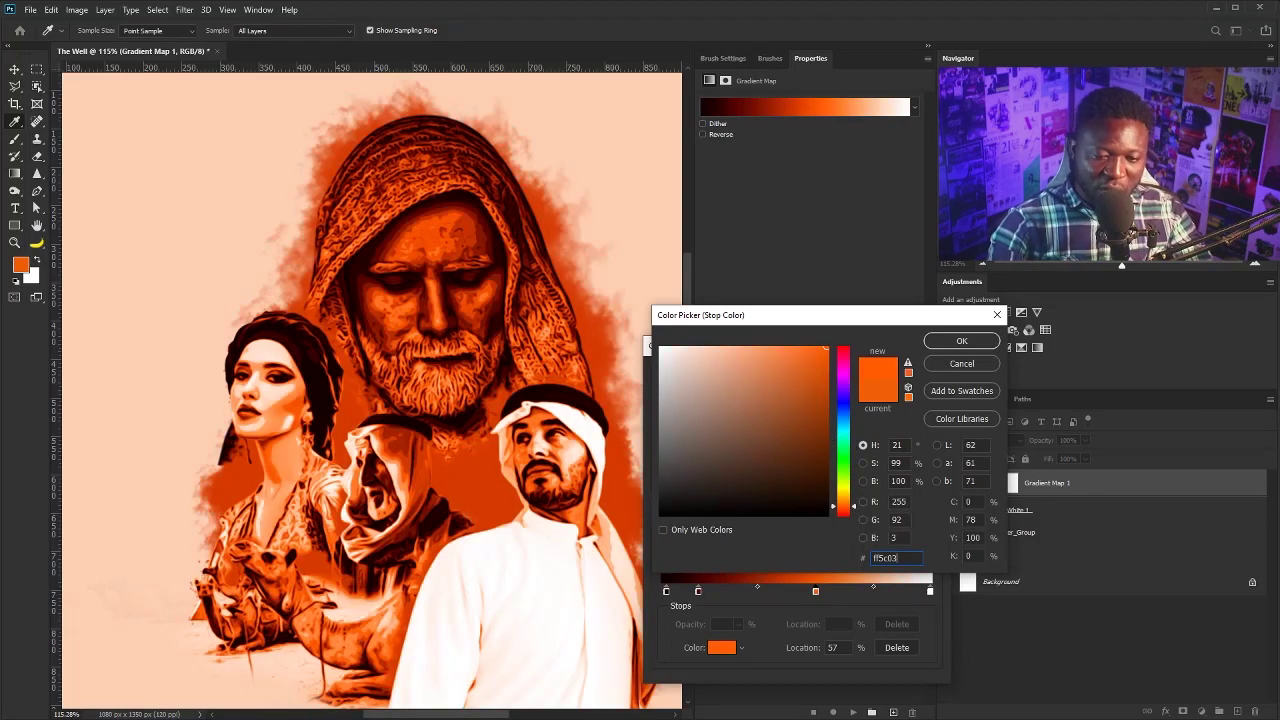
click(962, 342)
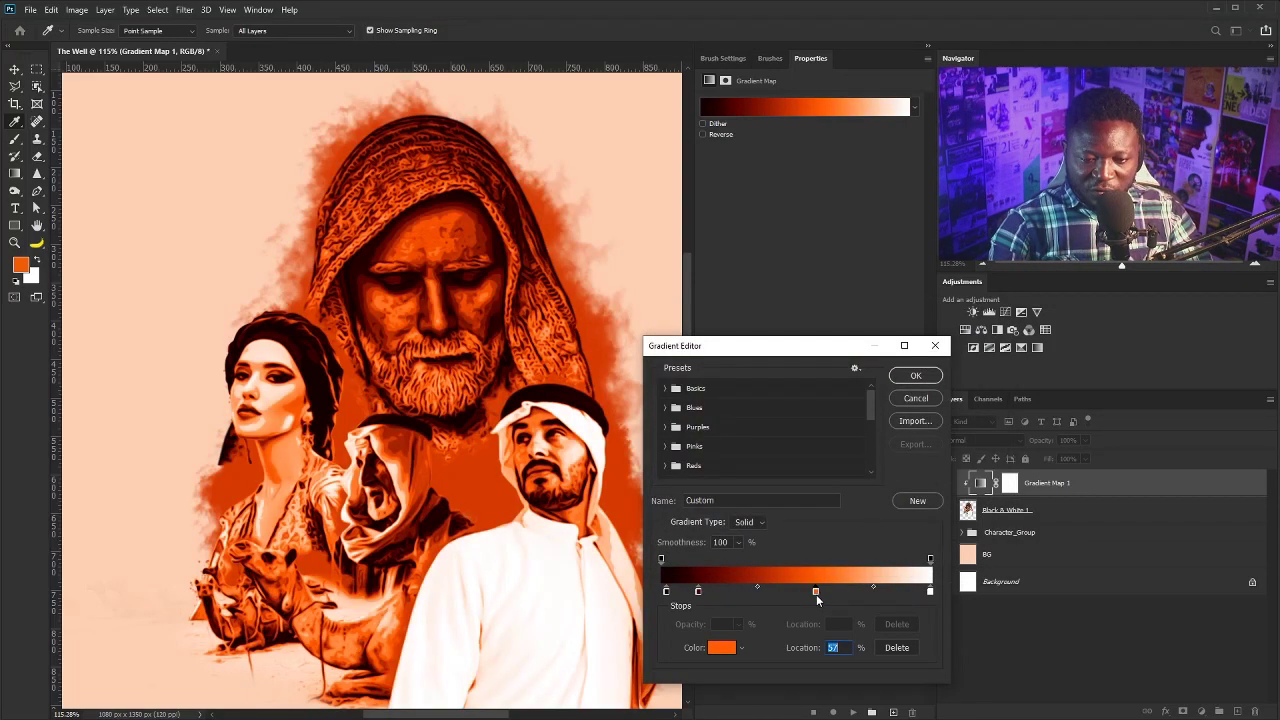
drag(816, 595, 916, 592)
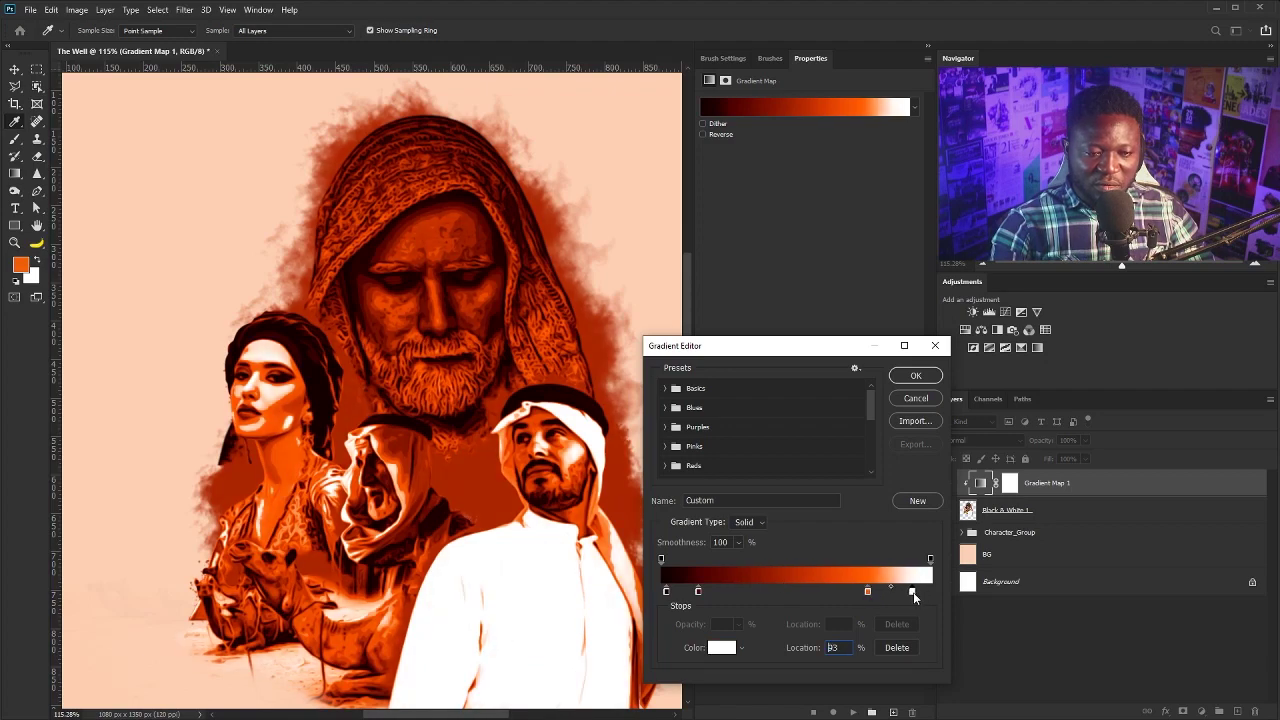
click(916, 377)
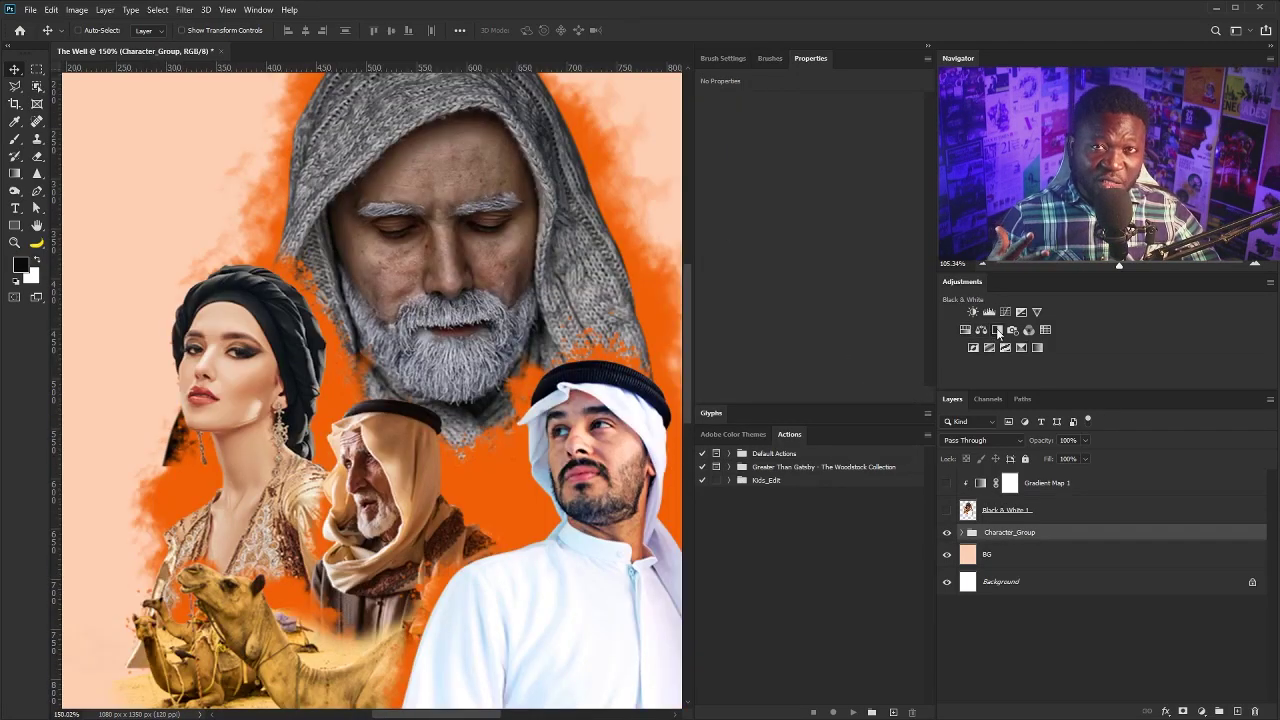
Add a Black & White adjustment directly above Character_Group and make the Red channel active.
click(997, 330)
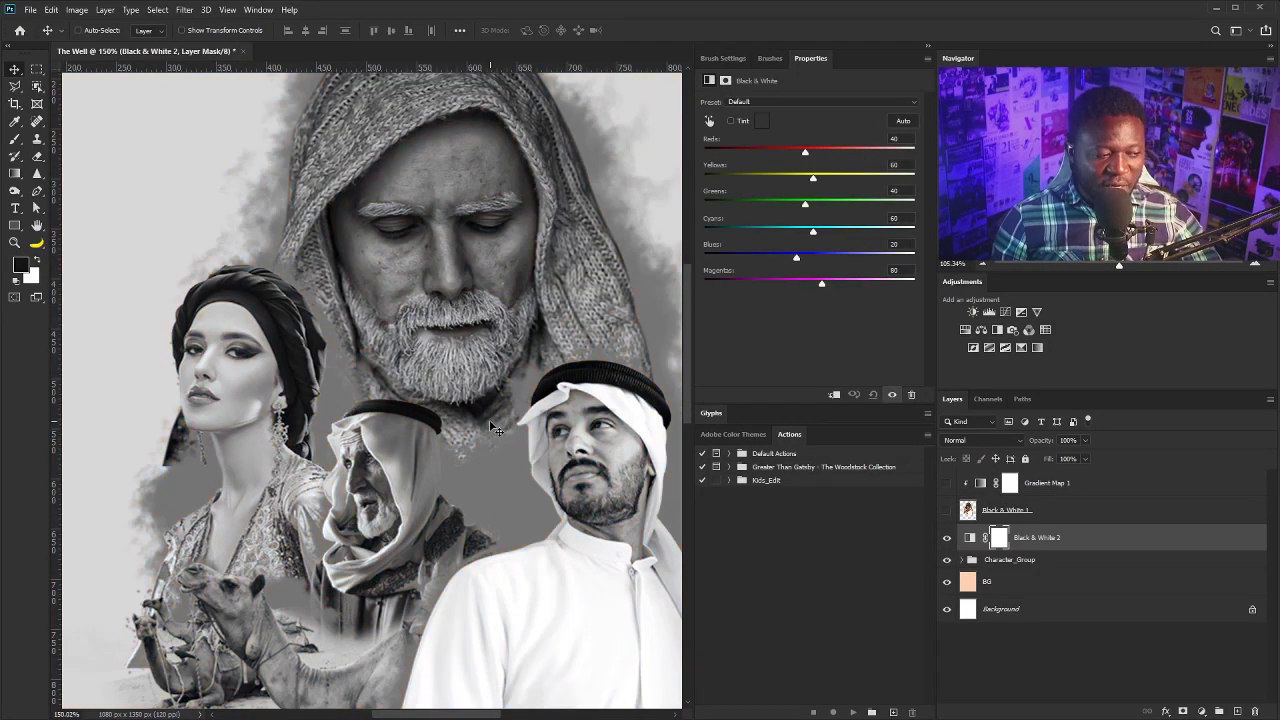
click(996, 399)
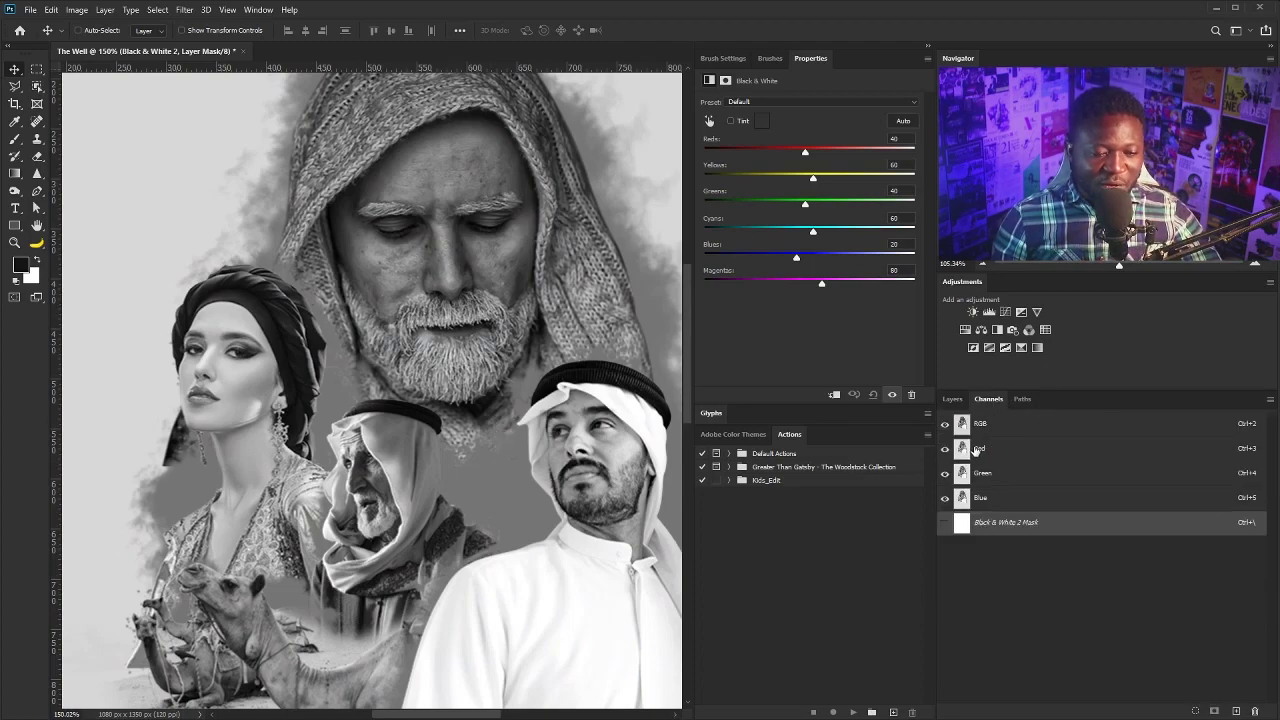
click(977, 449)
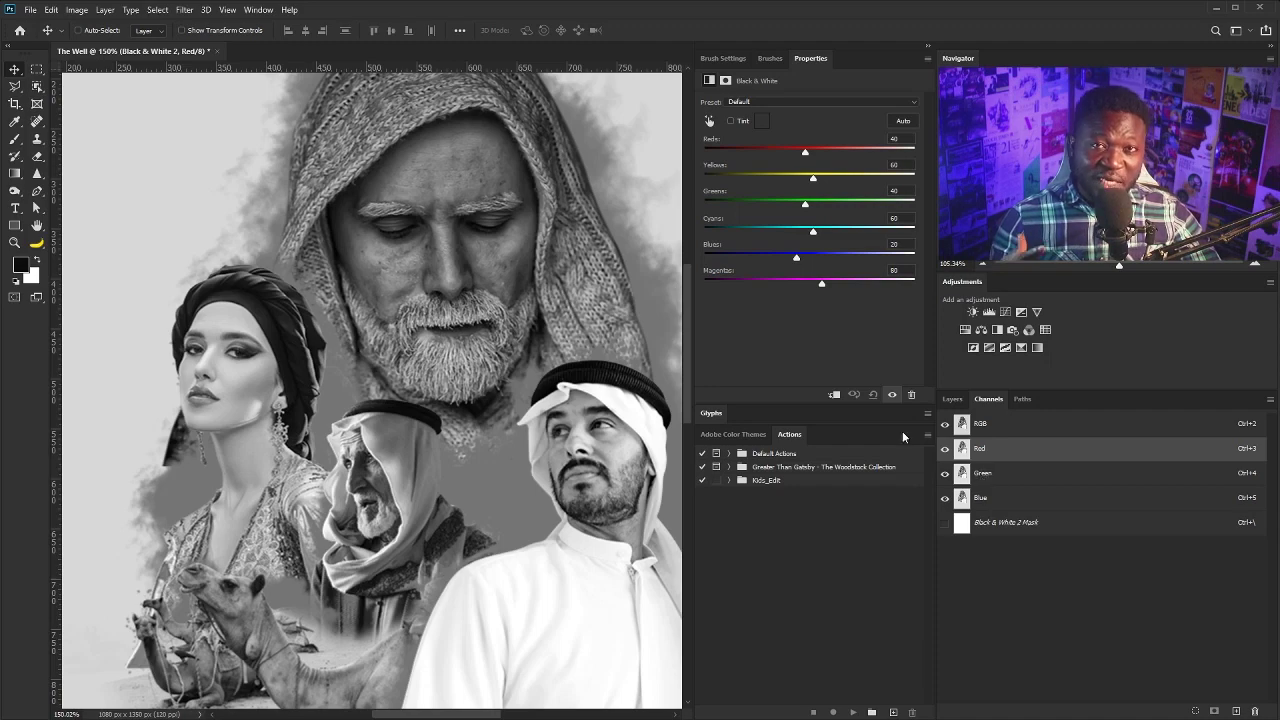
Select the image's darkest tones with Color Range at Fuzziness 27, sampling the black headbands of the two men in head scarves.
click(157, 10)
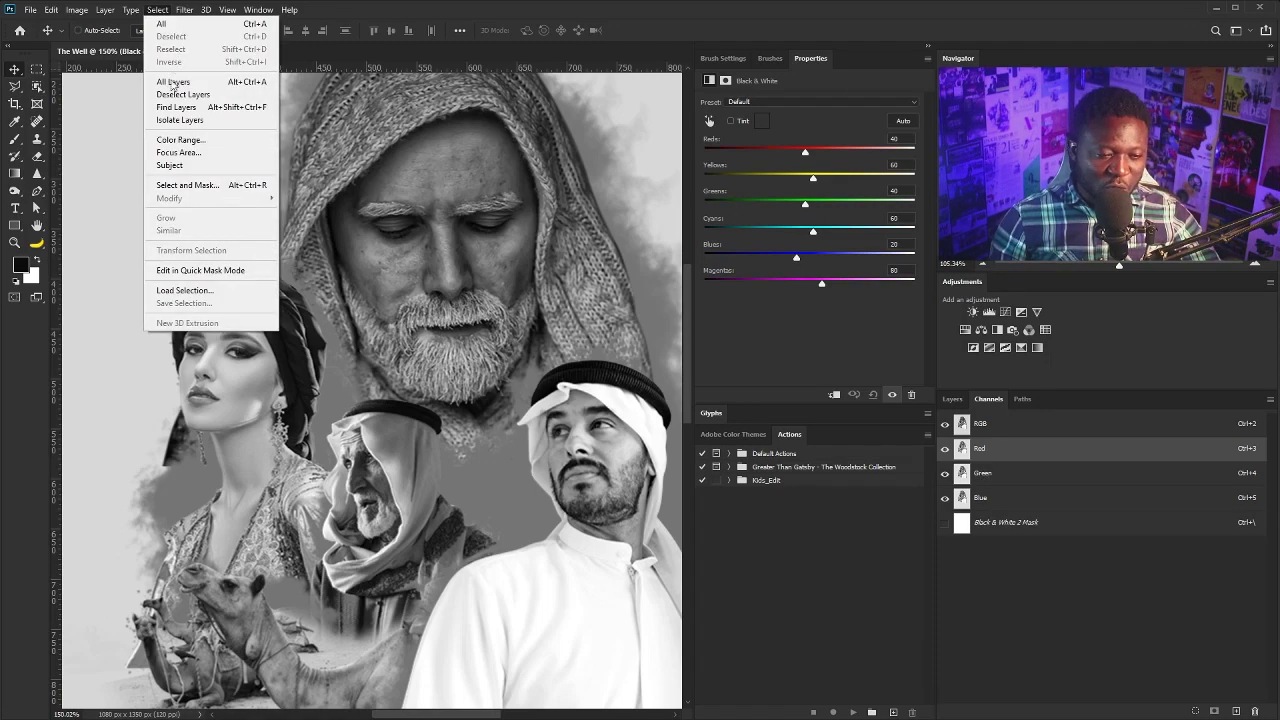
click(200, 137)
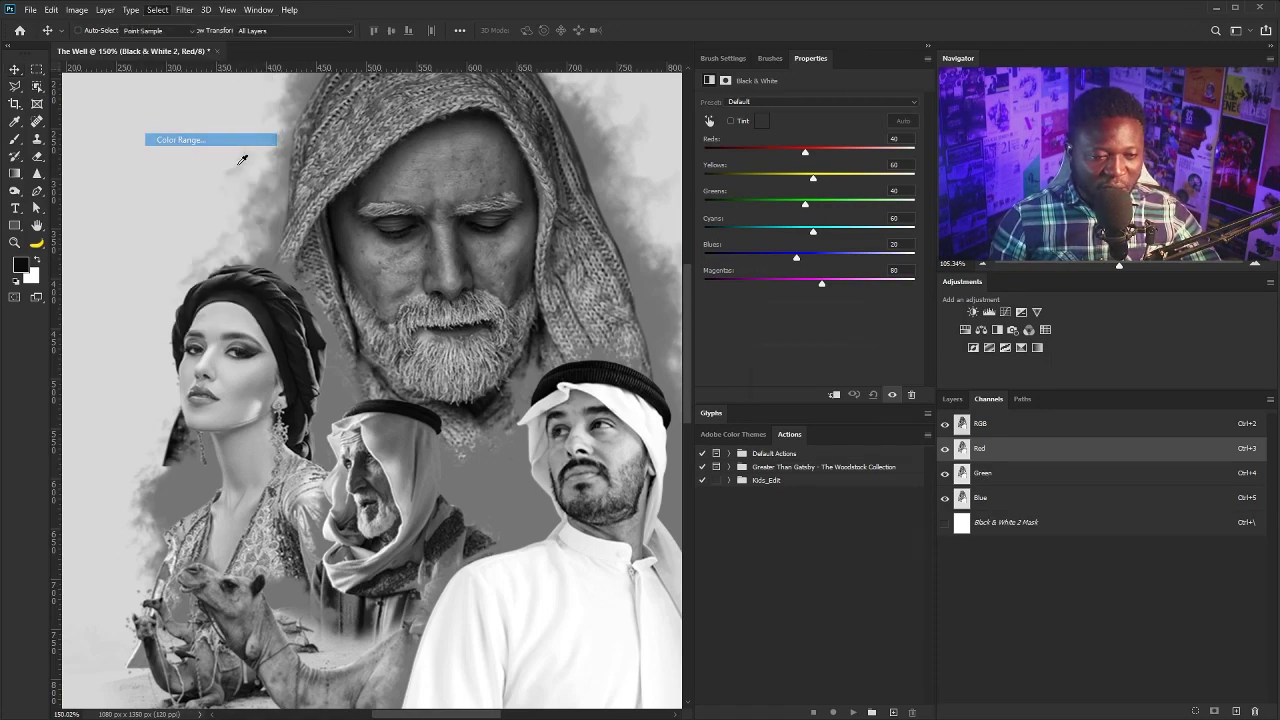
click(613, 375)
click(610, 377)
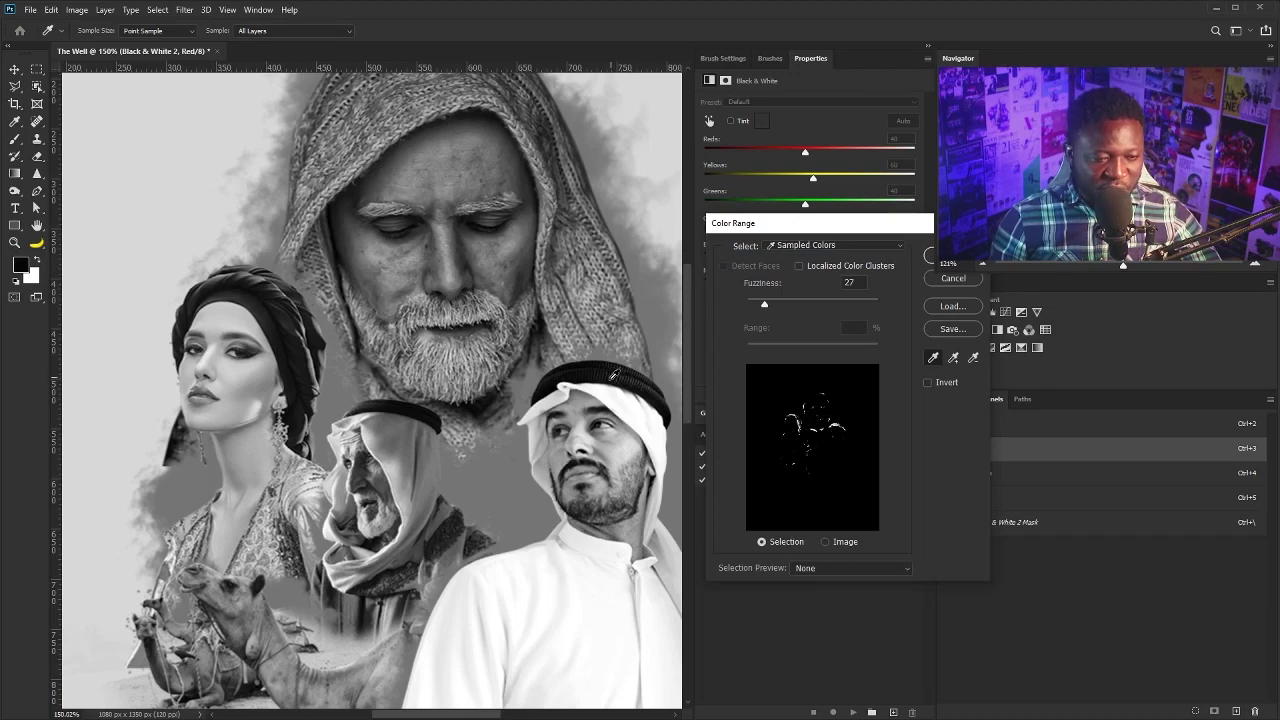
click(611, 379)
click(612, 378)
click(612, 378)
click(419, 427)
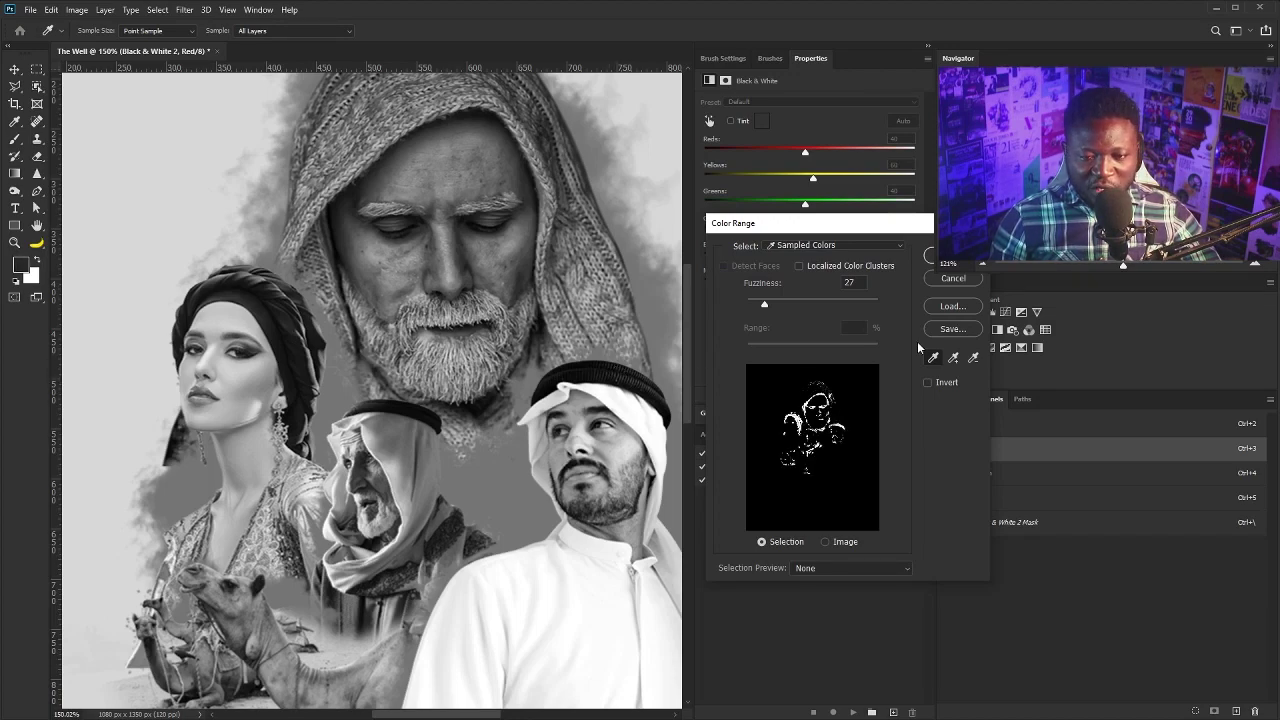
click(950, 255)
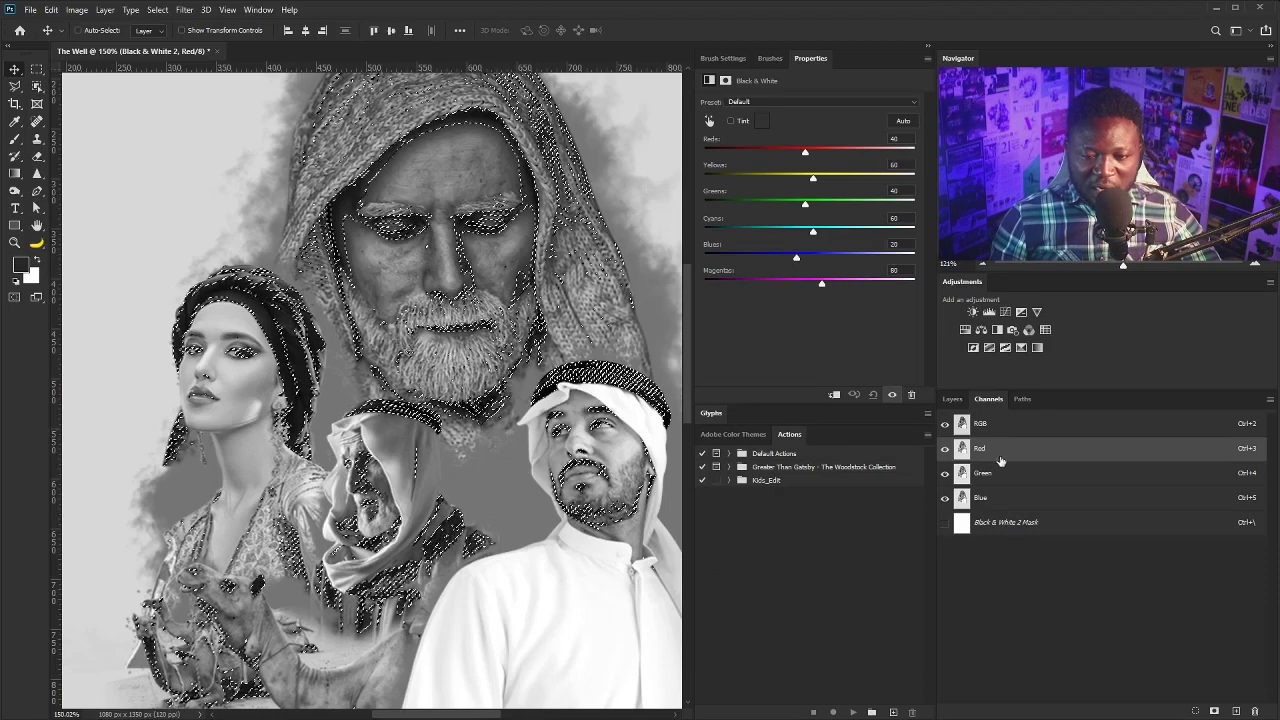
Create a new layer at the top of the layer stack and name it Black_Lines, keeping the dark-tone selection active.
click(952, 398)
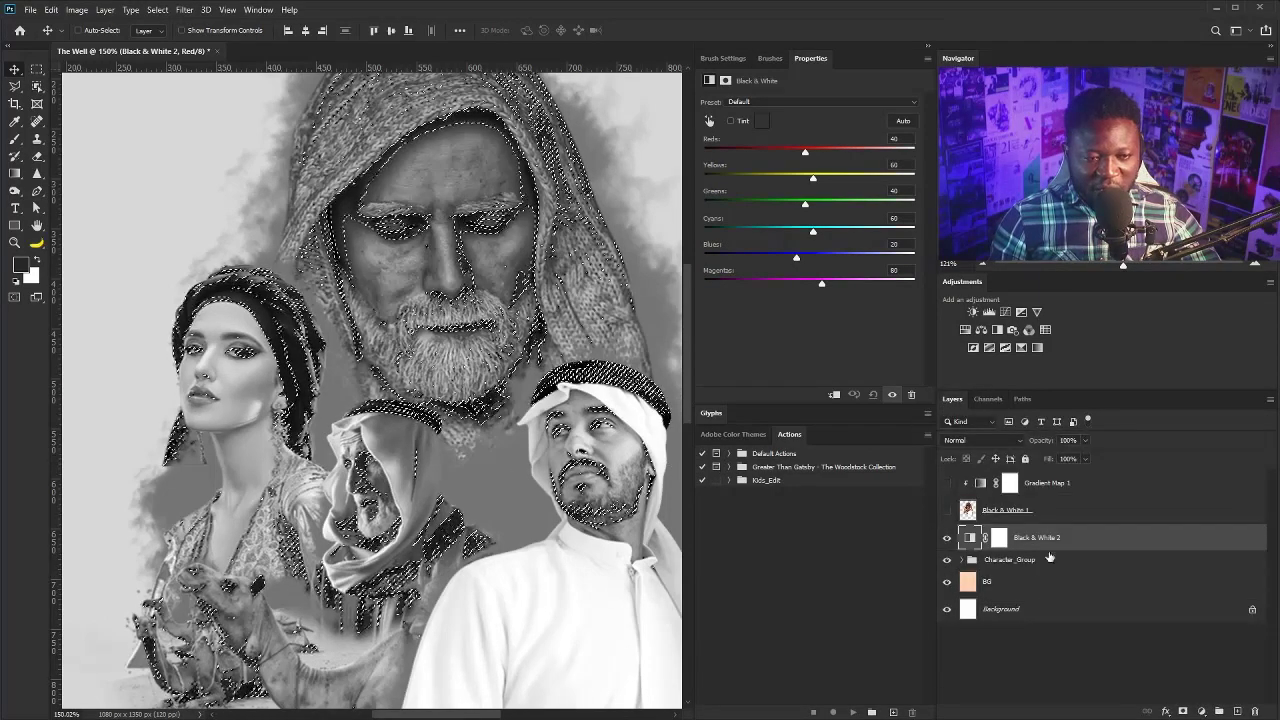
click(1237, 711)
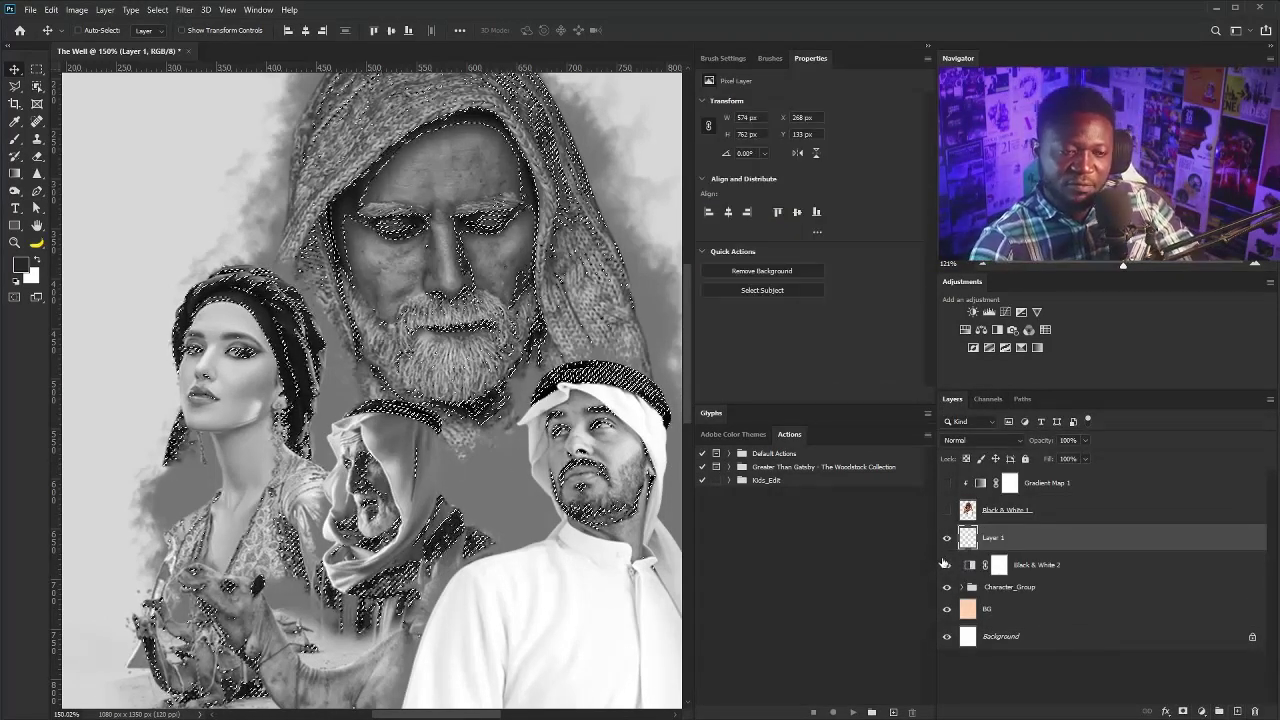
drag(1001, 540, 968, 484)
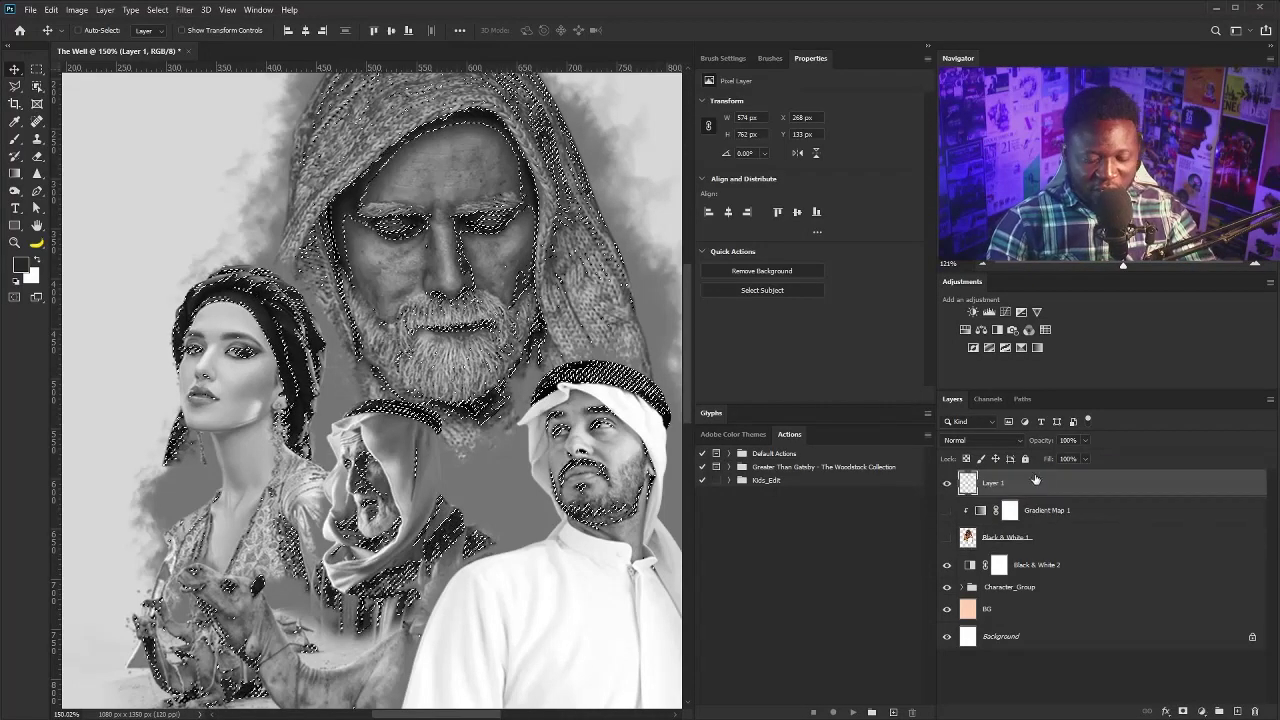
double_click(992, 483)
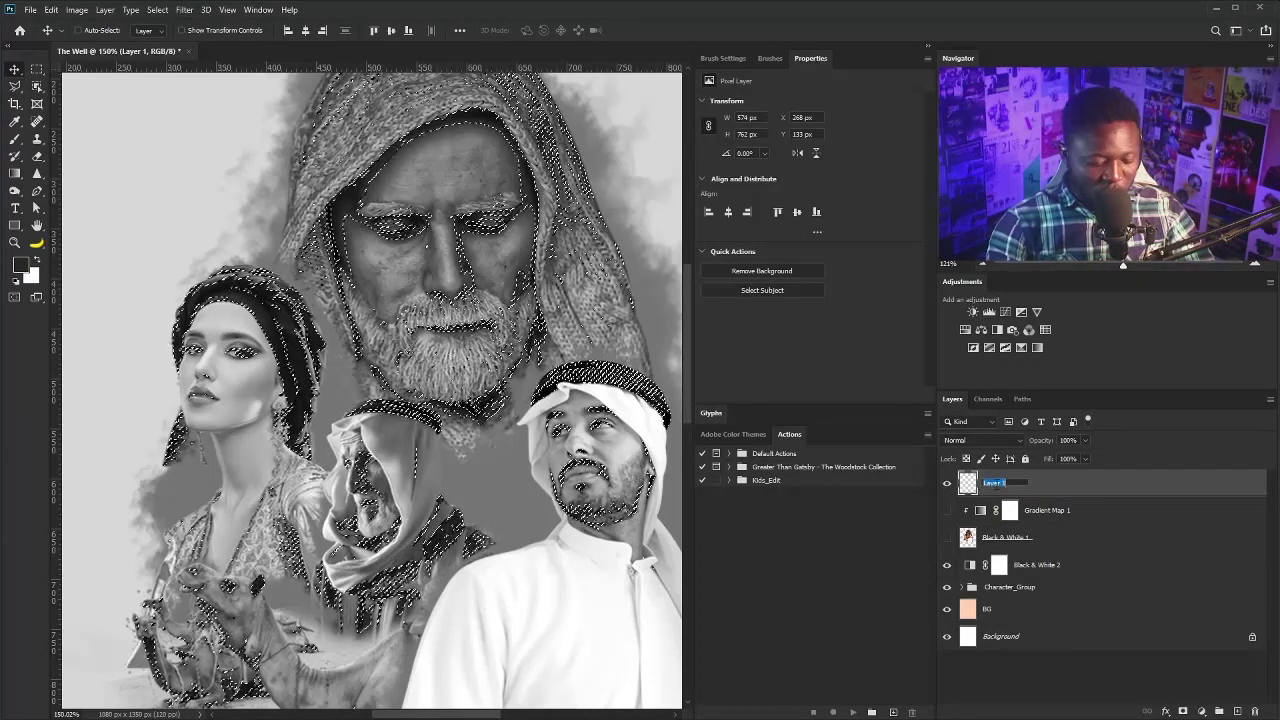
text(Black_Lines)
key(Return)
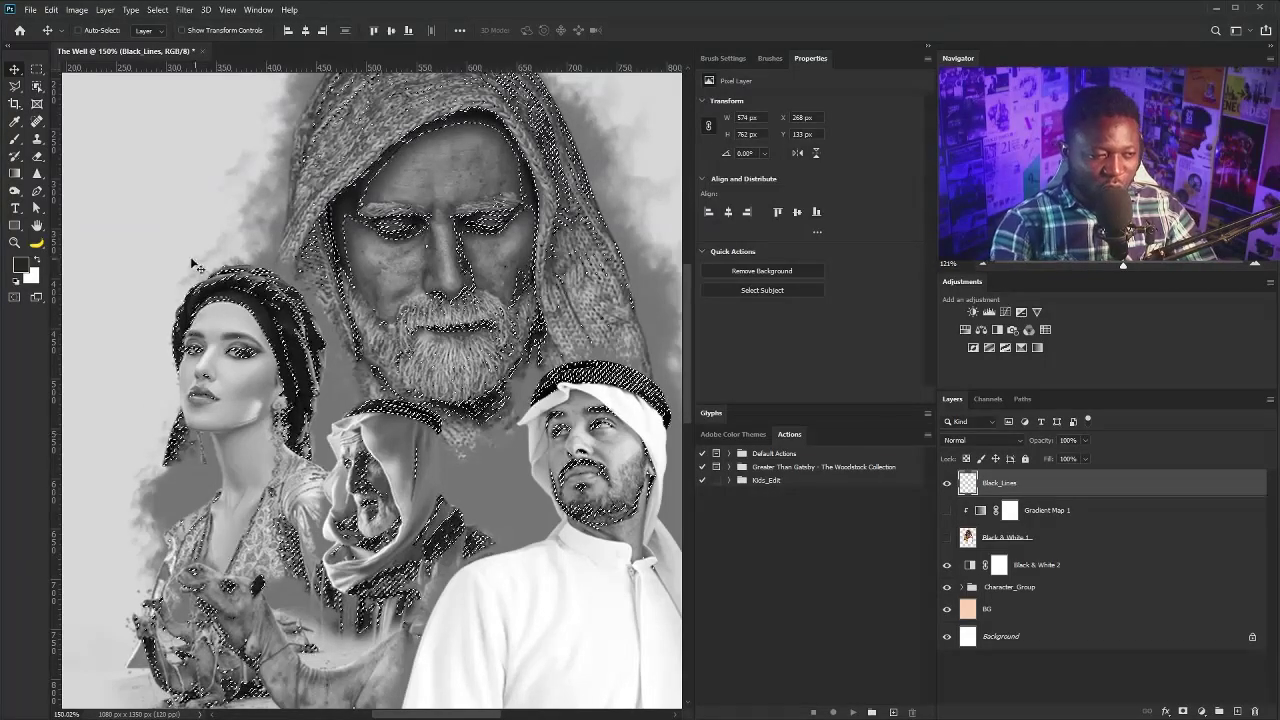
Fill the active selection on the Black_Lines layer with a black foreground color and deselect it.
key(i)
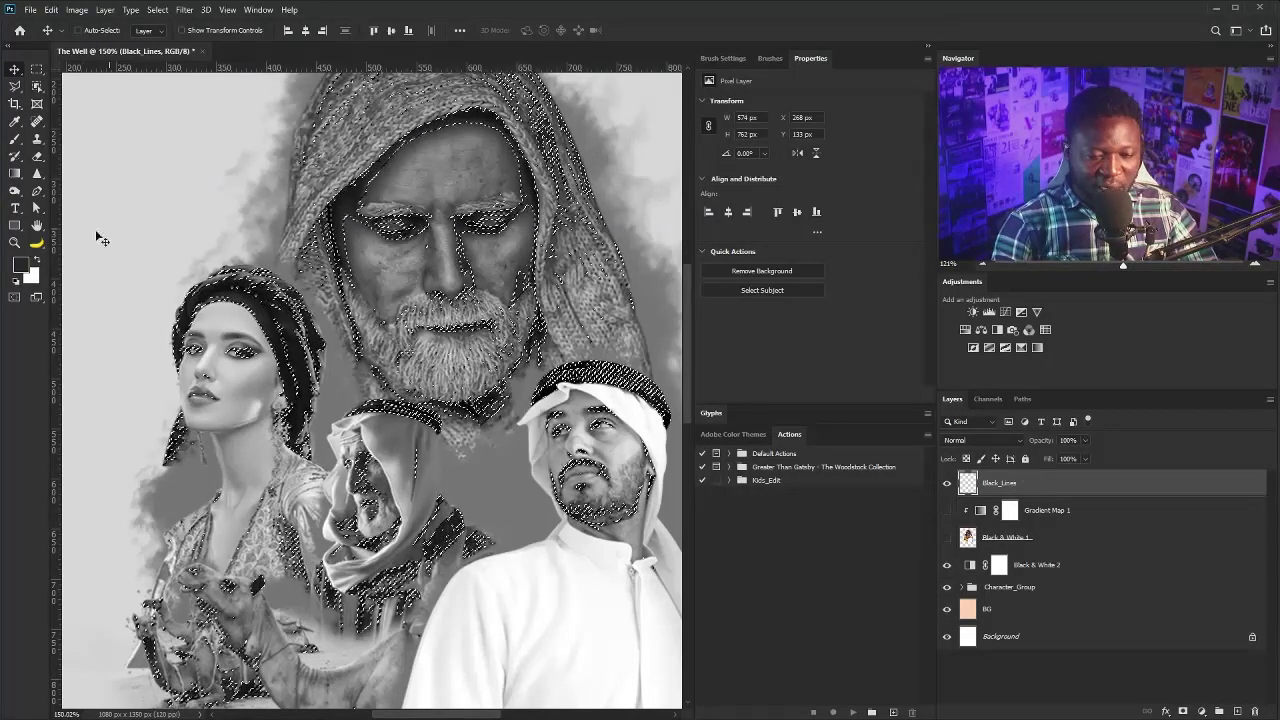
click(20, 263)
text(0c0c0c)
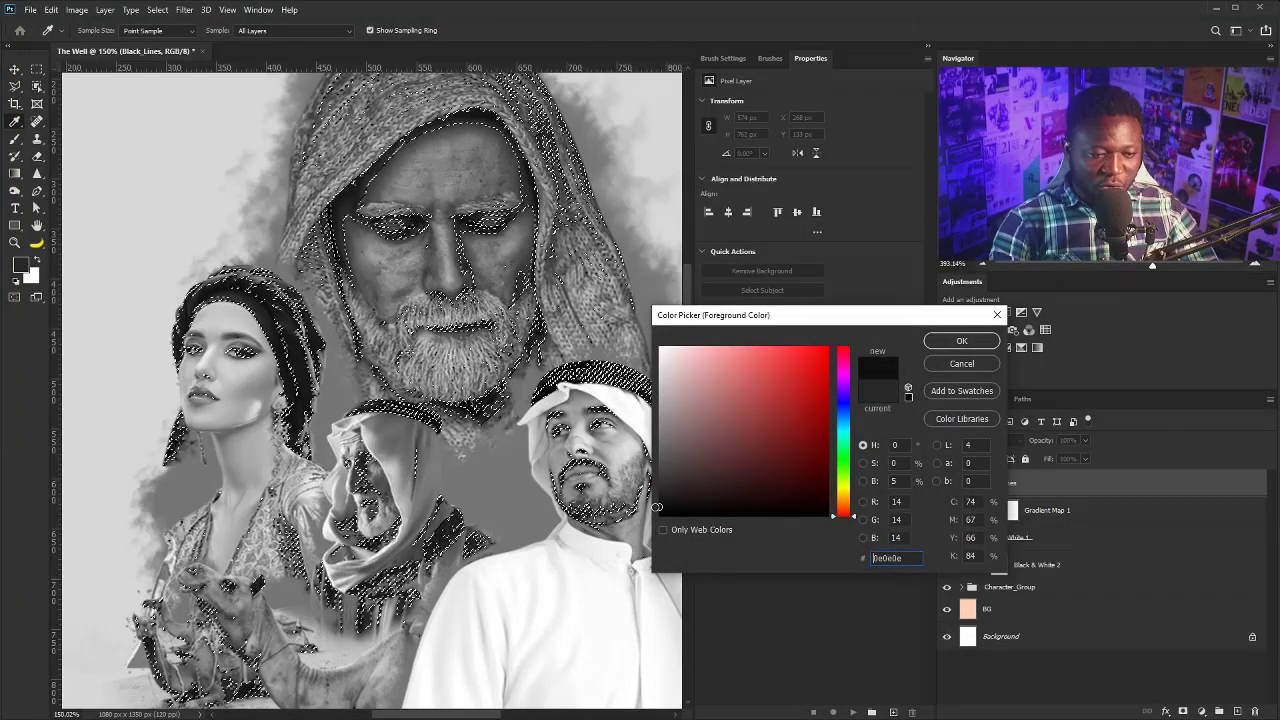
key(Return)
key(v)
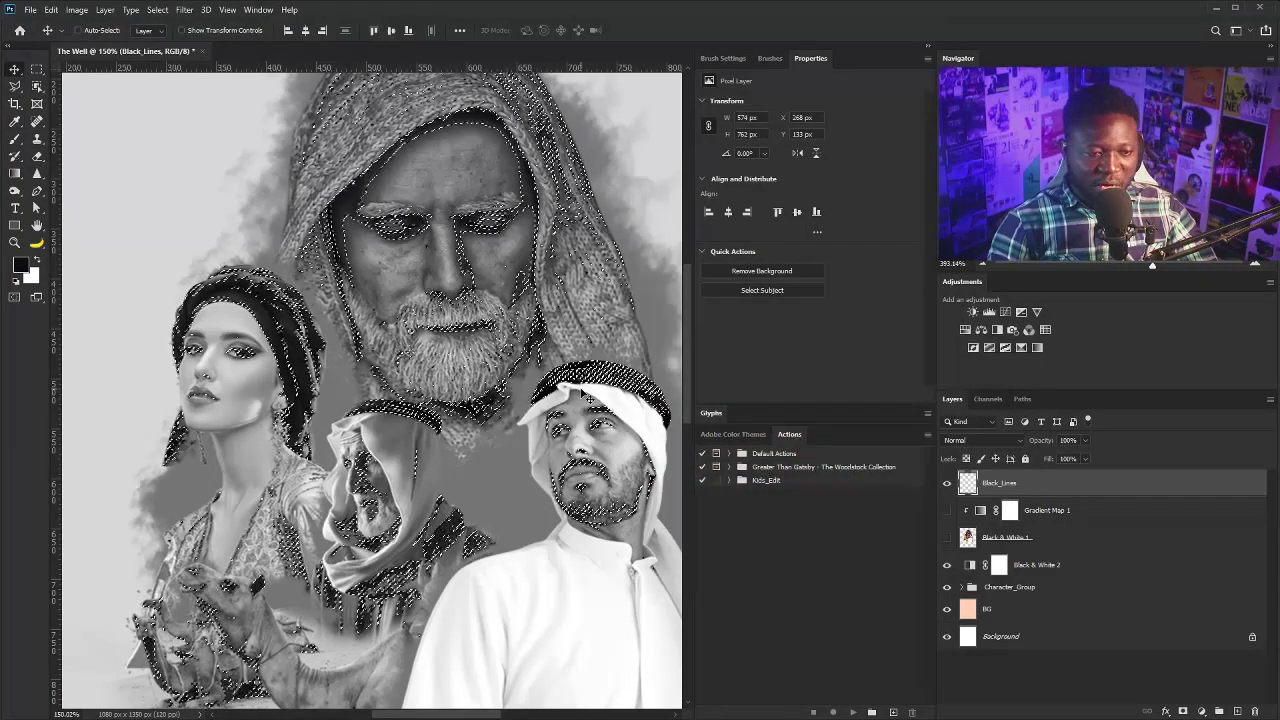
key(alt+BackSpace)
key(ctrl)
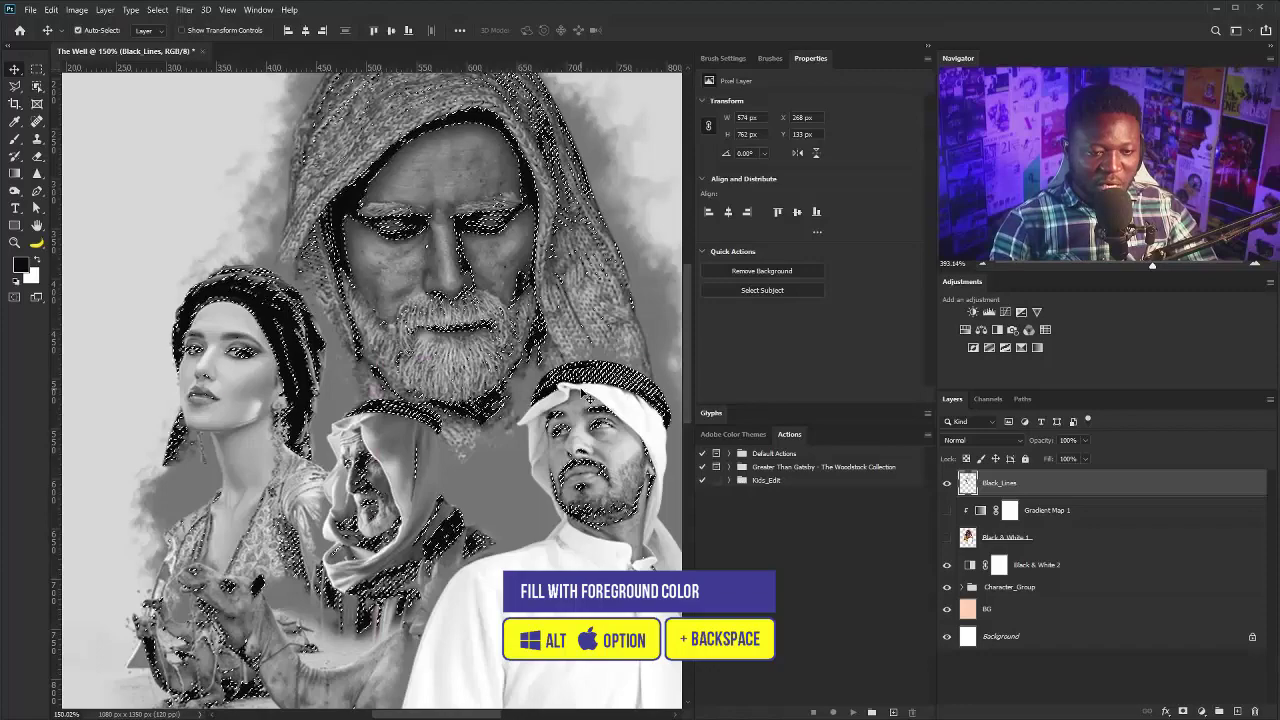
key(ctrl+d)
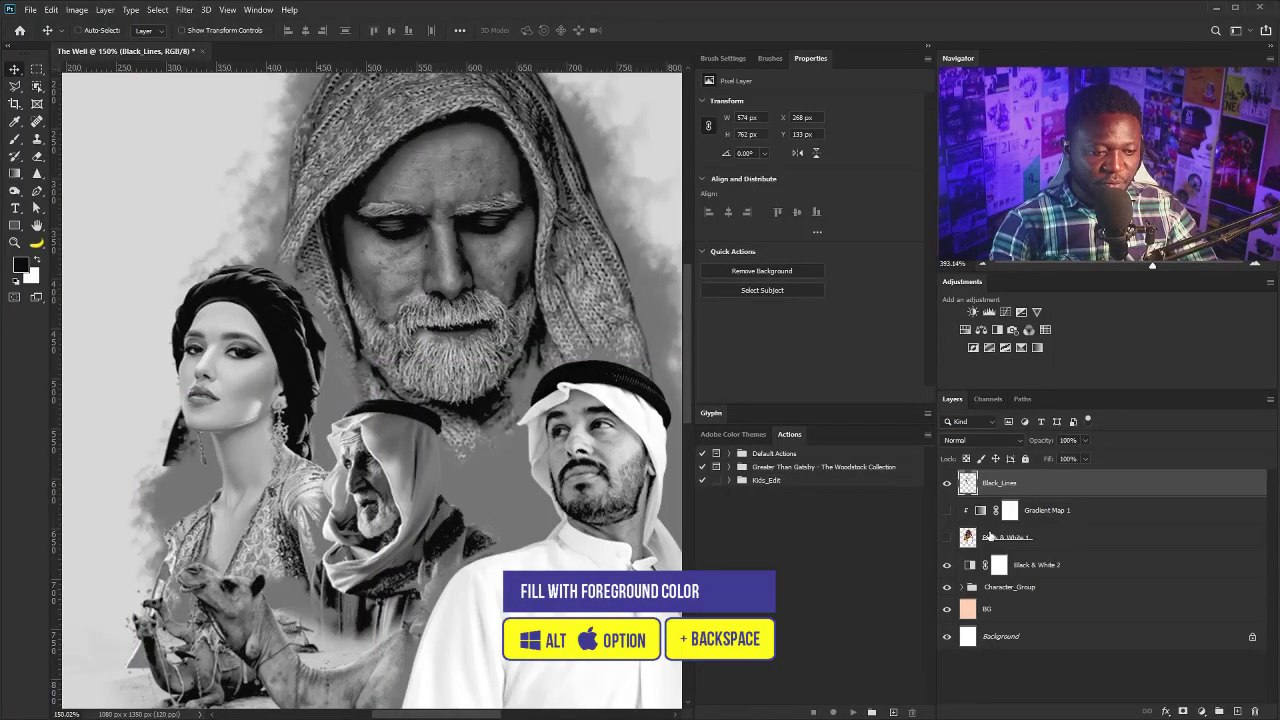
Show Black & White 1 and Gradient Map 1 and hide Black & White 2 to inspect the black lines over the artwork.
click(947, 538)
click(947, 510)
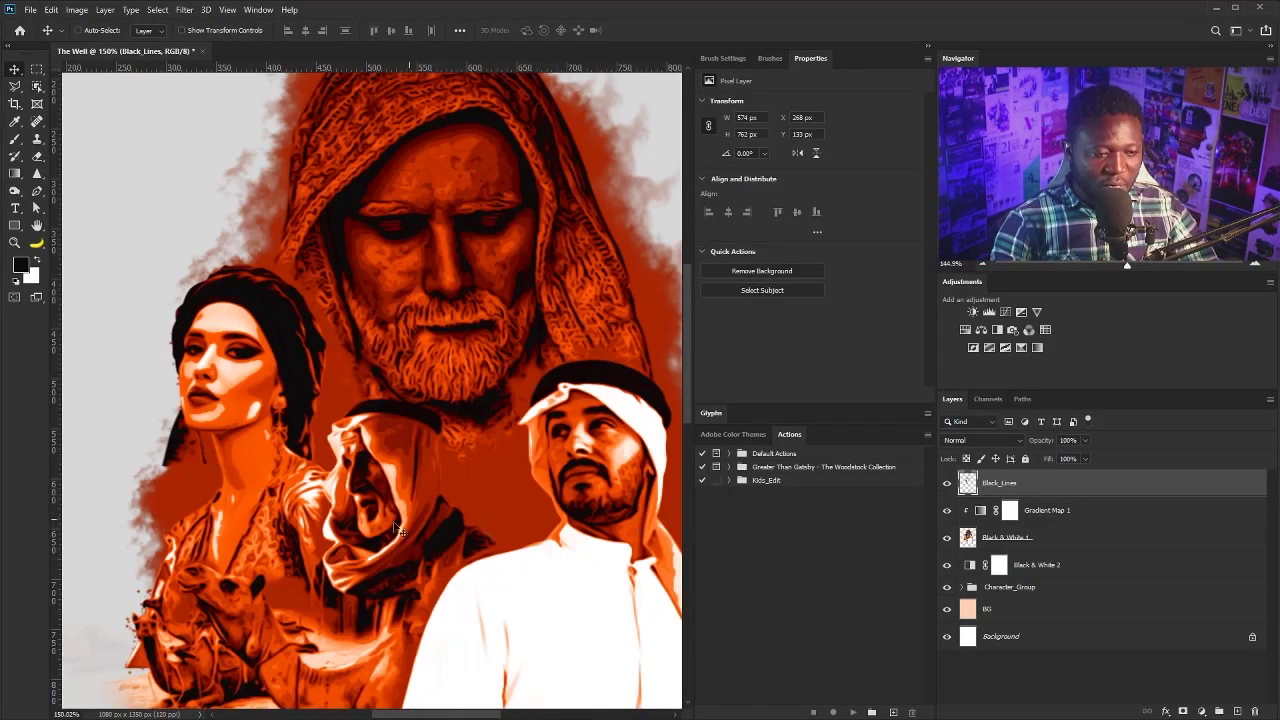
scroll(393, 405, down, 2)
scroll(393, 405, up, 2)
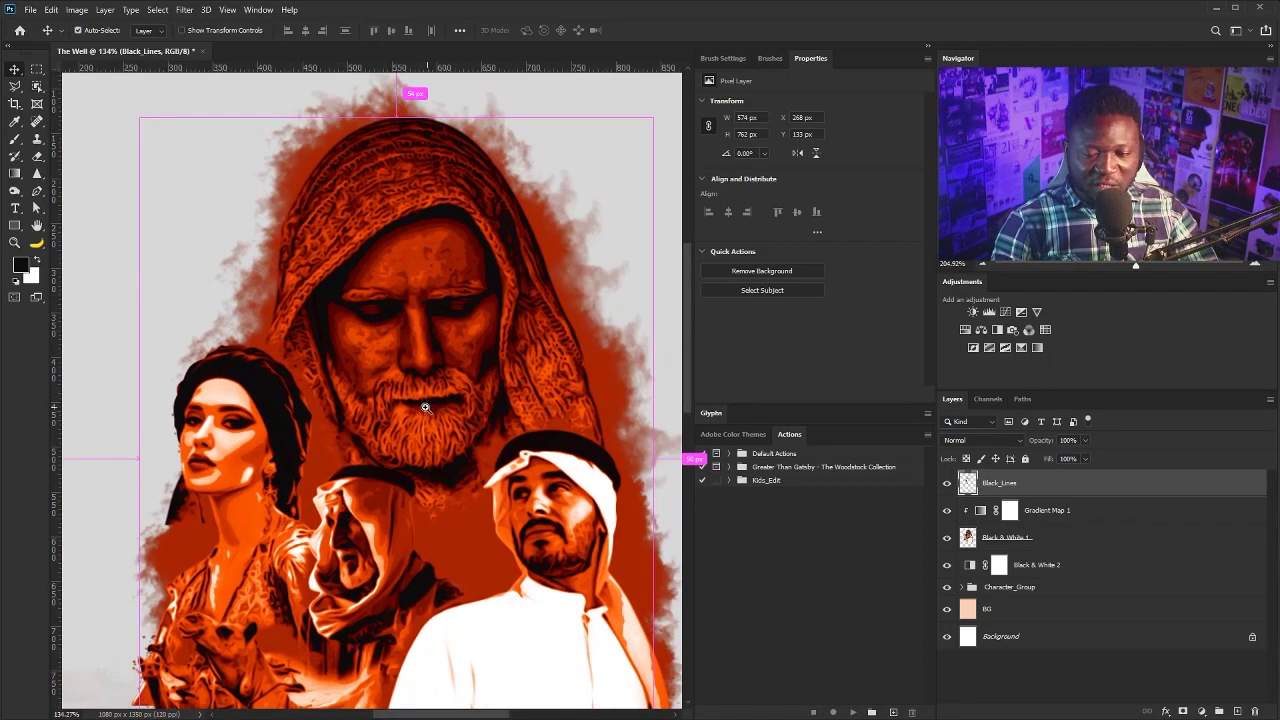
scroll(400, 415, down, 4)
scroll(379, 419, up, 4)
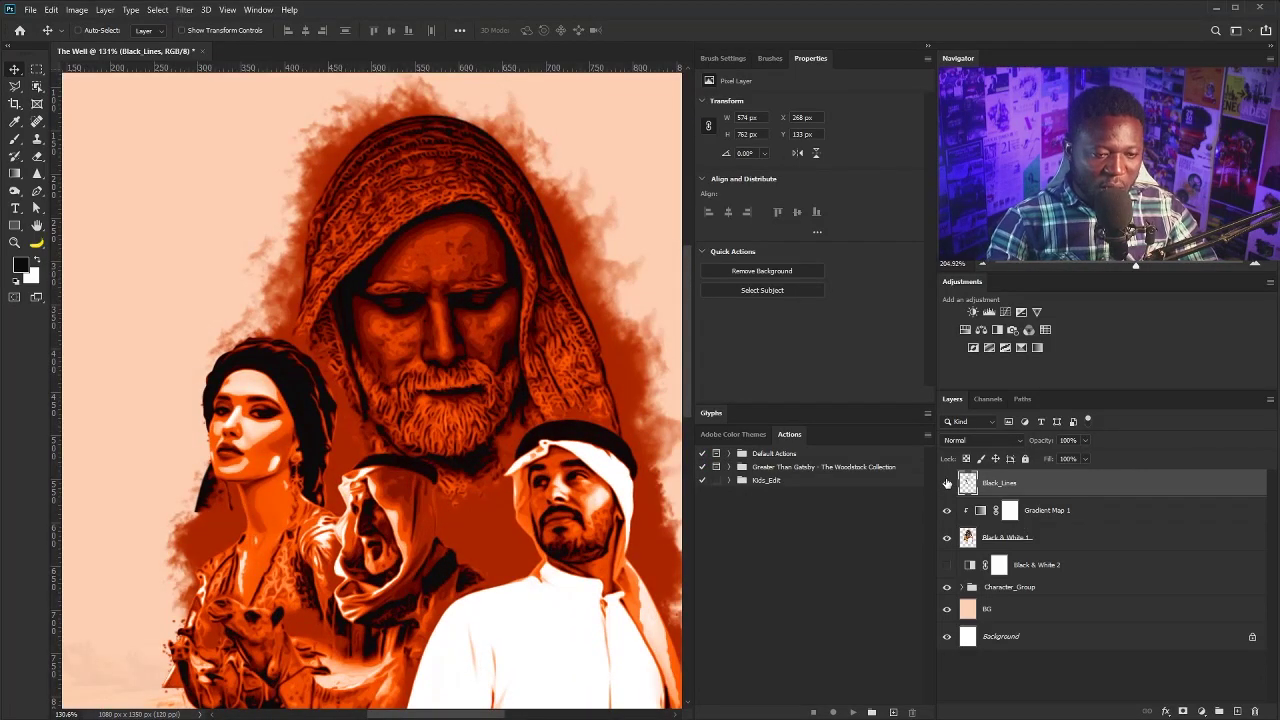
Hide Black_Lines, Gradient Map 1 and Black & White 1, and make the Black & White 2 adjustment visible and active.
drag(947, 484, 946, 512)
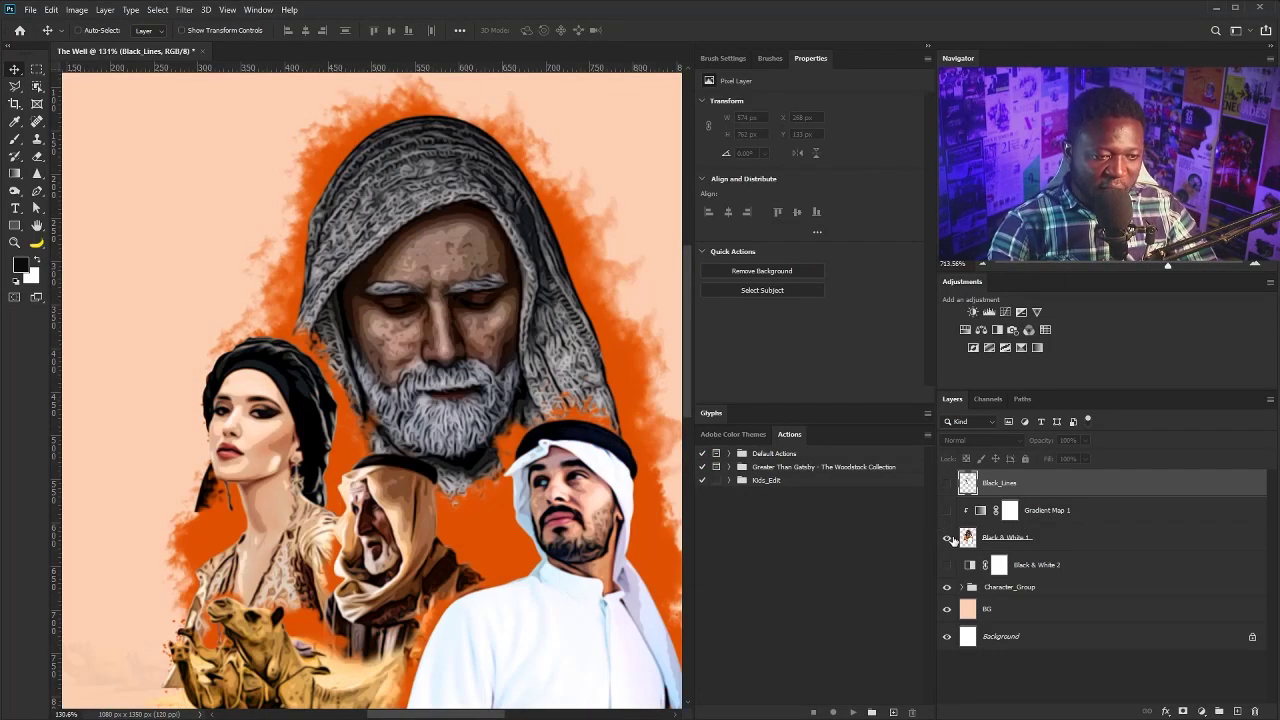
click(947, 538)
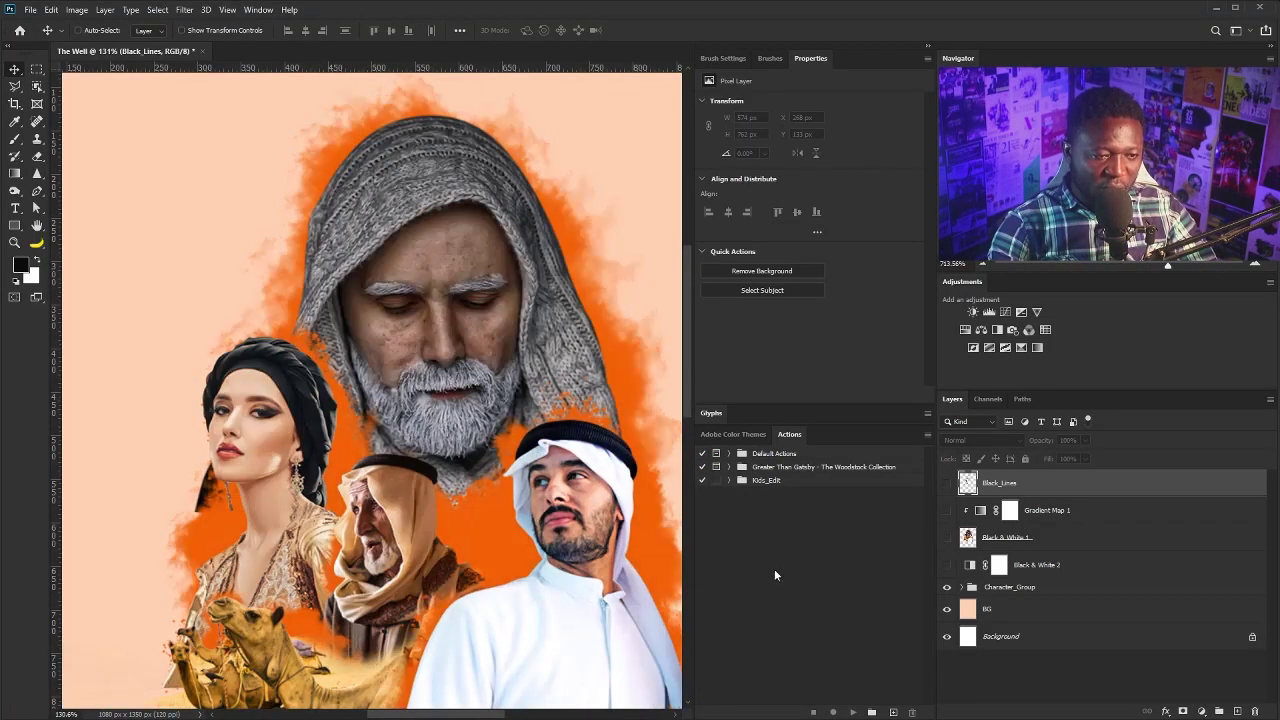
click(1026, 568)
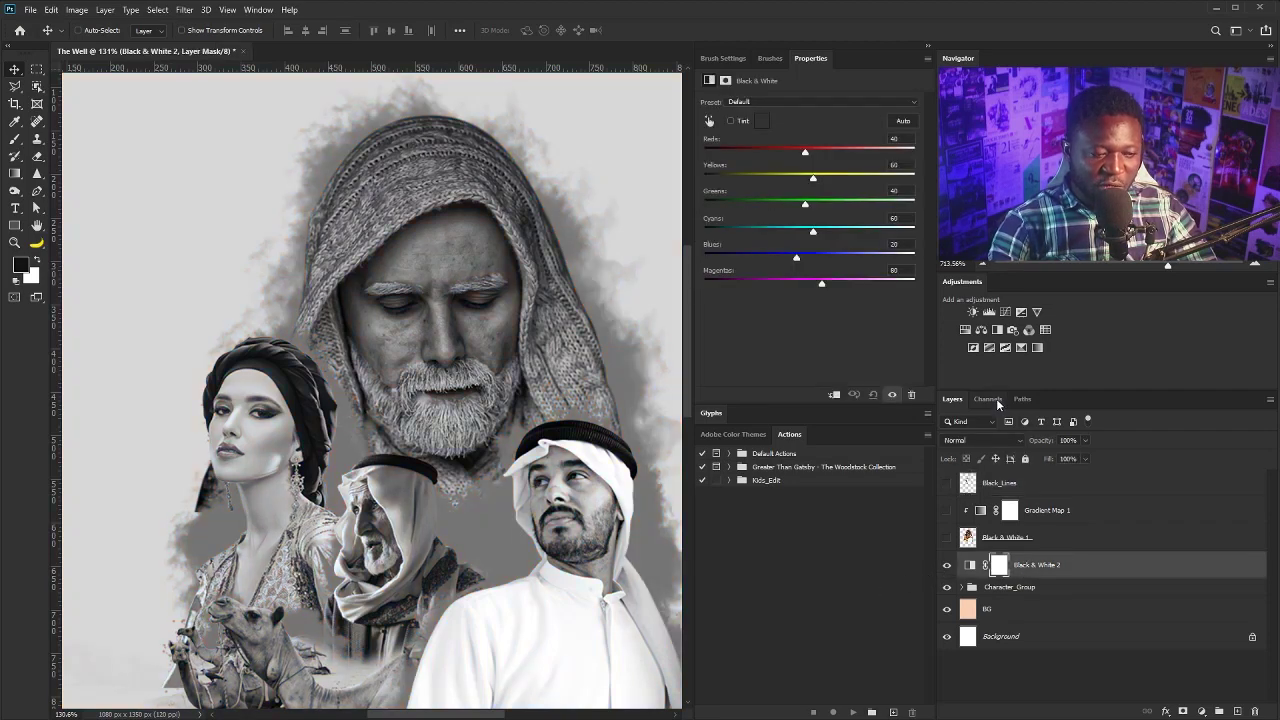
Duplicate the Green channel as a new channel.
click(990, 399)
click(992, 473)
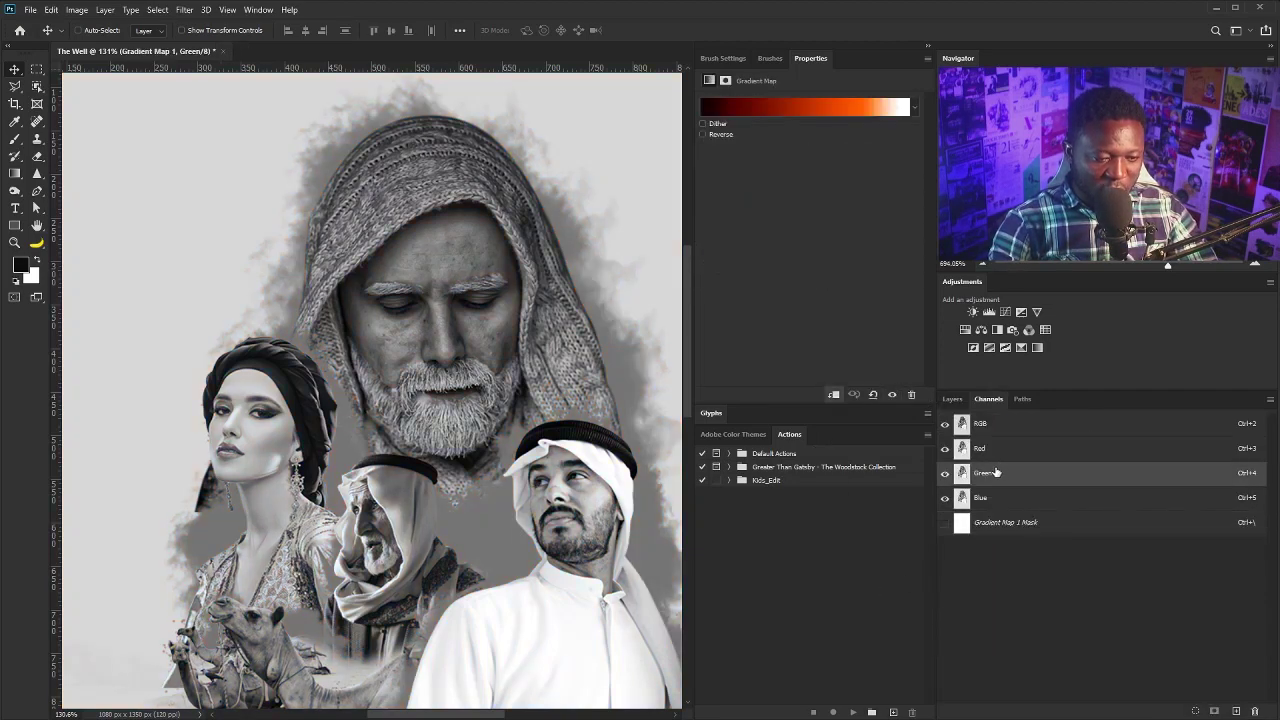
drag(995, 472, 1240, 708)
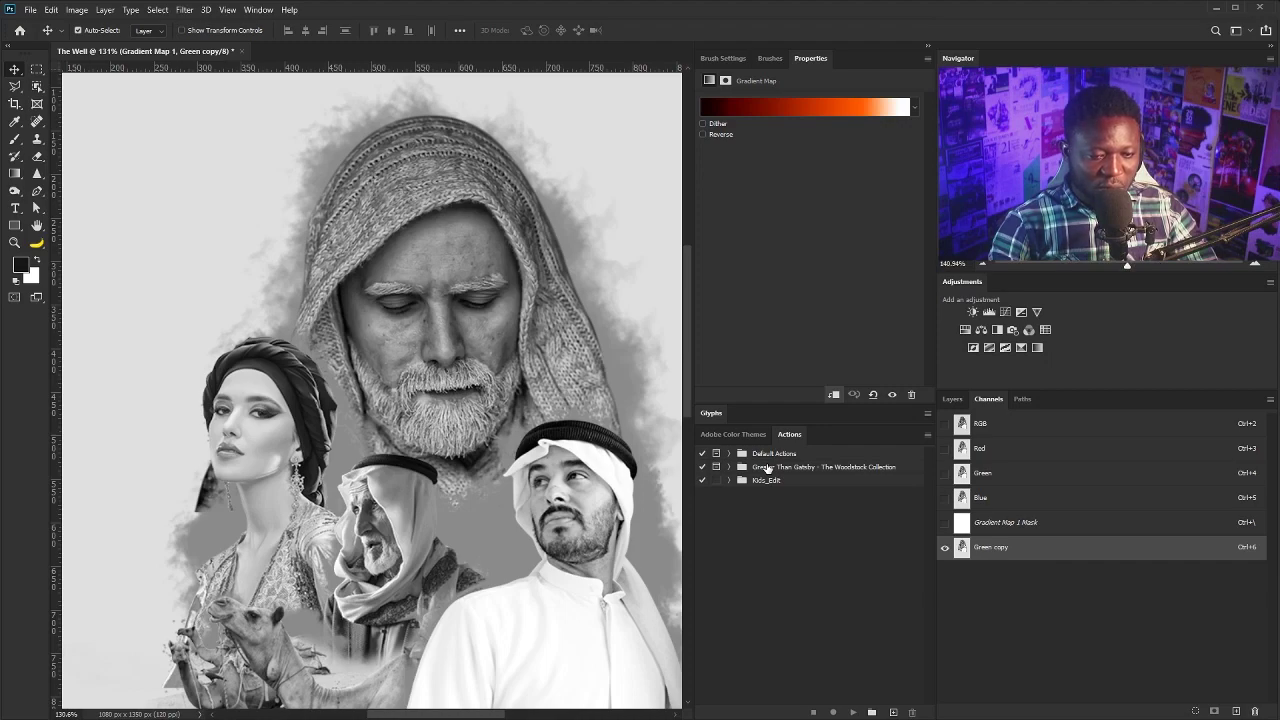
Apply Levels to the Green copy channel, bringing the shadow and highlight inputs close together for a hard black-and-white image.
key(ctrl+l)
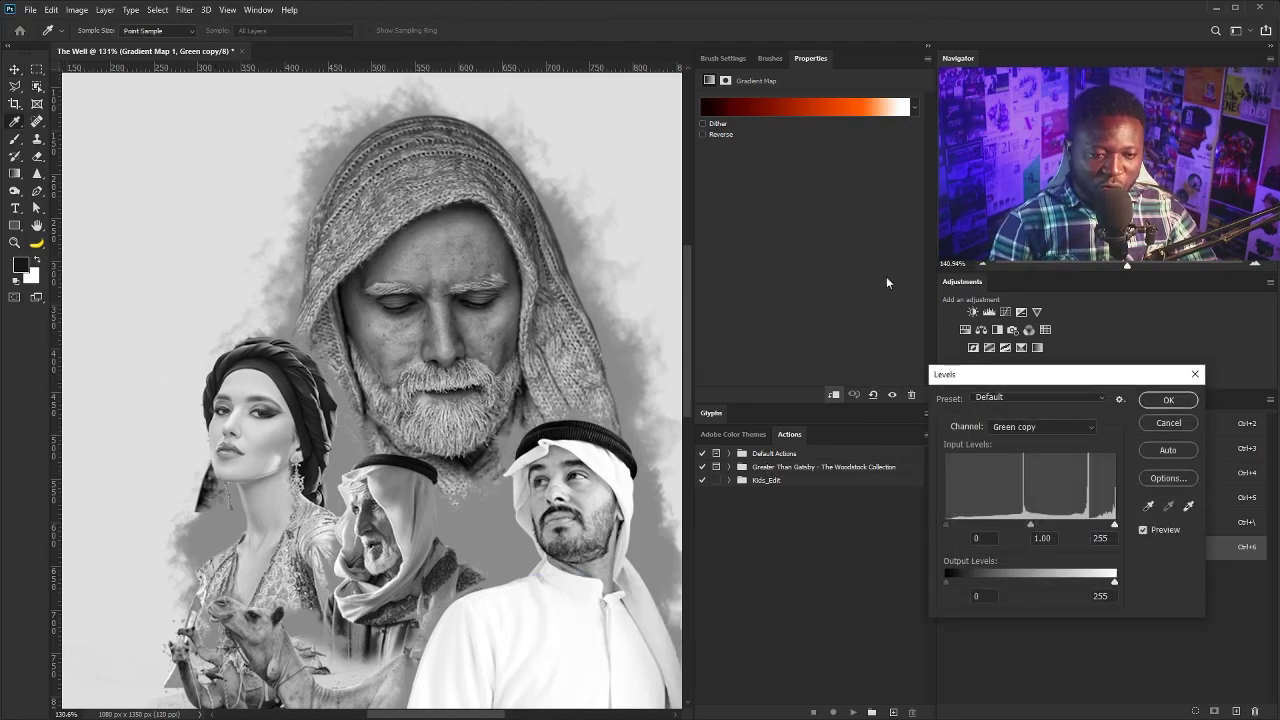
drag(1030, 524, 1088, 524)
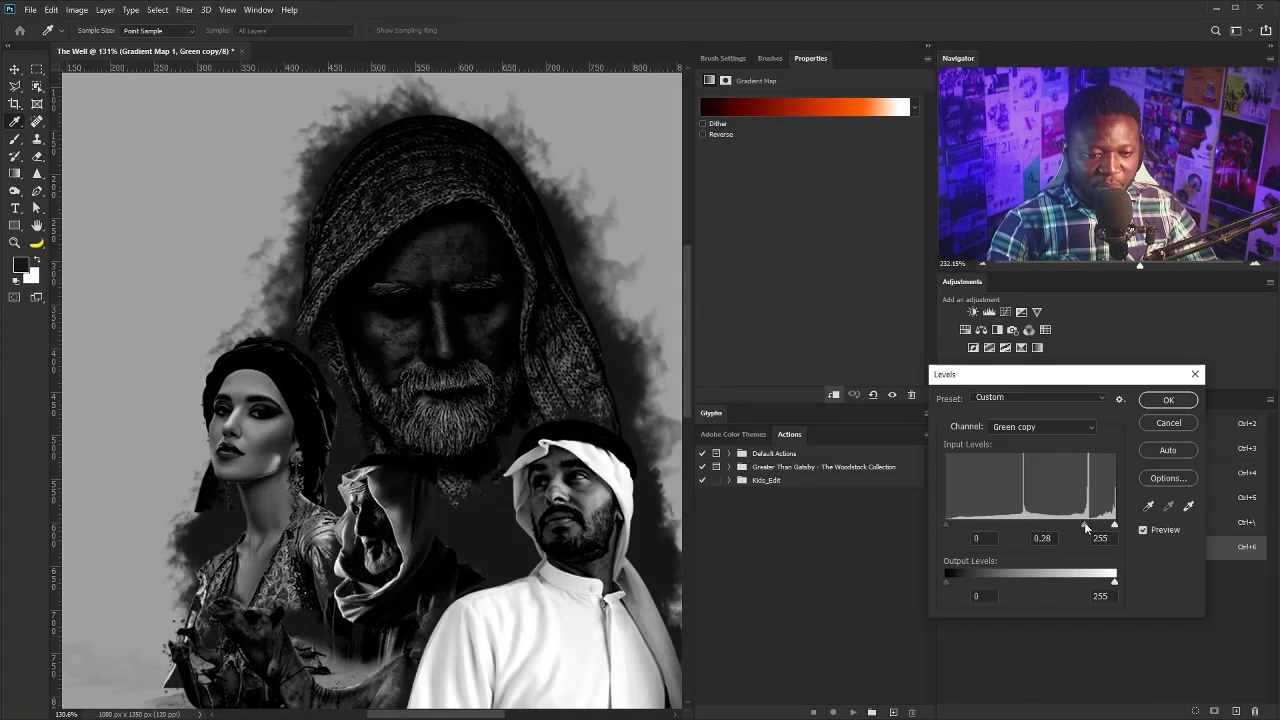
drag(946, 524, 976, 521)
drag(1114, 524, 1099, 525)
drag(975, 523, 1068, 525)
click(1163, 406)
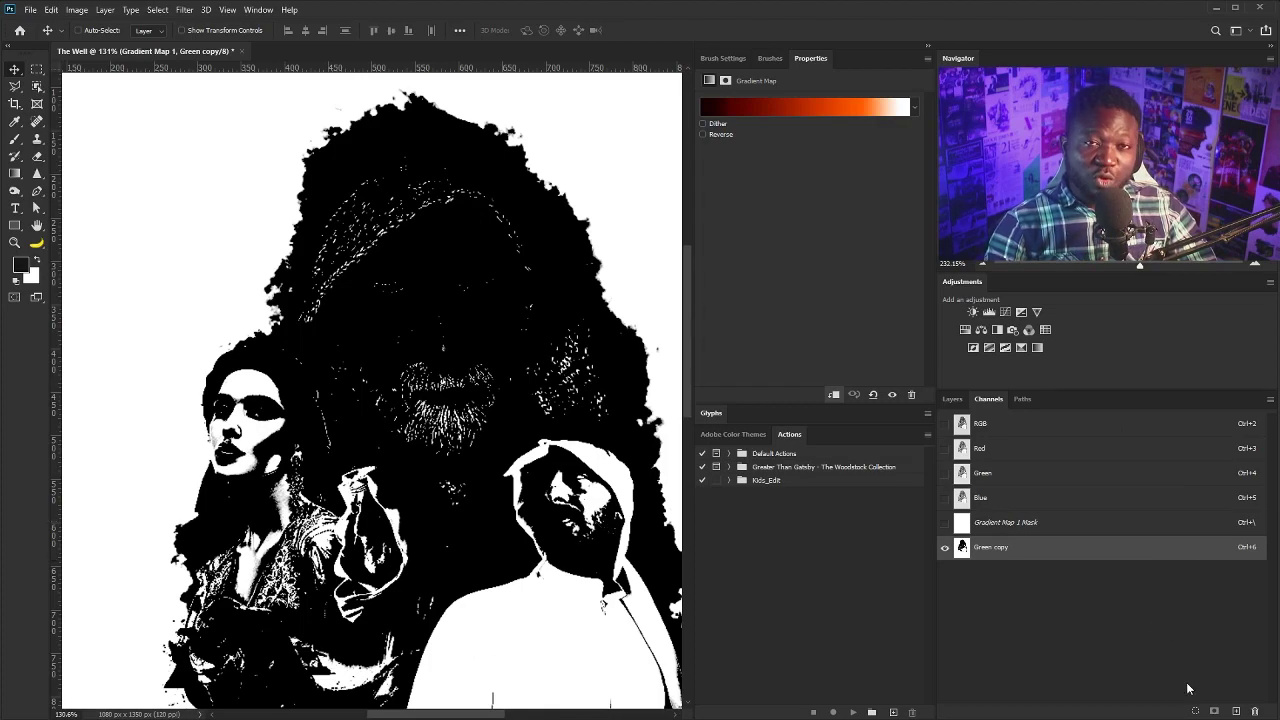
Load the Green copy channel as a selection and make Gradient Map 1 the active layer.
click(1196, 712)
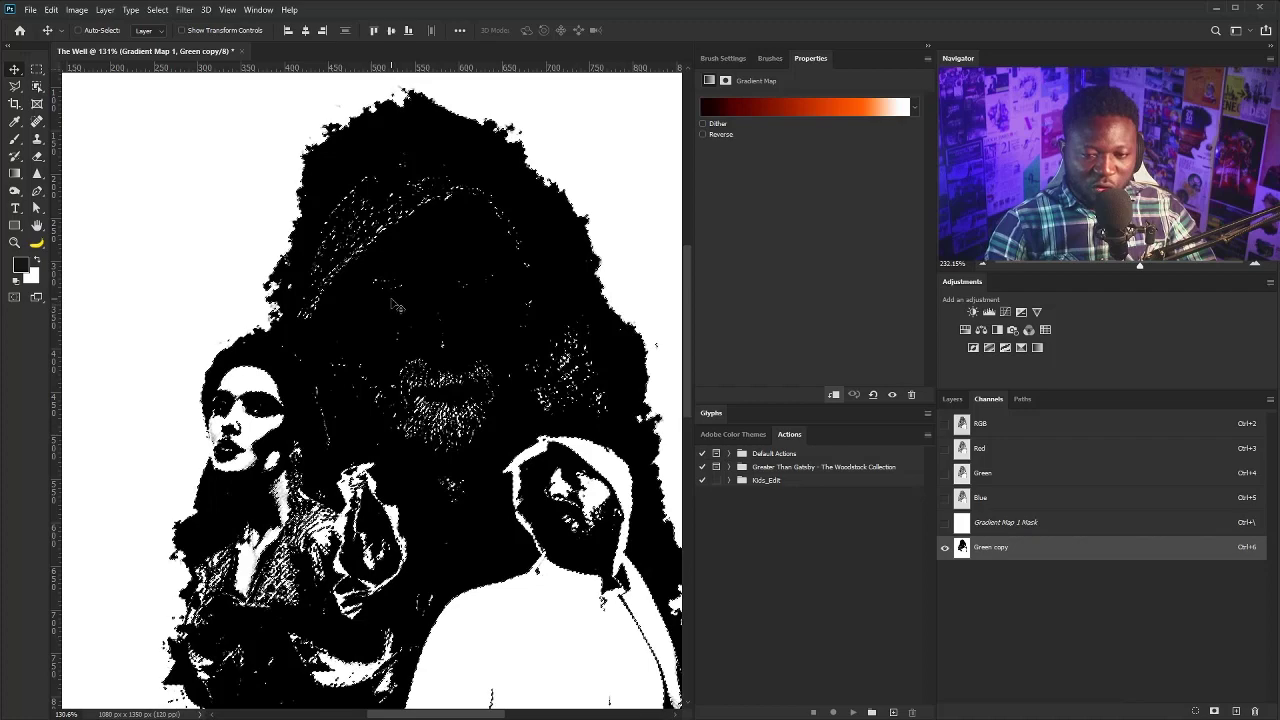
click(951, 399)
click(1062, 510)
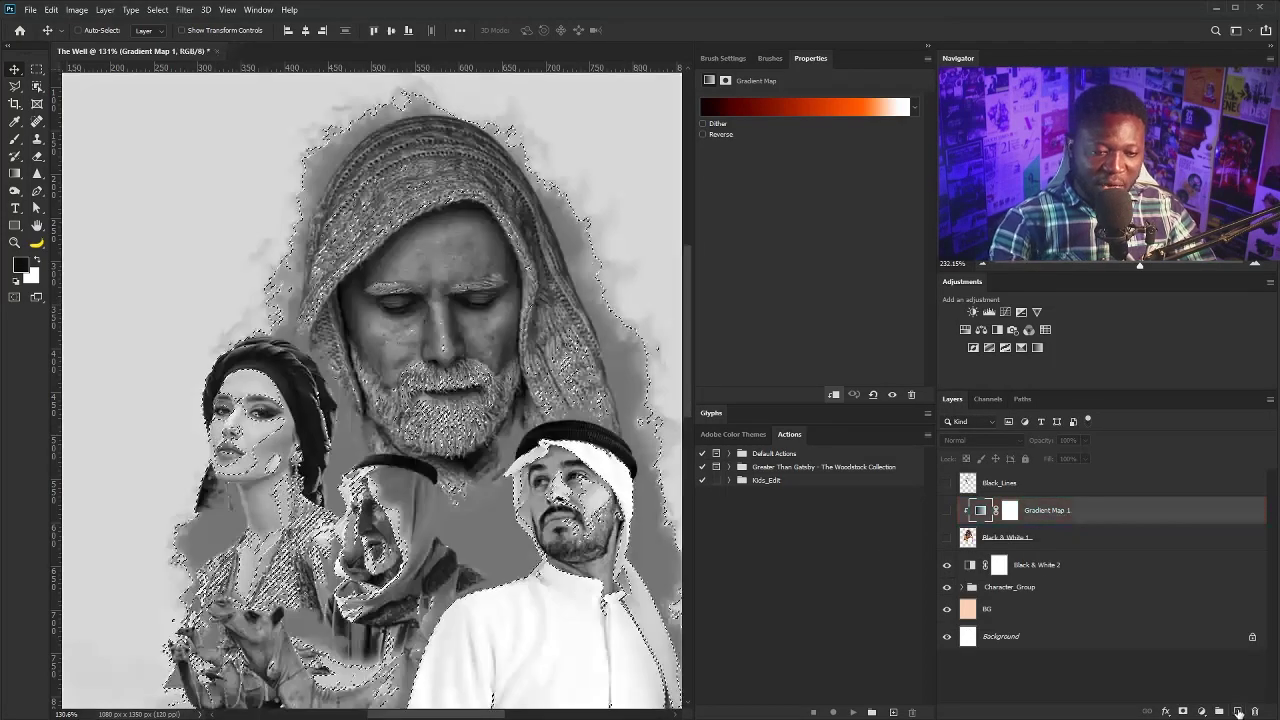
Create a new layer named White above Gradient Map 1 and fill the selection with the white background color.
click(1238, 711)
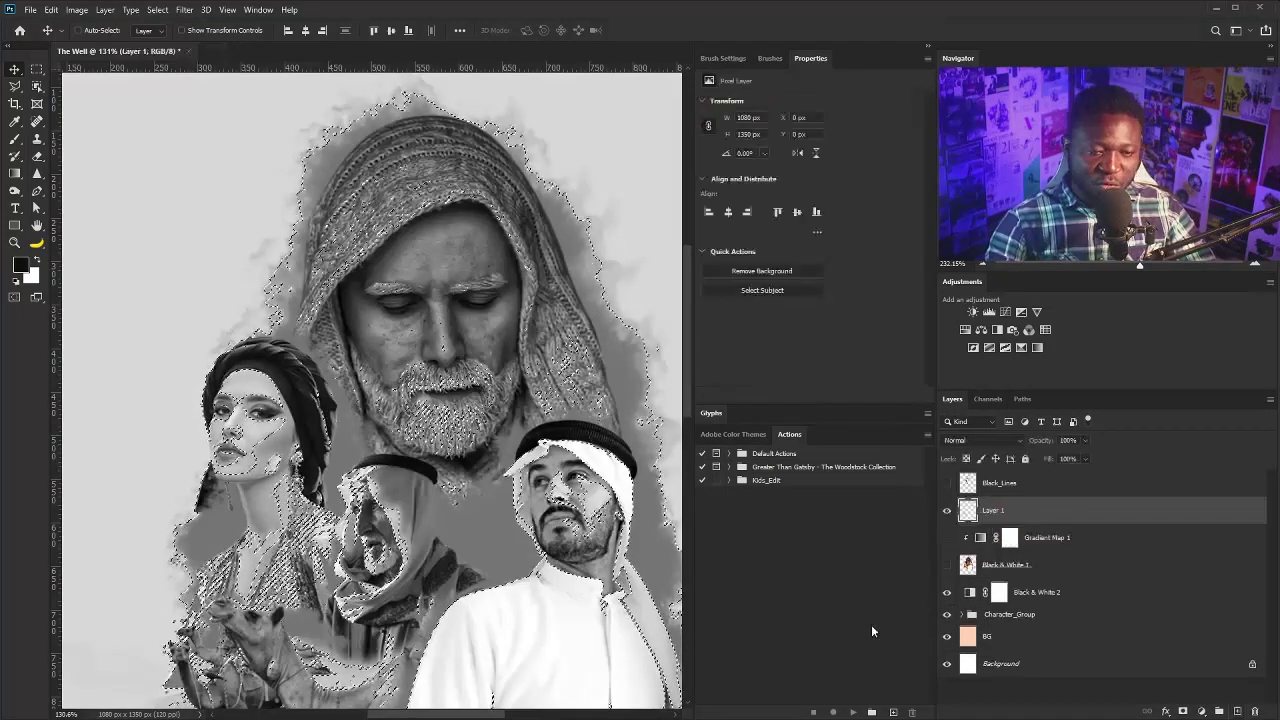
double_click(993, 512)
text(White)
key(Return)
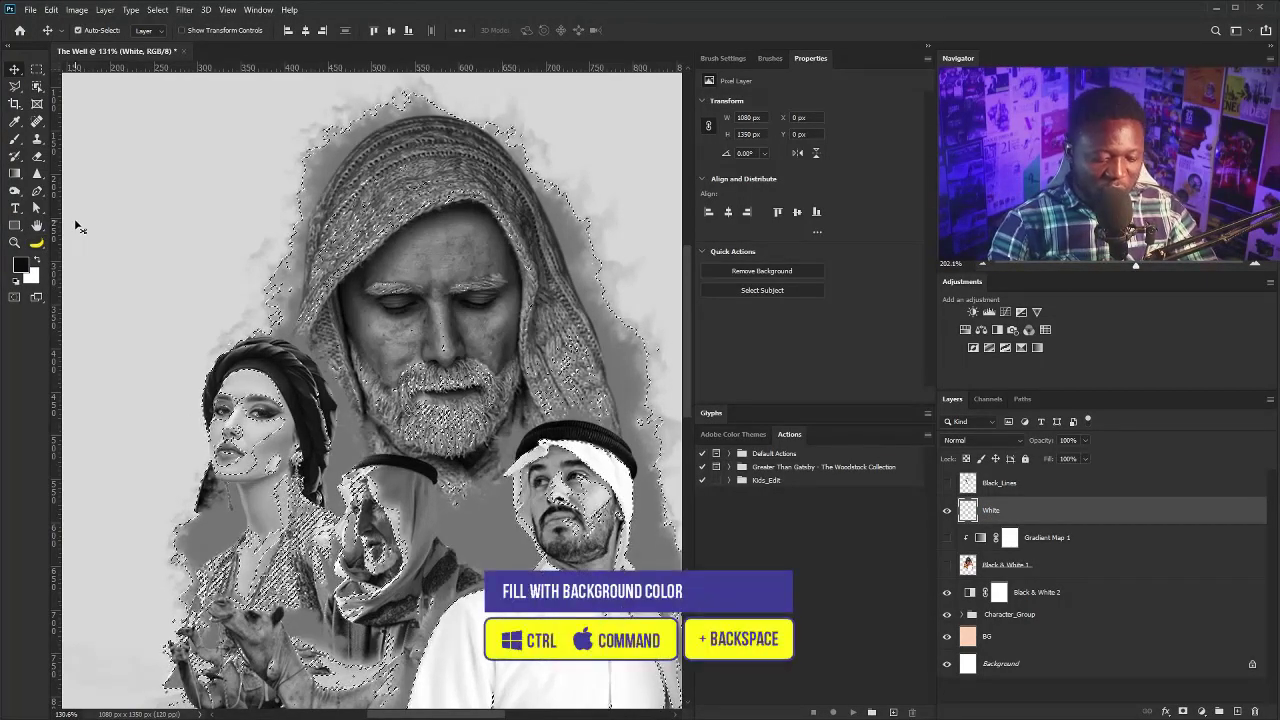
key(ctrl+BackSpace)
Hide the Black & White 2 layer and show Black & White 1 and Gradient Map 1.
click(947, 594)
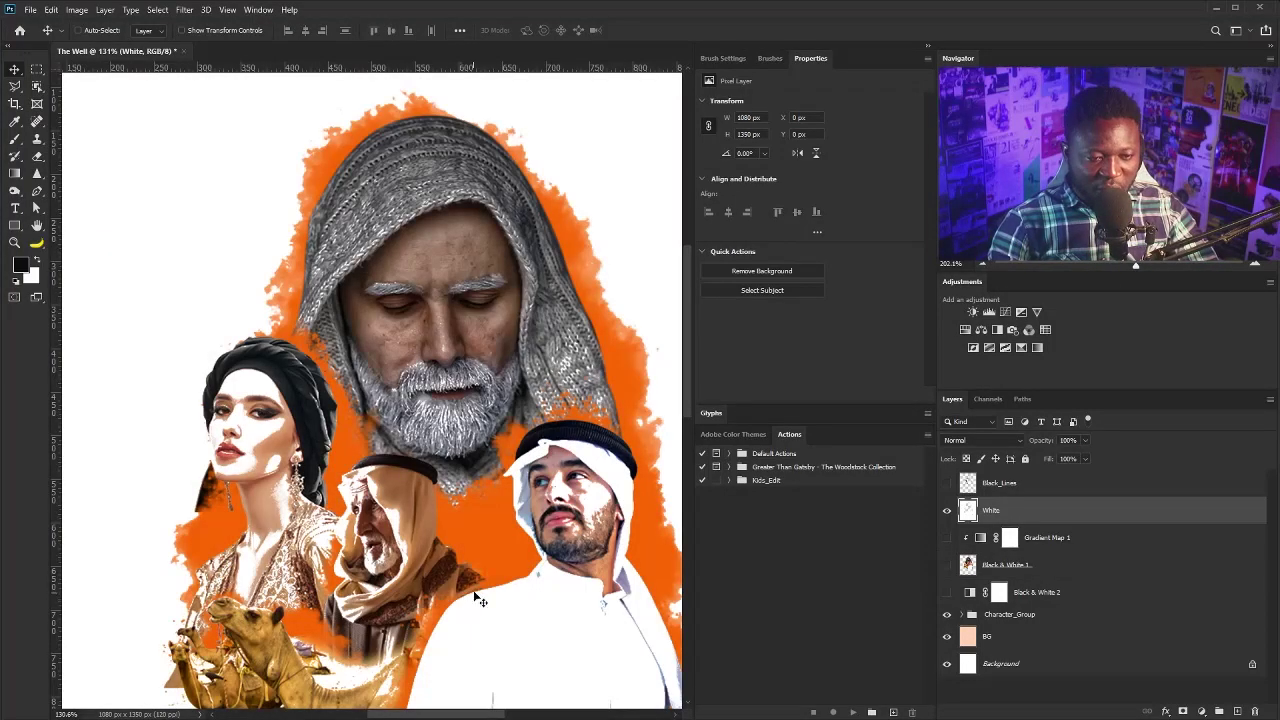
scroll(616, 480, down, 3)
click(947, 565)
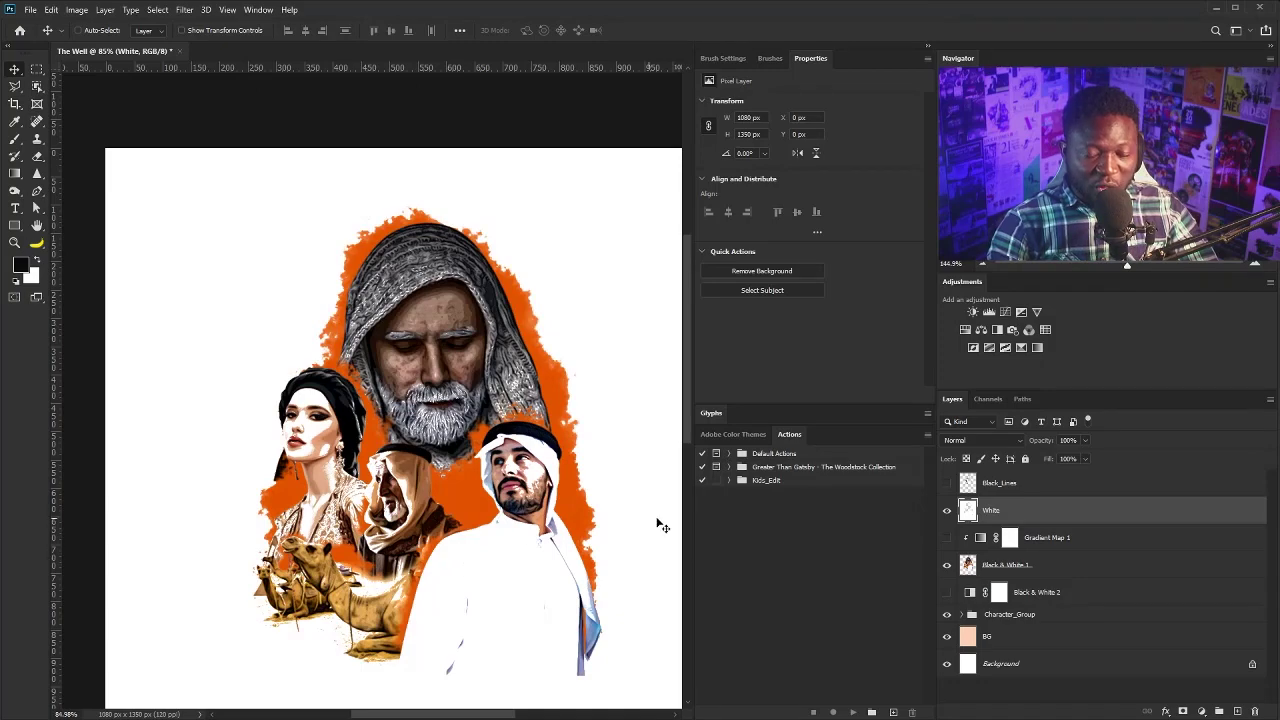
click(947, 538)
scroll(380, 415, up, 3)
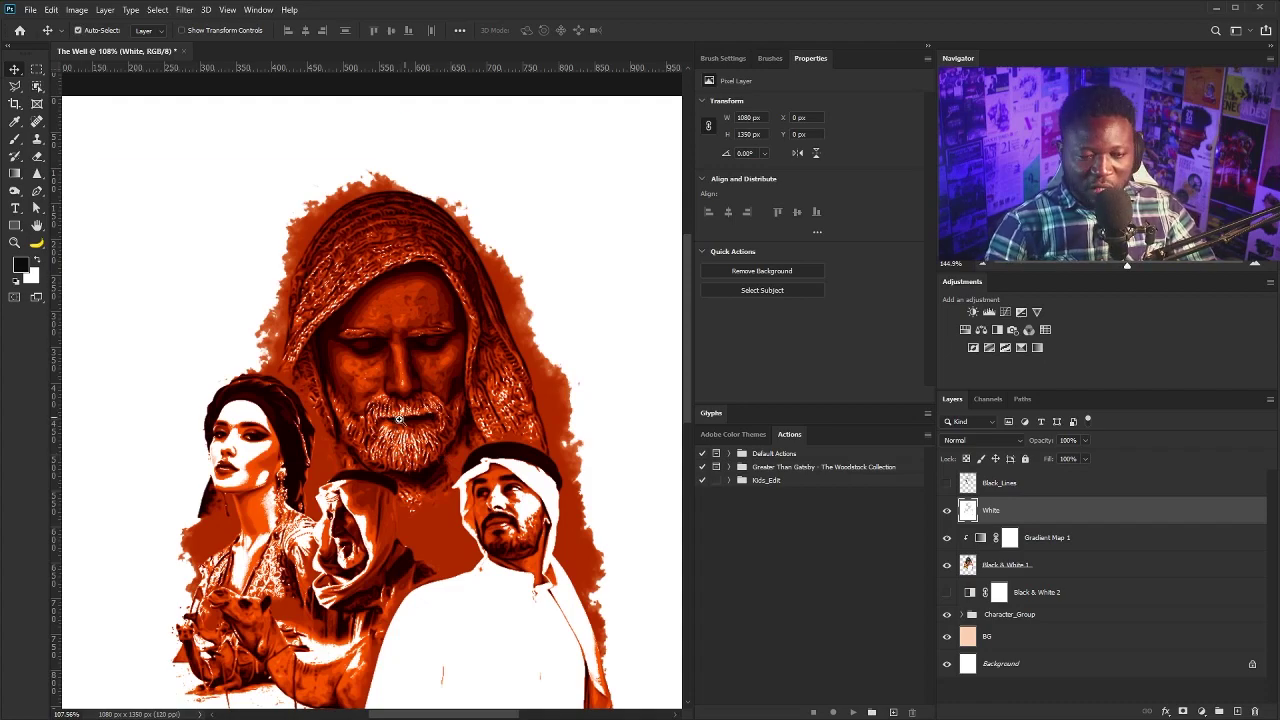
Set the White layer's opacity to 20%.
scroll(399, 418, up, 1)
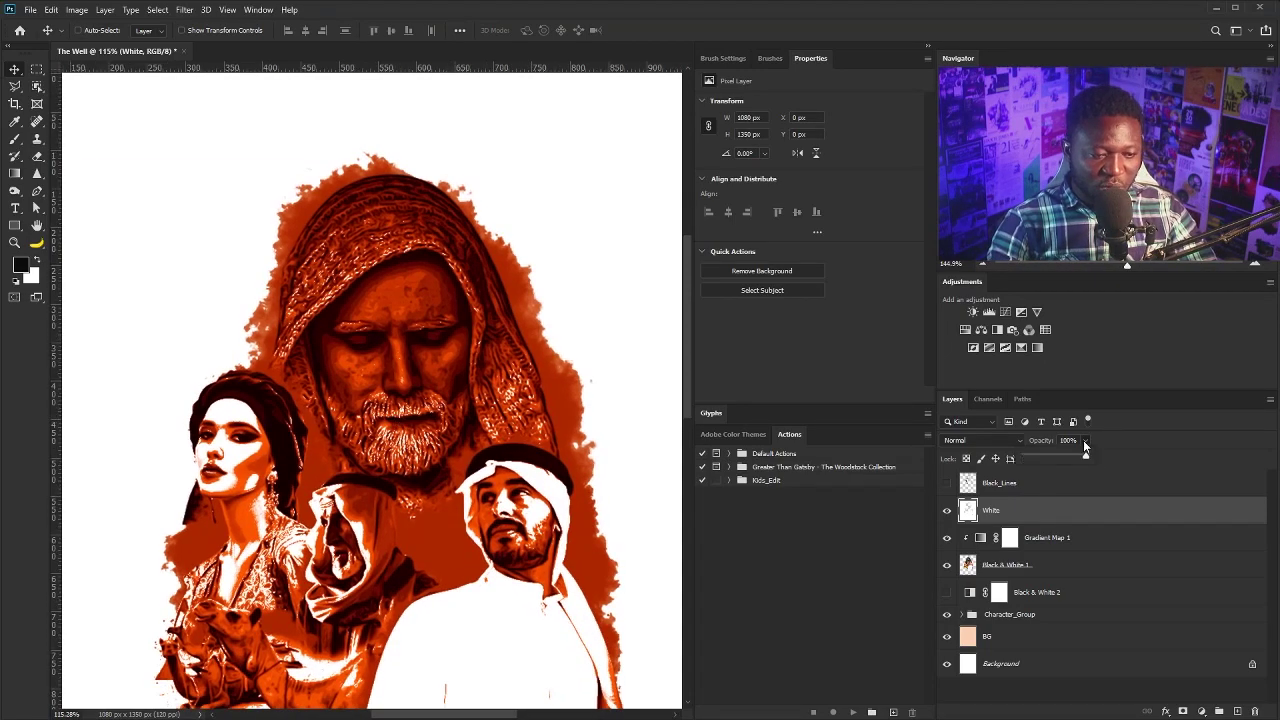
drag(1067, 460, 1034, 460)
scroll(438, 415, down, 3)
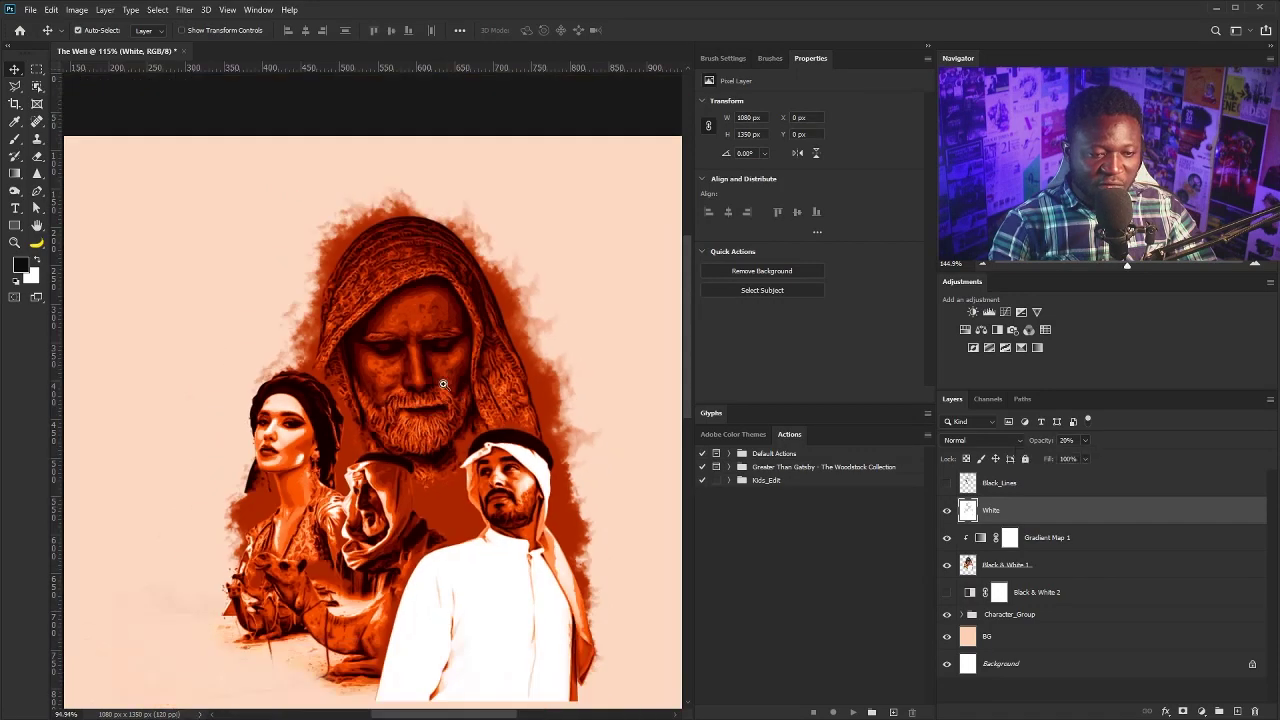
scroll(577, 505, up, 3)
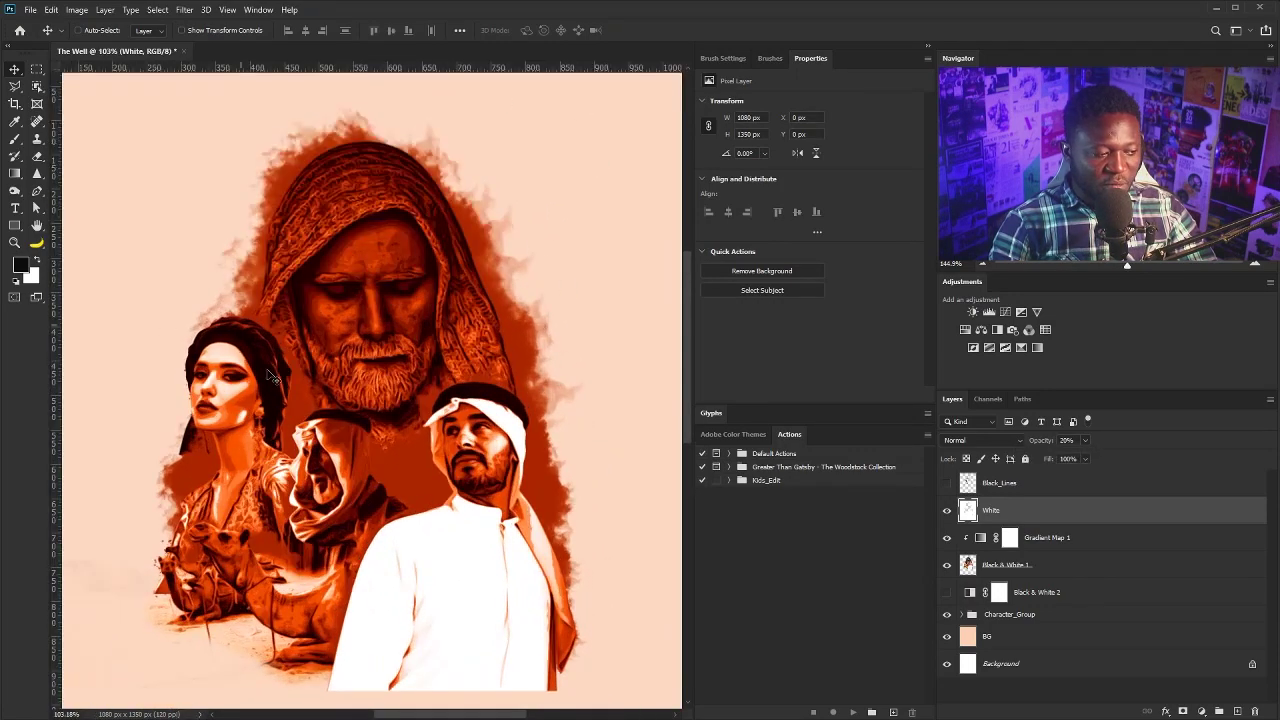
Add a mask to the White layer and paint black on it beside the figures with an 80 px soft round brush.
click(1185, 711)
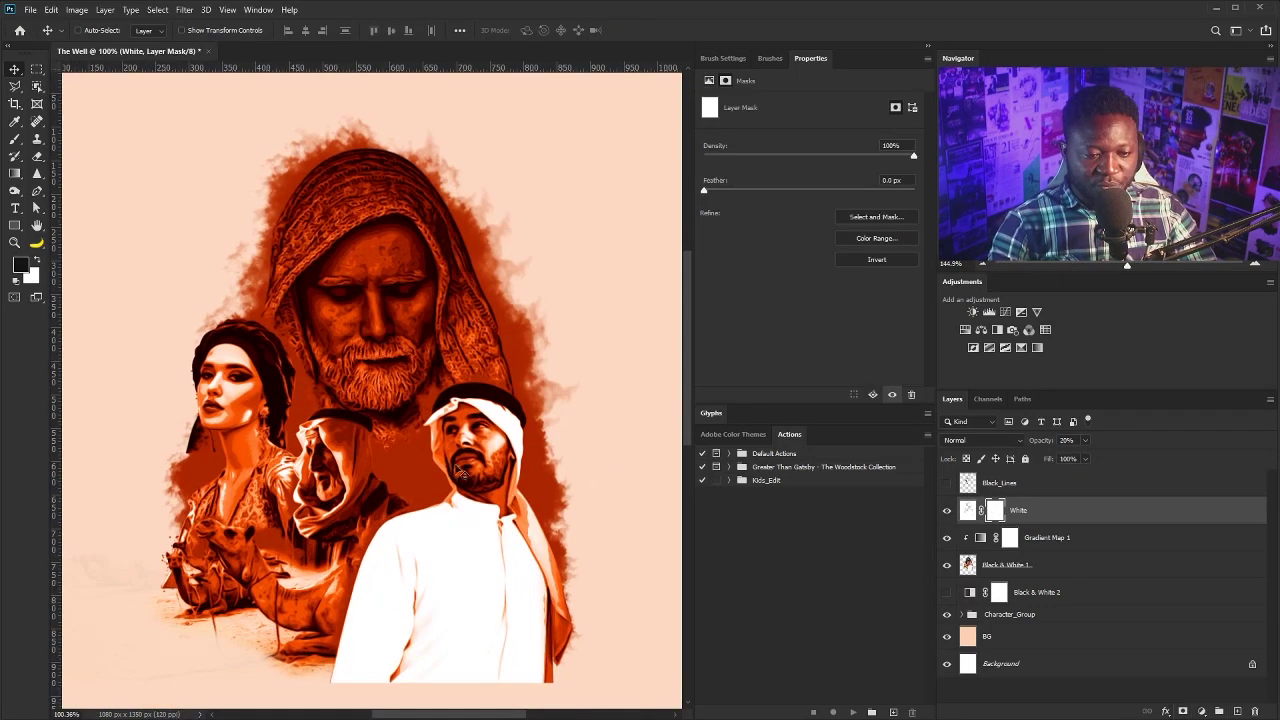
scroll(416, 393, down, 2)
scroll(368, 383, up, 1)
key(b)
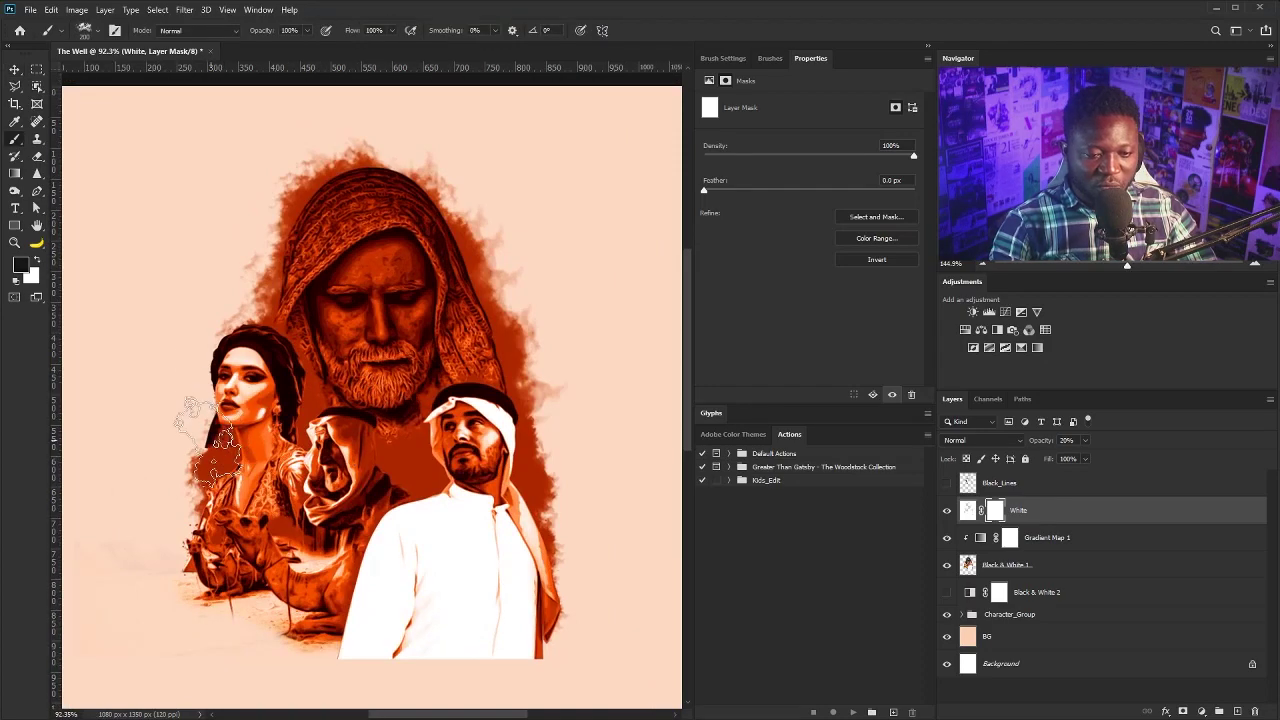
key(F5)
mouse_move(158, 452)
mouse_down()
mouse_move(183, 426)
mouse_move(209, 297)
mouse_up()
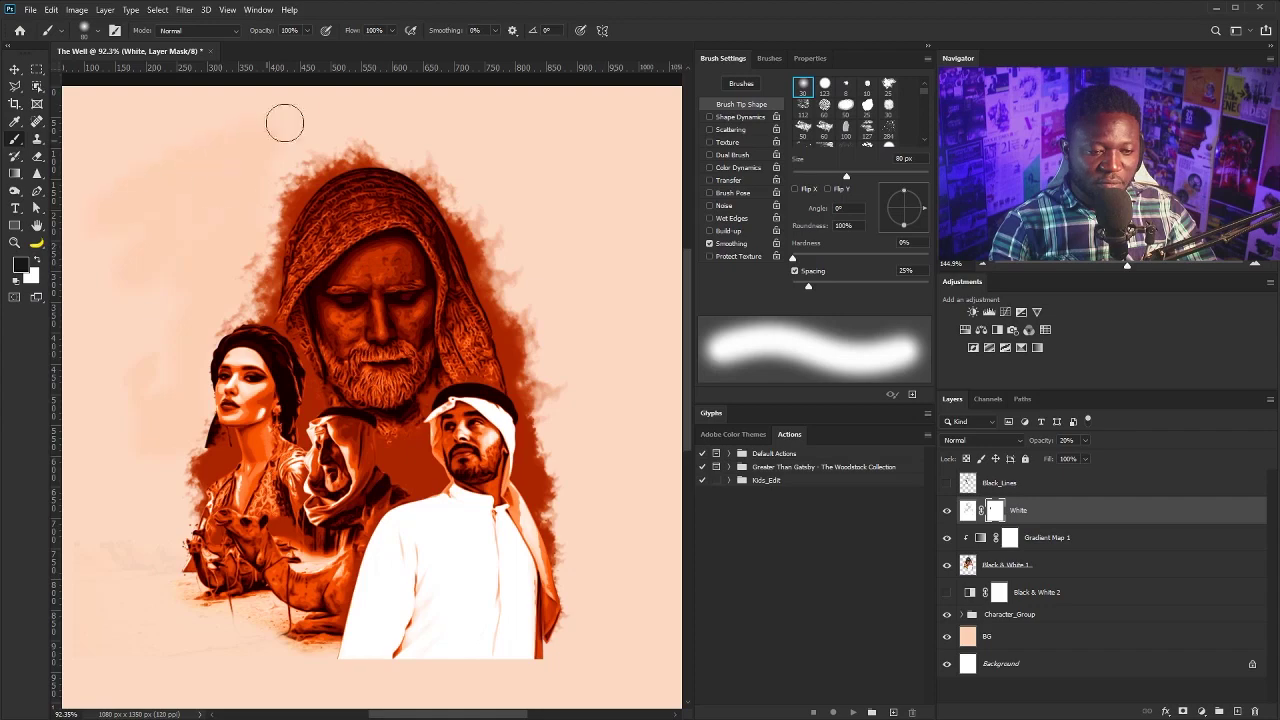
Mask out the remaining white around the figures with a 150 px soft brush, and hide Character_Group.
key(ctrl+0)
key(bracketright)
key(bracketright)
key(bracketright)
key(bracketright)
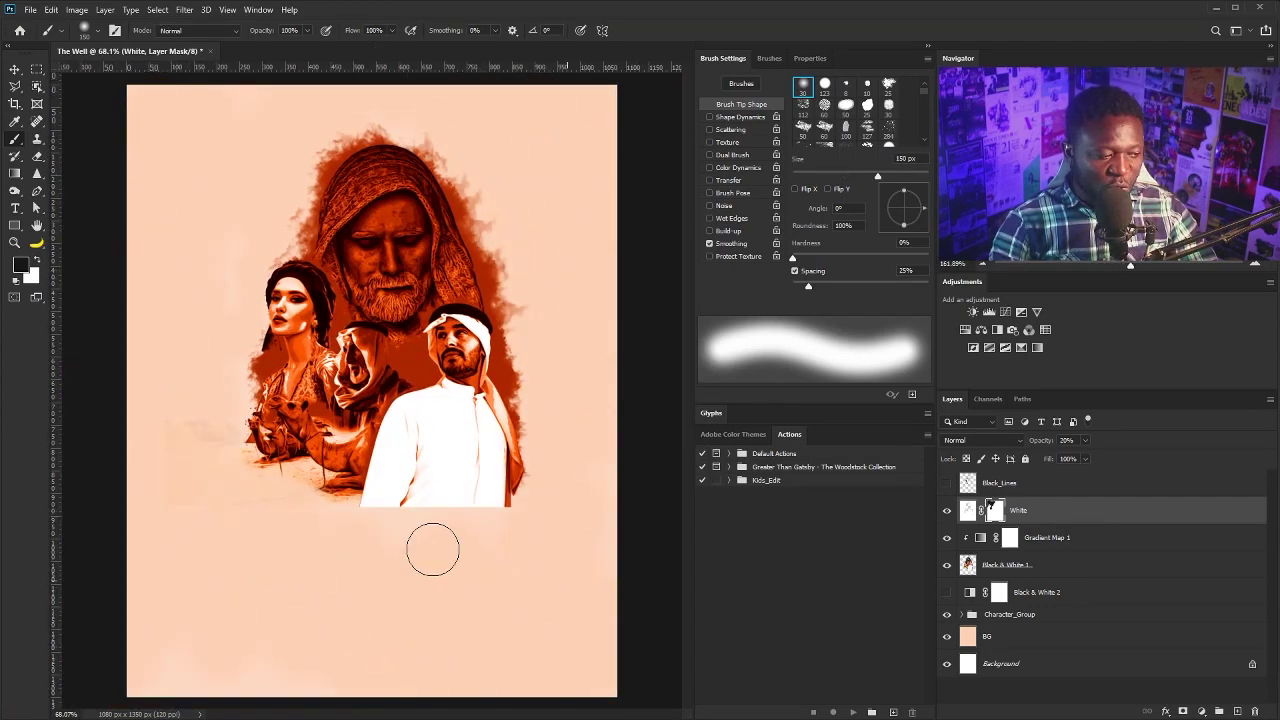
click(946, 615)
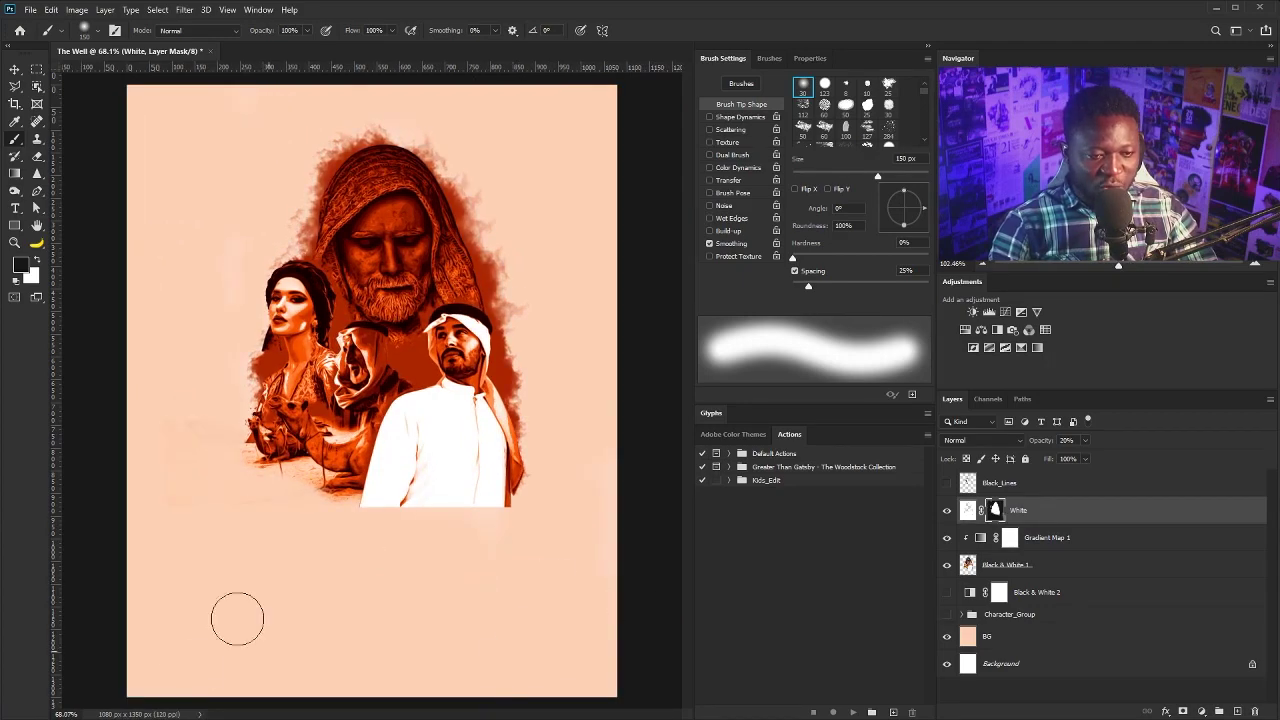
drag(349, 164, 385, 309)
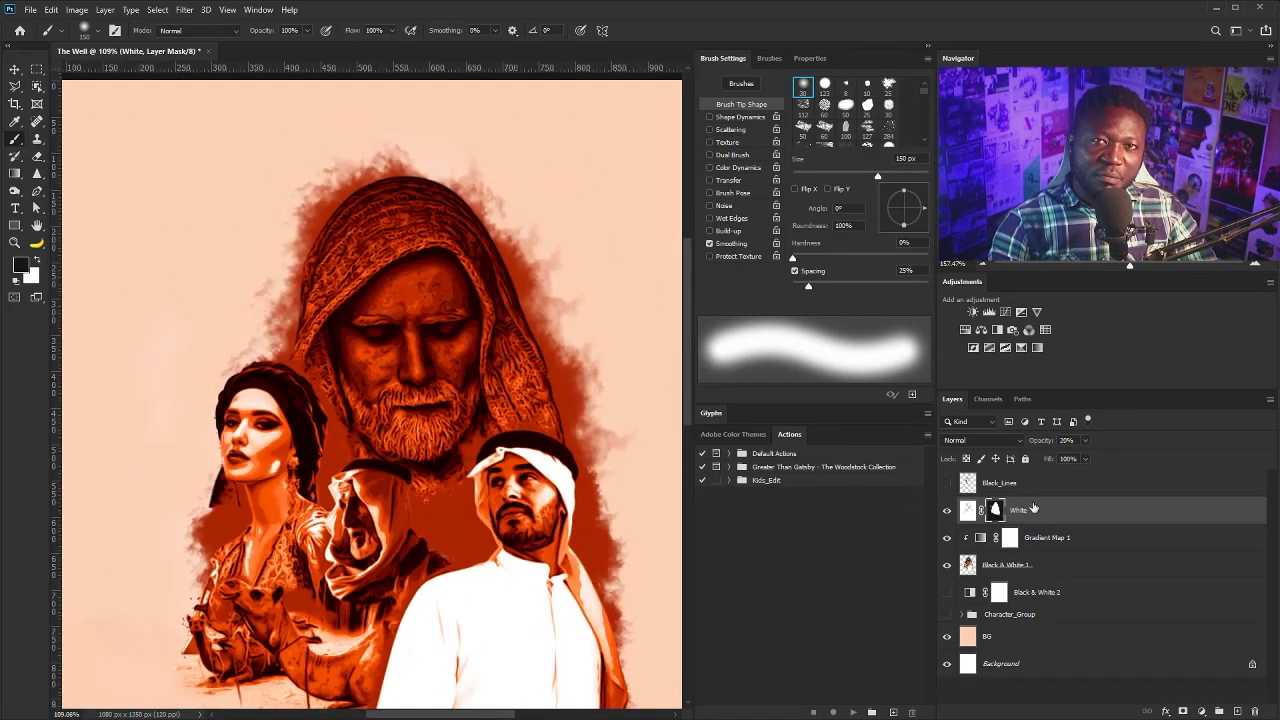
Duplicate the White layer with its mask and set the copy's opacity to 96%.
drag(1035, 500, 1238, 710)
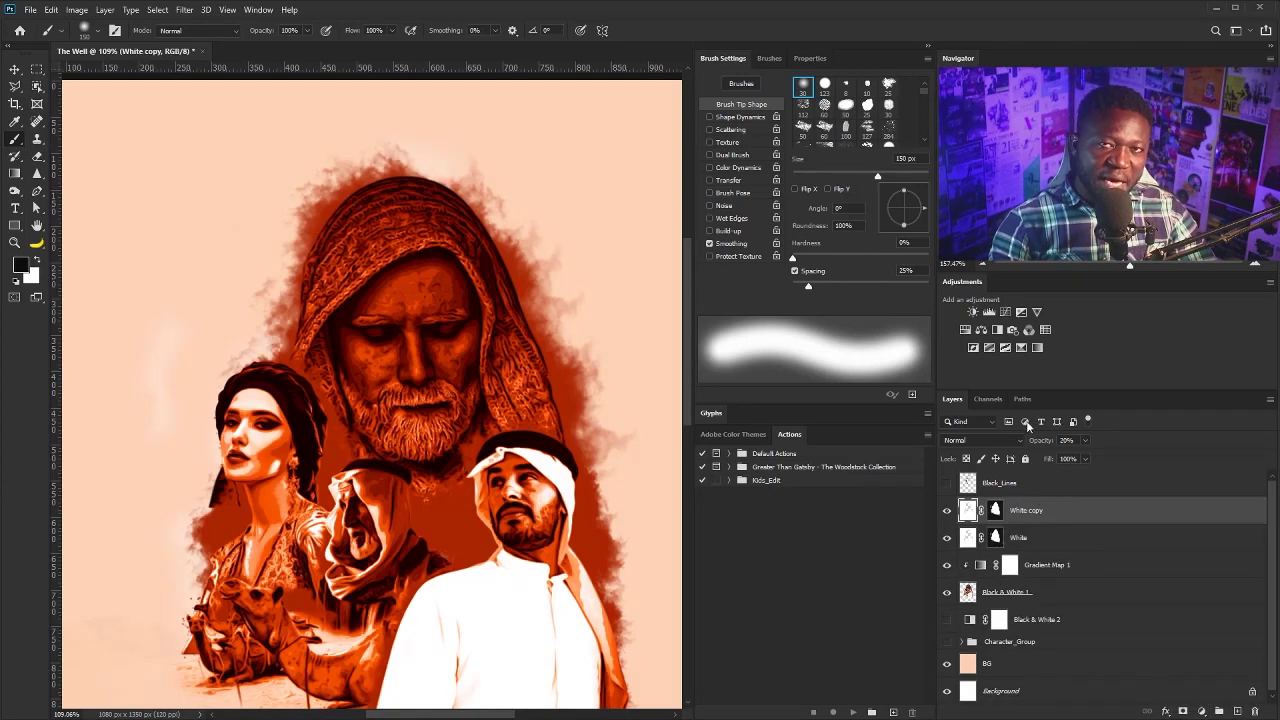
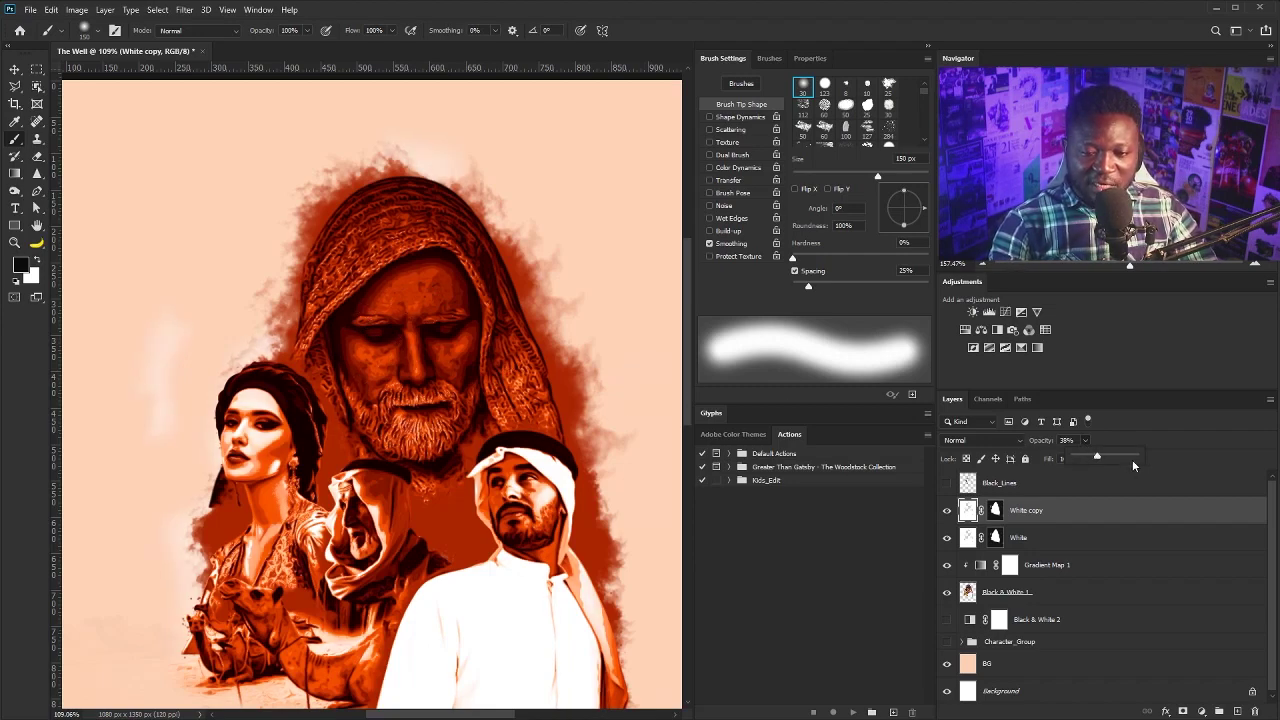
drag(1115, 454, 1134, 453)
key(Return)
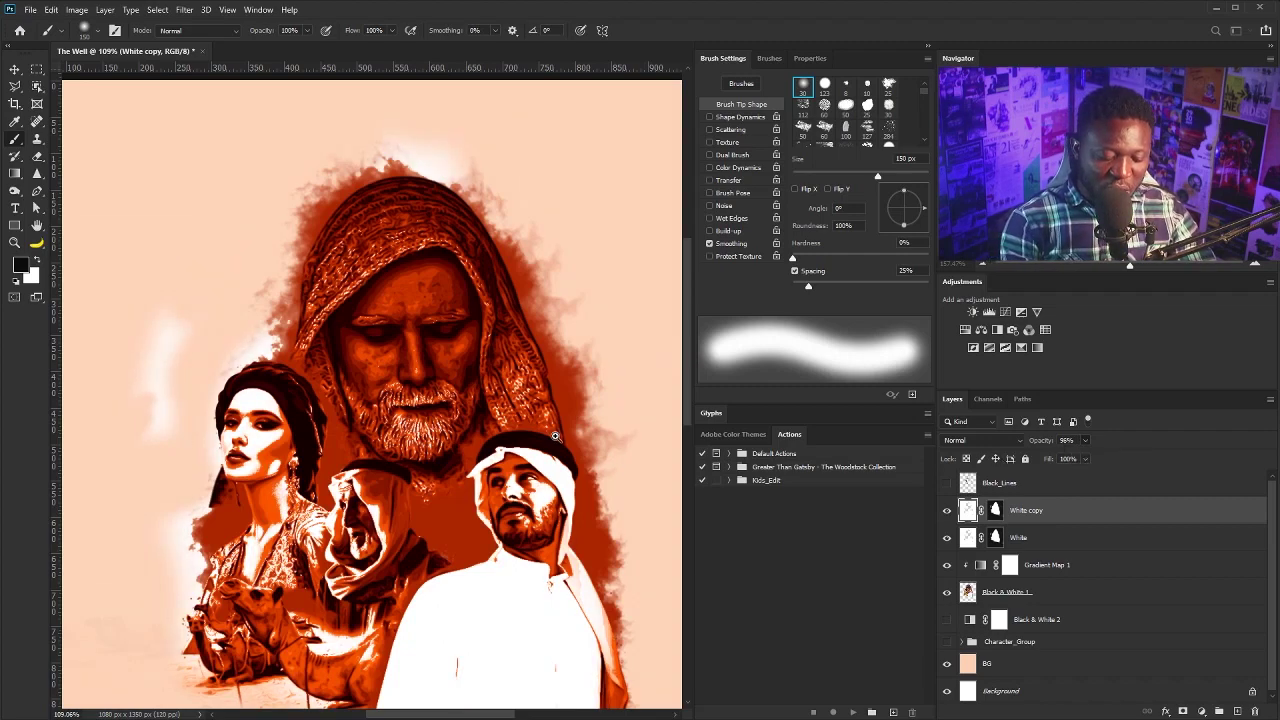
Lasso the woman, camels, two front men and stray white patches beside the hood, and fill the selection black on the White copy layer's mask.
scroll(420, 400, down, 5)
scroll(290, 370, up, 6)
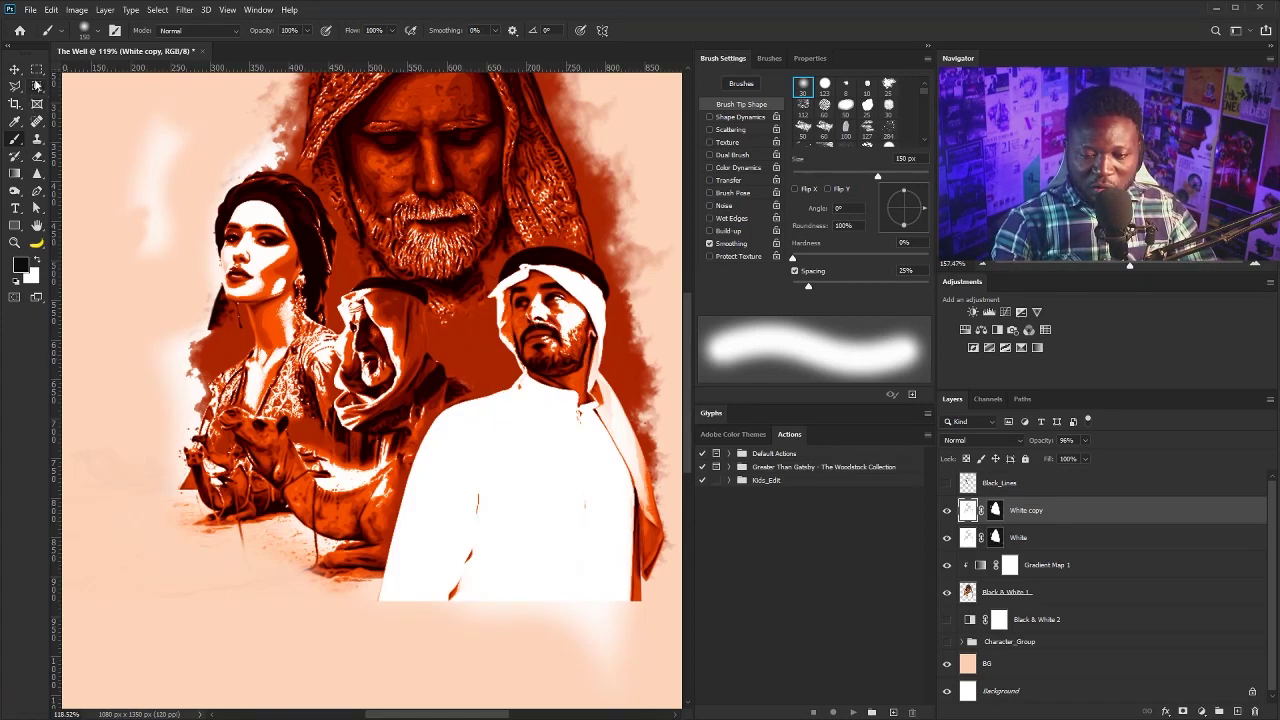
drag(15, 86, 68, 90)
scroll(141, 200, up, 5)
mouse_move(141, 200)
mouse_down()
mouse_move(262, 216)
mouse_move(355, 365)
mouse_move(440, 442)
mouse_move(518, 400)
mouse_move(662, 465)
mouse_move(670, 660)
mouse_move(654, 594)
mouse_move(189, 591)
mouse_move(188, 520)
mouse_up()
mouse_move(356, 450)
mouse_down()
mouse_move(285, 450)
mouse_move(340, 450)
mouse_up()
mouse_move(229, 245)
mouse_down()
mouse_move(287, 420)
mouse_move(303, 598)
mouse_move(228, 244)
mouse_up()
drag(490, 82, 398, 216)
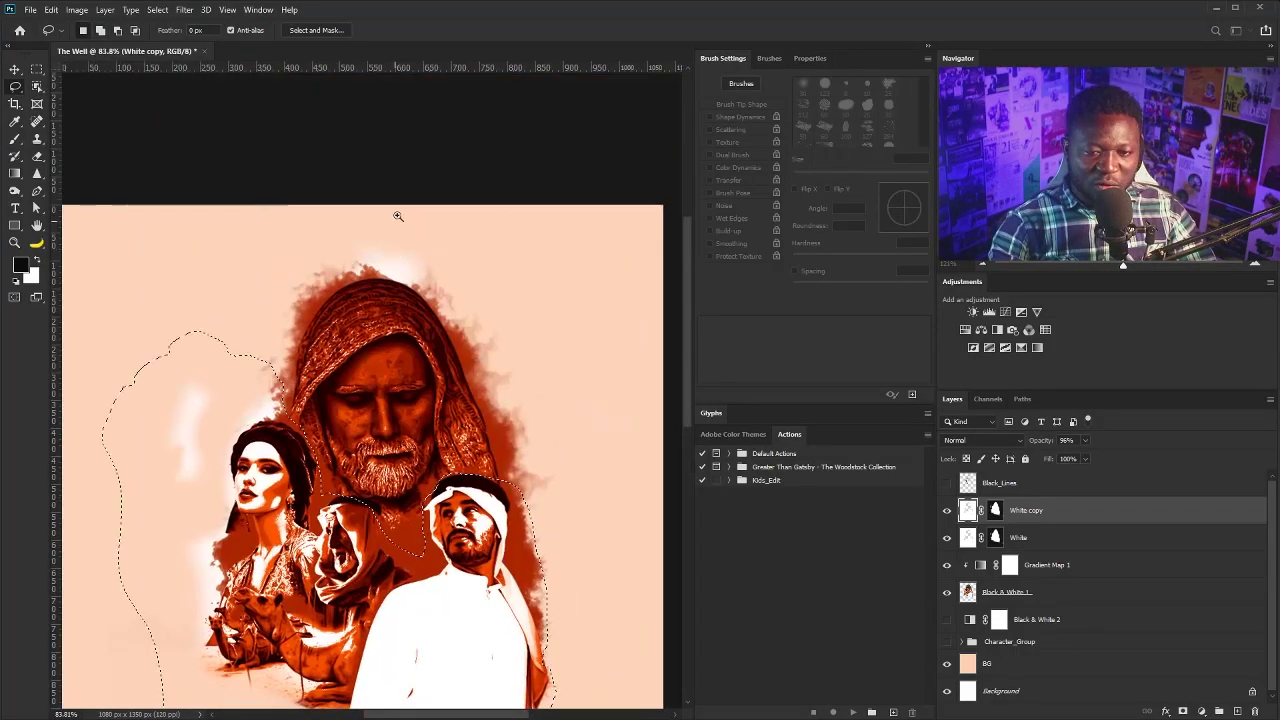
scroll(397, 216, up, 3)
mouse_move(318, 369)
mouse_down()
mouse_move(480, 423)
mouse_move(485, 238)
mouse_move(295, 243)
mouse_up()
mouse_move(447, 403)
mouse_down()
mouse_move(590, 590)
mouse_move(586, 327)
mouse_up()
scroll(624, 377, down, 3)
drag(624, 377, 498, 110)
click(995, 510)
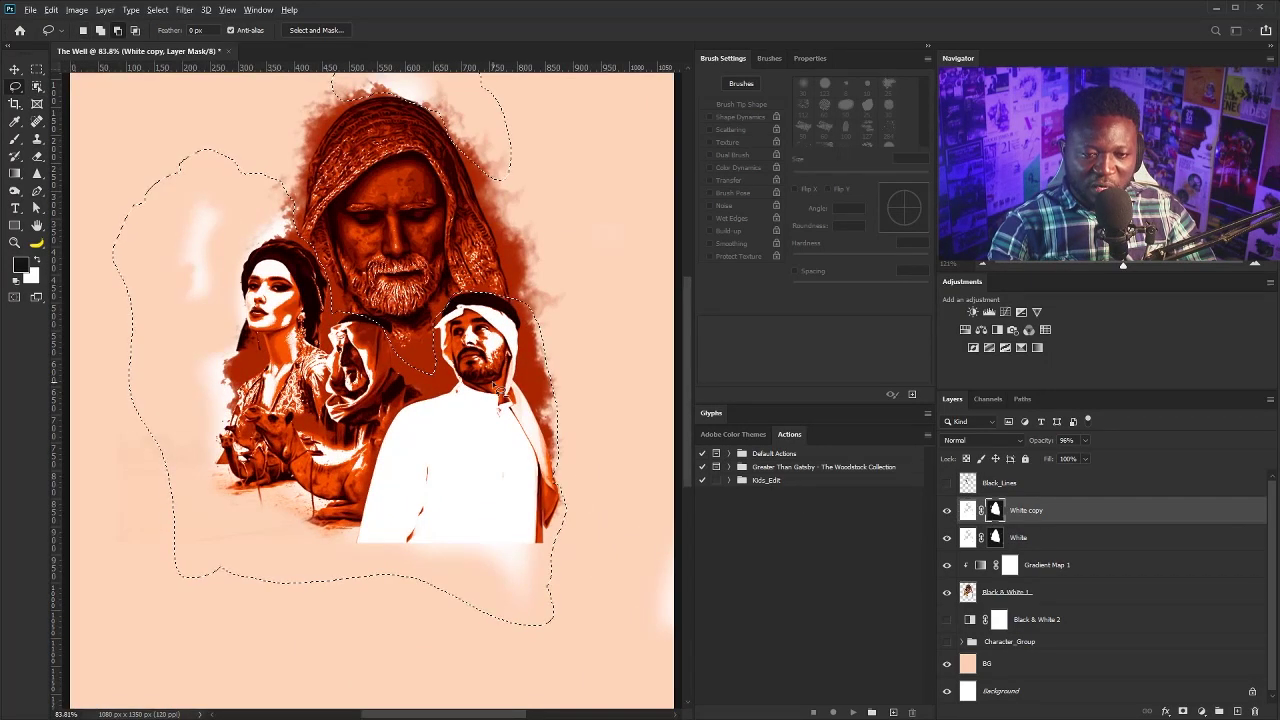
key(alt+BackSpace)
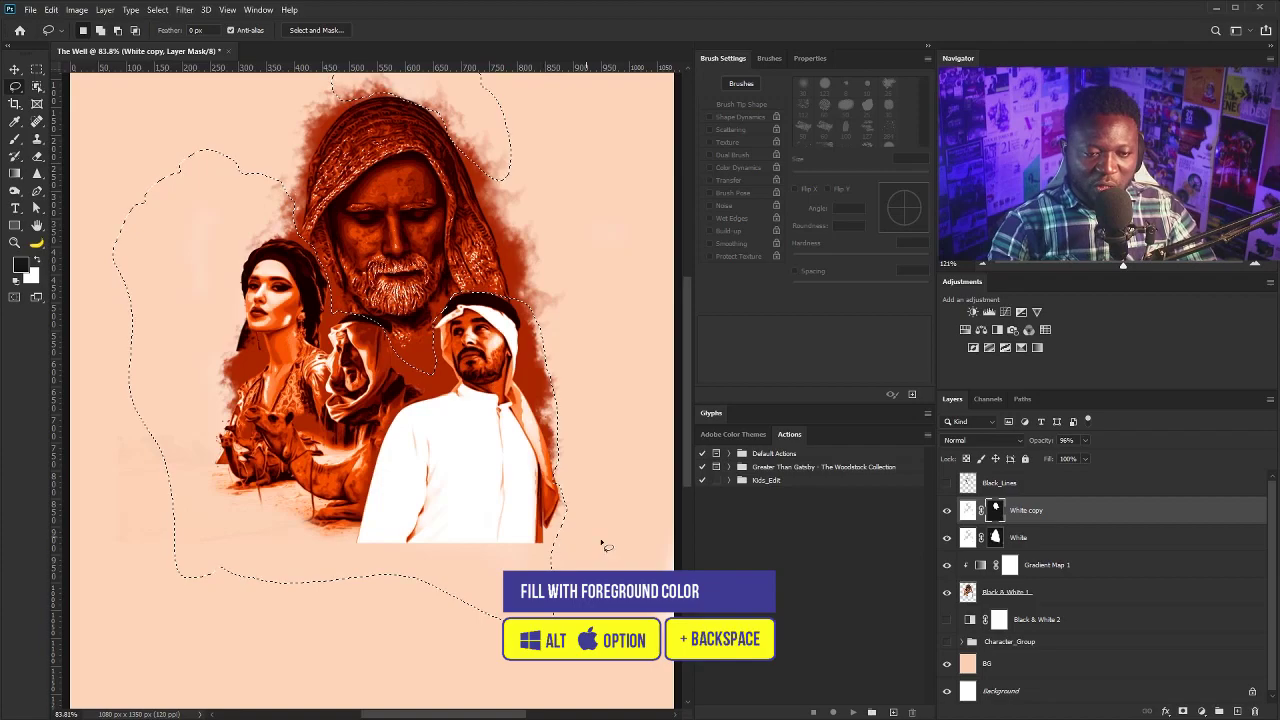
key(ctrl+d)
Make the Black_Lines layer visible and add a new layer named Light directly above White copy.
key(v)
scroll(420, 254, up, 4)
drag(262, 360, 380, 530)
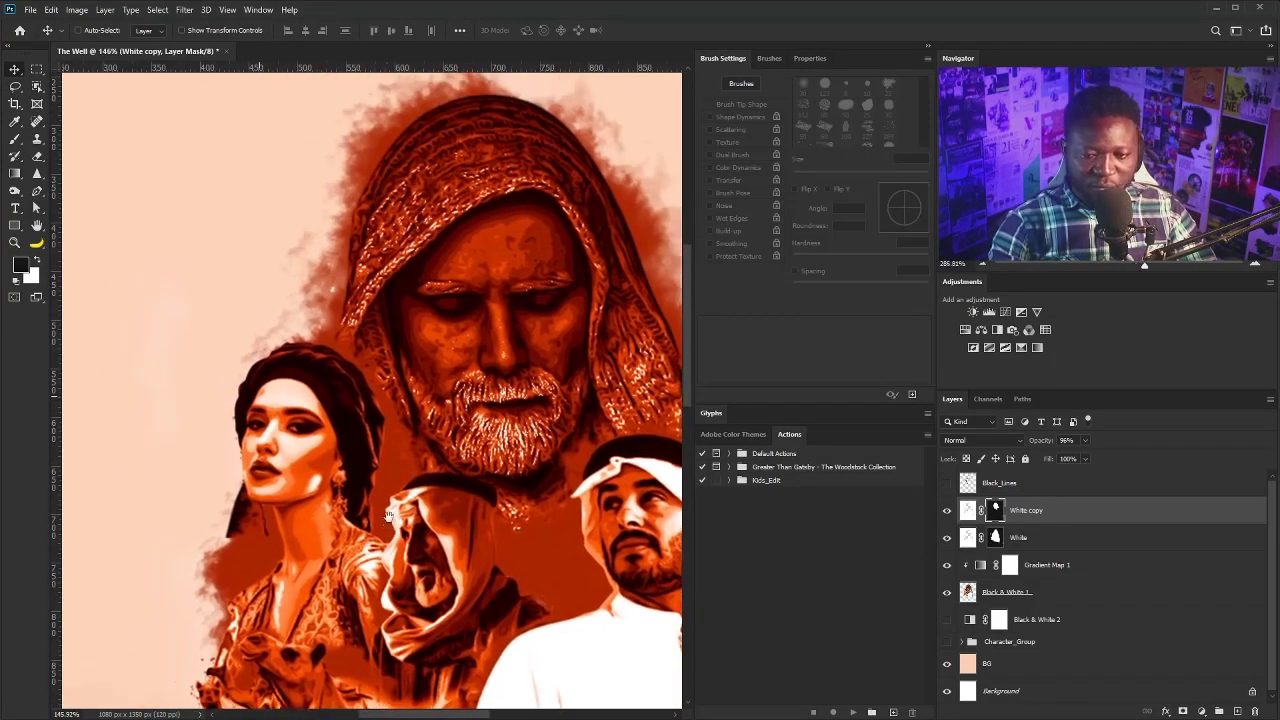
scroll(372, 560, up, 7)
drag(290, 450, 323, 468)
scroll(323, 467, up, 4)
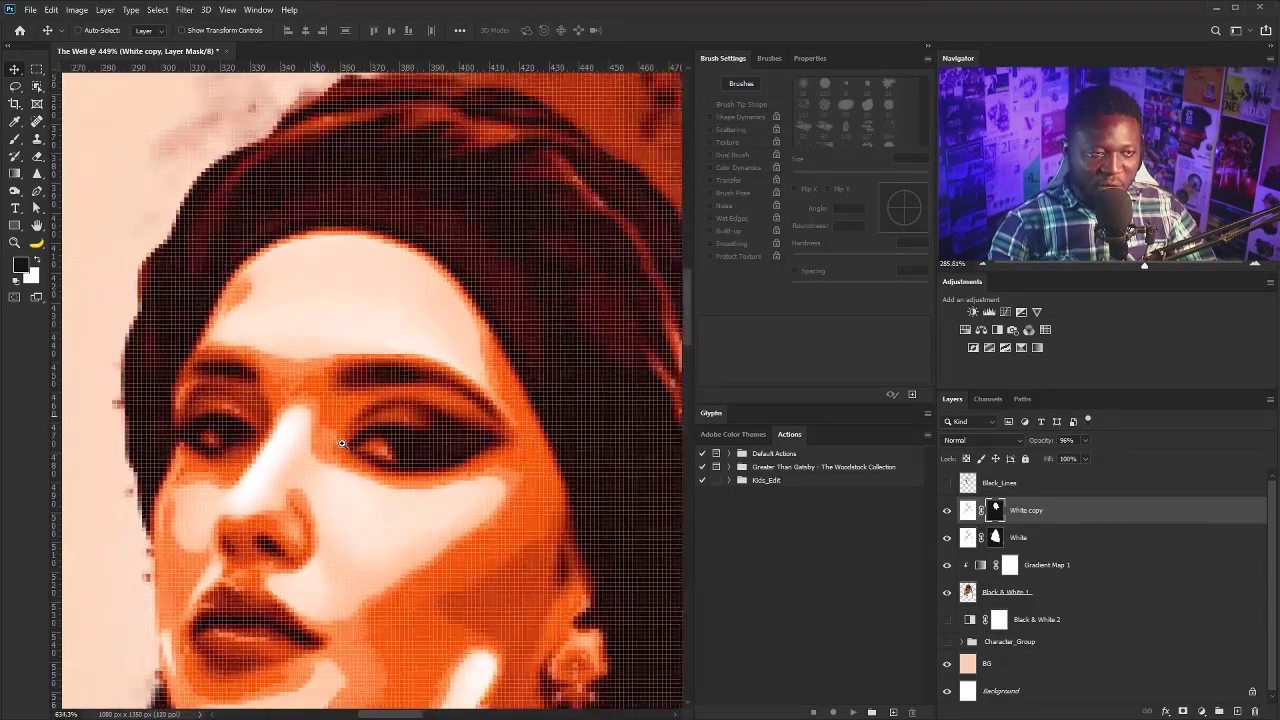
key(ctrl+2)
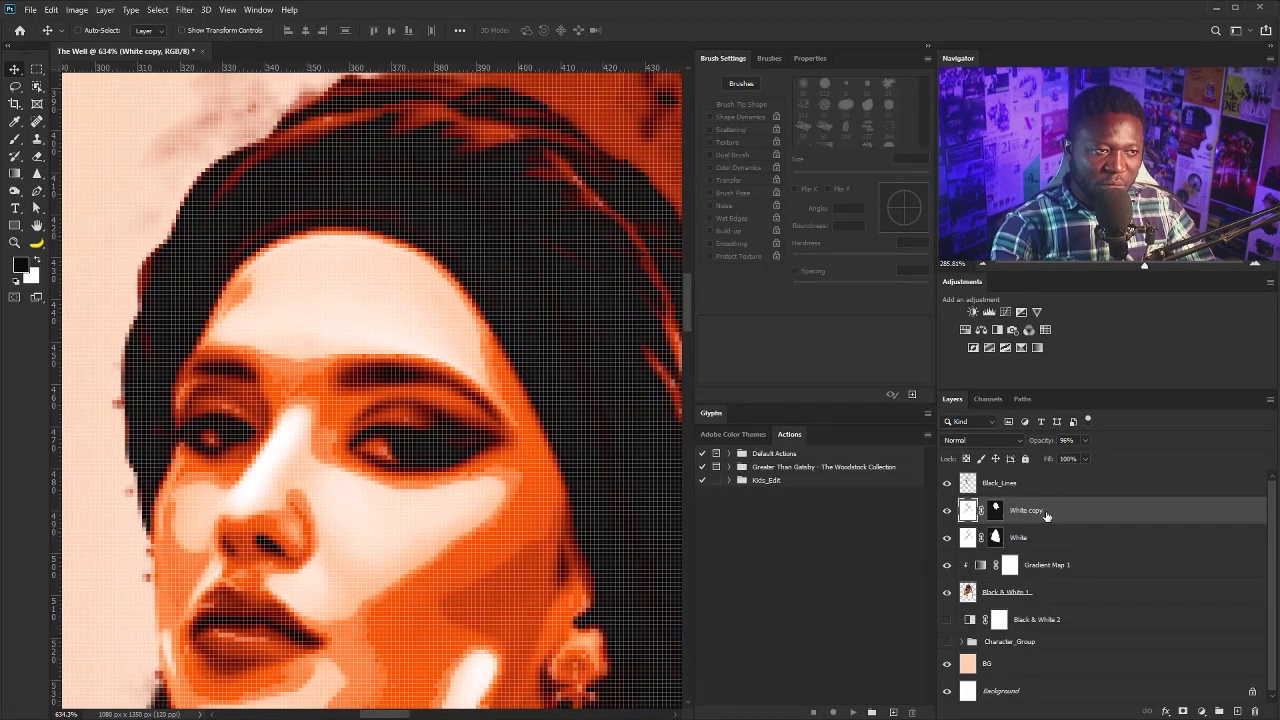
alt+click(1237, 711)
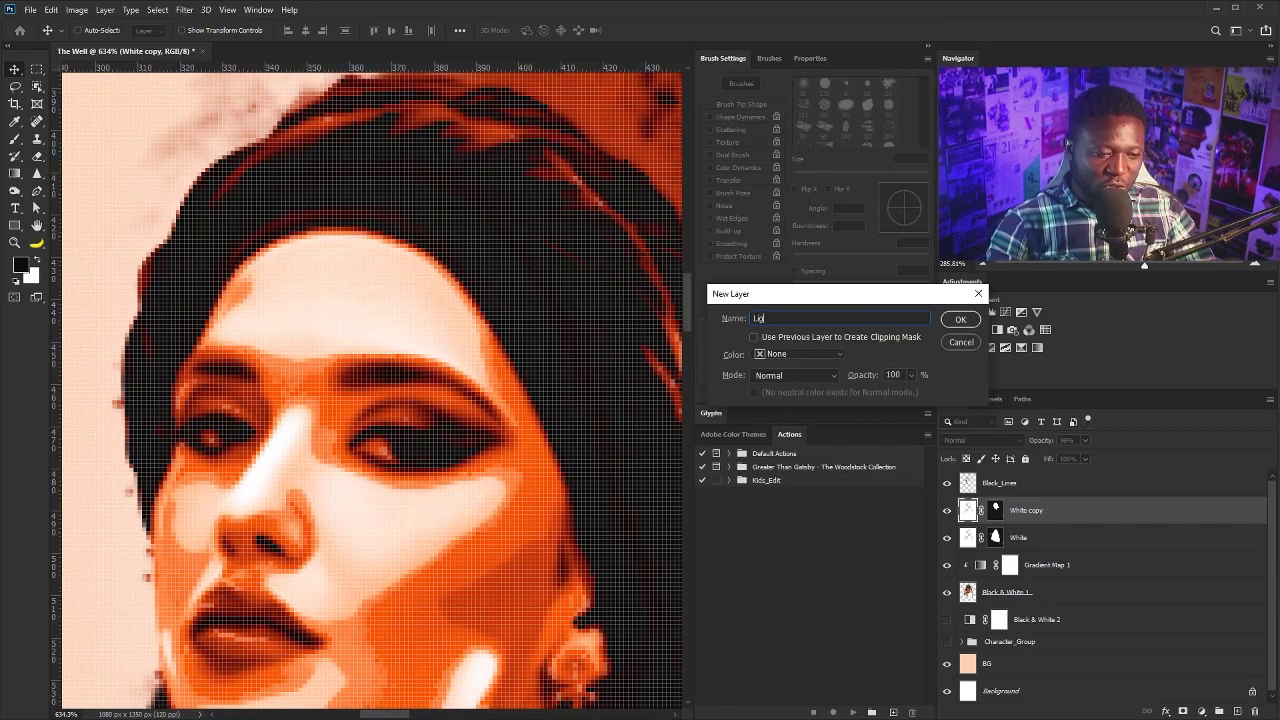
key(Return)
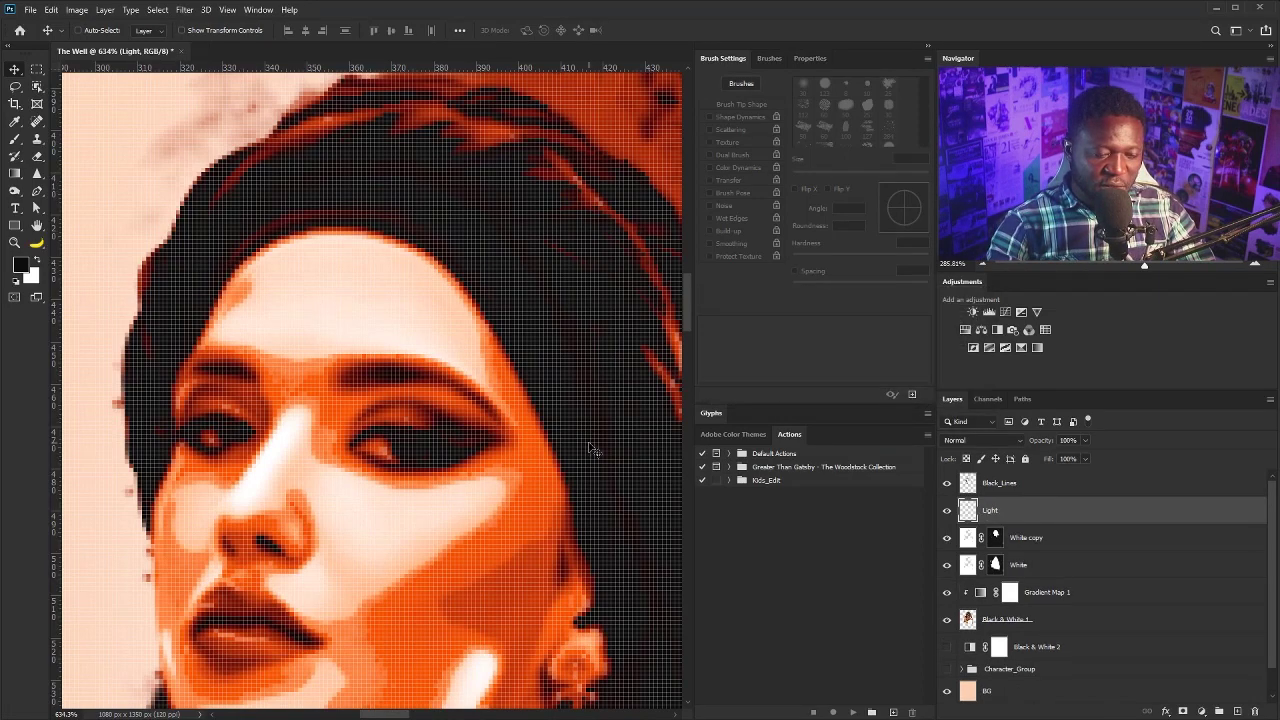
Set up a white hard round brush at 7 px with pen pressure controlling its size, and try a stroke on the woman's eye.
click(38, 259)
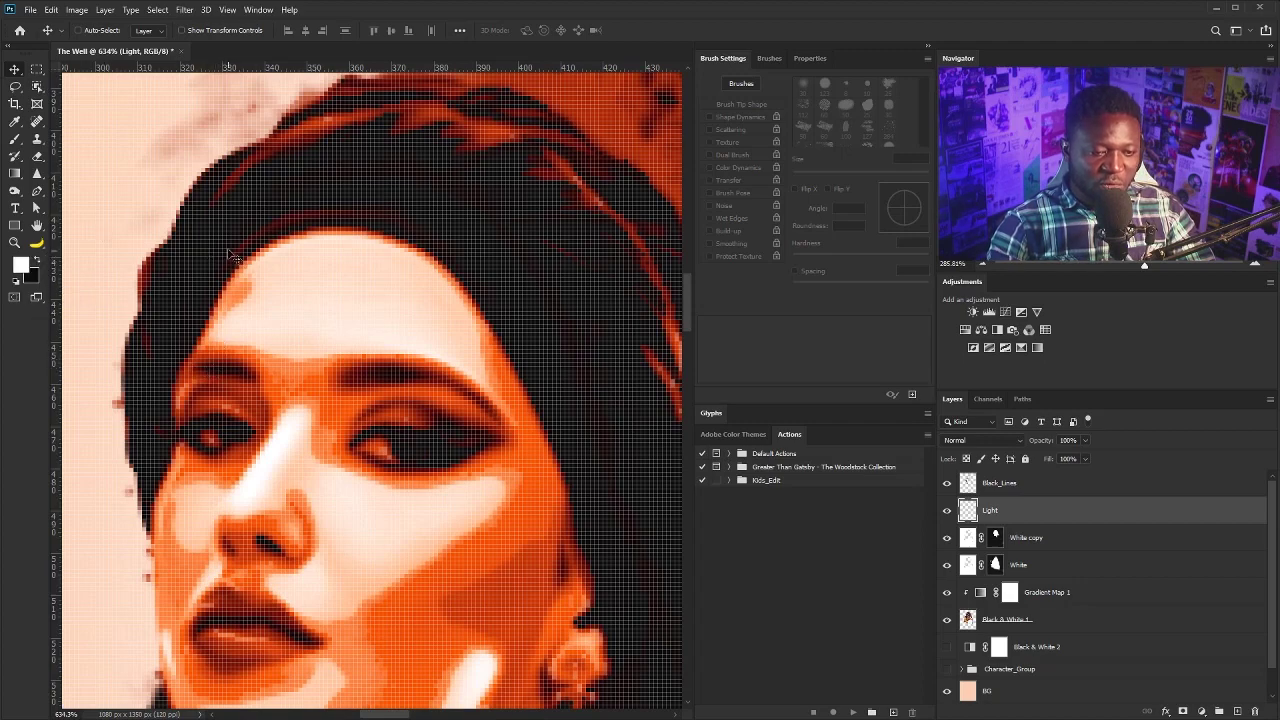
key(b)
click(825, 88)
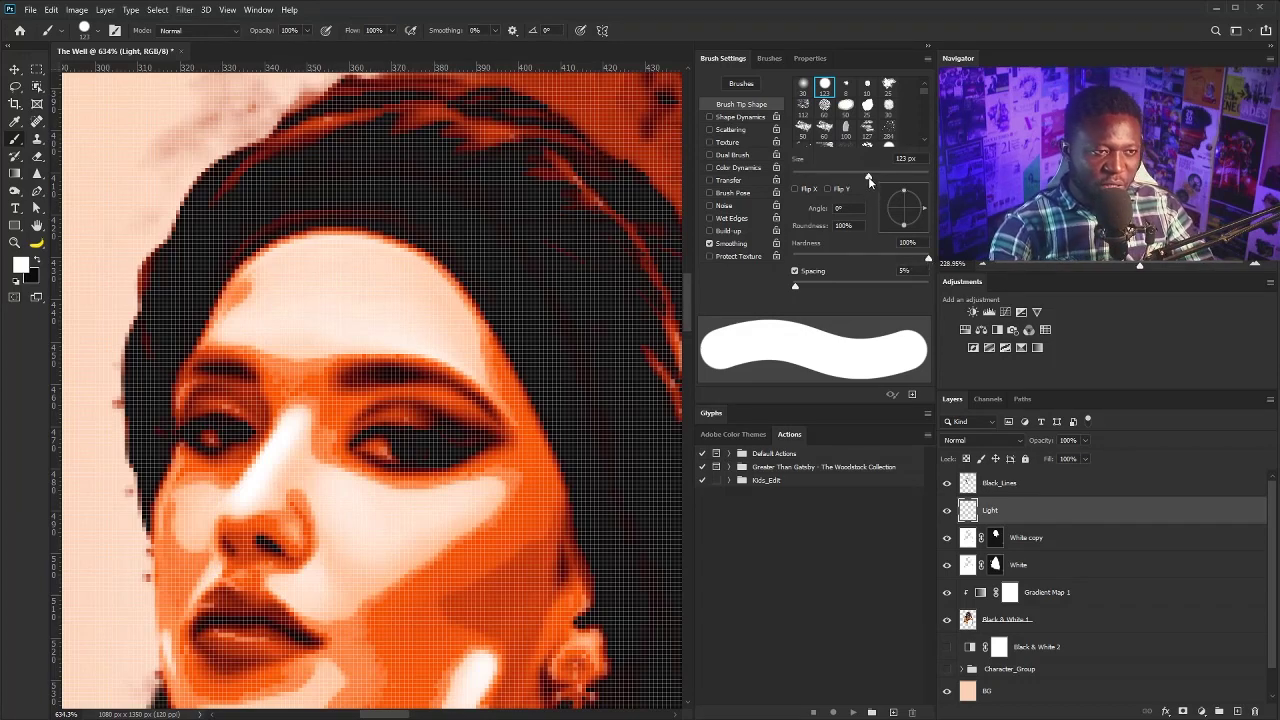
drag(868, 176, 801, 177)
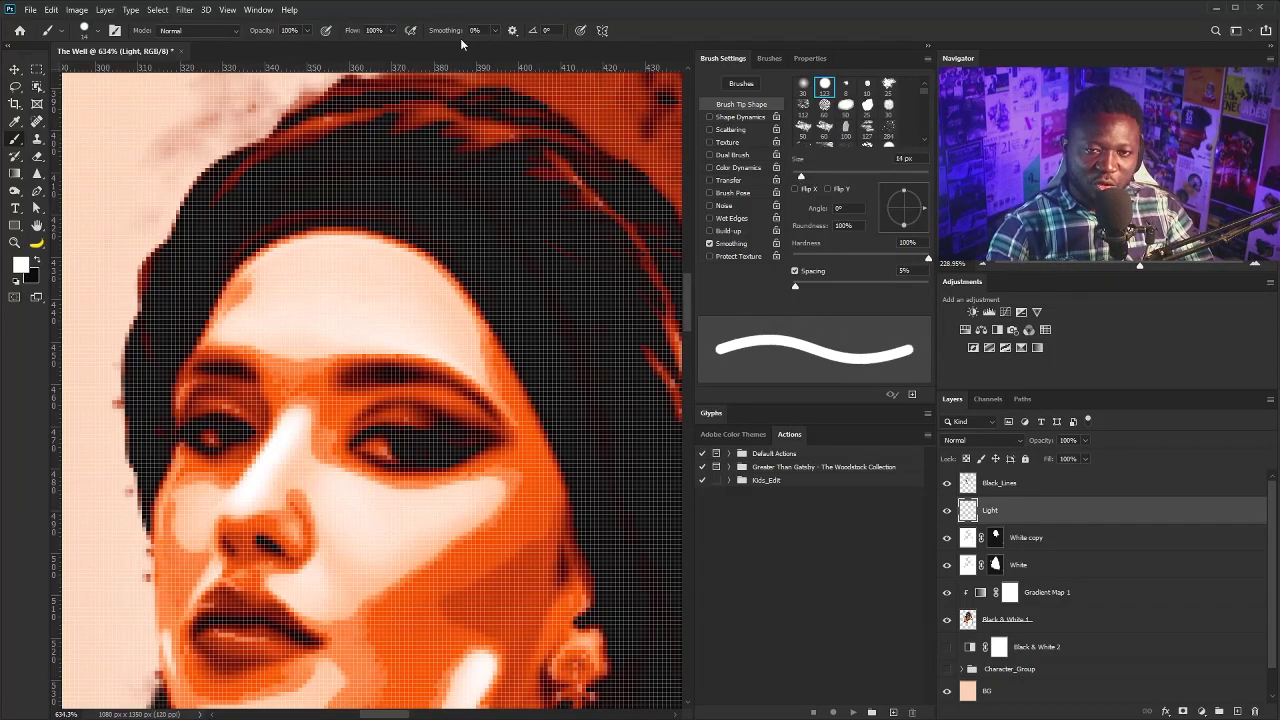
click(578, 31)
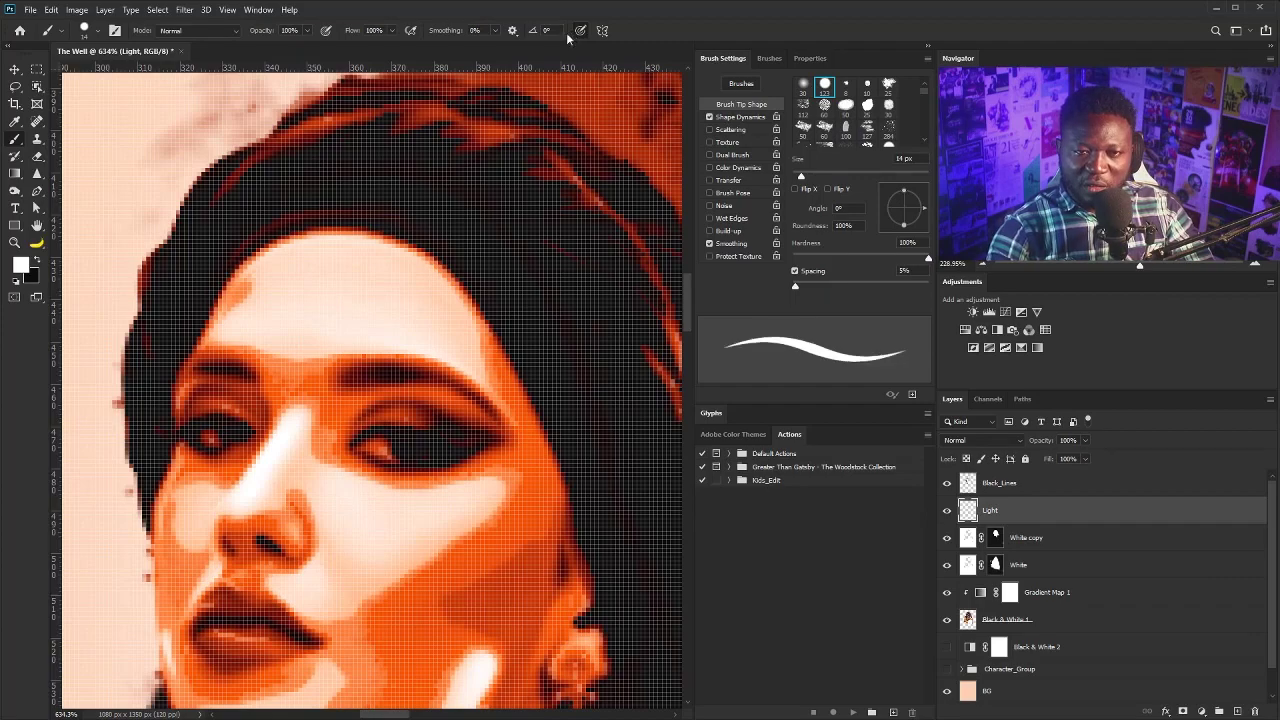
key(bracketleft)
key(bracketleft)
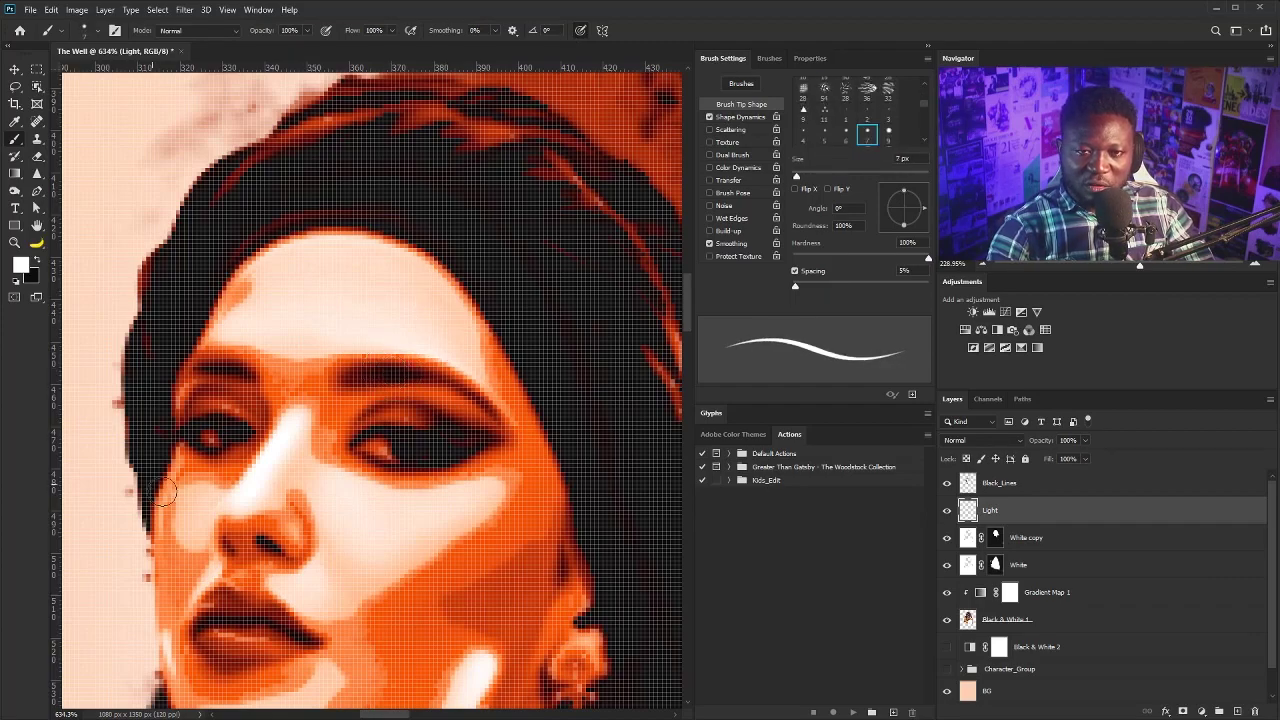
mouse_move(382, 432)
mouse_down()
mouse_move(456, 446)
mouse_move(495, 478)
mouse_up()
key(ctrl+z)
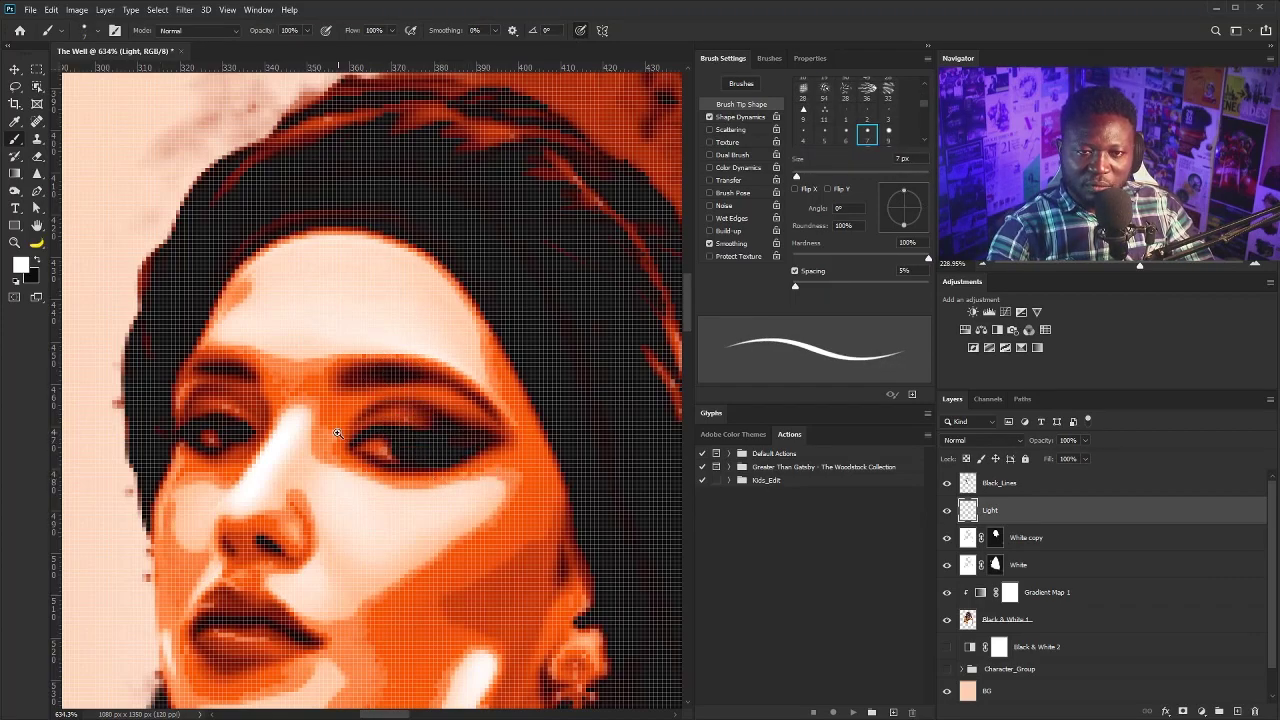
Paint white highlights inside both of the woman's eyes on the Light layer with a 3 px brush.
scroll(420, 487, up, 5)
key(bracketleft)
key(bracketleft)
key(bracketleft)
key(bracketleft)
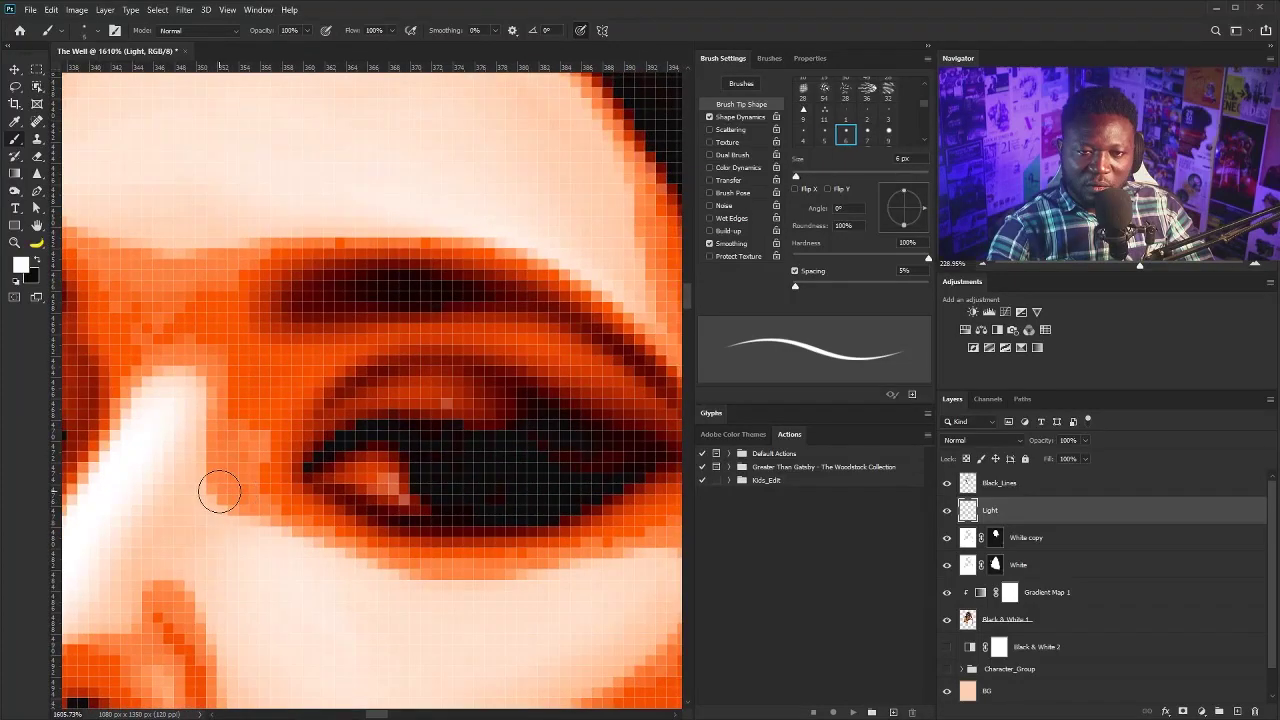
mouse_move(315, 468)
mouse_down()
mouse_move(371, 443)
mouse_move(425, 512)
mouse_move(345, 472)
mouse_move(371, 457)
mouse_move(395, 492)
mouse_move(550, 507)
mouse_up()
scroll(492, 470, down, 3)
drag(214, 496, 230, 506)
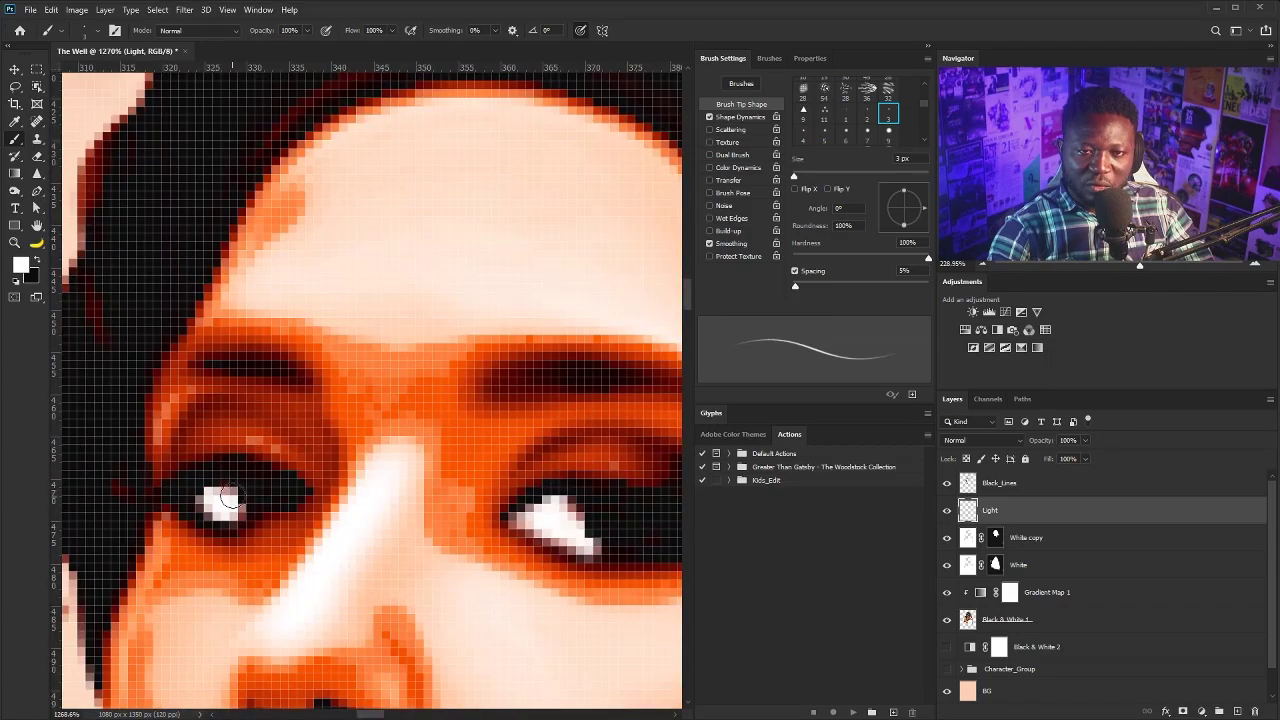
Paint small white highlights in the eyes of the middle man in the headscarf.
drag(600, 497, 346, 503)
scroll(440, 470, down, 10)
drag(467, 463, 322, 453)
scroll(340, 463, down, 3)
drag(480, 550, 390, 400)
scroll(400, 460, up, 12)
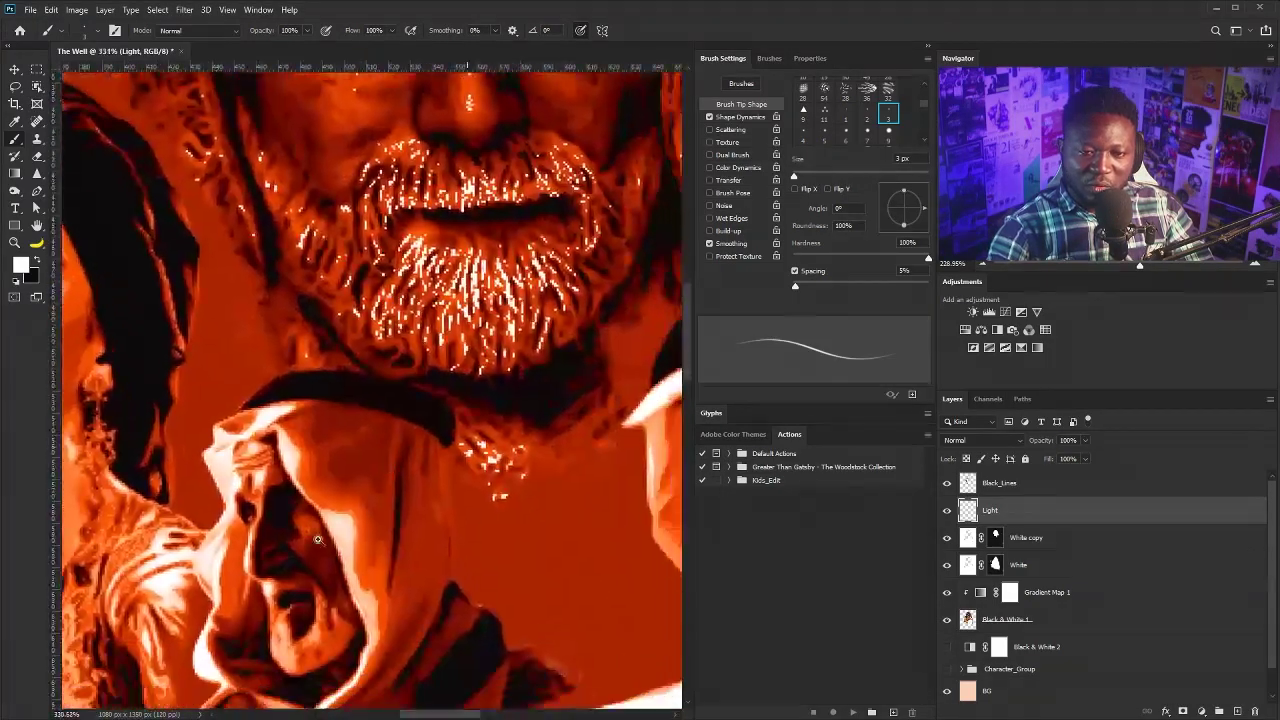
drag(257, 494, 328, 562)
drag(325, 530, 340, 520)
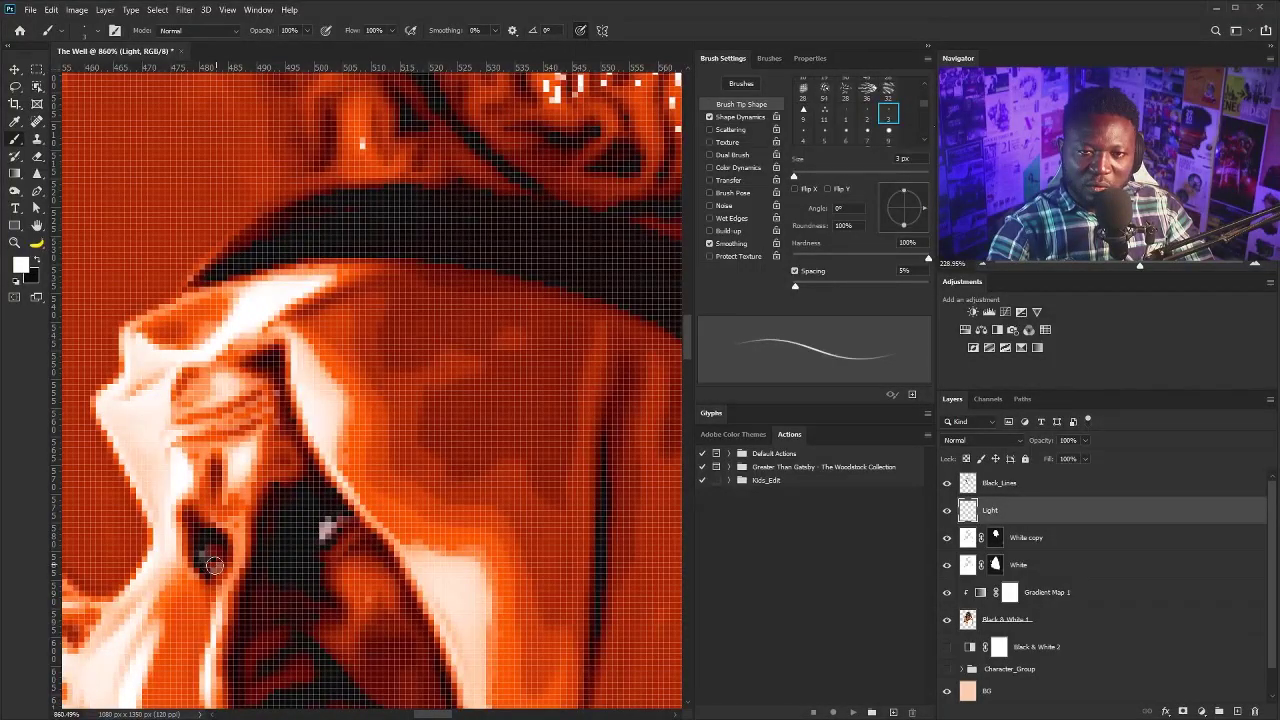
Paint white highlights in both eyes of the front man in the white robe.
scroll(333, 527, down, 6)
scroll(463, 451, up, 1)
scroll(465, 455, down, 4)
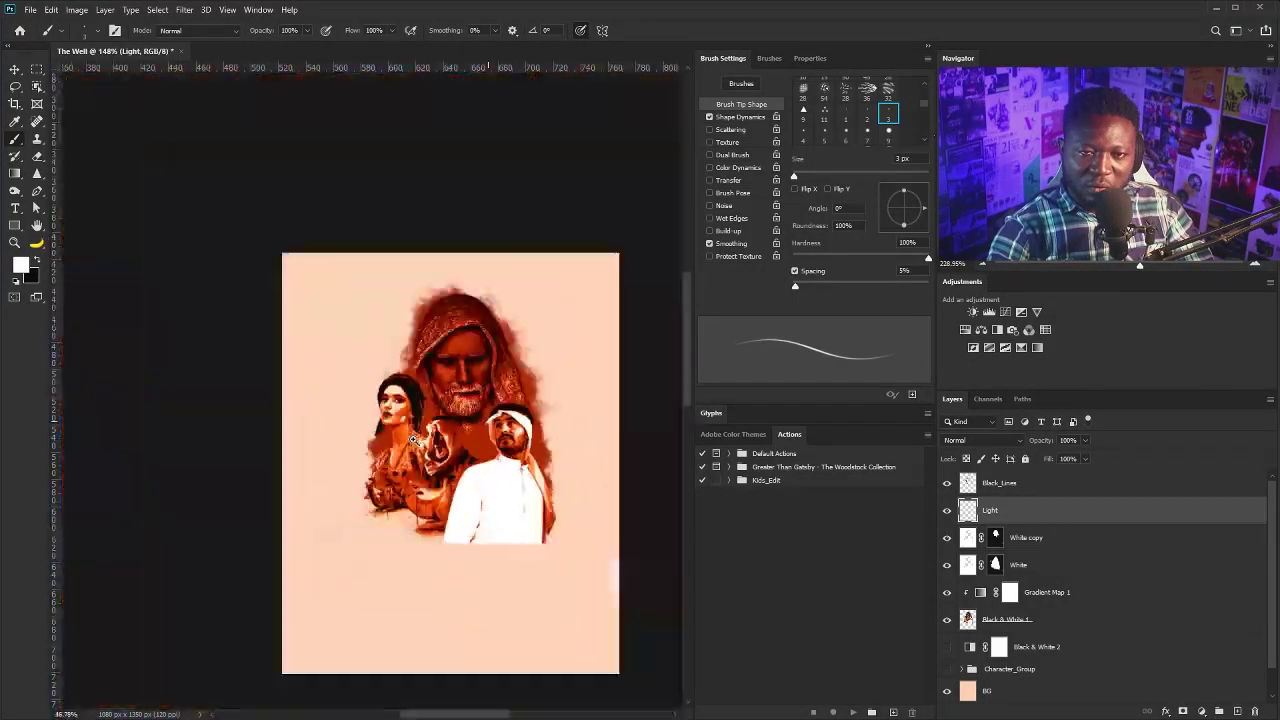
scroll(480, 465, up, 5)
scroll(490, 473, up, 8)
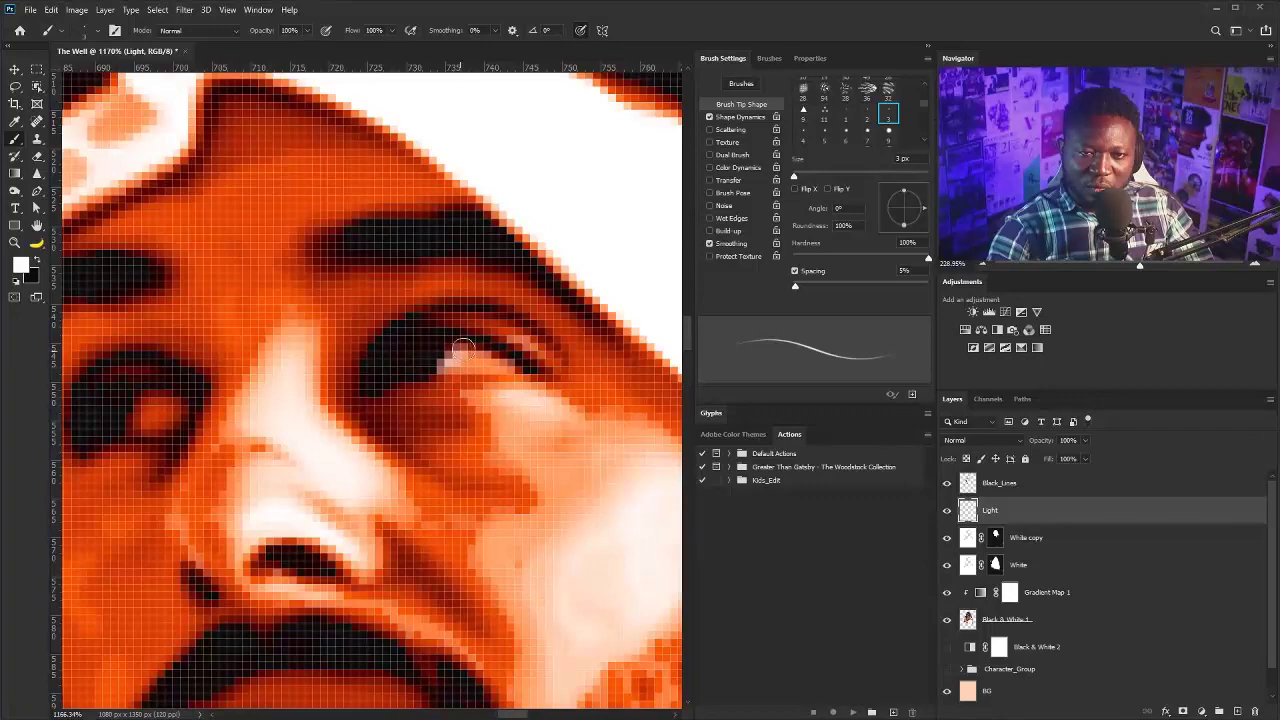
mouse_move(150, 446)
mouse_down()
mouse_move(260, 486)
mouse_move(298, 462)
mouse_move(233, 469)
mouse_move(391, 469)
mouse_up()
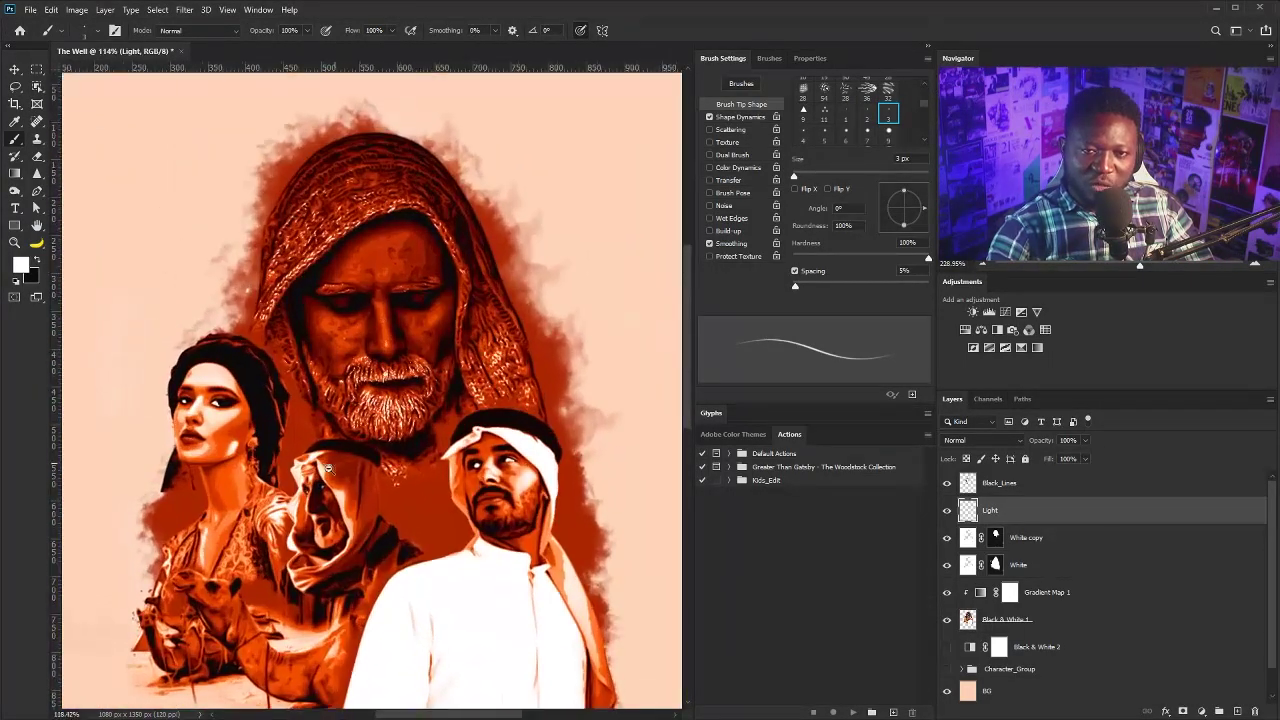
Add a new layer above Black_Lines and name it Light_2.
click(1040, 483)
click(1236, 711)
double_click(993, 483)
text(Light)
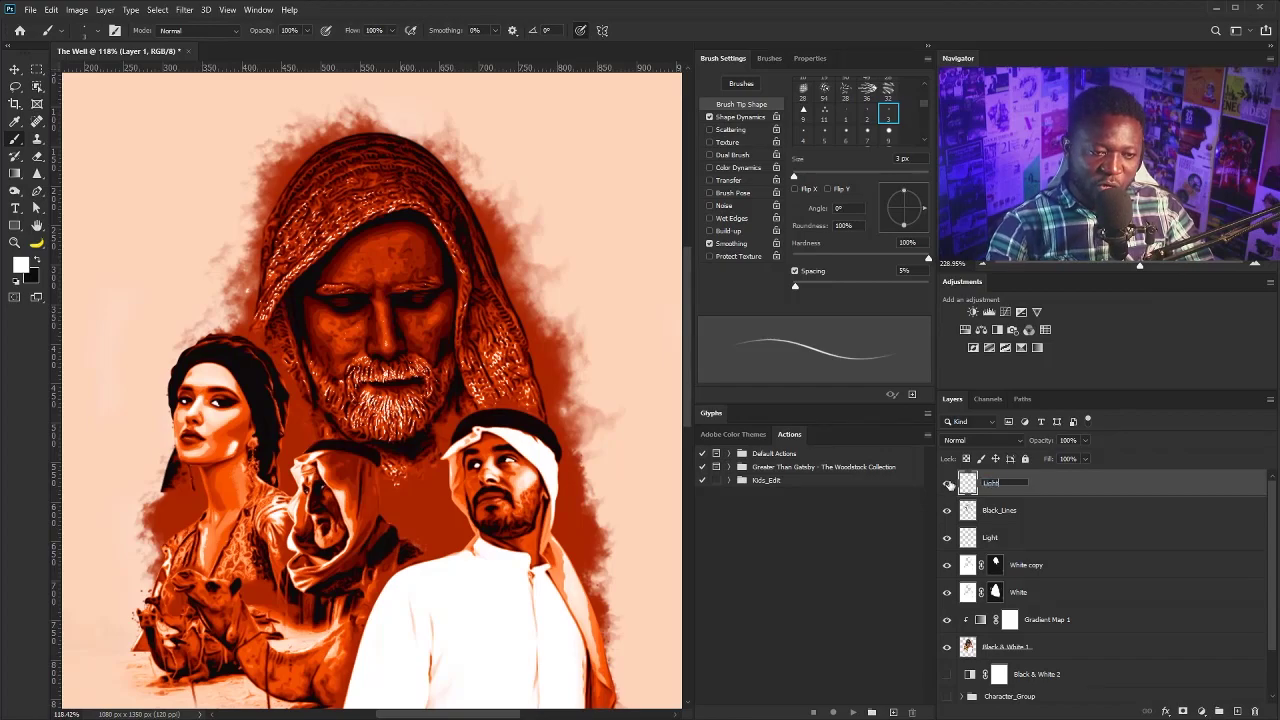
text(_2)
key(Return)
Set the brush smoothing to 30% and paint white highlights on the hooded old man's nose, eyes and eyebrows.
scroll(448, 222, up, 5)
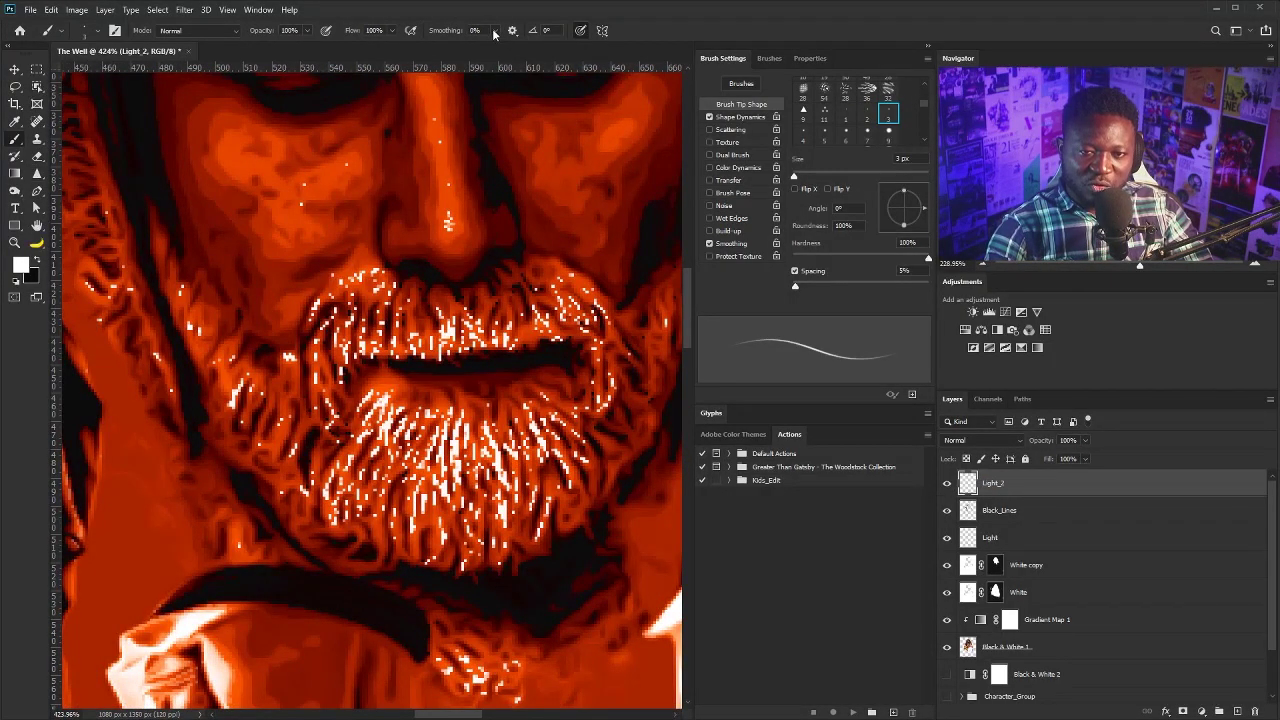
drag(494, 34, 510, 47)
scroll(510, 345, down, 3)
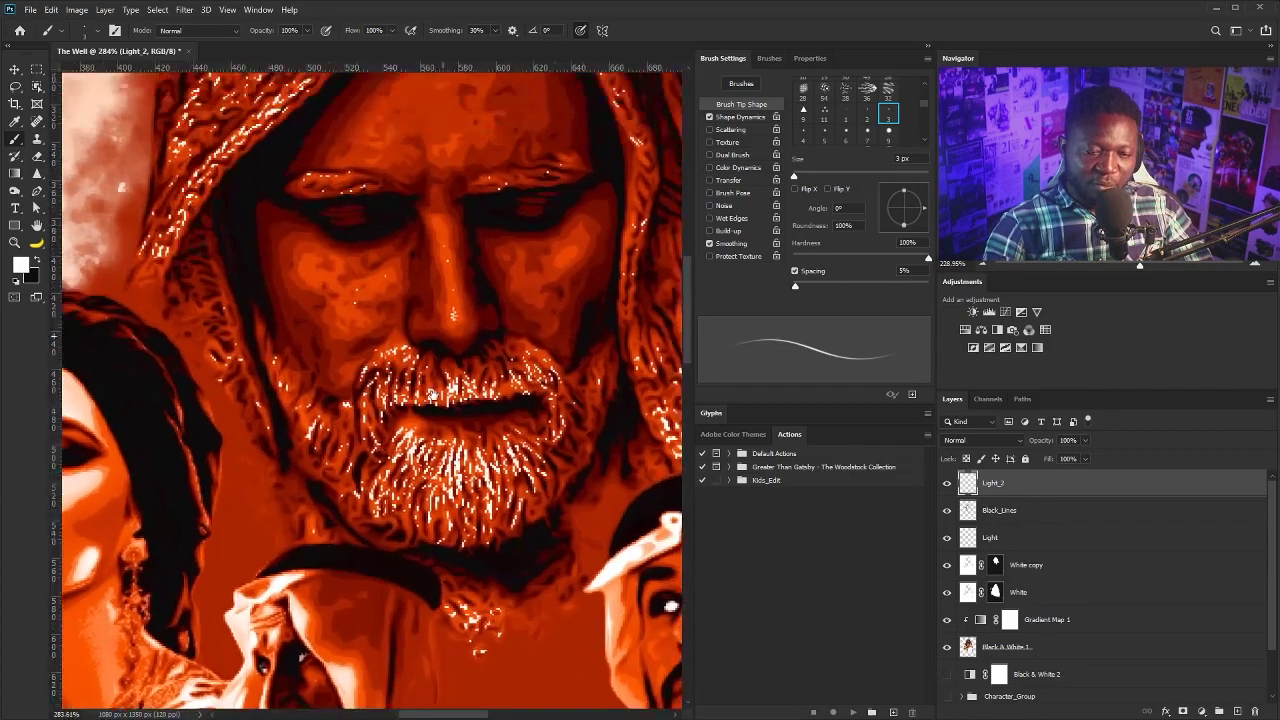
scroll(462, 305, up, 6)
drag(436, 306, 452, 424)
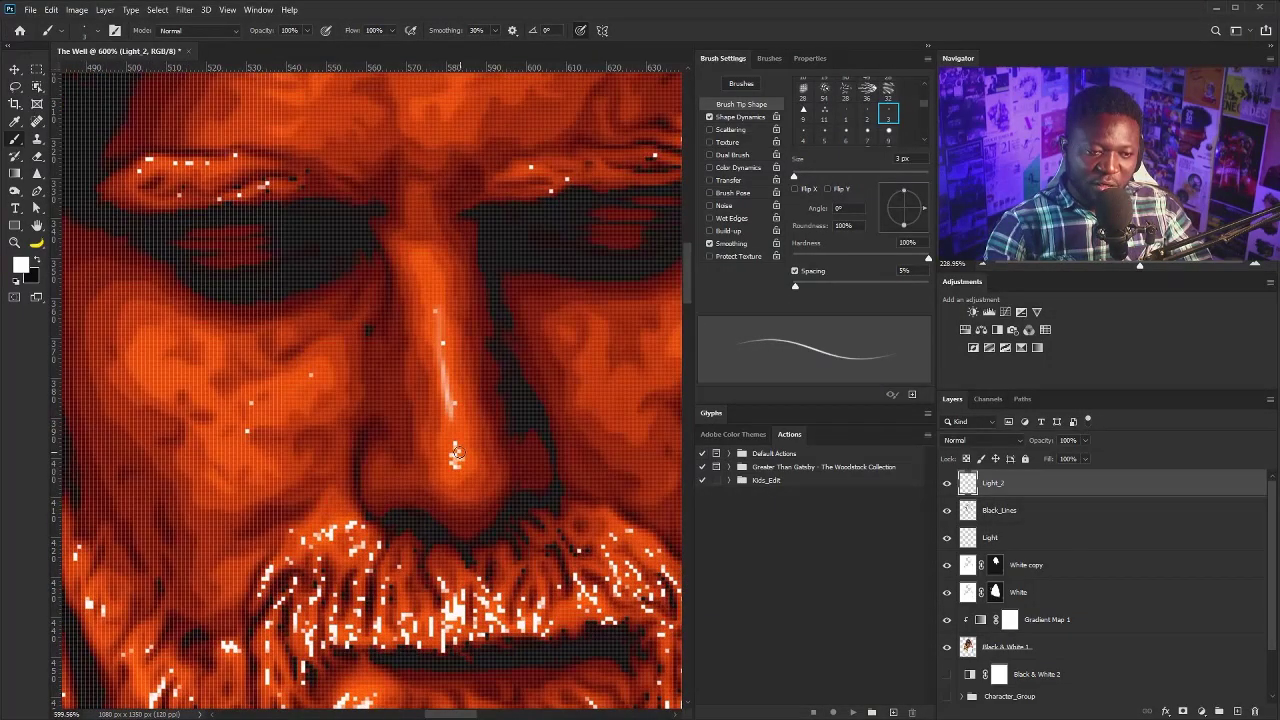
click(458, 458)
scroll(486, 394, down, 3)
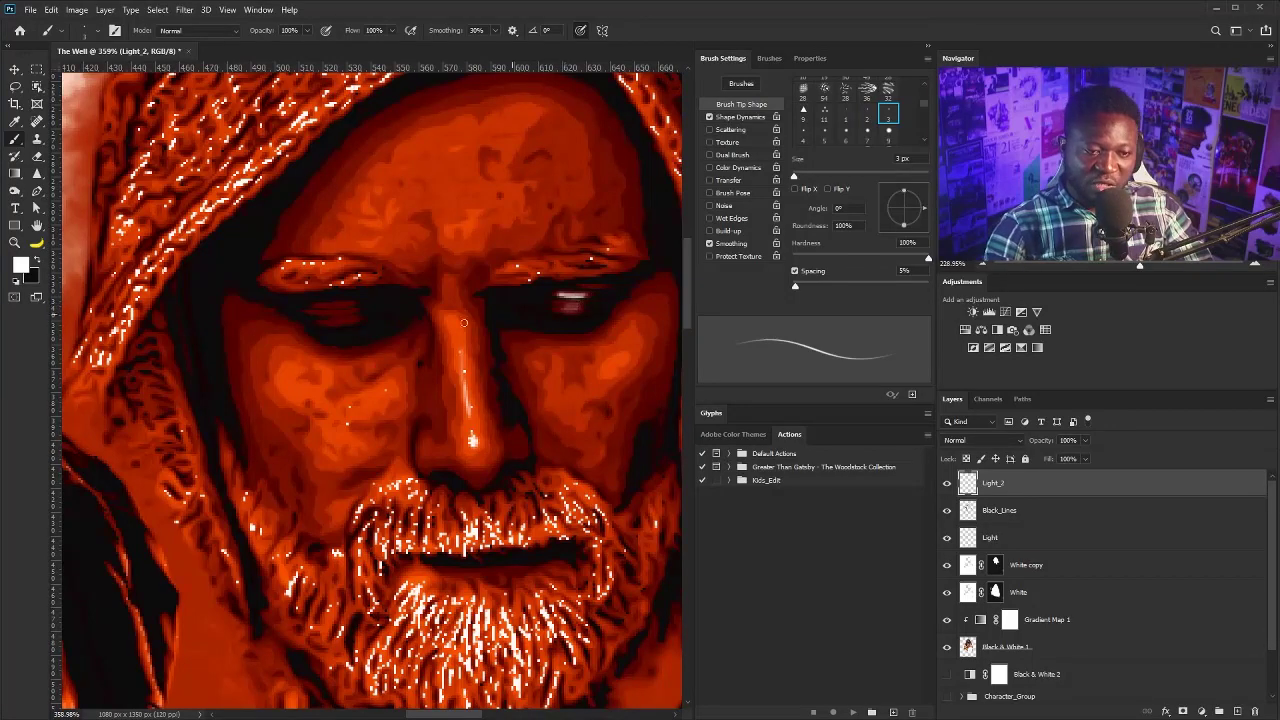
mouse_move(370, 281)
mouse_down()
mouse_move(281, 280)
mouse_move(367, 265)
mouse_move(283, 272)
mouse_up()
key(ctrl+z)
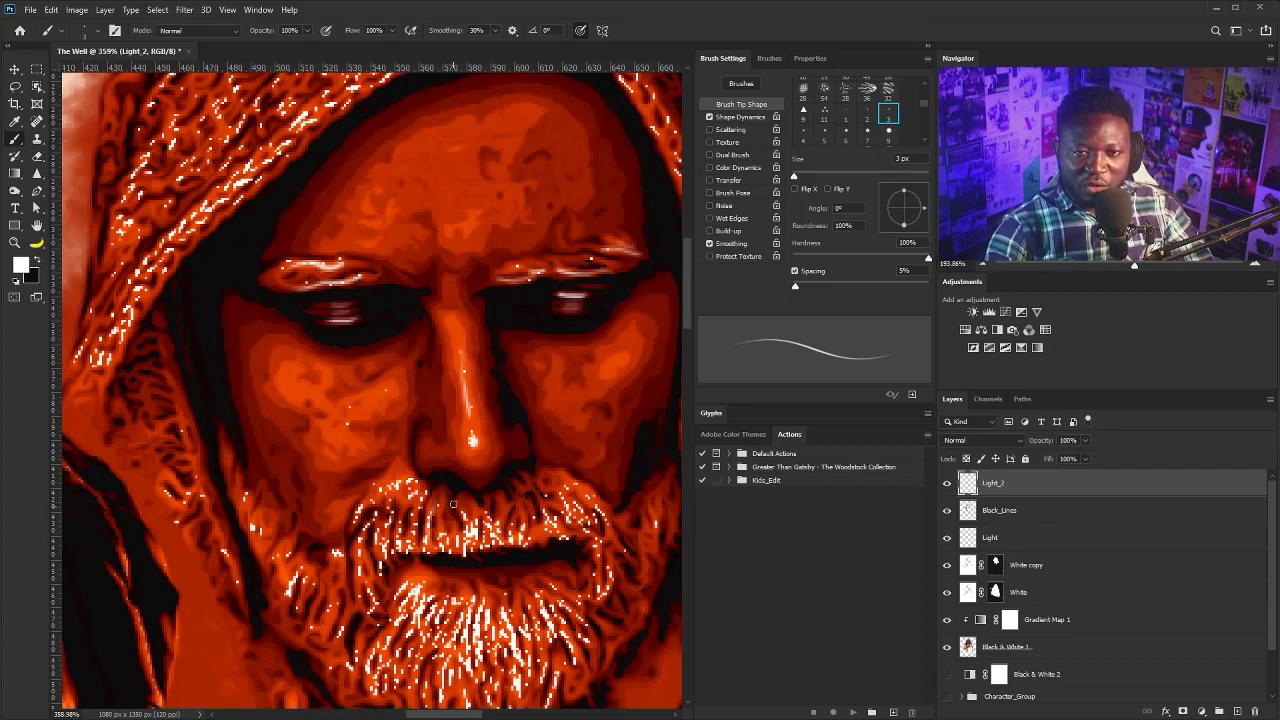
Paint fine white hair strokes into the left side of the old man's beard.
drag(420, 598, 378, 660)
drag(349, 604, 339, 655)
drag(352, 618, 368, 568)
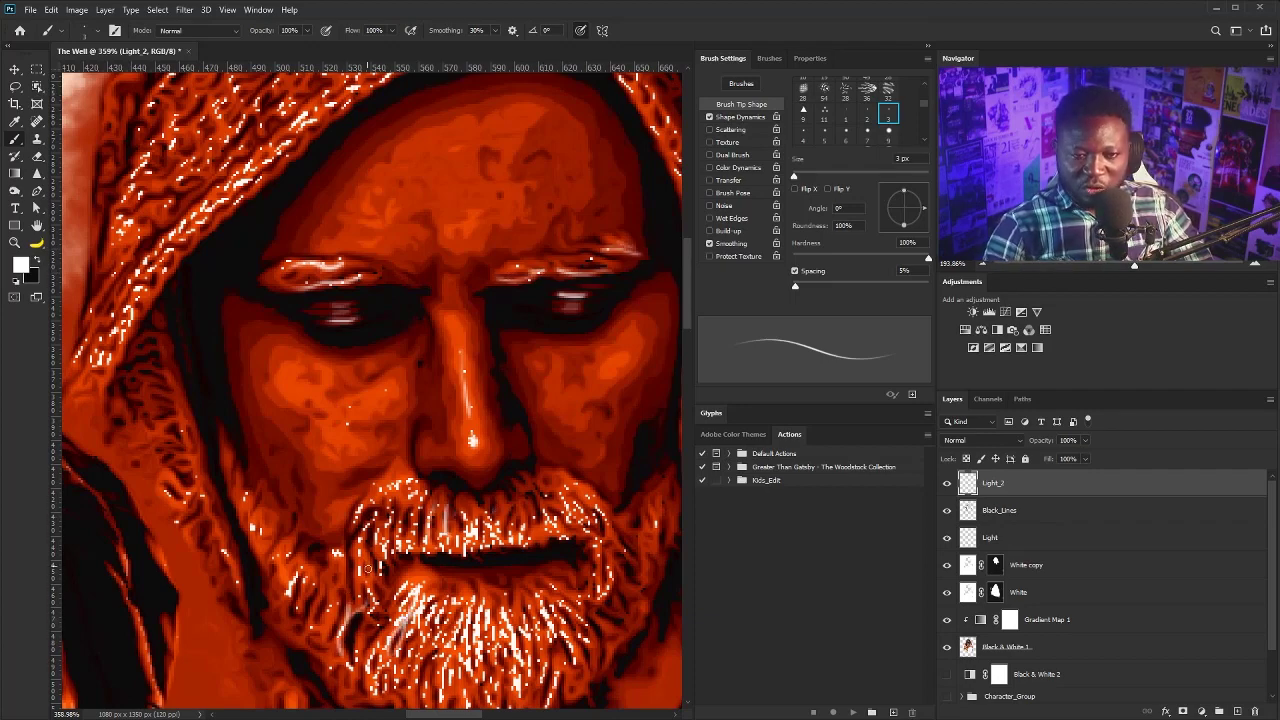
drag(318, 640, 343, 598)
Paint fine white hair strokes into the right side of the old man's beard and beside his mouth.
drag(327, 380, 240, 385)
mouse_move(360, 480)
mouse_down()
mouse_move(409, 508)
mouse_move(462, 512)
mouse_up()
mouse_move(440, 650)
mouse_down()
mouse_move(473, 622)
mouse_move(508, 588)
mouse_up()
mouse_move(450, 529)
mouse_down()
mouse_move(508, 588)
mouse_move(488, 516)
mouse_up()
drag(522, 500, 488, 446)
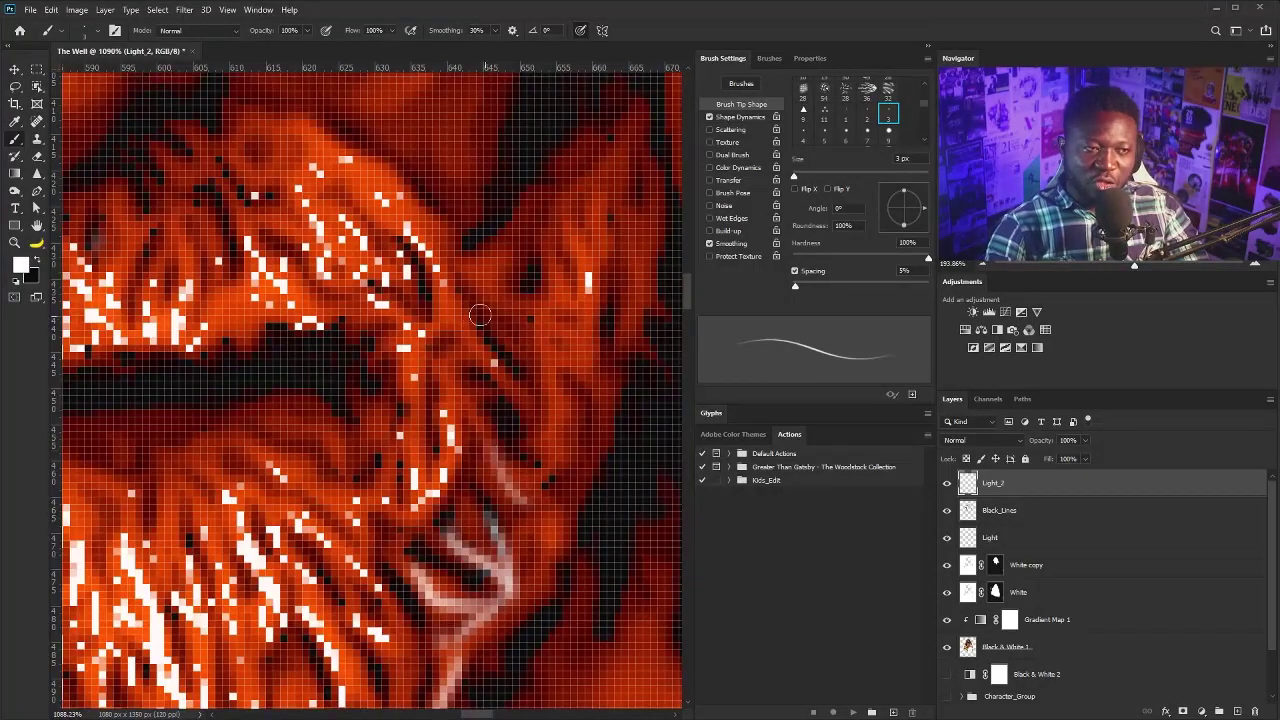
drag(466, 310, 533, 440)
mouse_move(488, 300)
mouse_down()
mouse_move(527, 320)
mouse_move(572, 404)
mouse_up()
mouse_move(568, 326)
mouse_down()
mouse_move(481, 336)
mouse_move(470, 404)
mouse_up()
mouse_move(432, 378)
mouse_down()
mouse_move(460, 404)
mouse_move(428, 424)
mouse_up()
drag(384, 392, 396, 448)
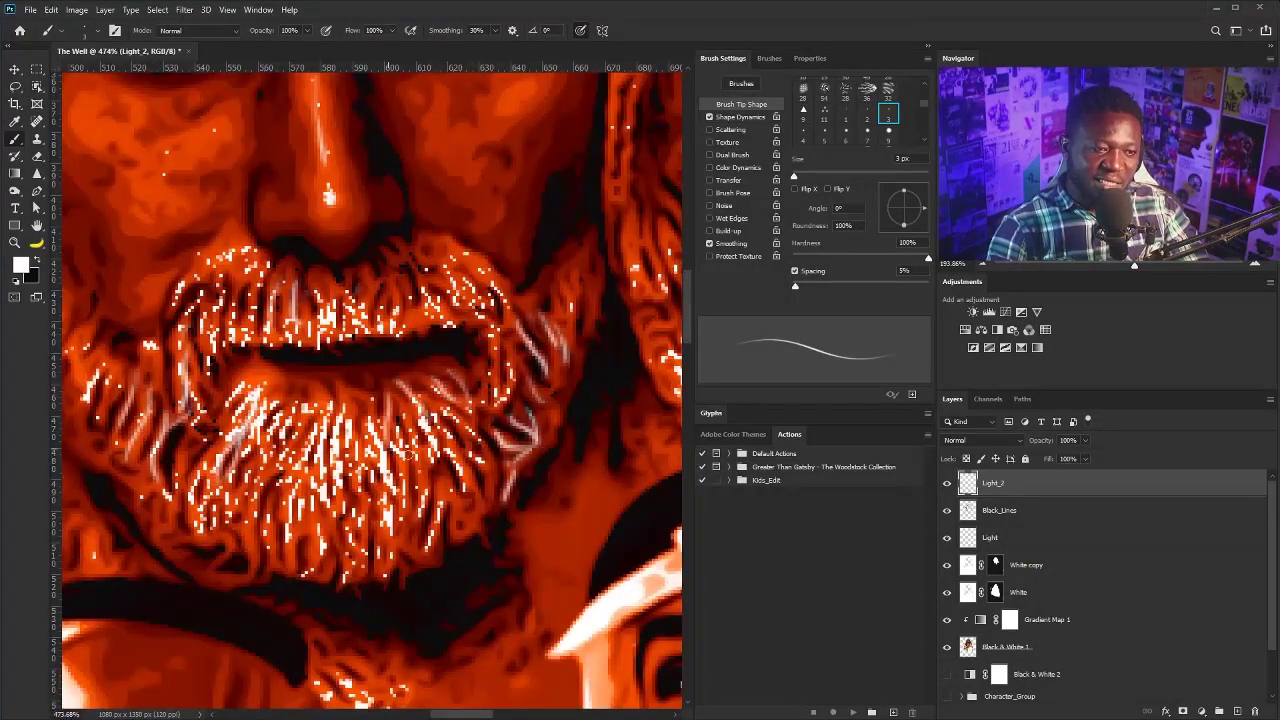
Add white hair strokes below the old man's lower lip and along the bottom of his chin beard.
drag(326, 384, 332, 422)
drag(282, 374, 252, 432)
mouse_move(319, 498)
mouse_down()
mouse_move(309, 578)
mouse_move(340, 586)
mouse_up()
drag(356, 516, 342, 584)
drag(370, 564, 368, 582)
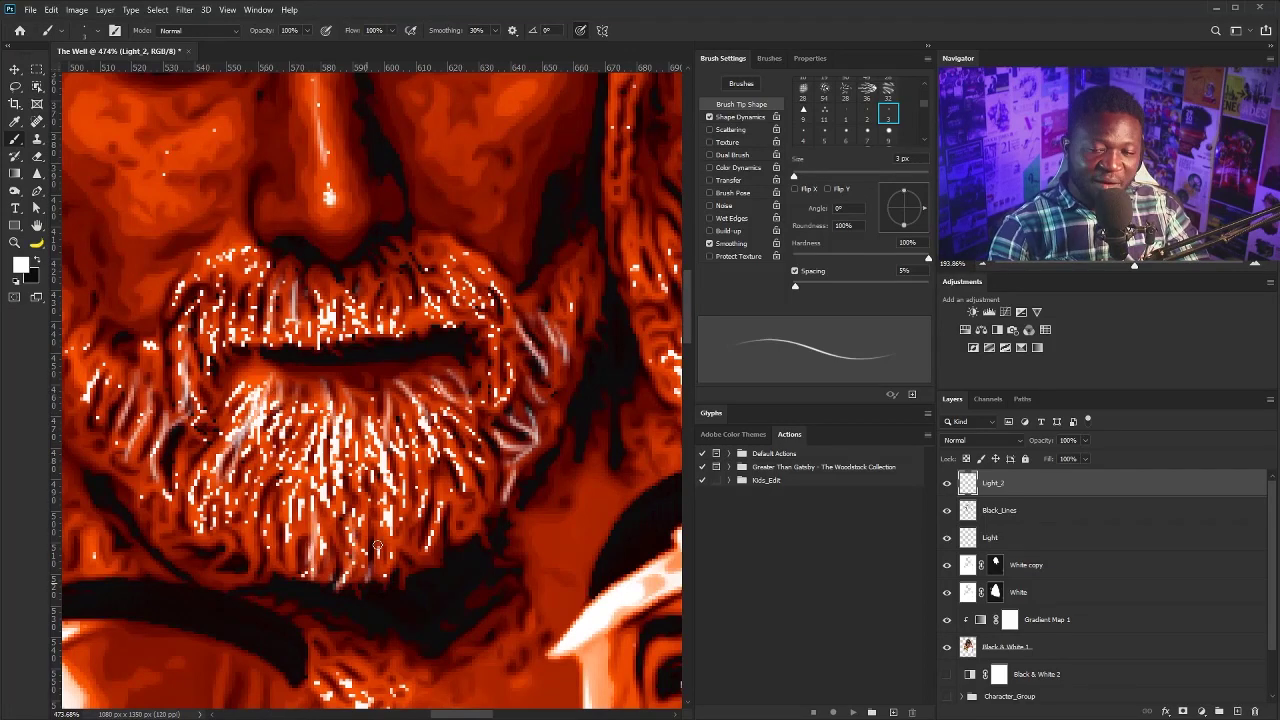
Paint white highlight strokes on the upper right sideburn and along the folds at the right side of the old man's hood.
drag(568, 318, 574, 286)
mouse_move(564, 350)
mouse_down()
mouse_move(578, 298)
mouse_move(296, 592)
mouse_up()
drag(403, 396, 428, 505)
drag(437, 492, 447, 540)
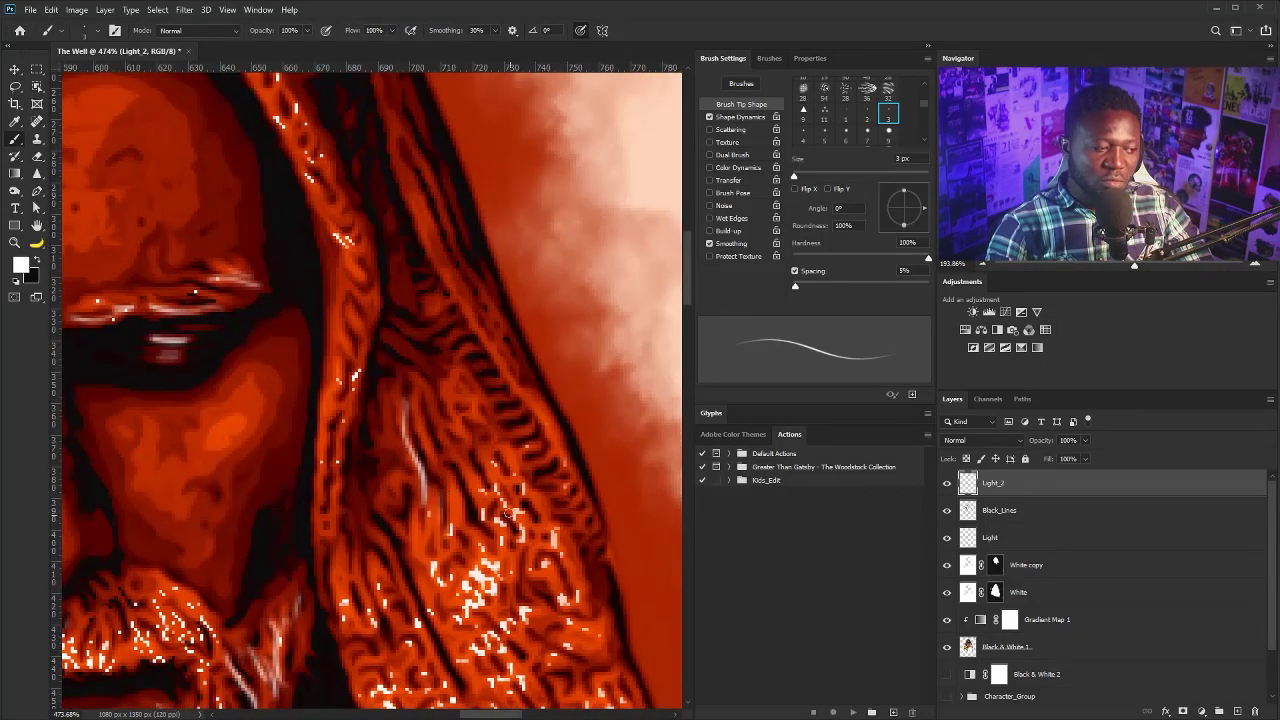
mouse_move(526, 577)
mouse_down()
mouse_move(473, 411)
mouse_move(461, 469)
mouse_up()
drag(401, 454, 420, 492)
Undo the last stroke and paint short white highlights on the old man's right-hand cheek and the nearby hood edge.
mouse_move(283, 186)
mouse_down()
mouse_move(403, 500)
mouse_move(391, 564)
mouse_up()
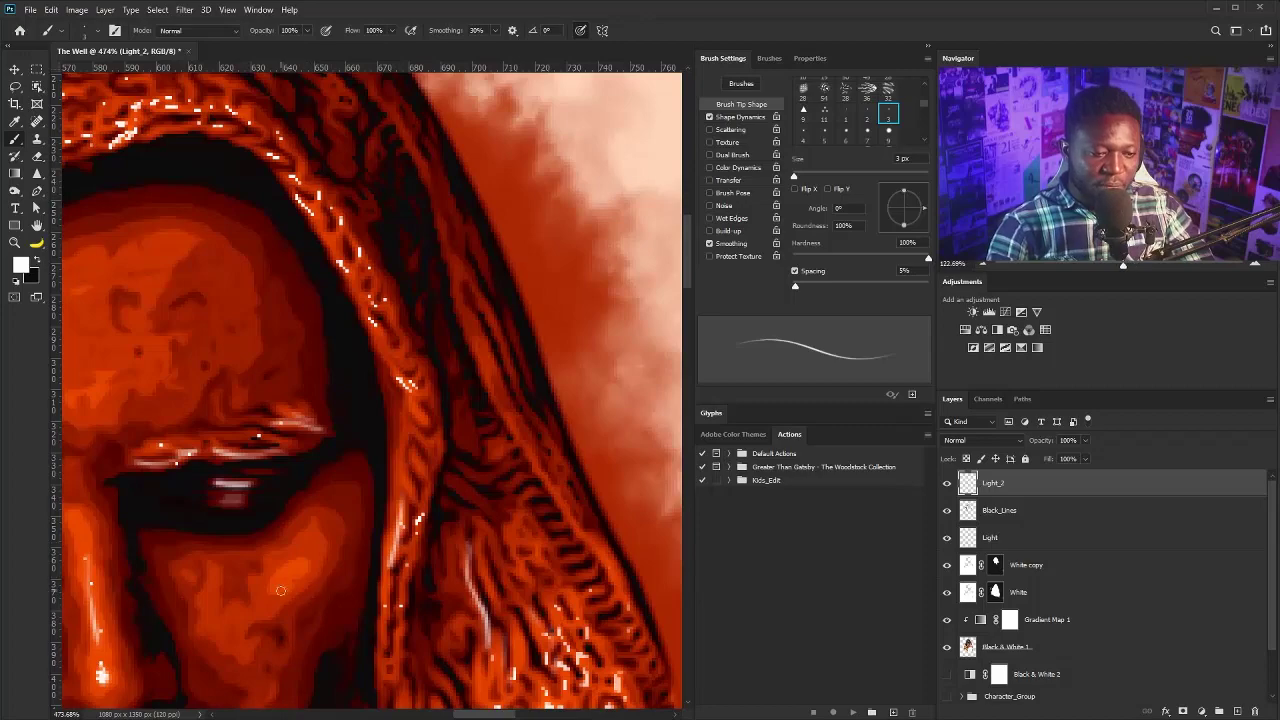
key(ctrl+z)
drag(304, 572, 280, 594)
mouse_move(408, 380)
mouse_down()
mouse_move(275, 390)
mouse_move(395, 400)
mouse_up()
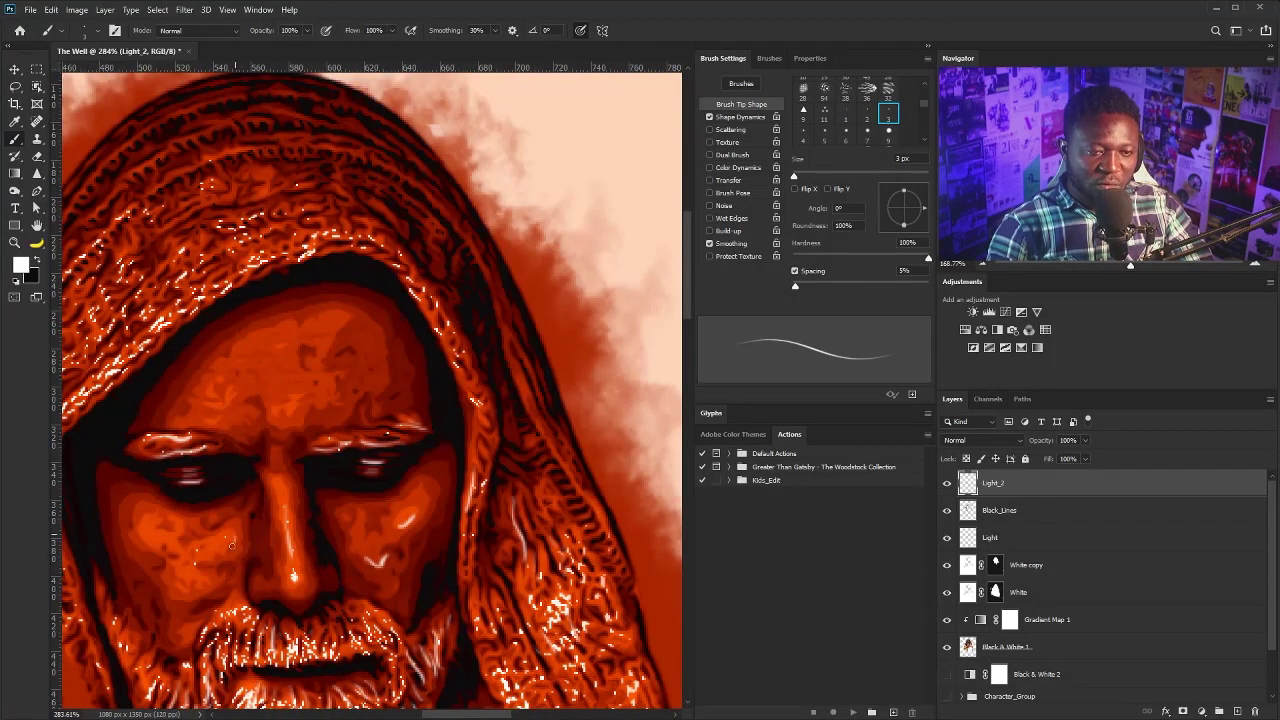
Paint curved white highlight strokes on the old man's left-hand cheek, below the eye.
scroll(210, 538, up, 3)
mouse_move(105, 515)
mouse_down()
mouse_move(135, 538)
mouse_move(180, 540)
mouse_move(142, 532)
mouse_up()
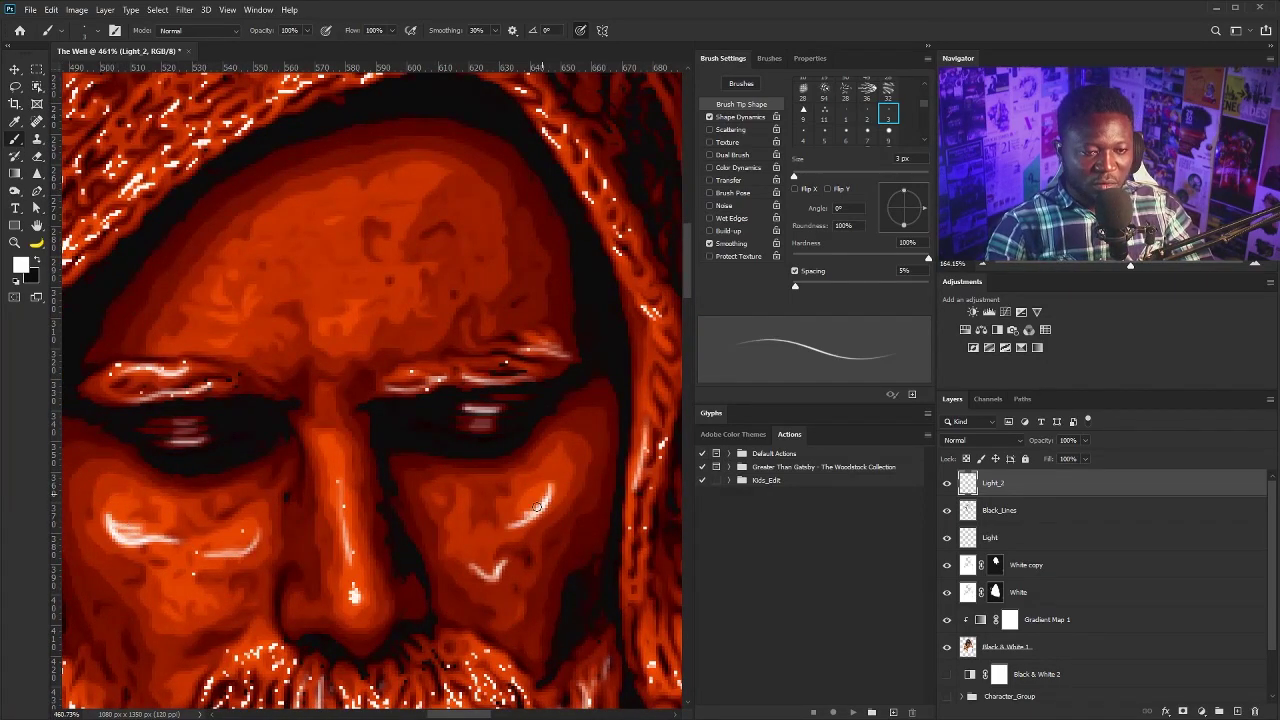
scroll(530, 505, down, 6)
scroll(400, 413, up, 5)
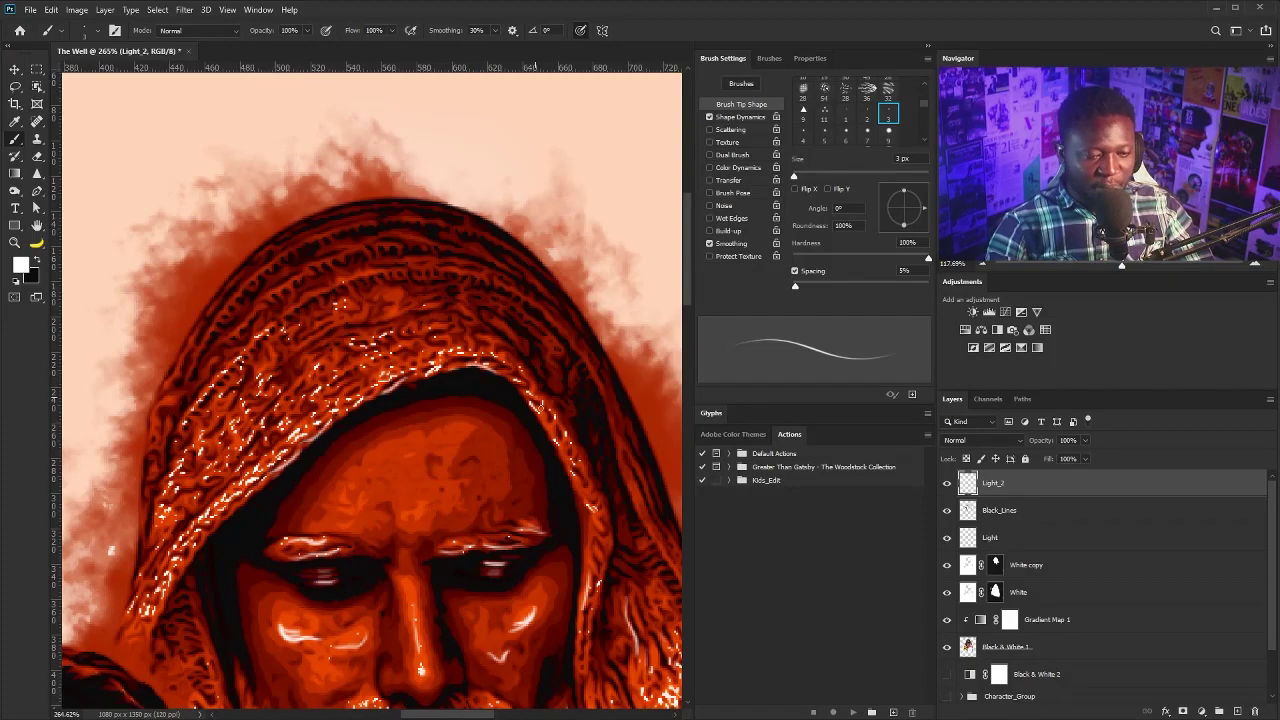
scroll(540, 407, down, 2)
scroll(345, 367, down, 6)
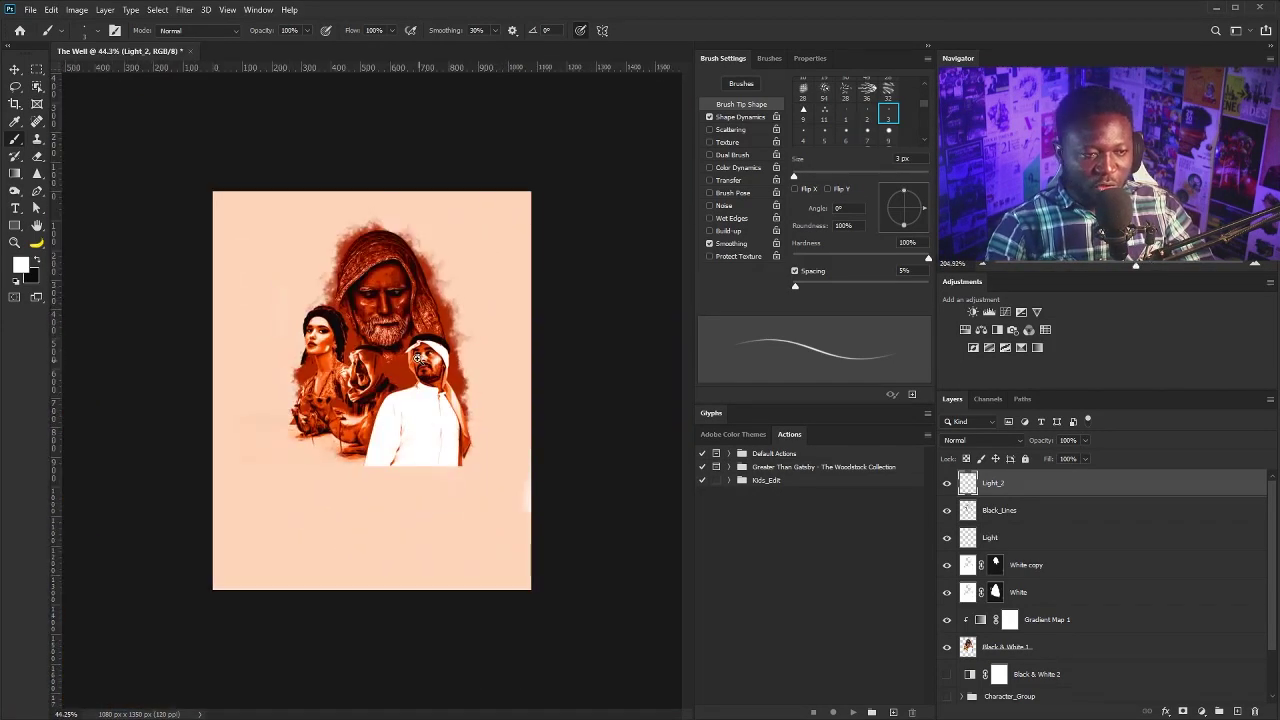
scroll(420, 366, up, 3)
Group the layers from Light_2 down to Black & White 1 and name the group "Ch_2\".
drag(1274, 587, 1273, 634)
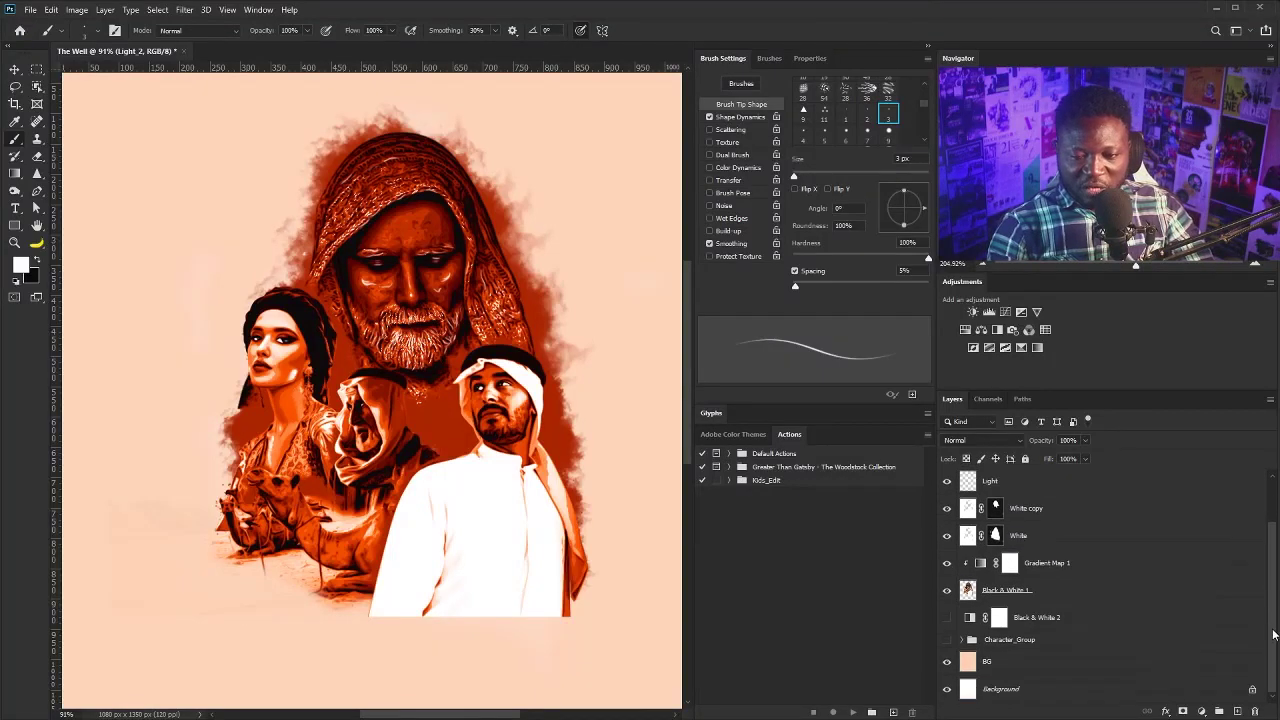
shift+click(1040, 588)
key(ctrl+g)
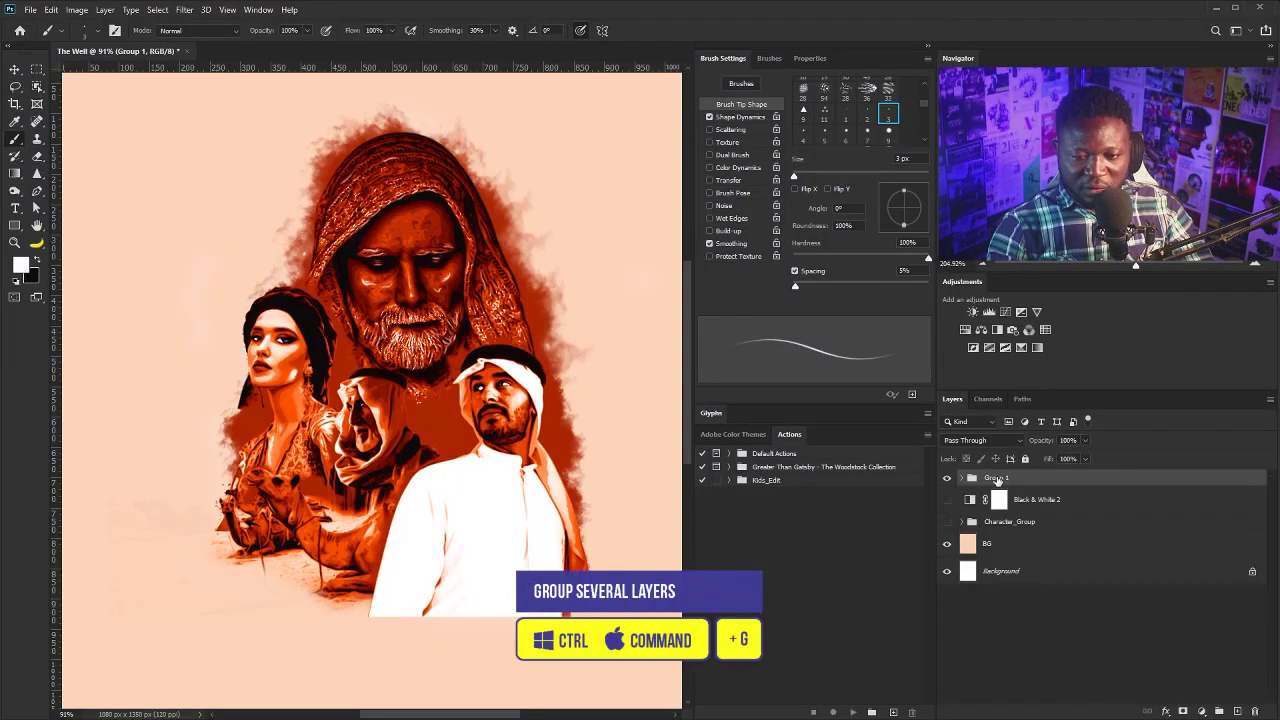
text(Ch_2\)
click(430, 308)
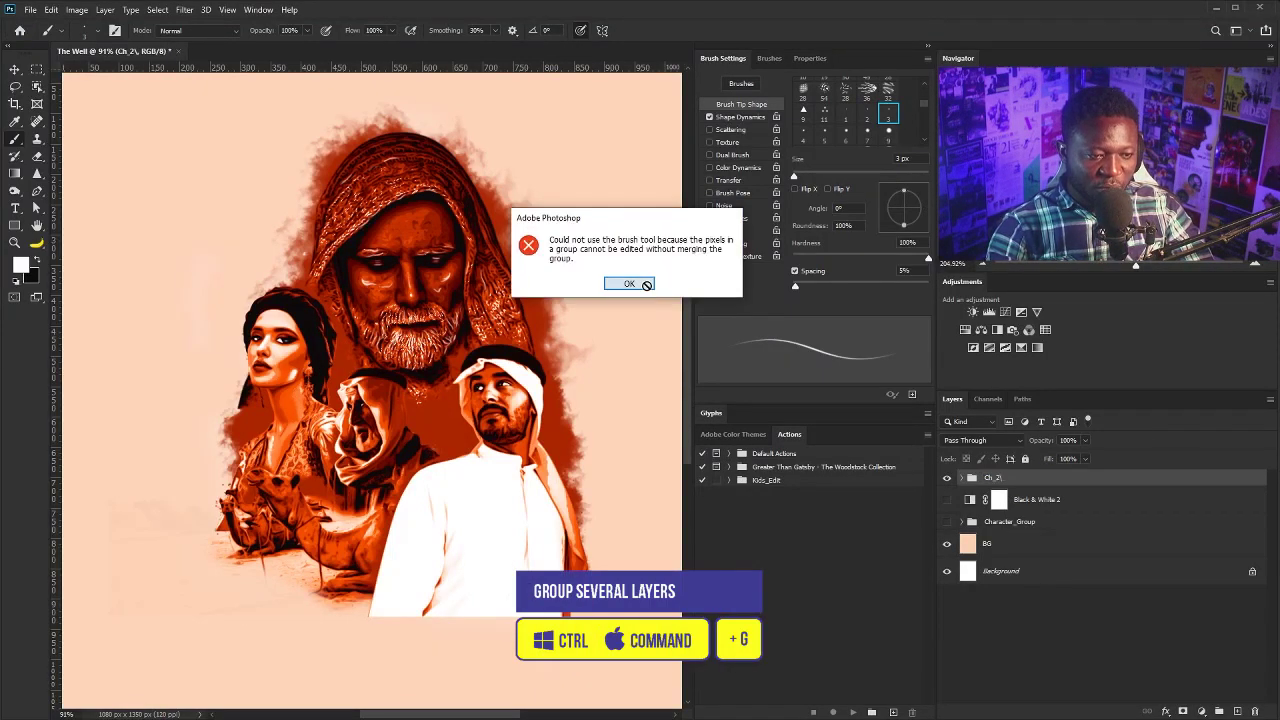
click(646, 285)
Add a Curves adjustment clipped to the character group and raise its highlights and shadows, with the shadow point at input 40, output 66.
click(1005, 313)
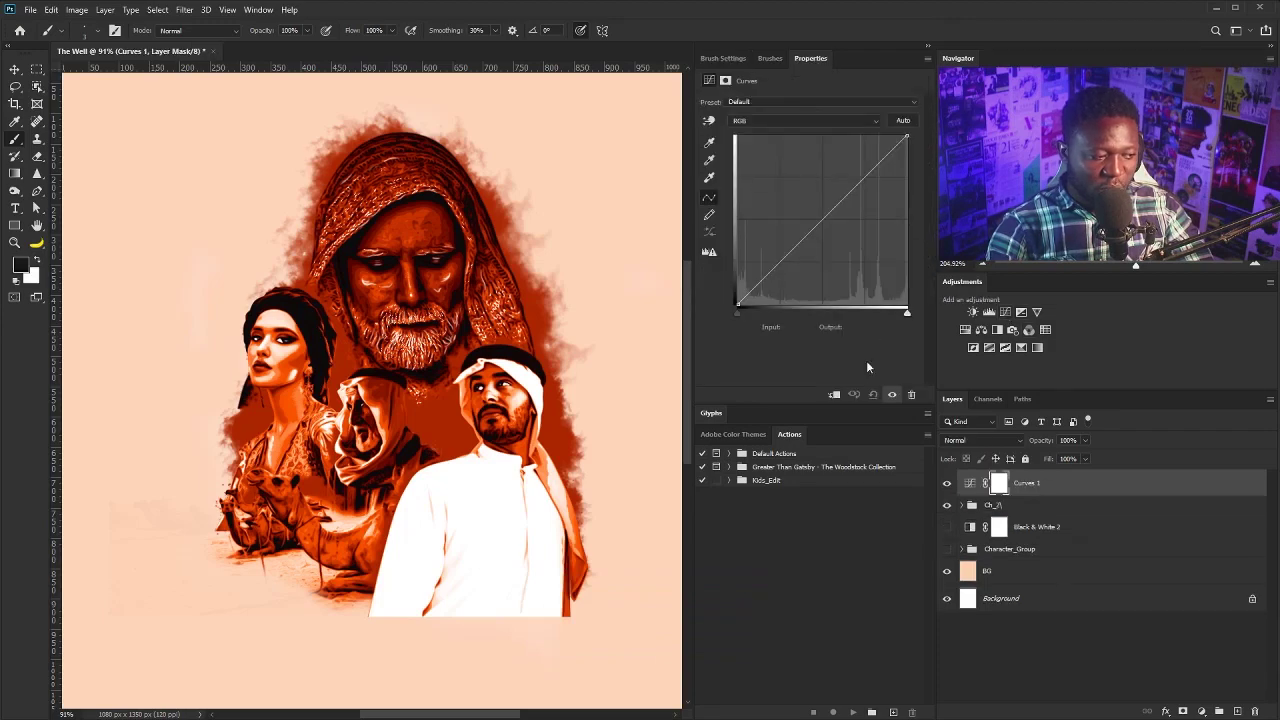
click(834, 395)
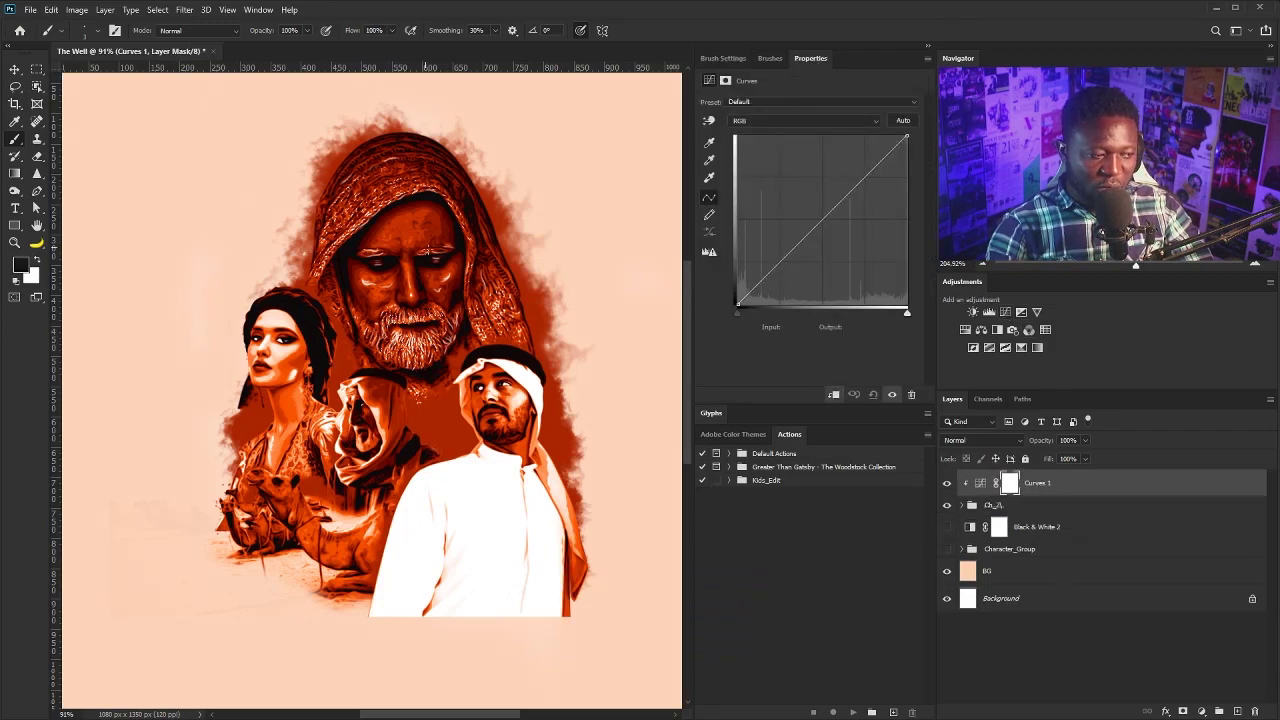
key(ctrl+plus)
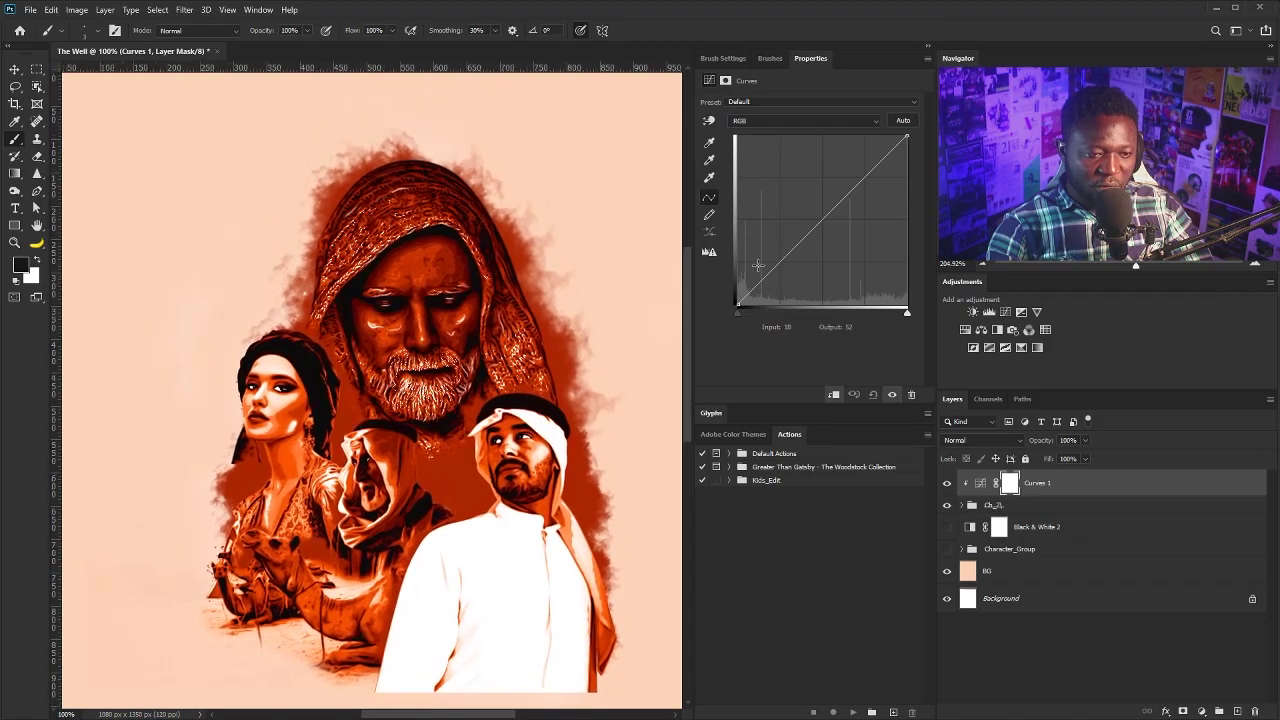
drag(845, 198, 845, 172)
mouse_move(765, 265)
mouse_down()
mouse_move(757, 251)
mouse_move(765, 263)
mouse_up()
mouse_move(541, 349)
mouse_down()
mouse_move(466, 331)
mouse_move(548, 340)
mouse_up()
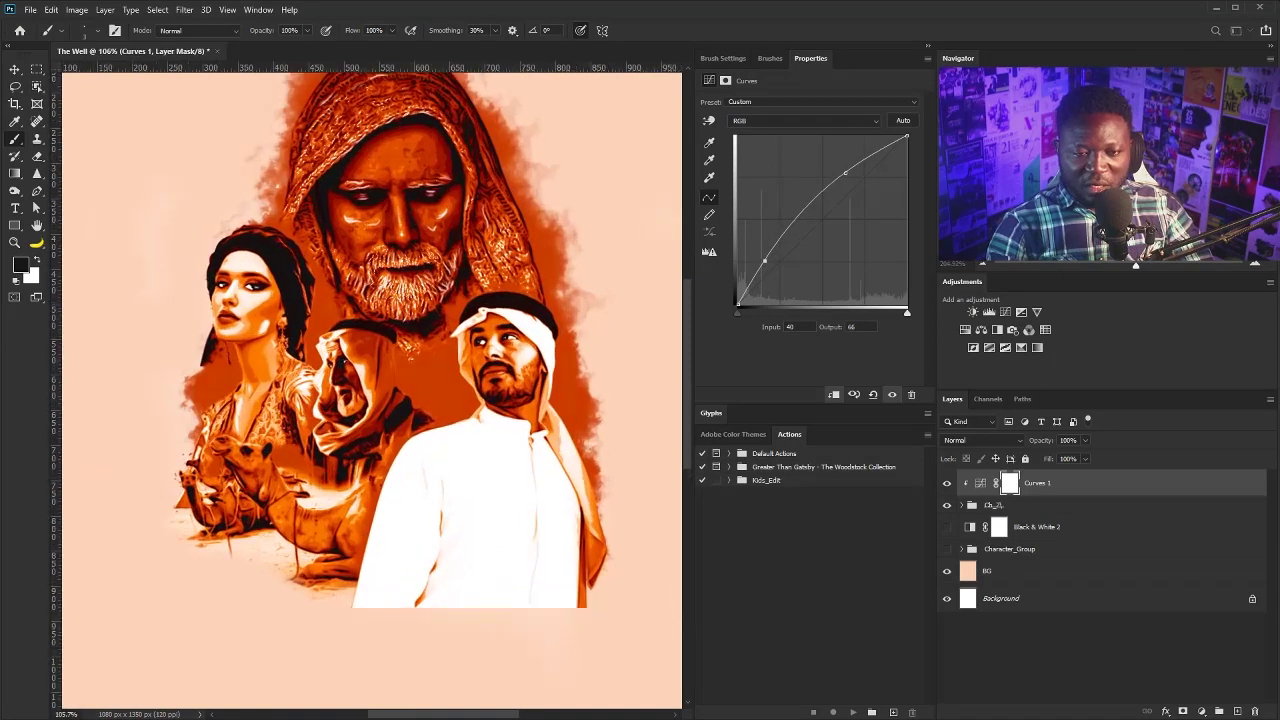
Add a Hue/Saturation adjustment clipped to the character group and set its saturation to -11.
click(966, 331)
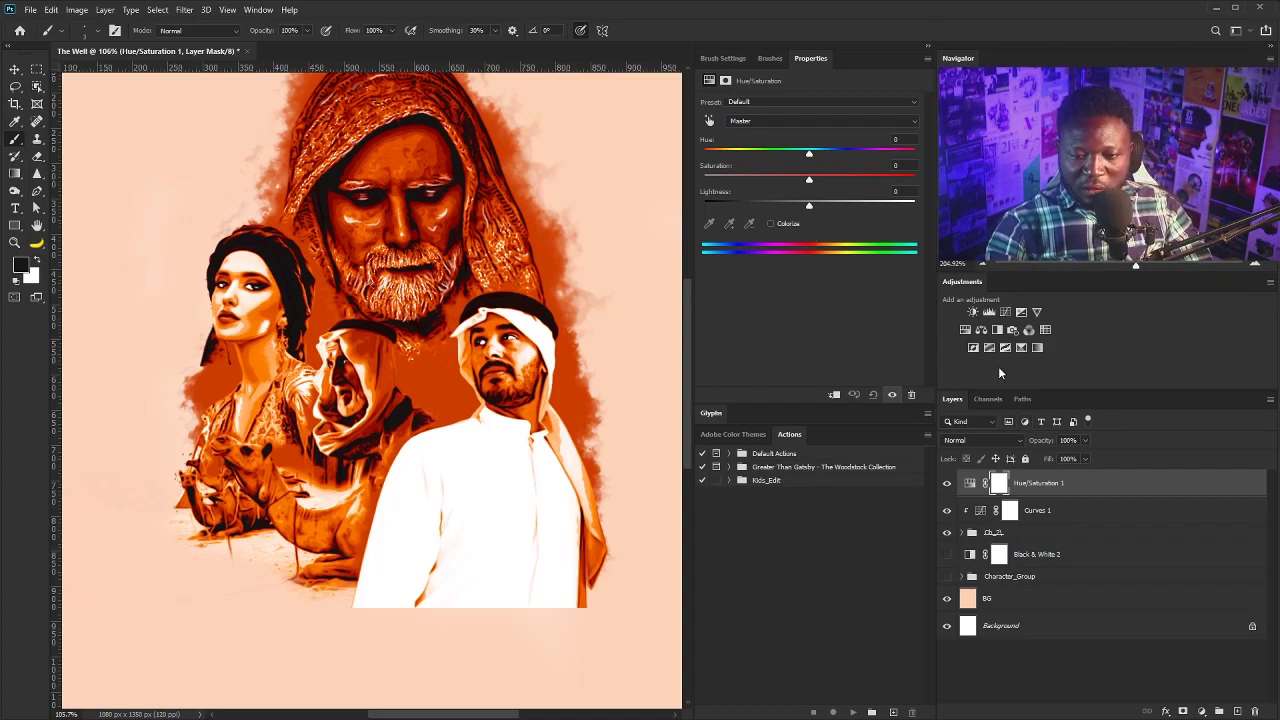
click(834, 396)
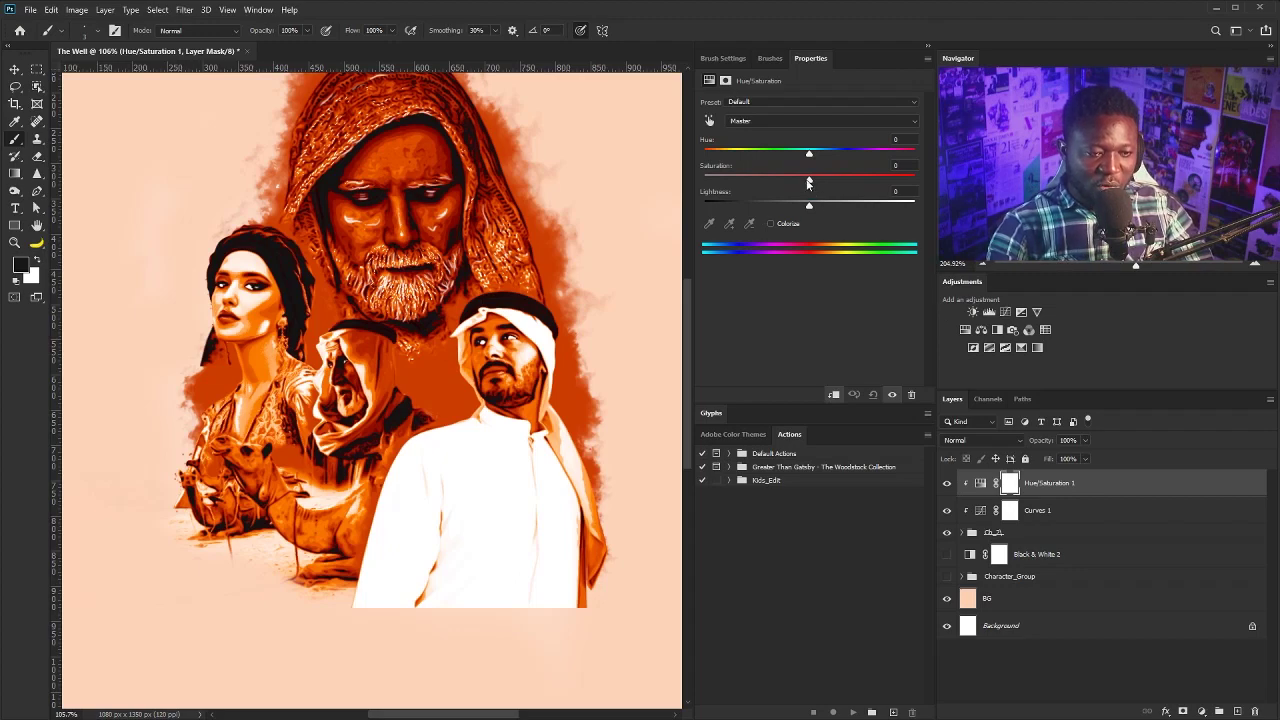
drag(786, 183, 797, 185)
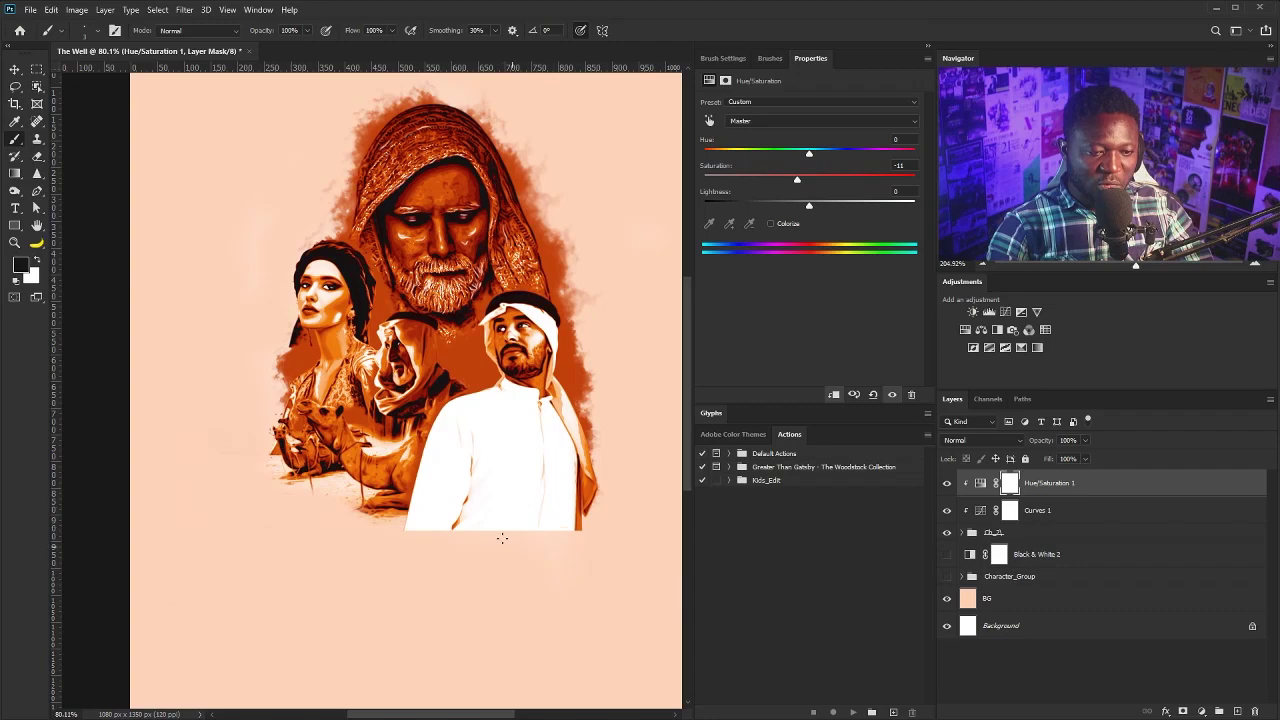
Choose the textured 1034 px brush tip without Shape Dynamics and set its spacing to 1% and size to 98 px.
click(722, 59)
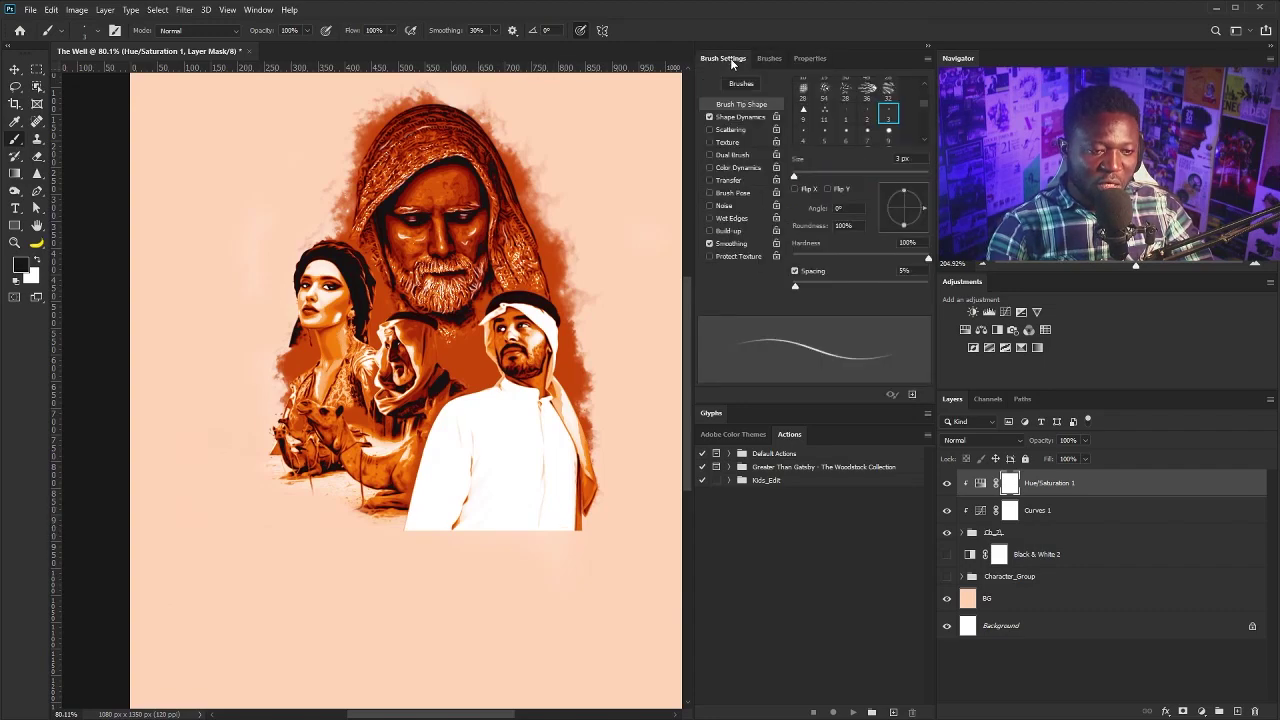
scroll(920, 92, down, 8)
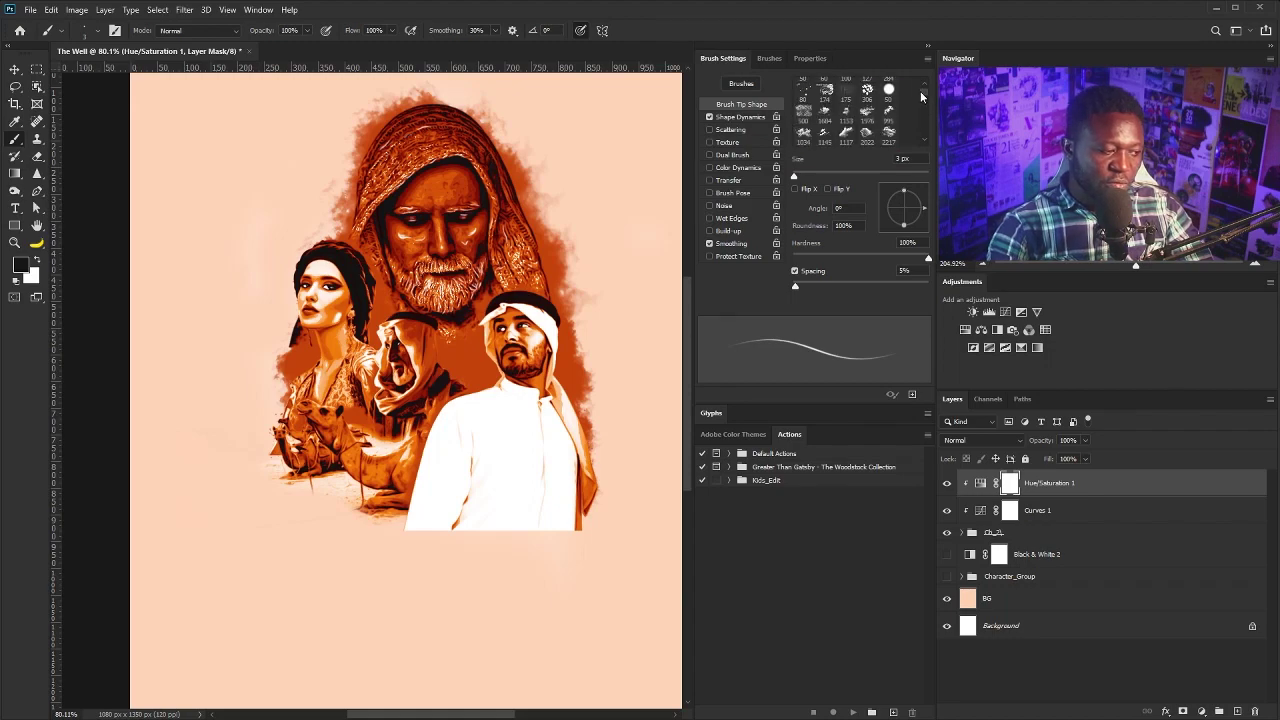
click(803, 134)
click(709, 117)
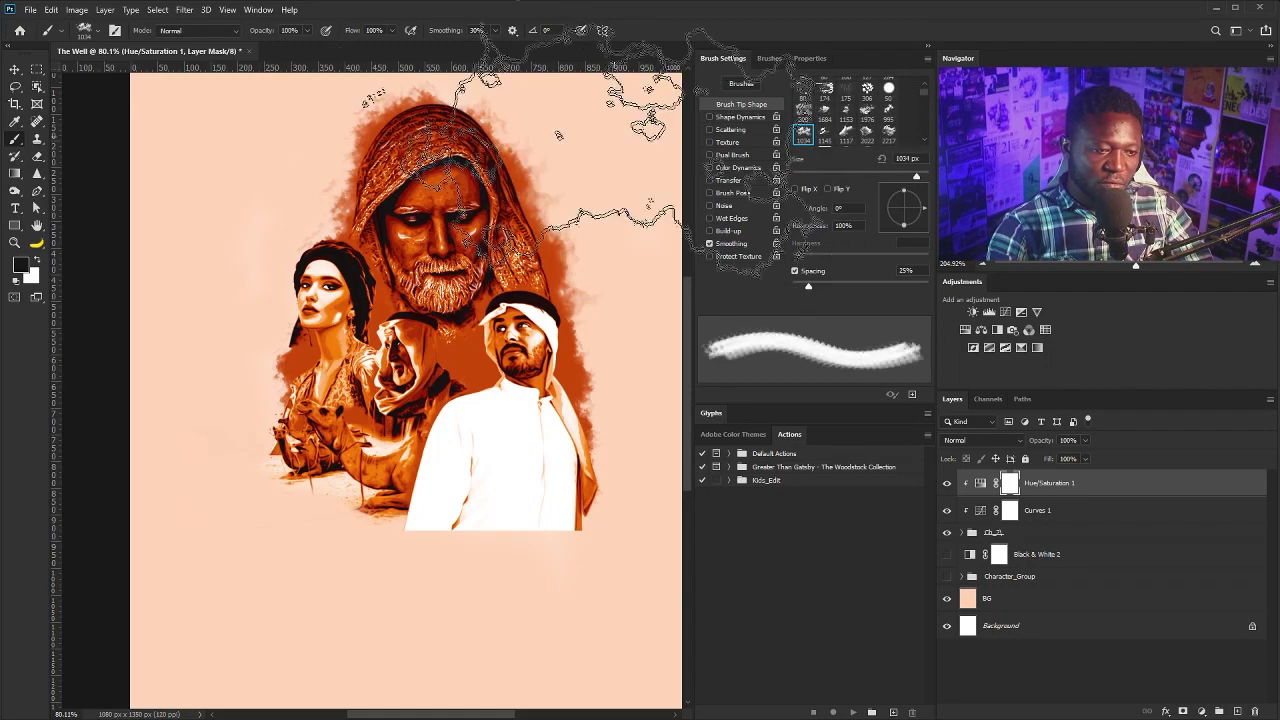
drag(808, 286, 792, 286)
click(832, 175)
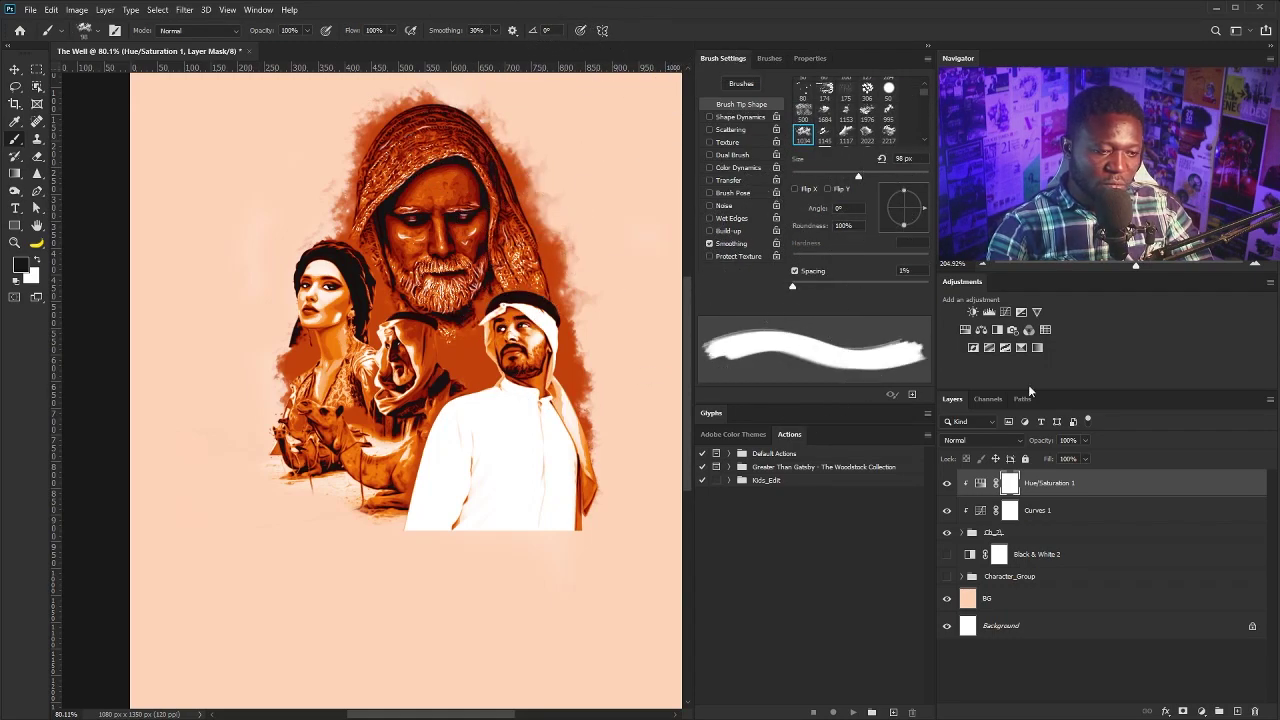
Create a new layer above the Hue/Saturation adjustment and sample the peach background as the paint colour.
click(1236, 711)
key(x)
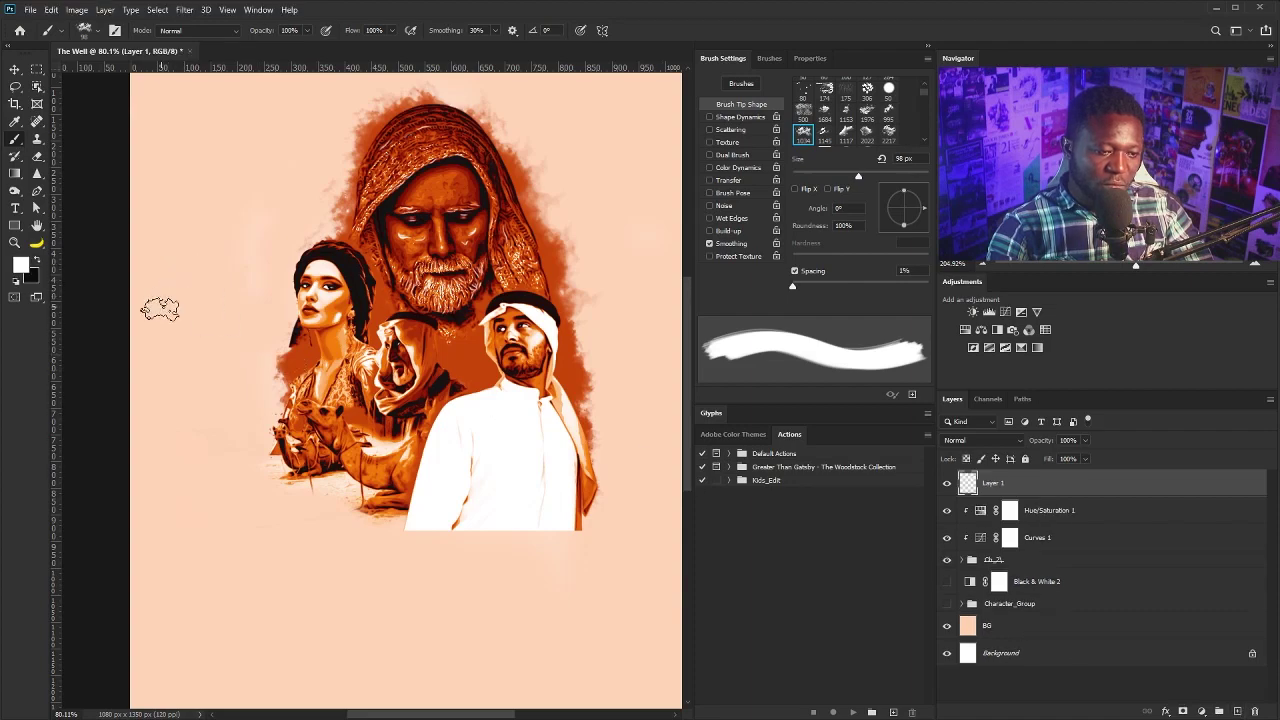
alt+click(190, 452)
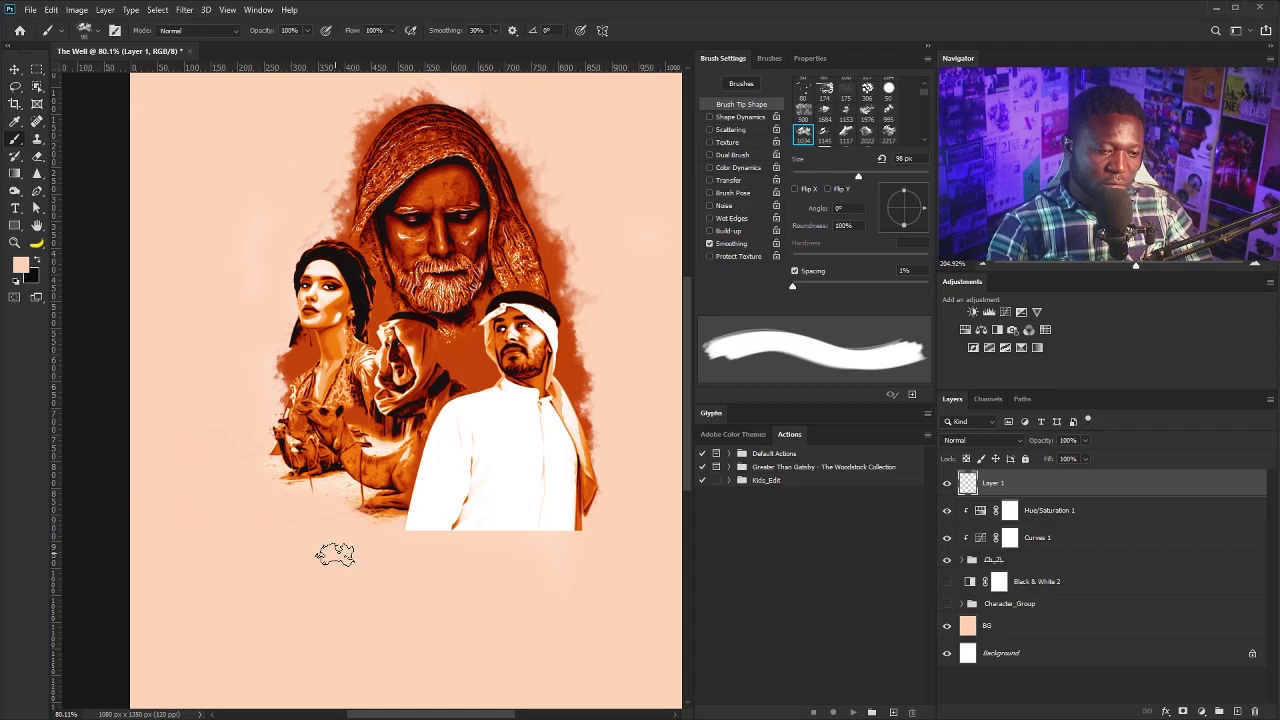
With the brush at 250 px and 50% angle jitter, paint peach over the composite's hard lower edge, across the white robe's hem.
key(bracketright)
key(bracketright)
key(bracketright)
key(bracketright)
key(bracketright)
key(bracketright)
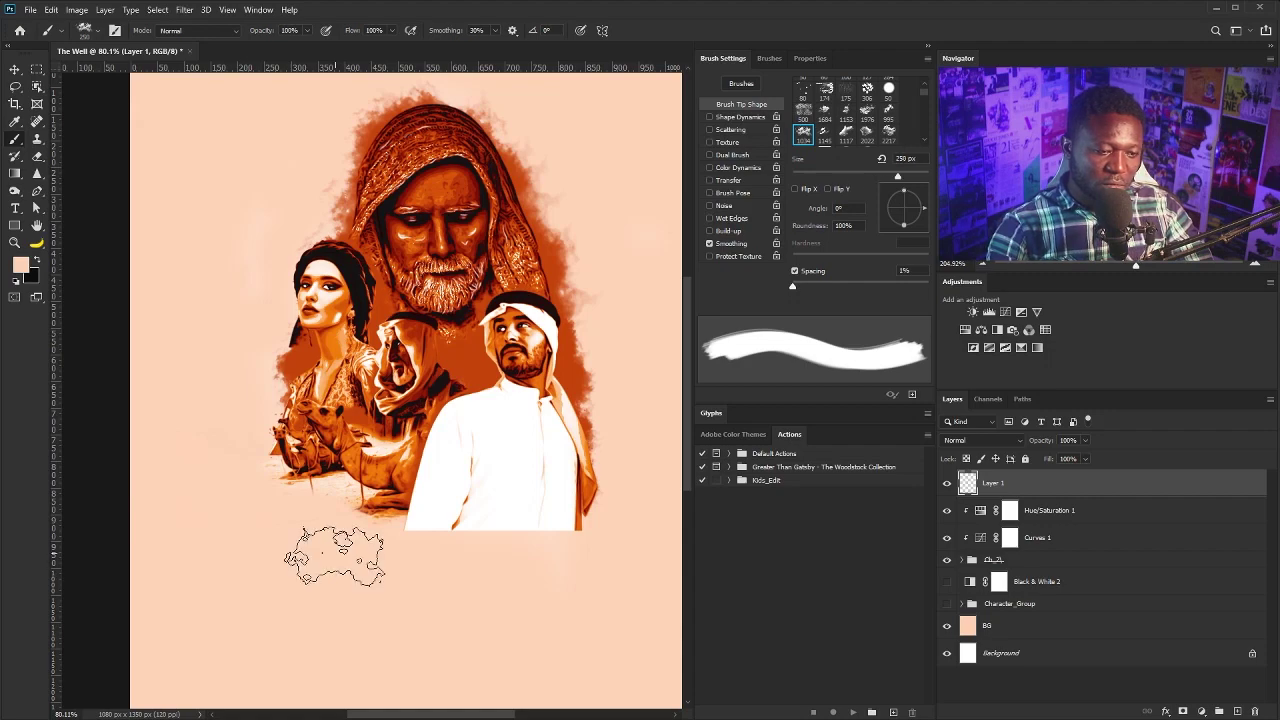
click(729, 119)
drag(793, 199, 860, 199)
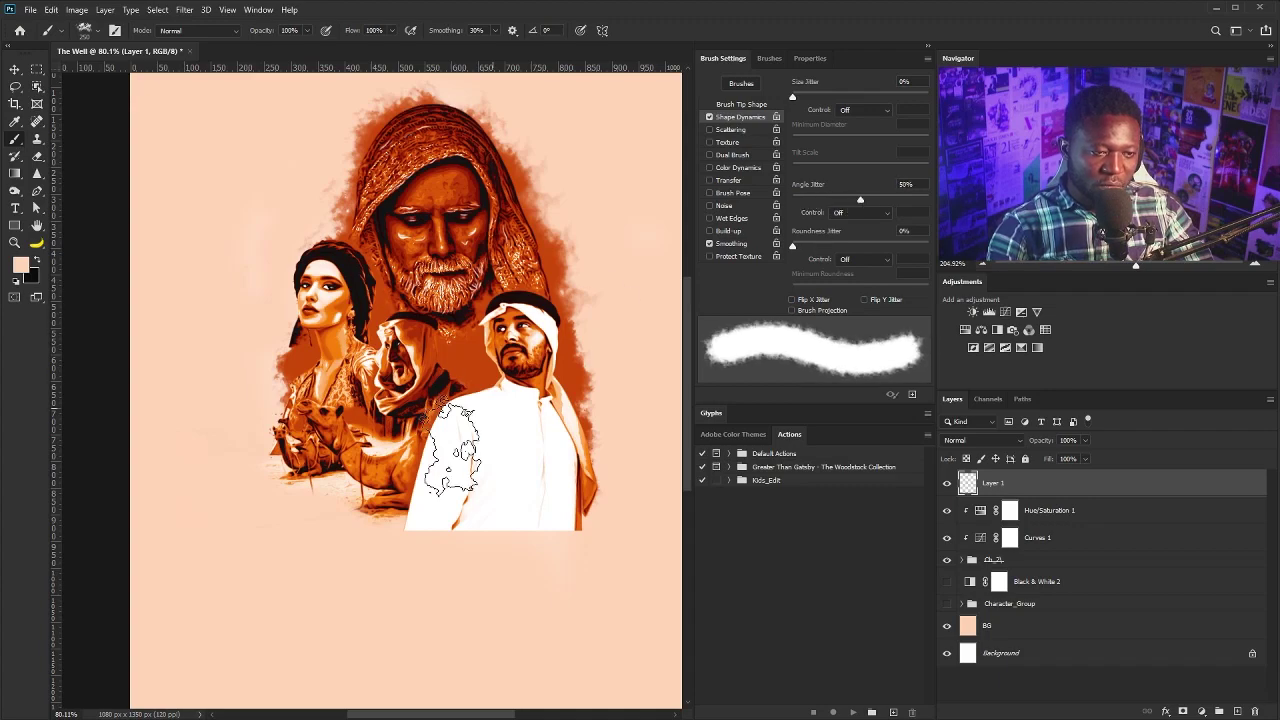
mouse_move(455, 450)
mouse_down()
mouse_move(400, 563)
mouse_move(443, 534)
mouse_move(588, 568)
mouse_up()
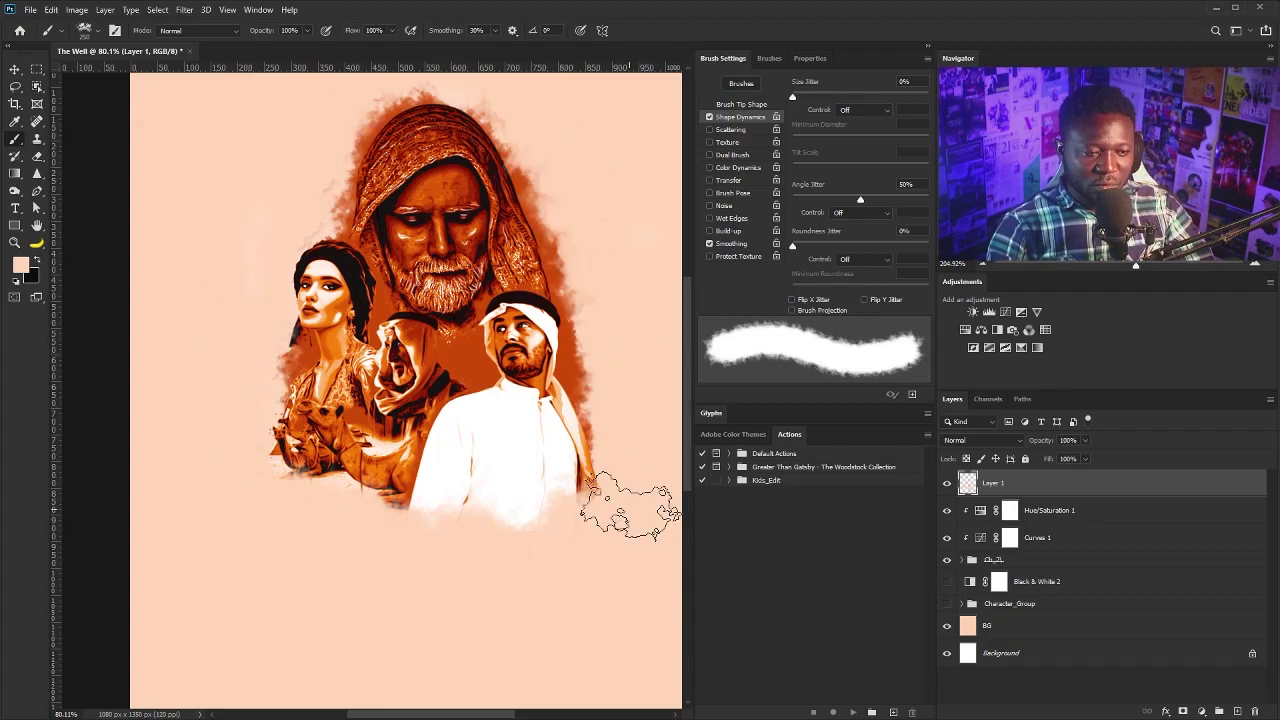
Add a mask to the peach paint layer and paint black with a hard 10 px brush to reveal the hanging scarf tip.
scroll(577, 557, up, 4)
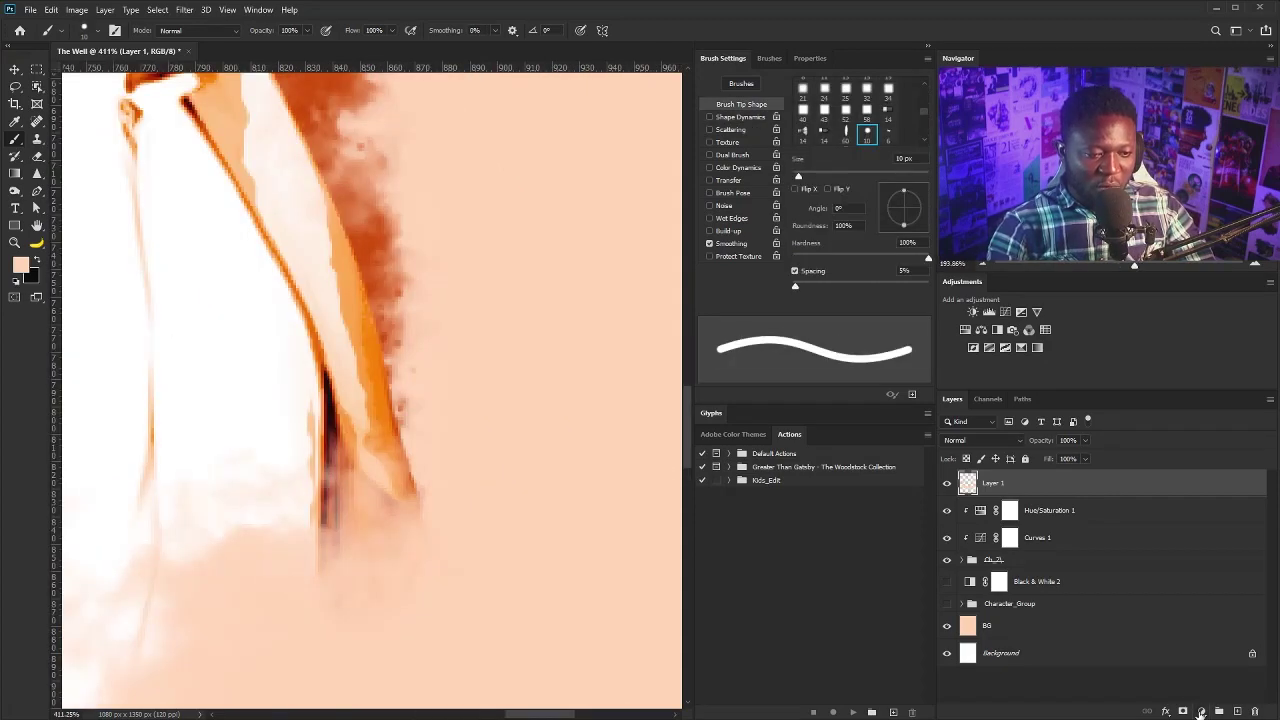
click(1184, 711)
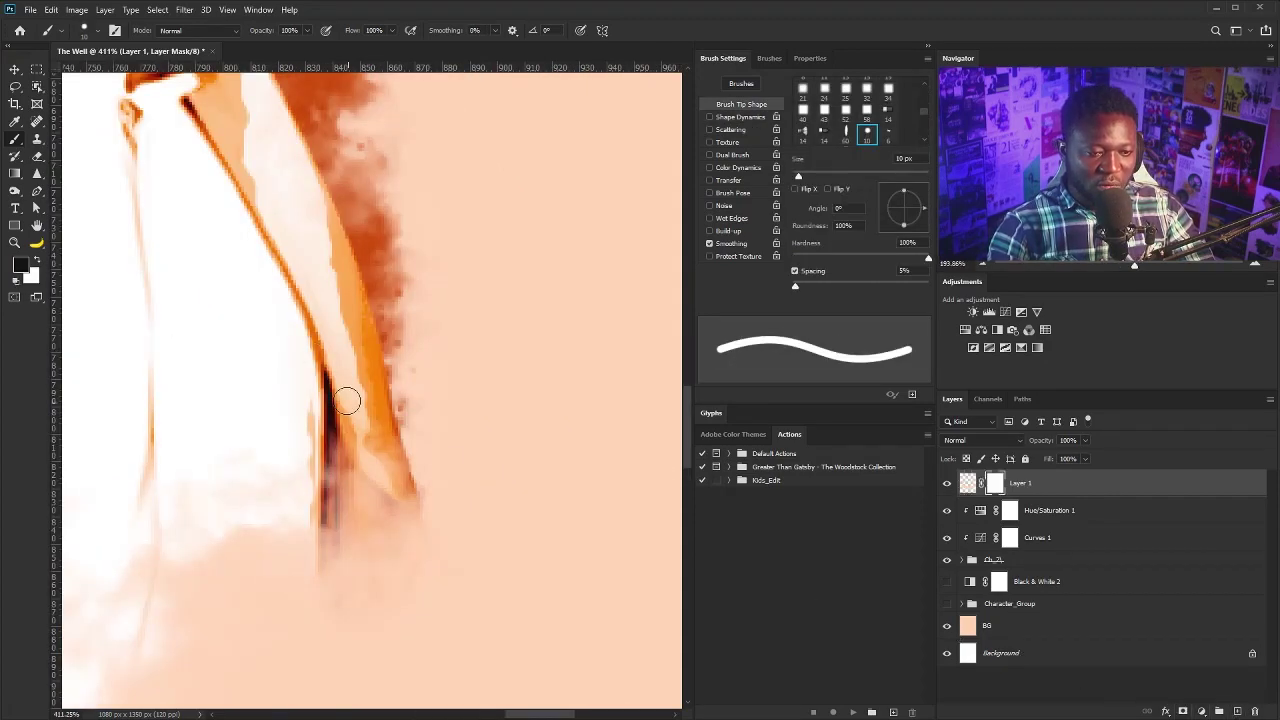
mouse_move(347, 400)
mouse_down()
mouse_move(377, 554)
mouse_move(393, 507)
mouse_move(390, 555)
mouse_up()
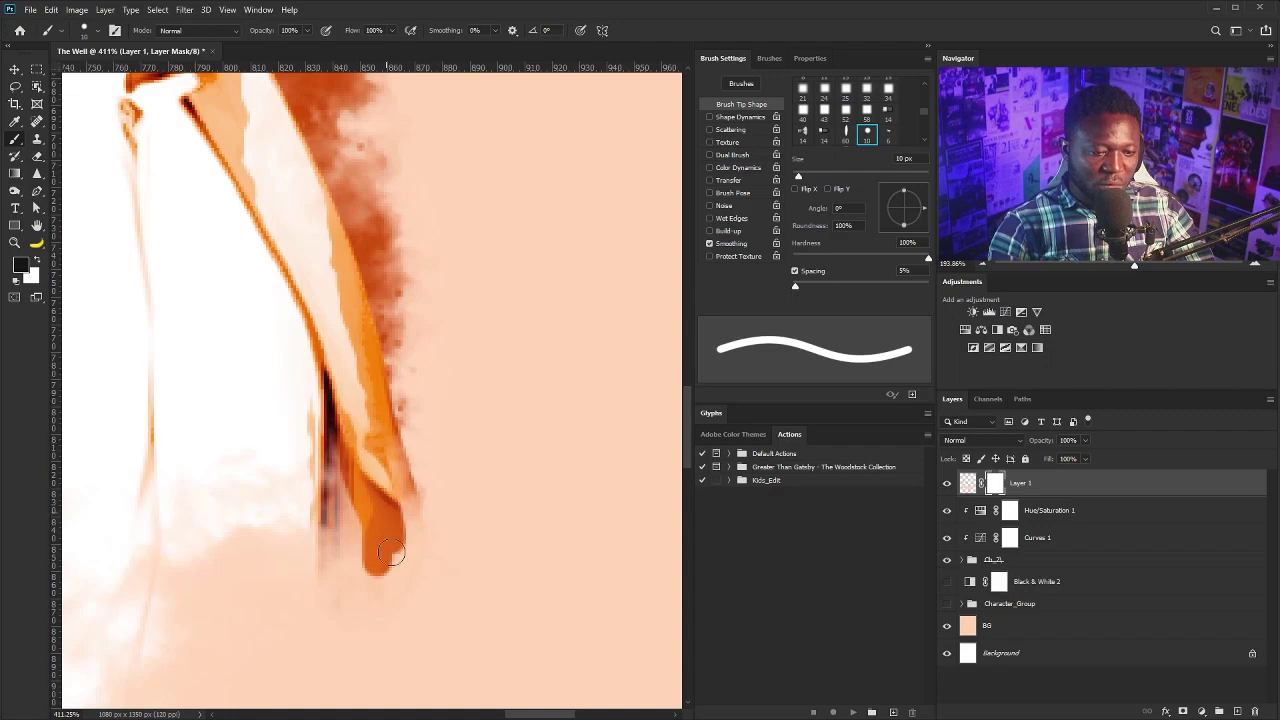
mouse_move(358, 457)
mouse_down()
mouse_move(362, 581)
mouse_move(376, 464)
mouse_move(396, 472)
mouse_move(426, 589)
mouse_up()
drag(415, 544, 405, 420)
mouse_move(392, 450)
mouse_down()
mouse_move(387, 524)
mouse_move(345, 555)
mouse_move(332, 470)
mouse_move(368, 574)
mouse_up()
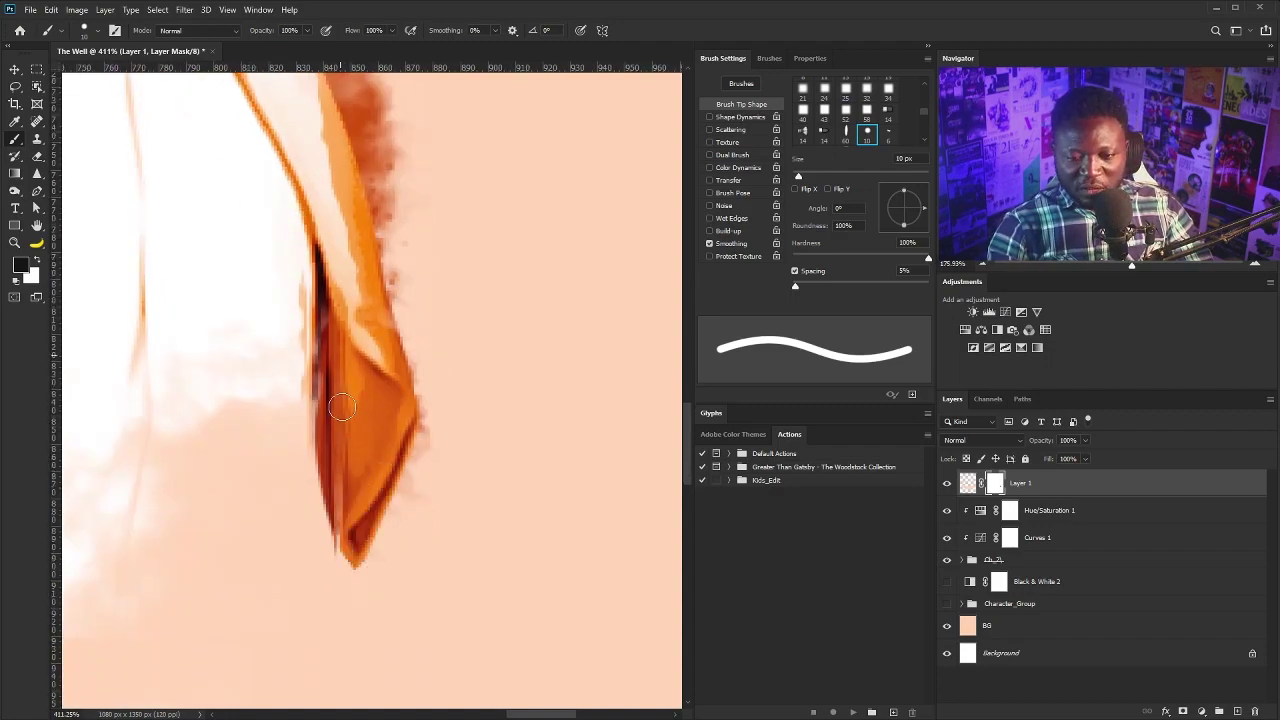
drag(348, 447, 366, 574)
key(ctrl+0)
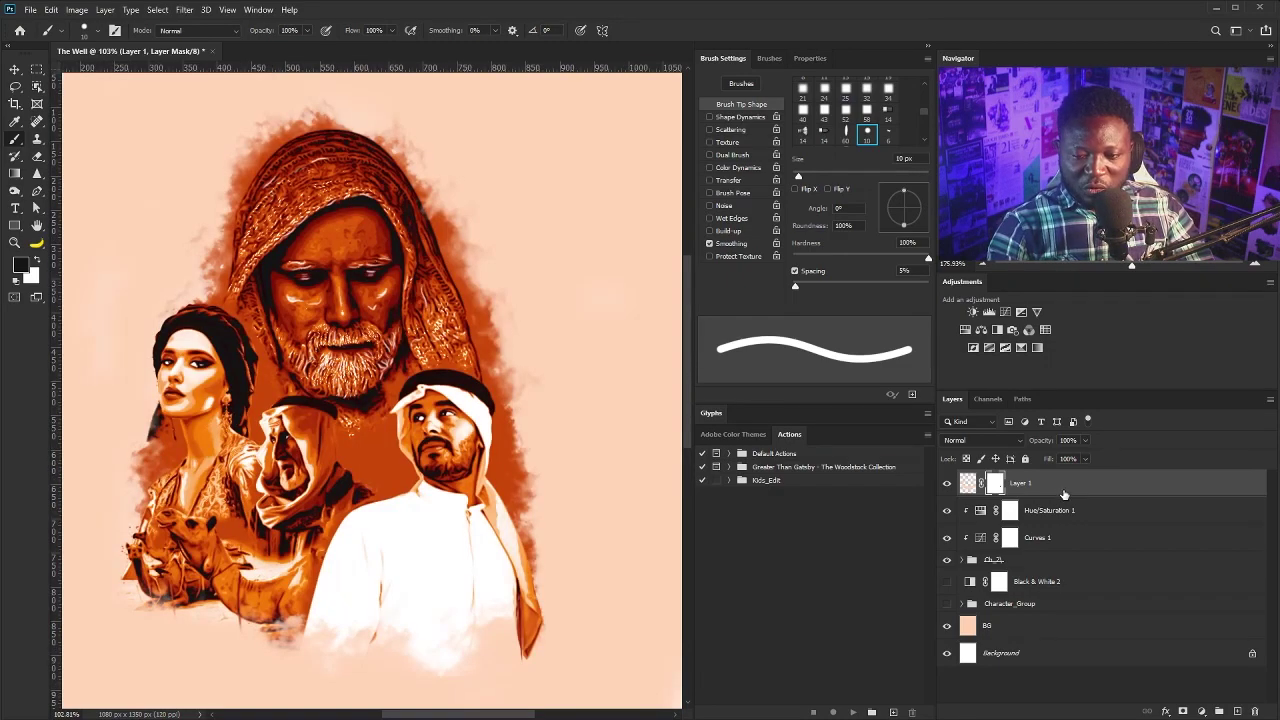
Create a new layer and prepare the 284 px splatter brush tip with 1% spacing and burnt orange sampled from the artwork.
click(1238, 711)
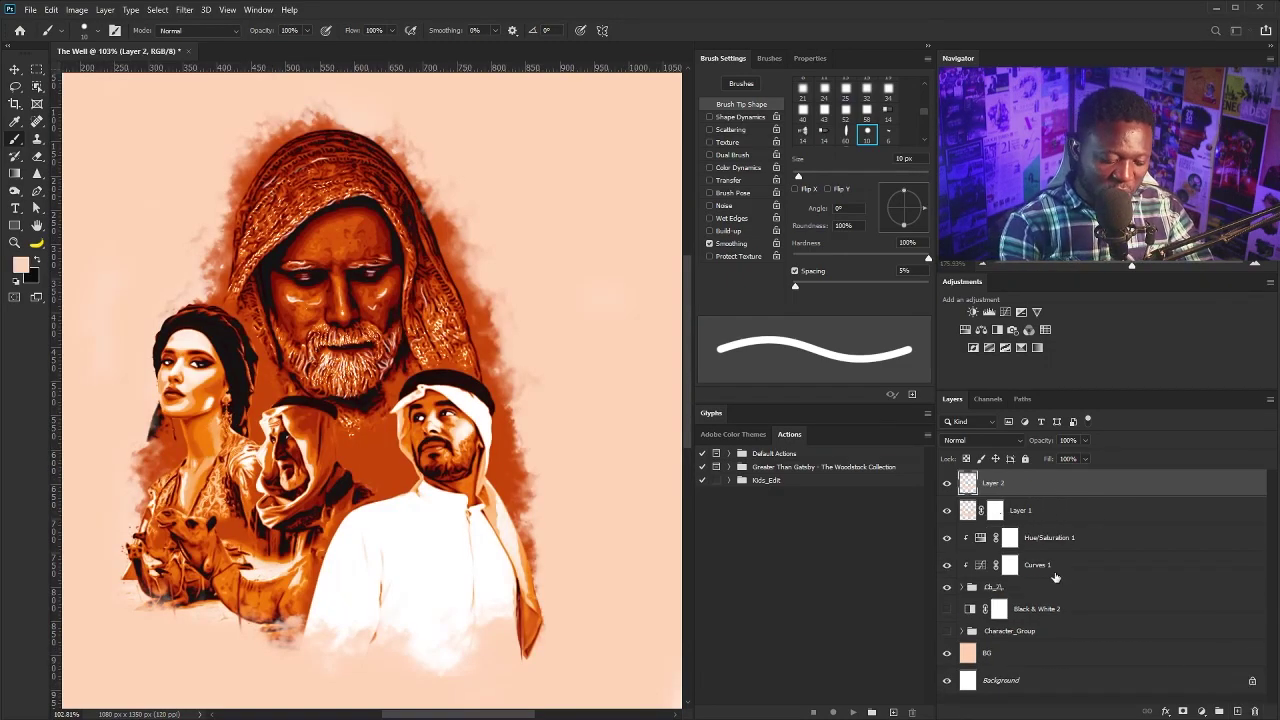
scroll(845, 110, up, 3)
click(888, 131)
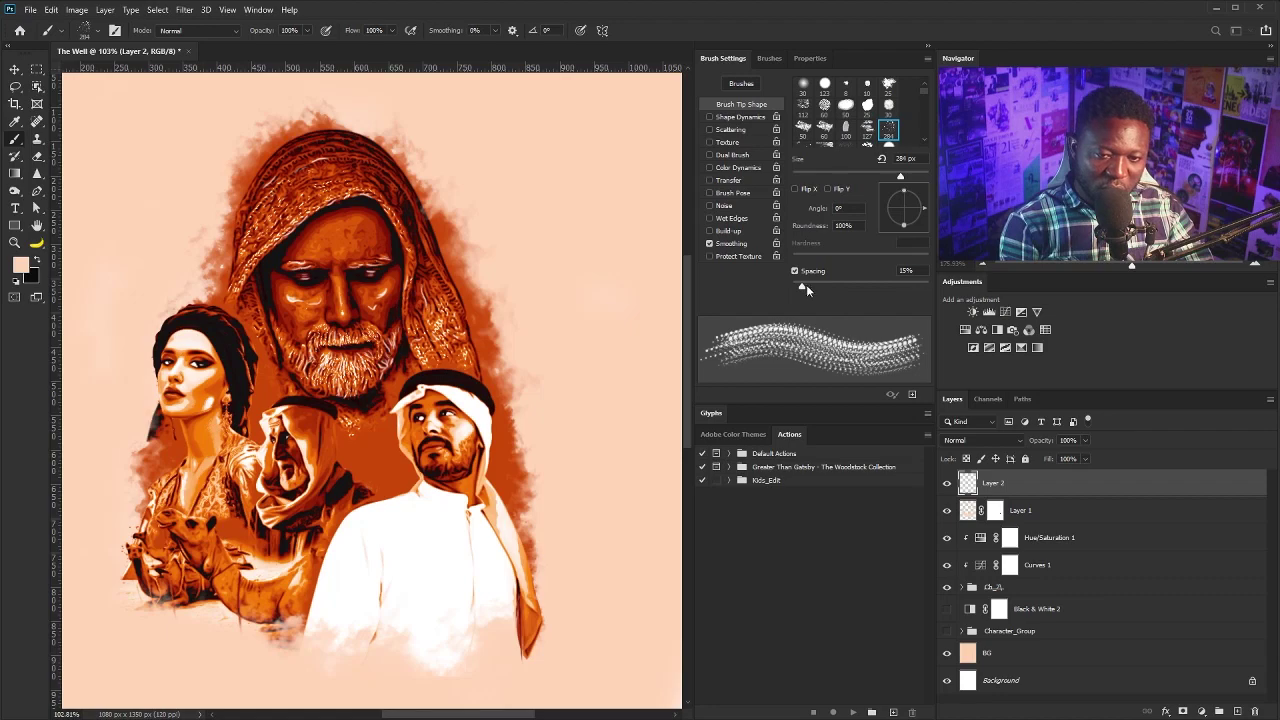
drag(806, 285, 790, 286)
alt+click(397, 417)
scroll(376, 333, down, 2)
drag(900, 176, 874, 178)
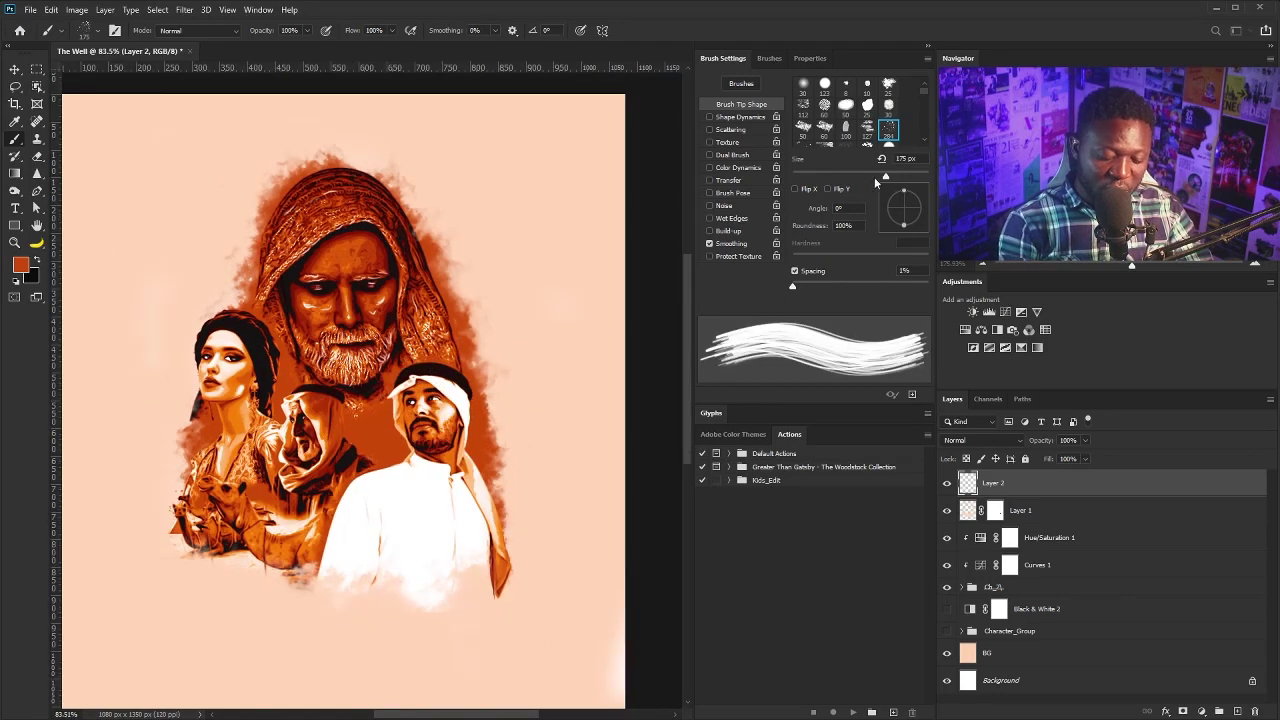
Dab burnt-orange splatters beside the woman's shoulder and on the young man's robe, and at 175 px beside the old man's hood.
click(187, 439)
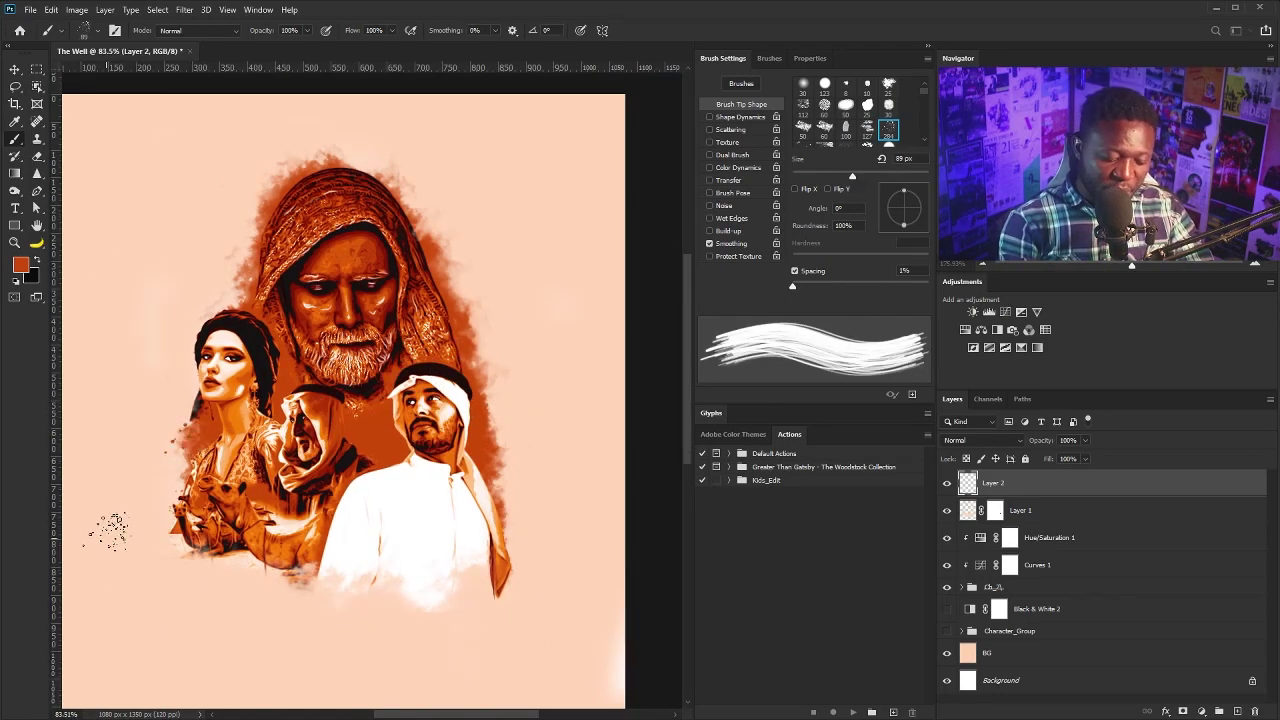
click(480, 492)
key(])
key(])
key(])
key(])
key(])
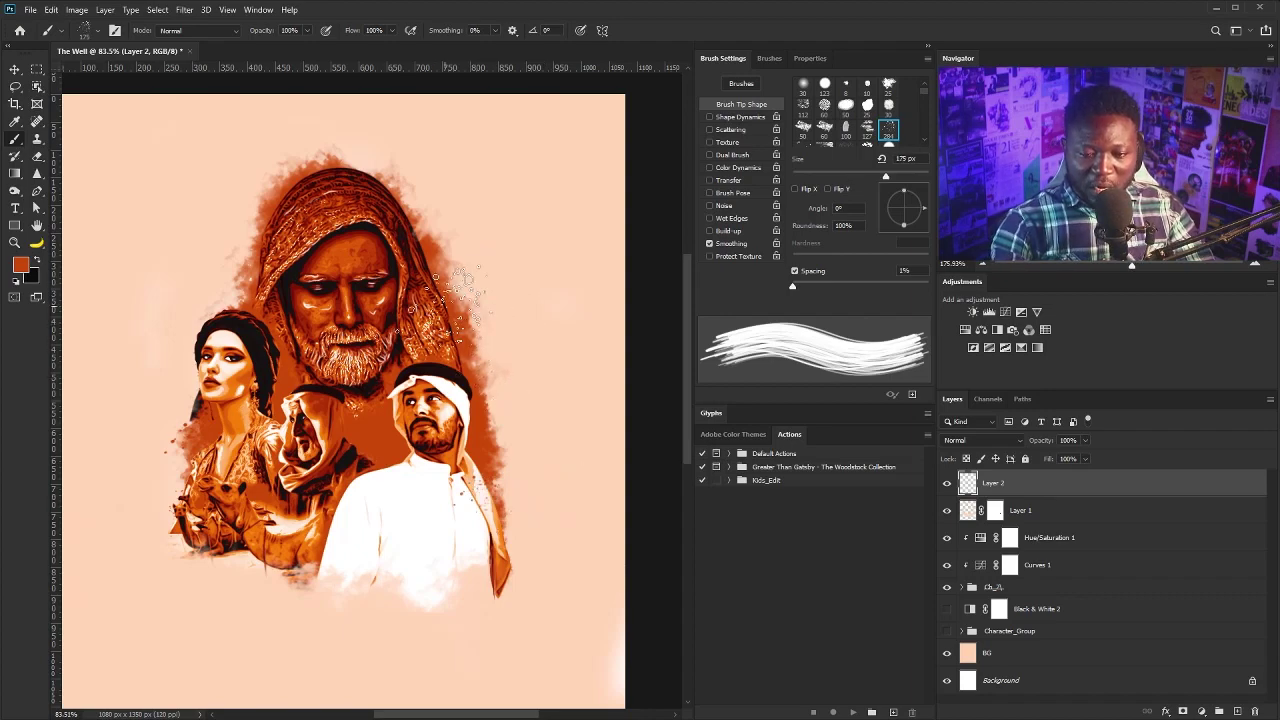
click(462, 282)
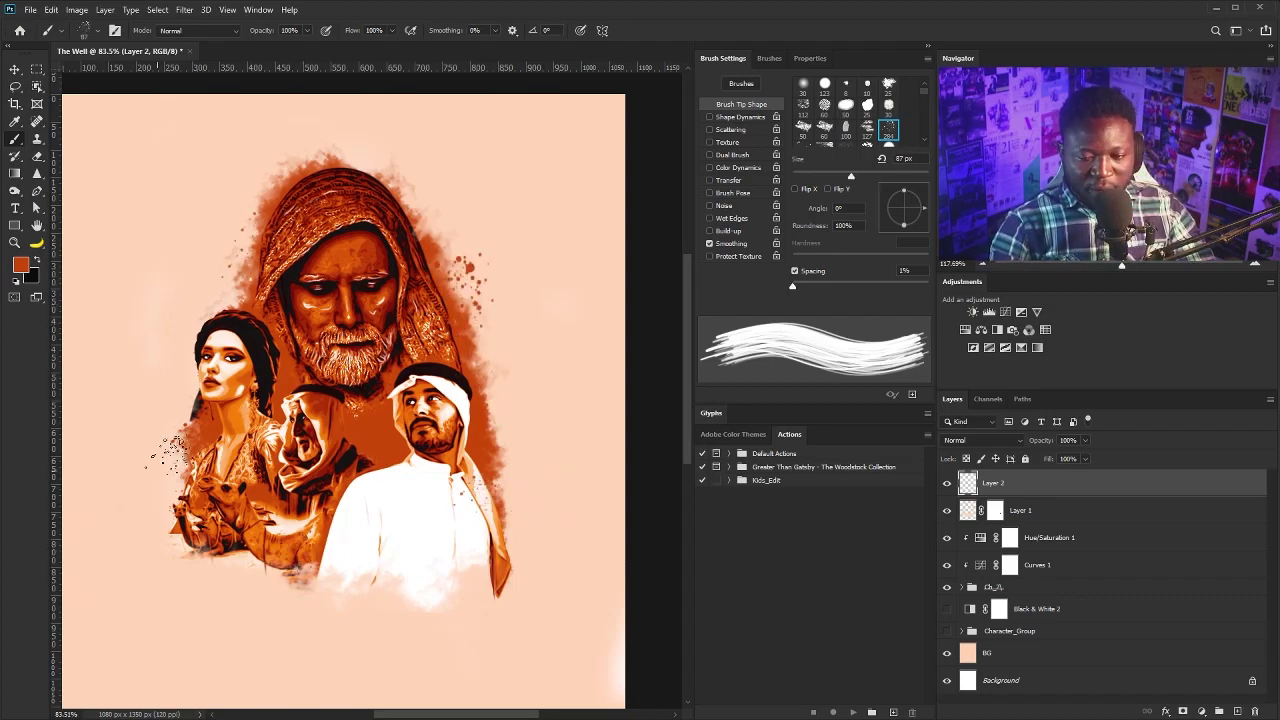
Enlarge the splatter brush to 200 px and add burnt-orange splatters below the camels.
key(bracketright)
key(bracketright)
key(bracketright)
key(bracketright)
key(bracketright)
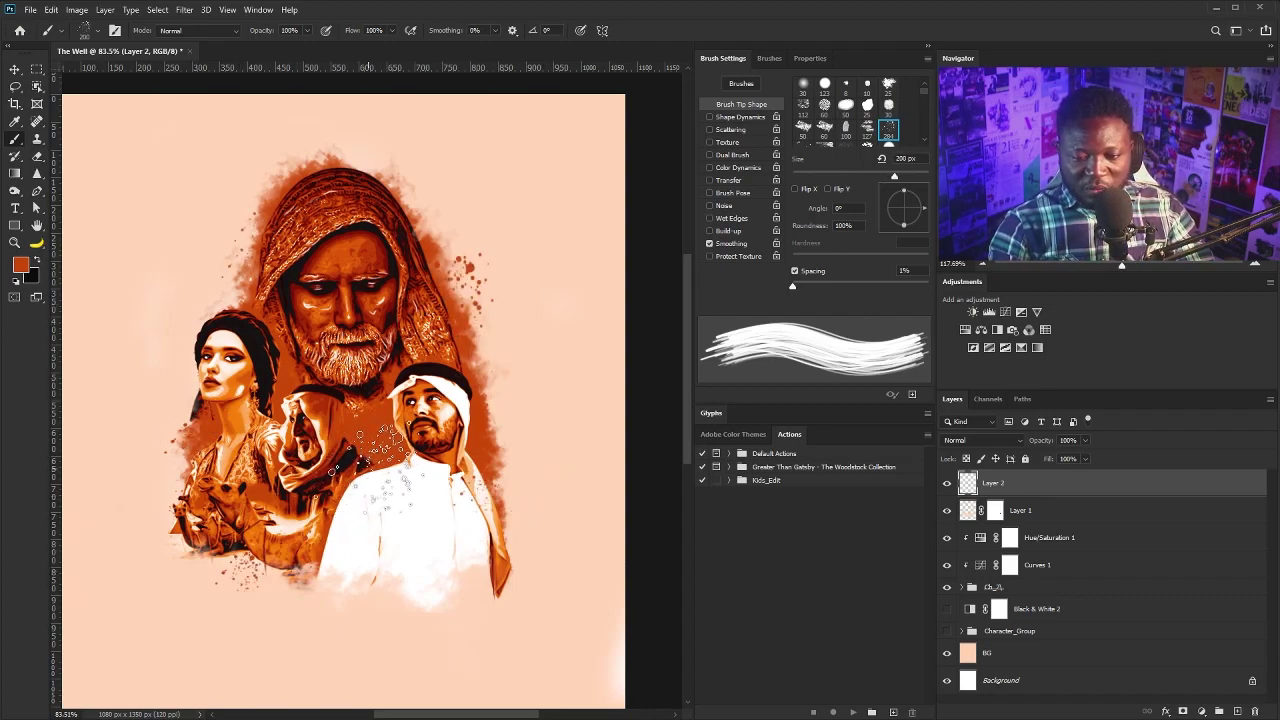
Rotate the splatter tip to 67°, reduce it to 175 px, and dab splatters between the middle hooded man and the white robe.
drag(919, 207, 911, 190)
key(bracketleft)
click(340, 455)
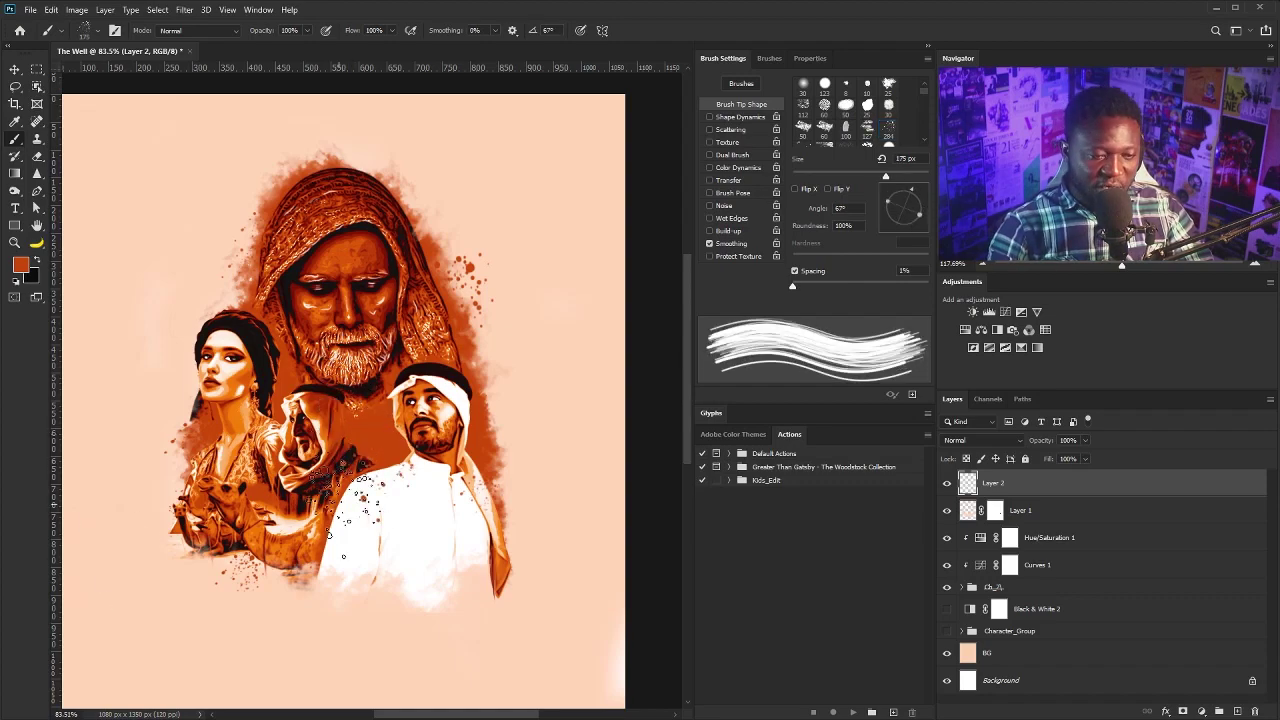
Add a new empty layer directly above the BG layer, beneath the character groups.
drag(518, 378, 498, 390)
scroll(498, 390, up, 1)
scroll(516, 434, down, 2)
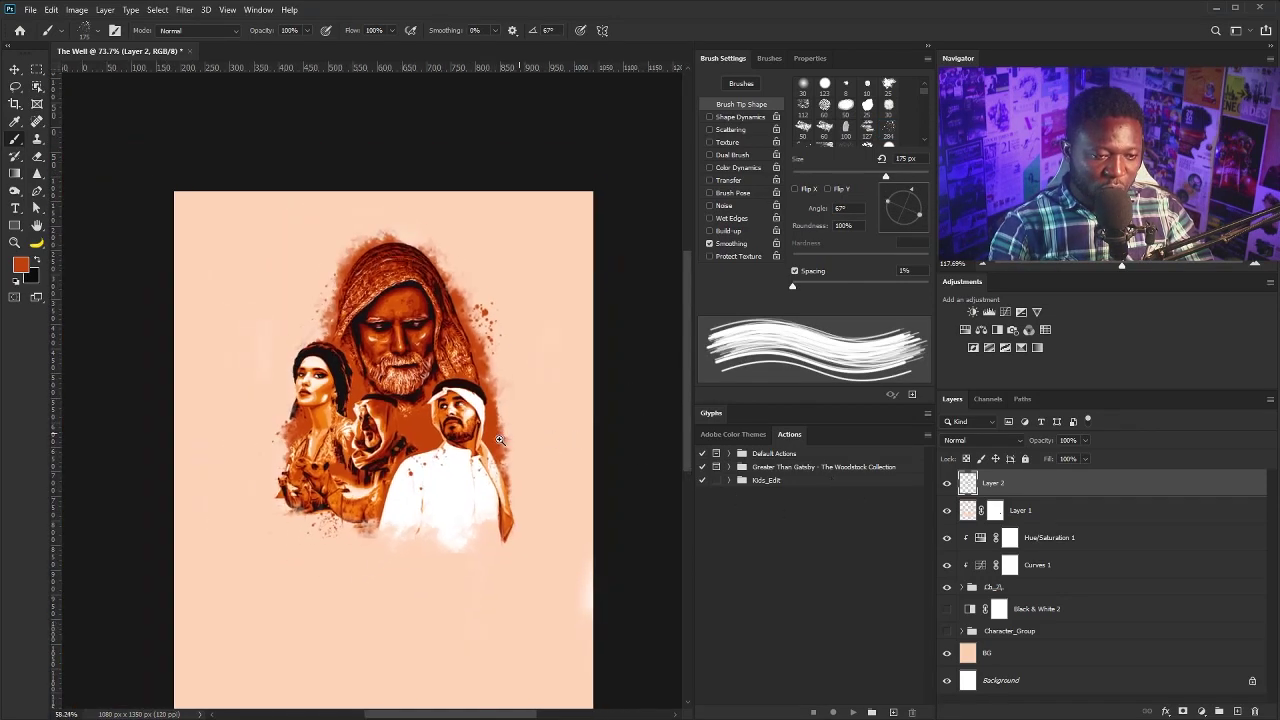
scroll(450, 420, up, 1)
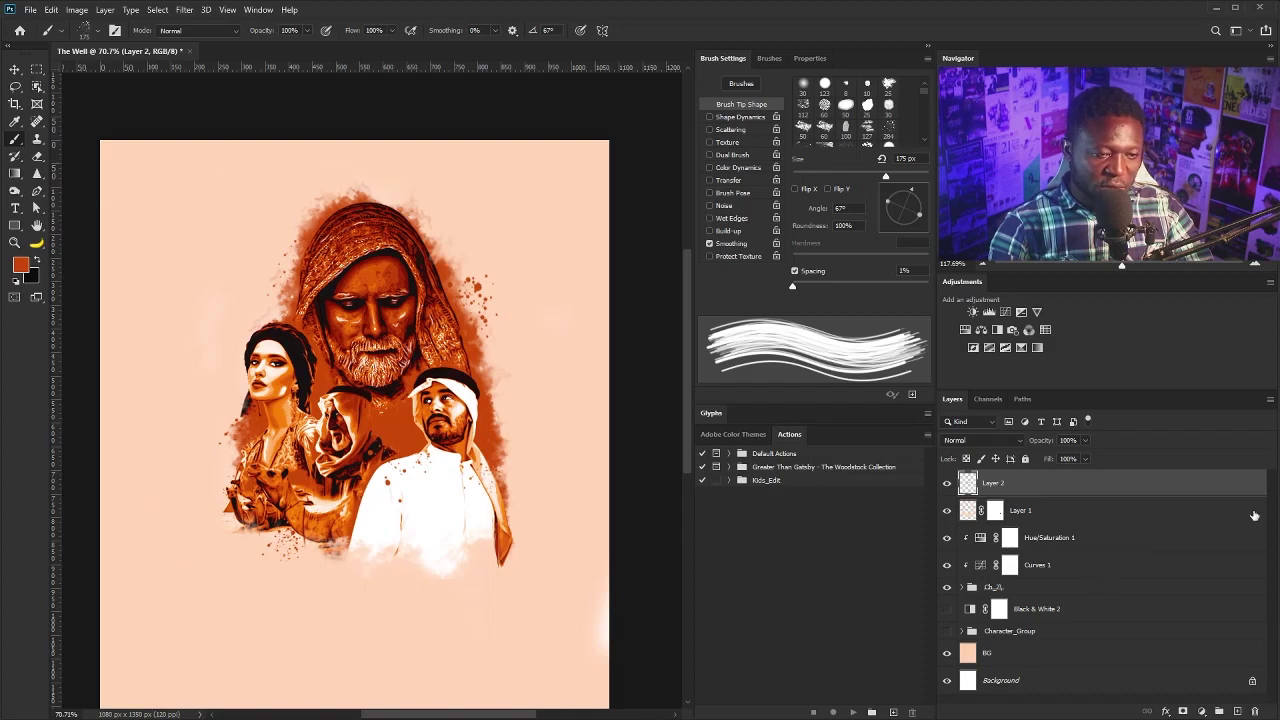
click(1002, 650)
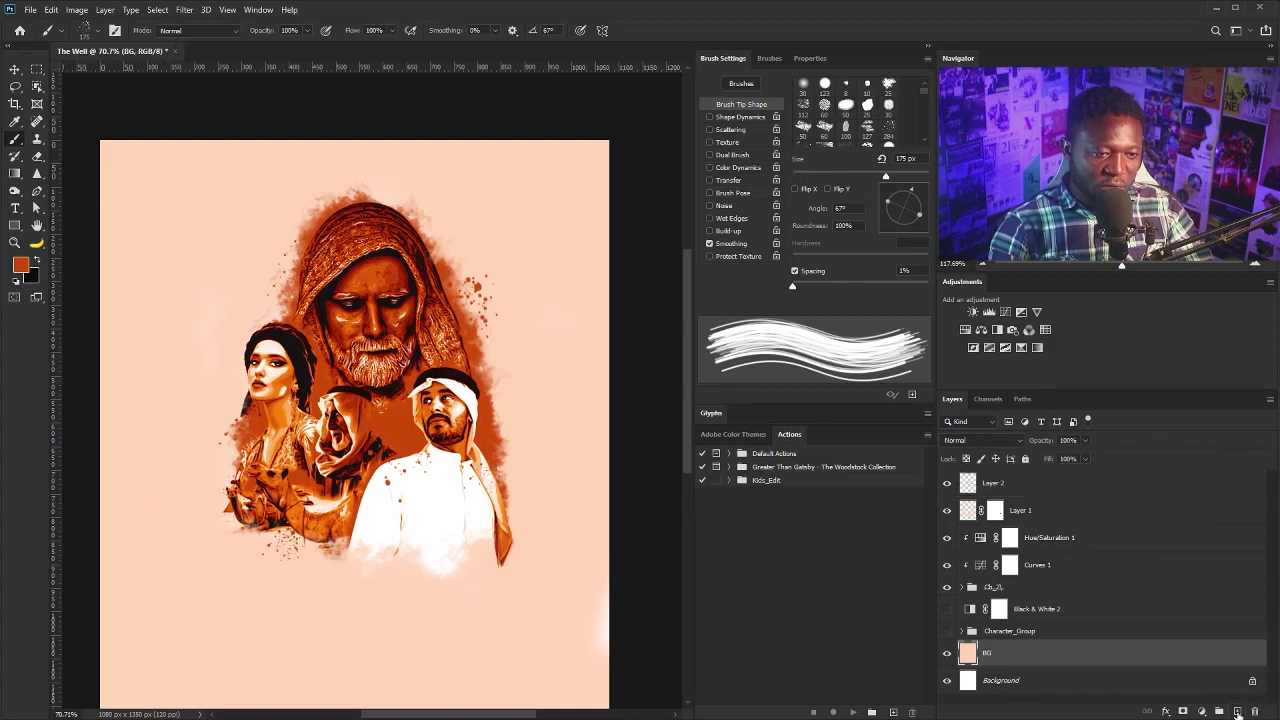
click(1237, 712)
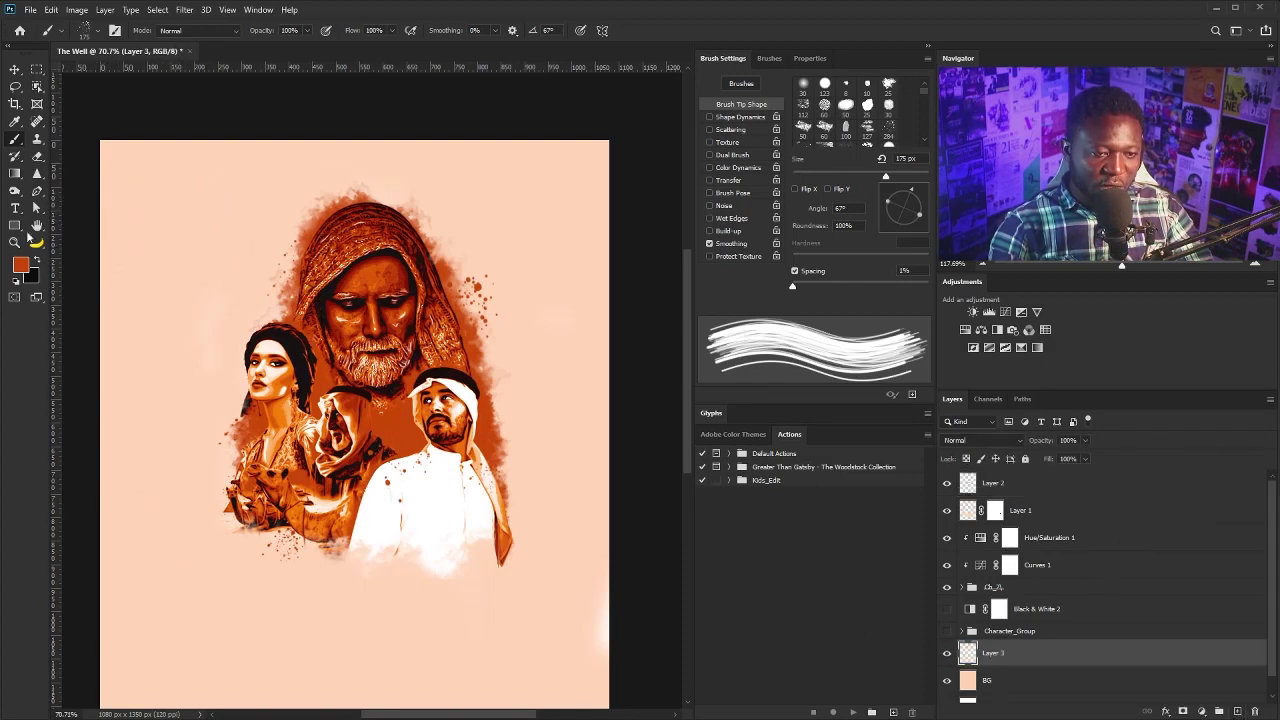
Set the shape tool's fill colour to blue, hex 0698c8.
click(16, 226)
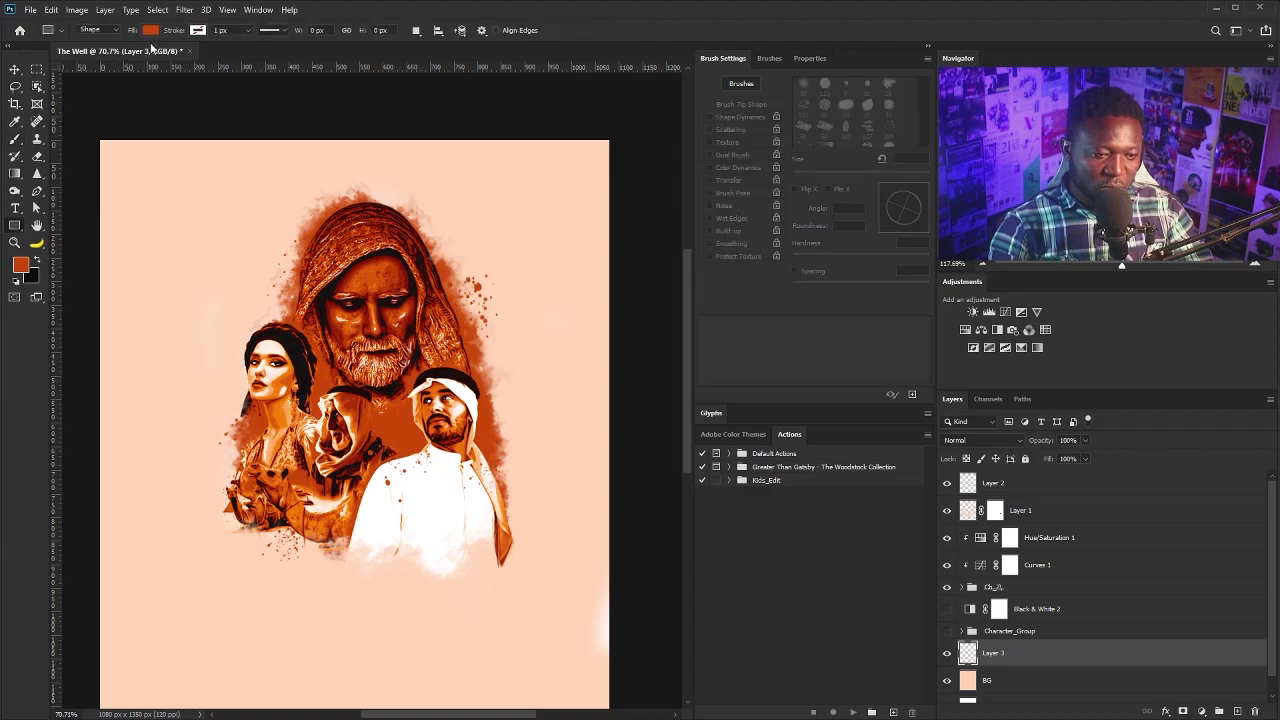
click(149, 30)
click(149, 30)
click(149, 30)
click(233, 56)
click(849, 424)
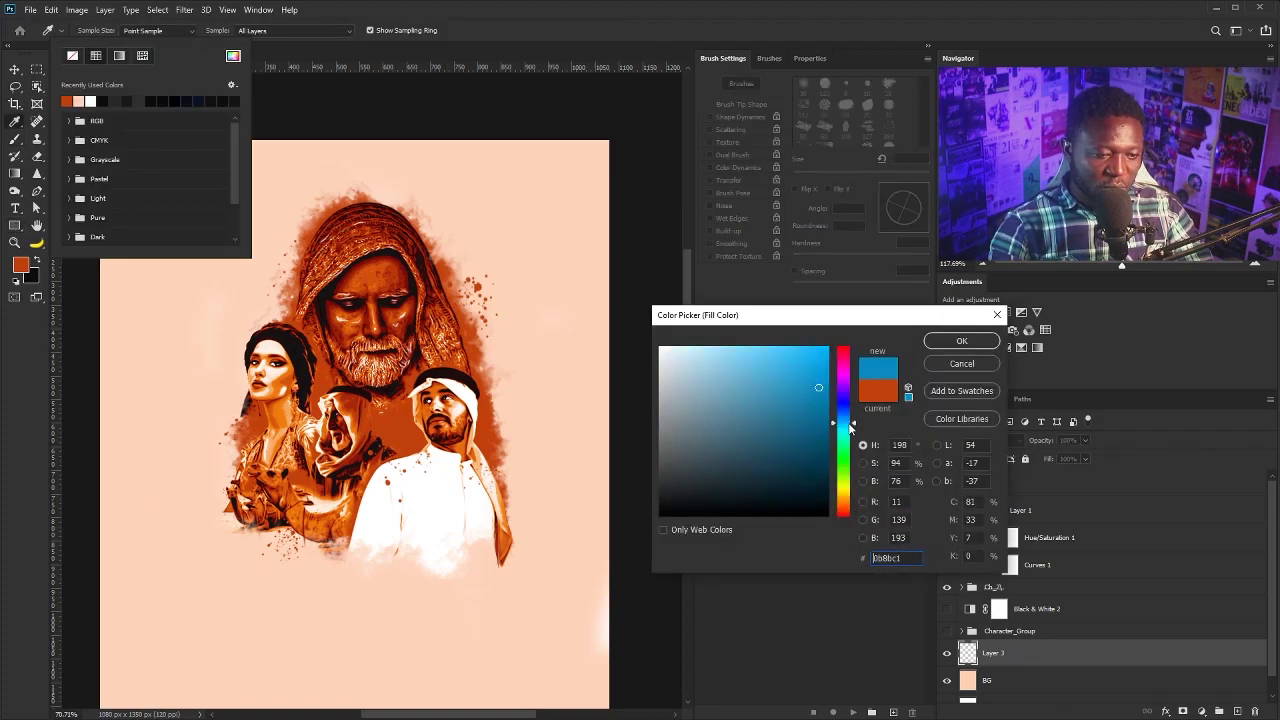
drag(819, 386, 822, 389)
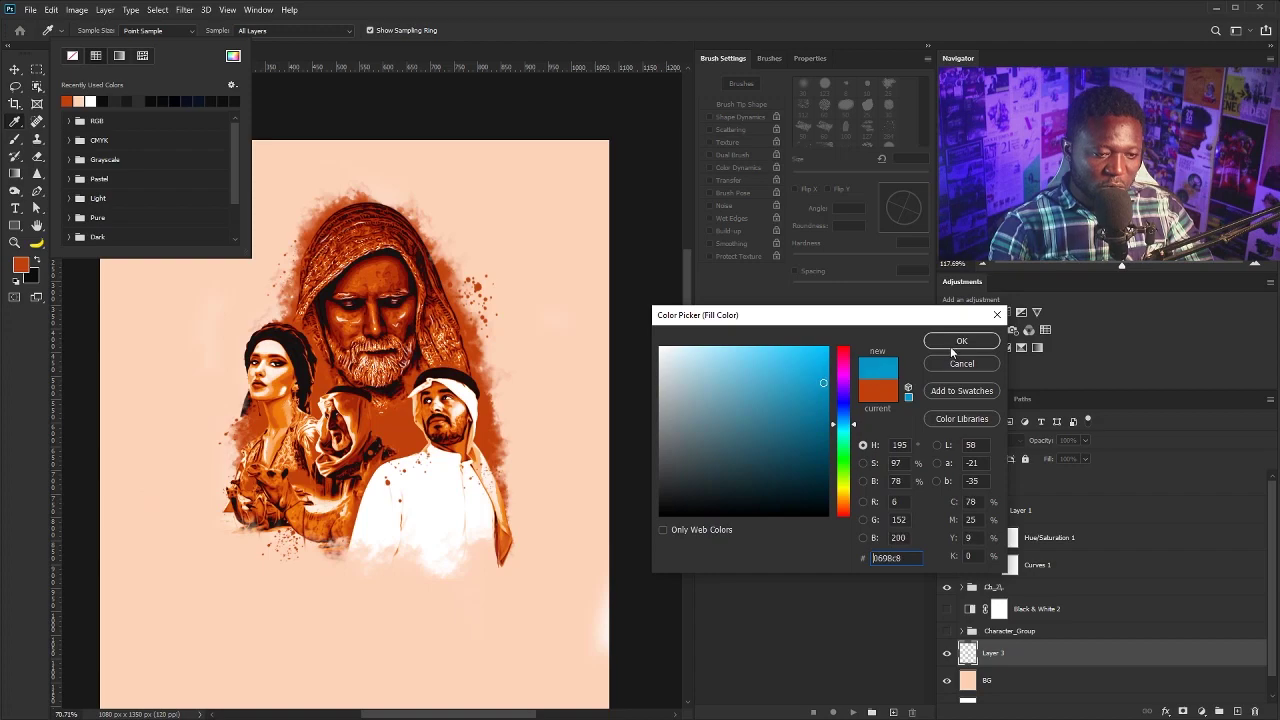
click(960, 341)
key(Return)
Draw a blue circle about 591 px in diameter with the Ellipse tool behind the characters.
right_click(16, 228)
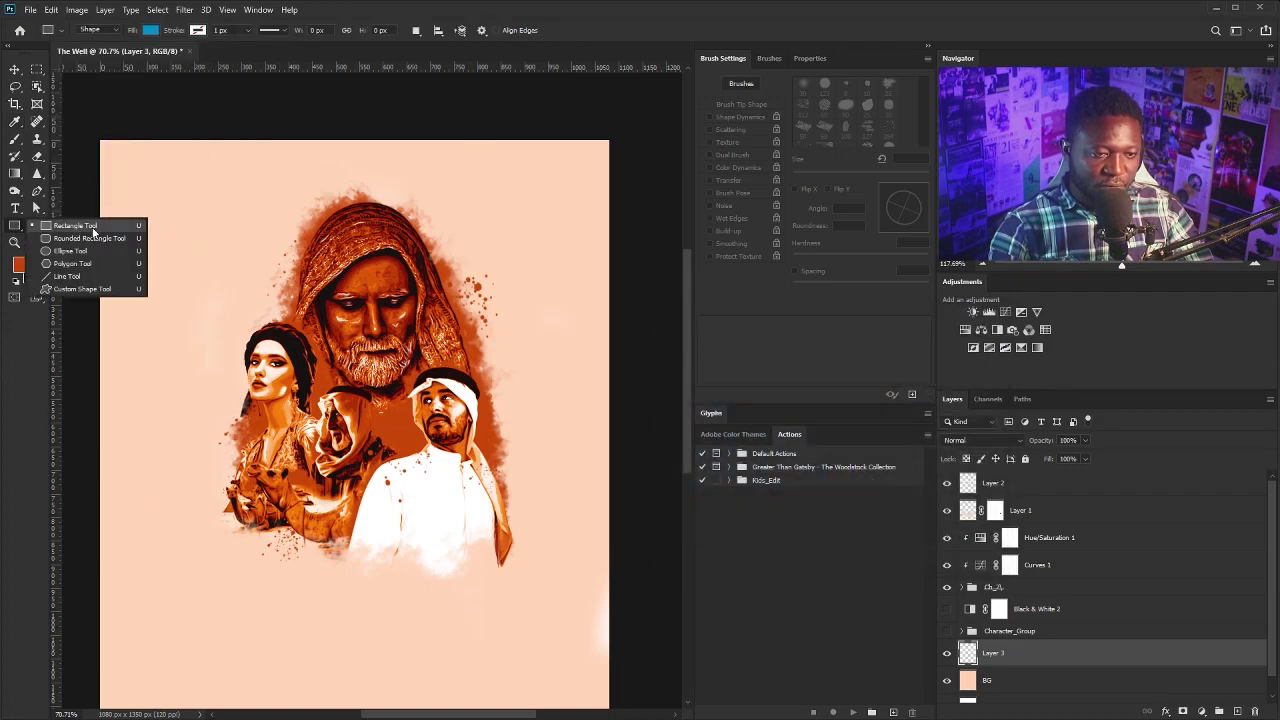
click(80, 236)
drag(246, 198, 507, 517)
key(v)
key(ctrl+0)
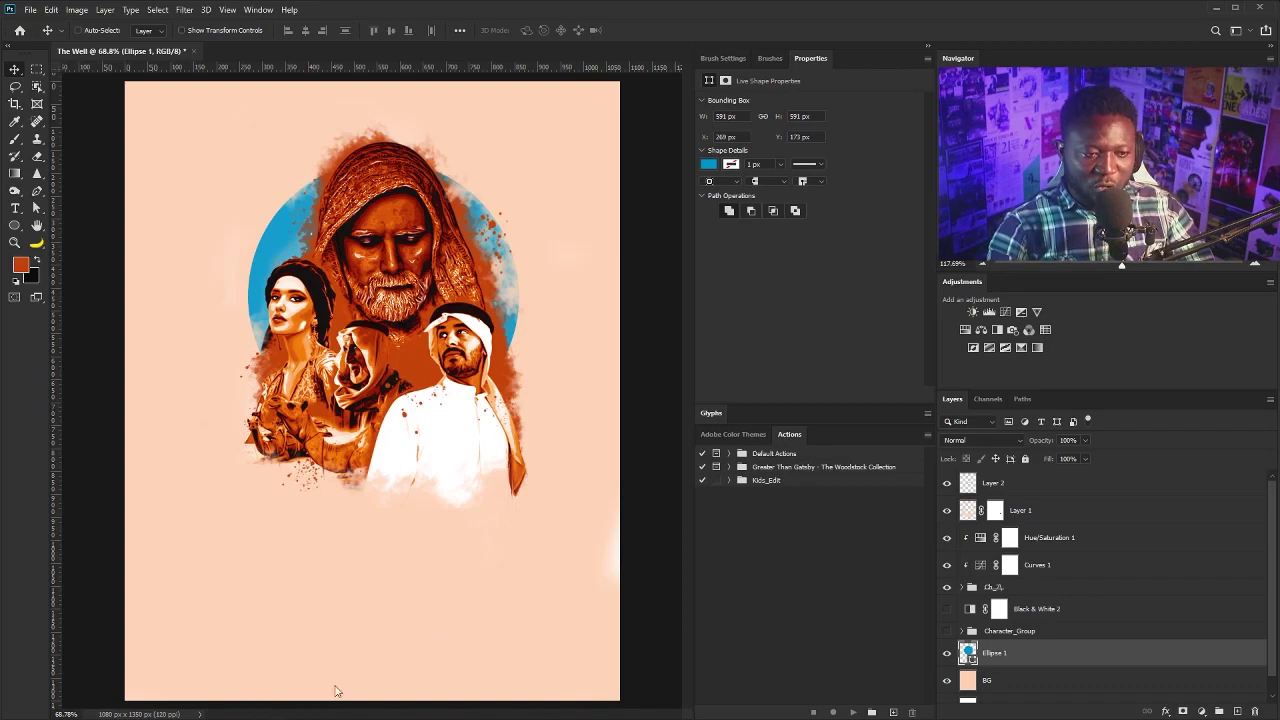
Place the well image in the poster, scaled to 46.49%, in the empty area below the characters.
drag(335, 691, 423, 572)
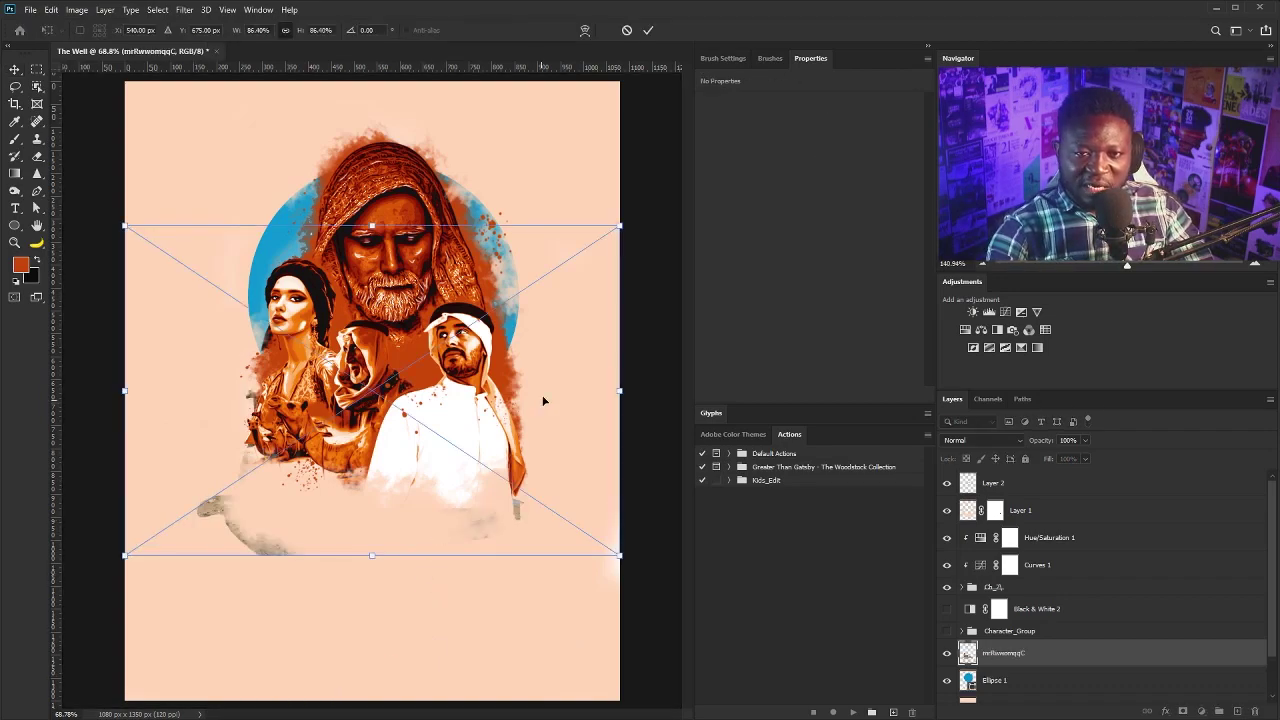
drag(606, 349, 486, 429)
drag(391, 517, 395, 595)
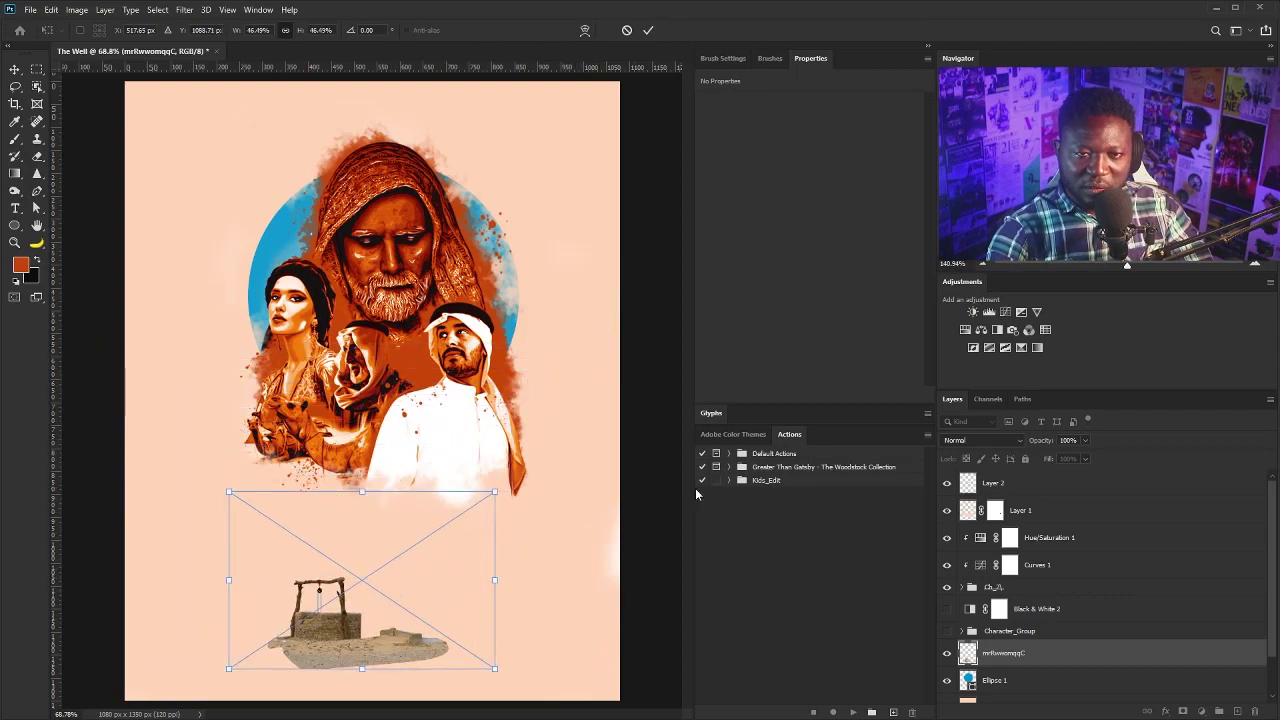
key(Return)
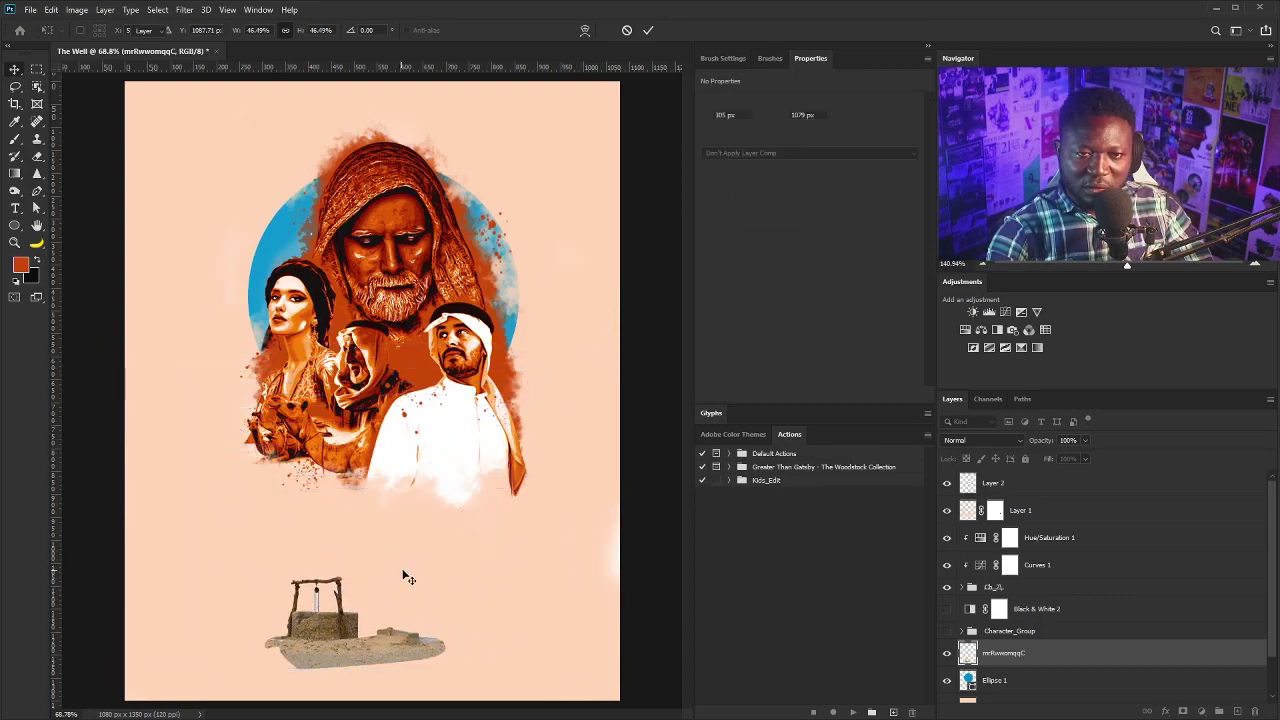
Bring the well layer to the top of the layer stack and shift the well right to about X 402, Y 1107 px.
drag(1033, 656, 1005, 484)
key(ctrl+minus)
drag(461, 463, 371, 503)
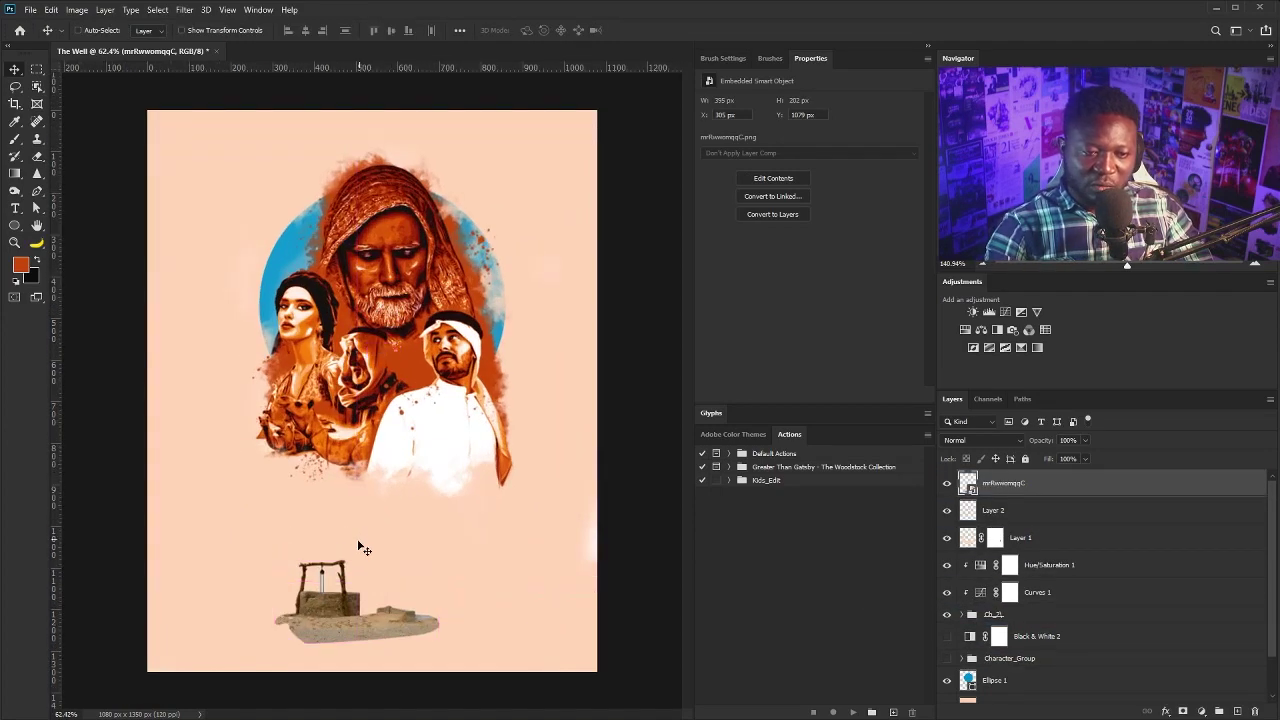
drag(343, 567, 437, 578)
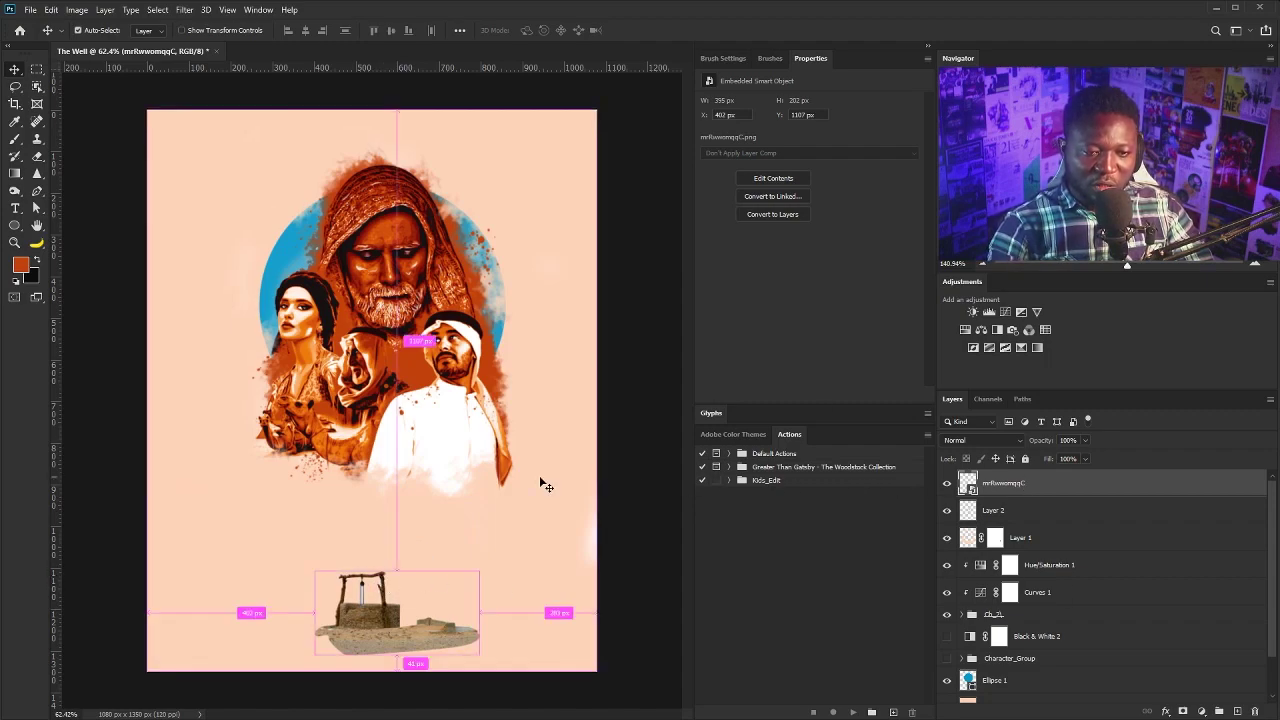
Scale the well to 53.02% and nudge it slightly to the right.
key(ctrl+t)
right_click(381, 578)
click(356, 578)
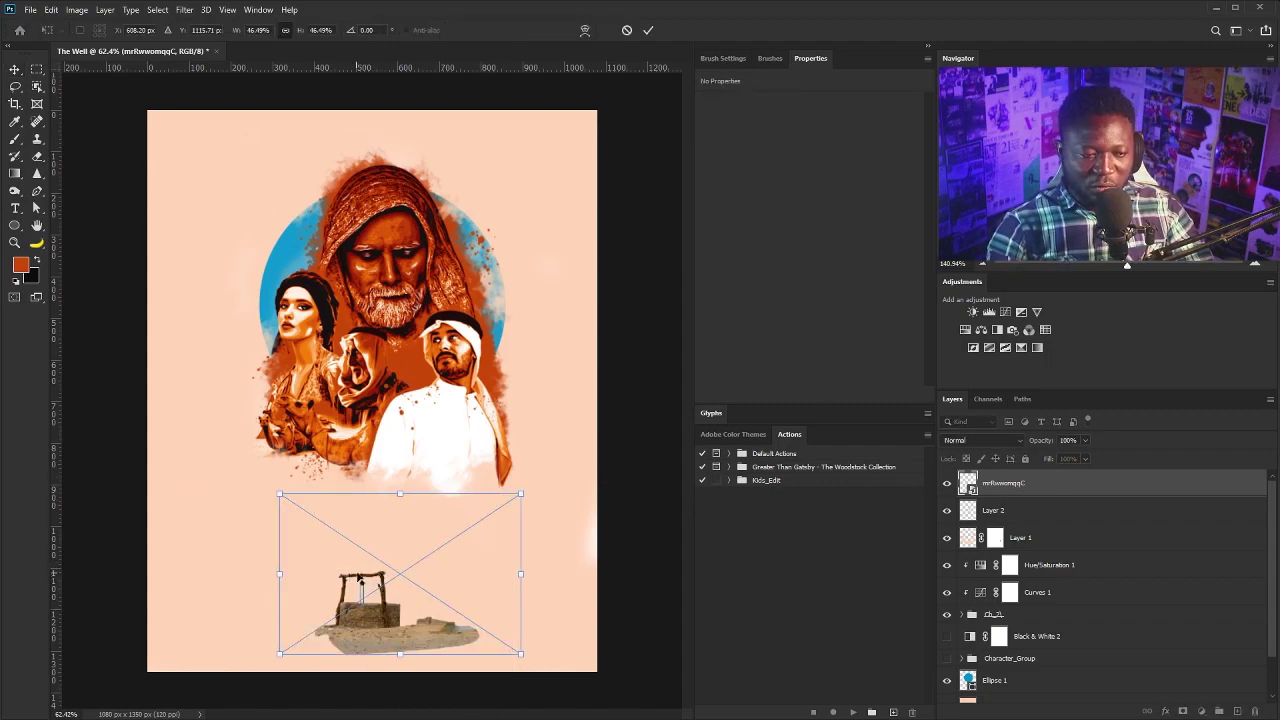
drag(520, 499, 543, 480)
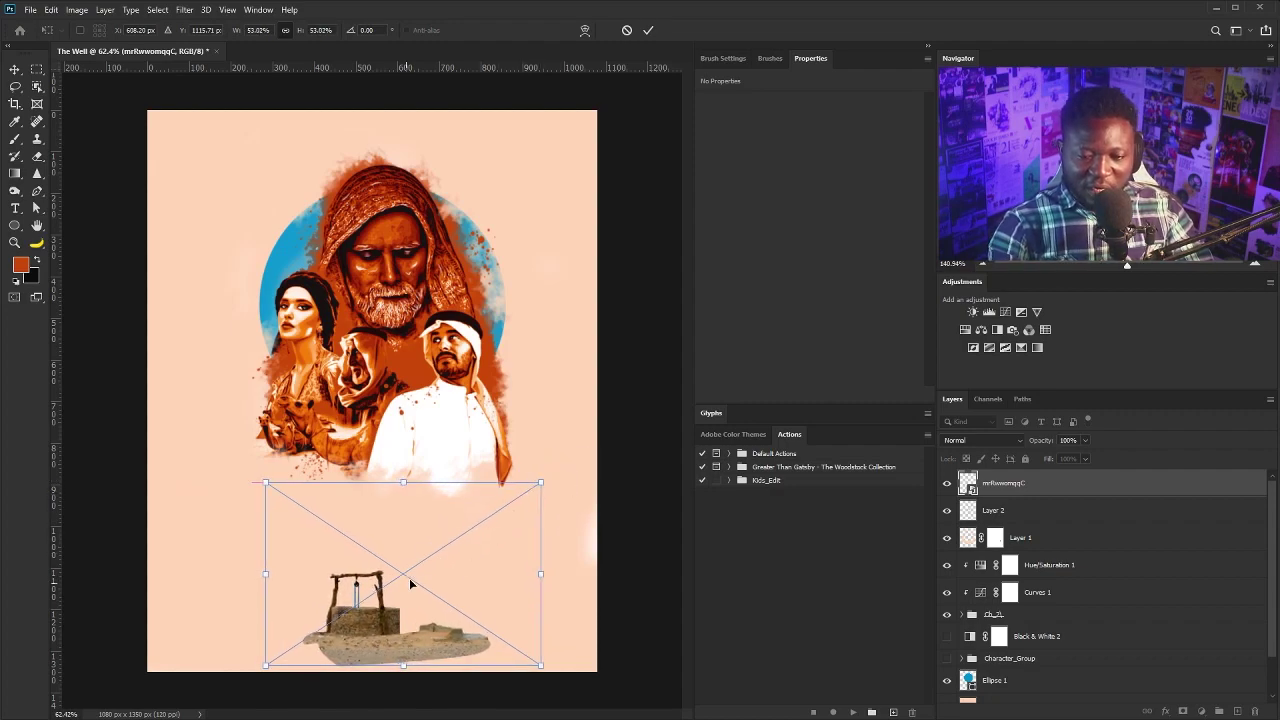
drag(408, 586, 418, 586)
key(Return)
Add a layer mask to the well layer and mask out the sand's right end with the hard round 123 px brush.
scroll(410, 590, up, 2)
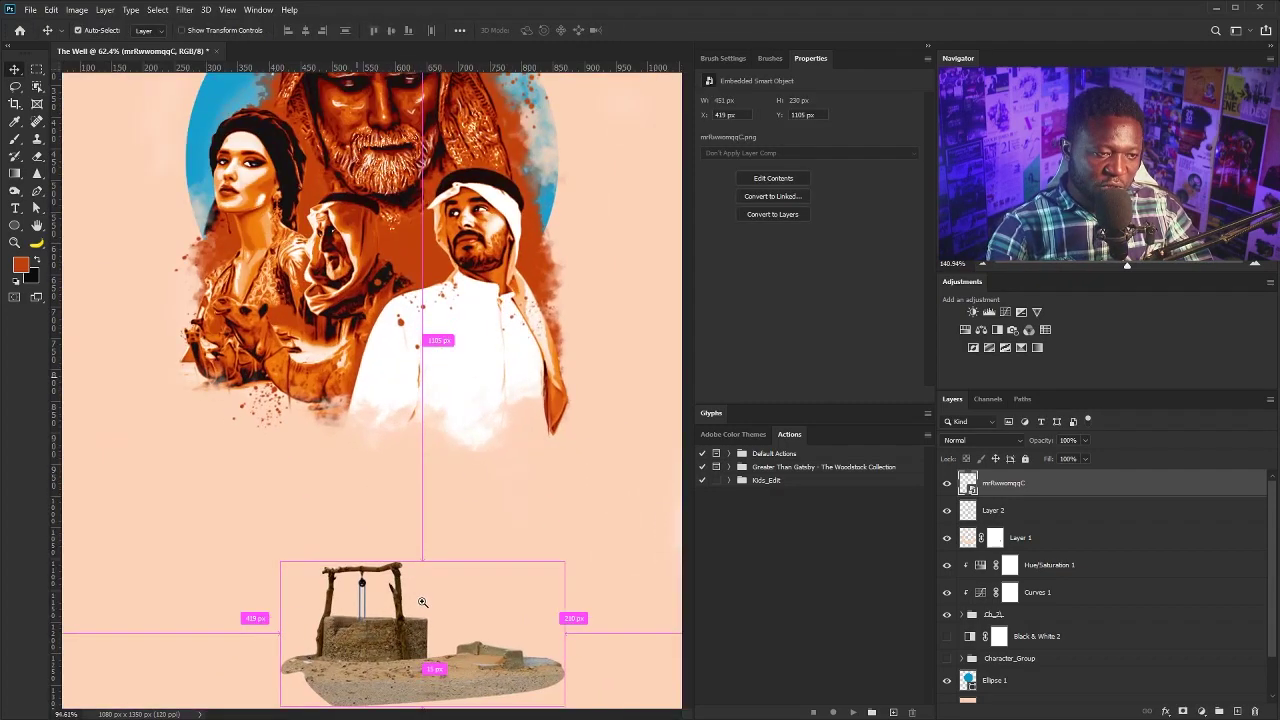
scroll(400, 520, down, 2)
scroll(397, 495, up, 2)
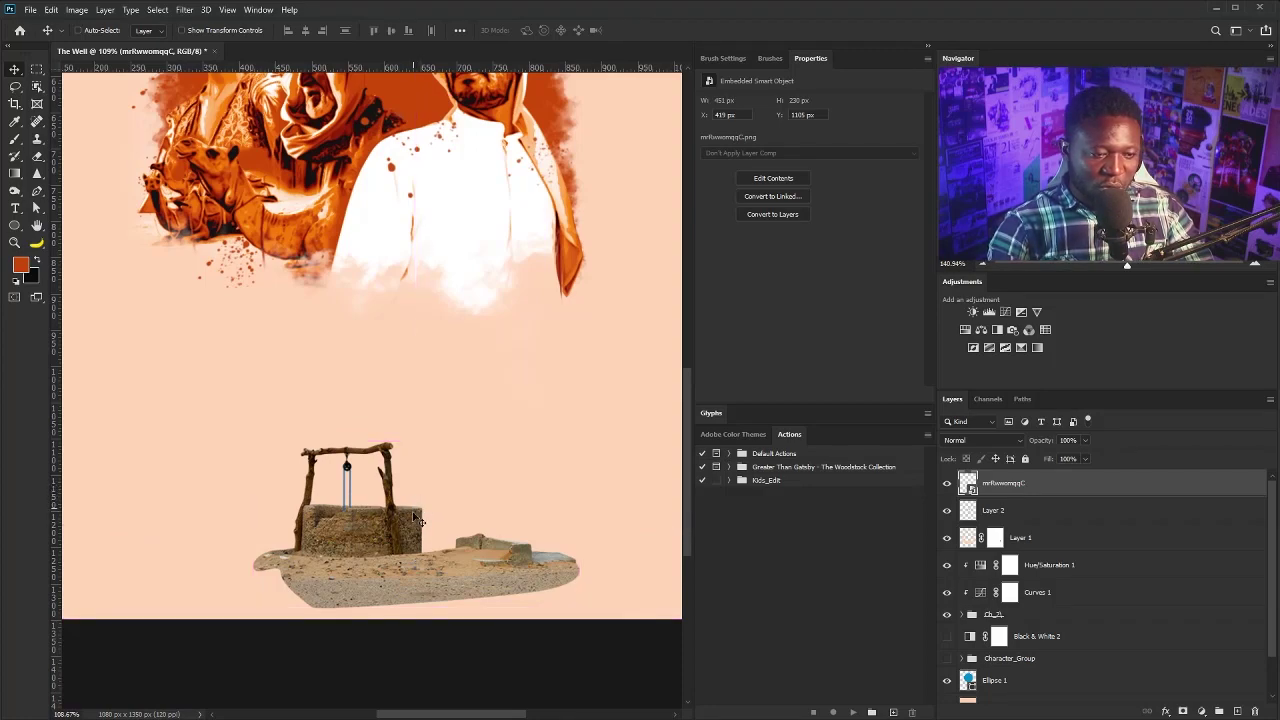
drag(398, 550, 400, 542)
key(ctrl+z)
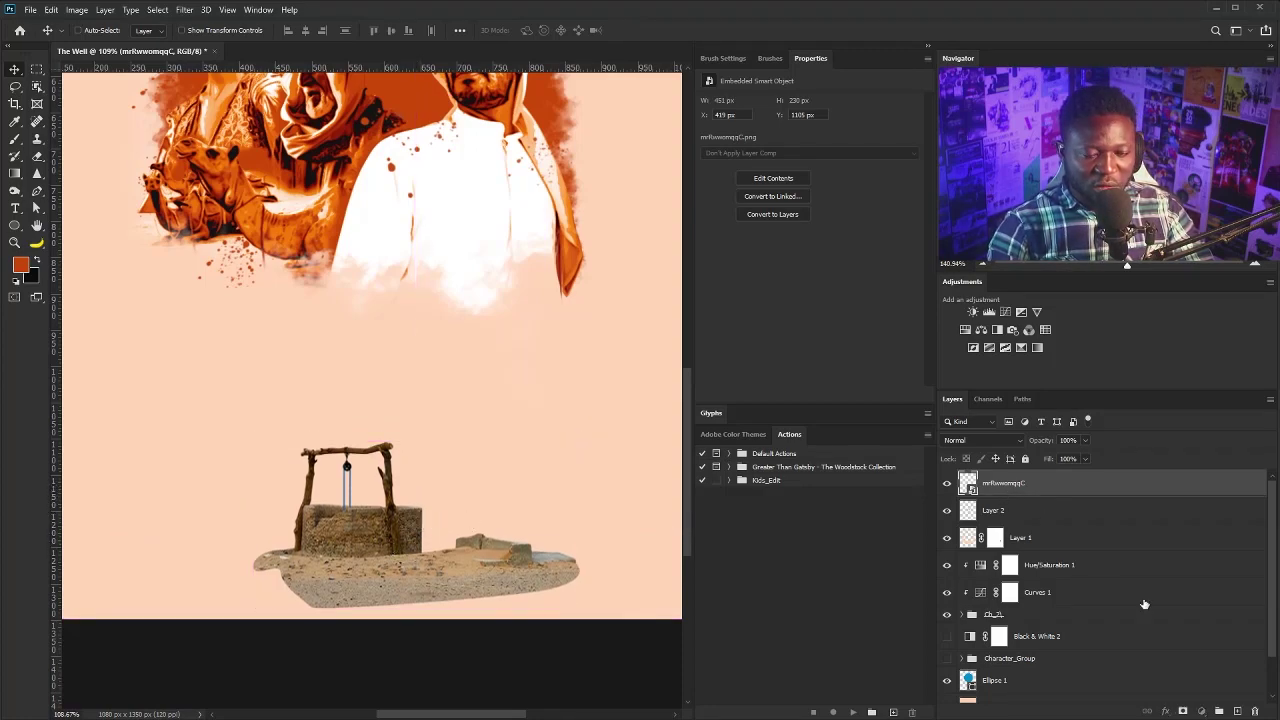
click(1183, 711)
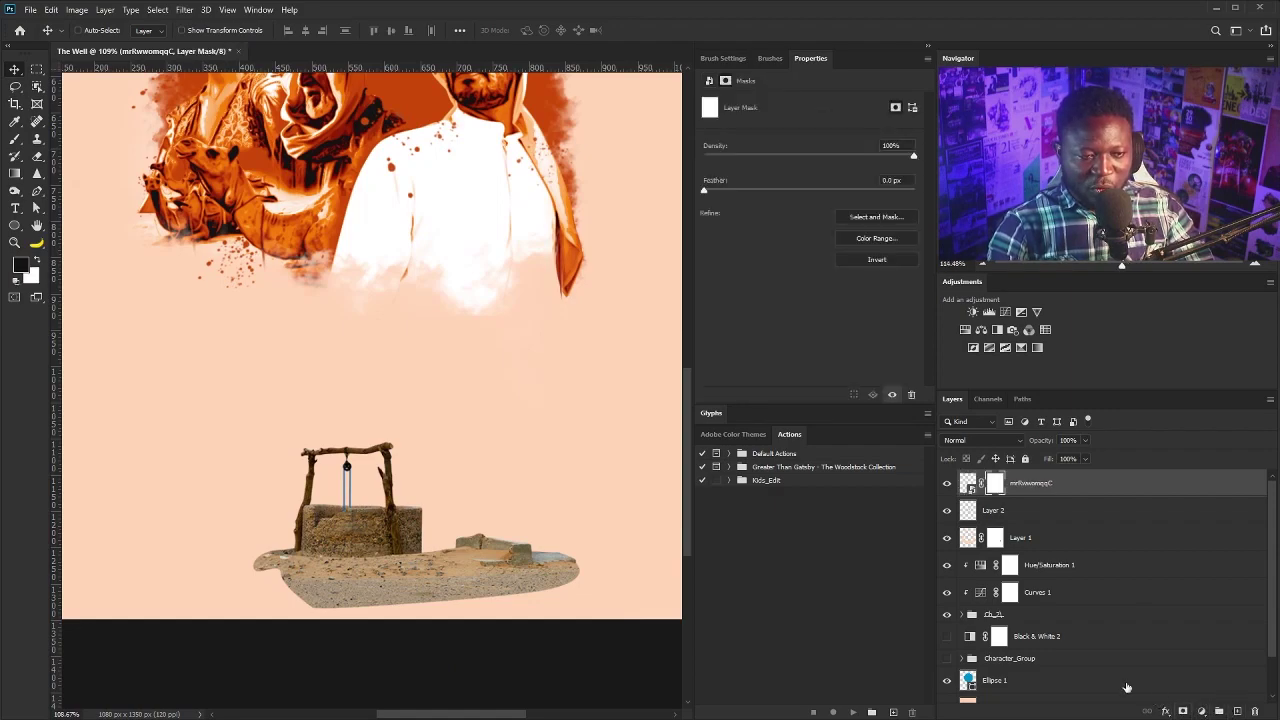
key(b)
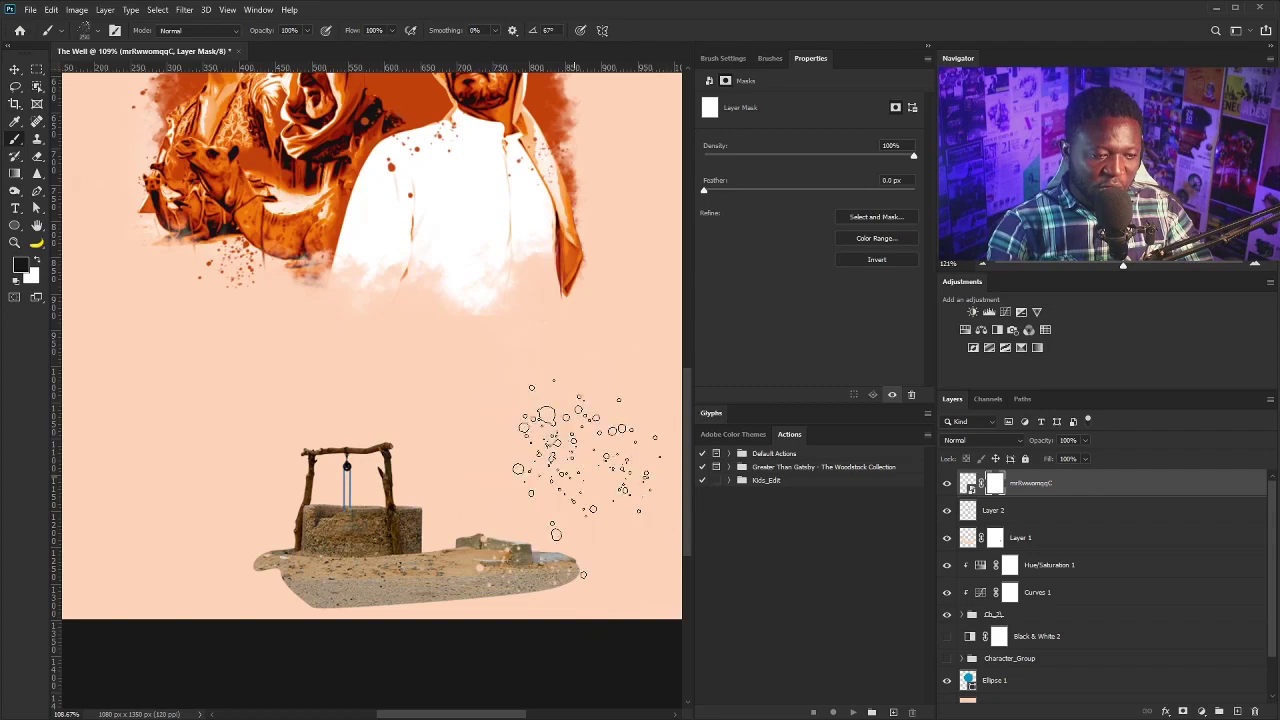
click(724, 58)
click(824, 84)
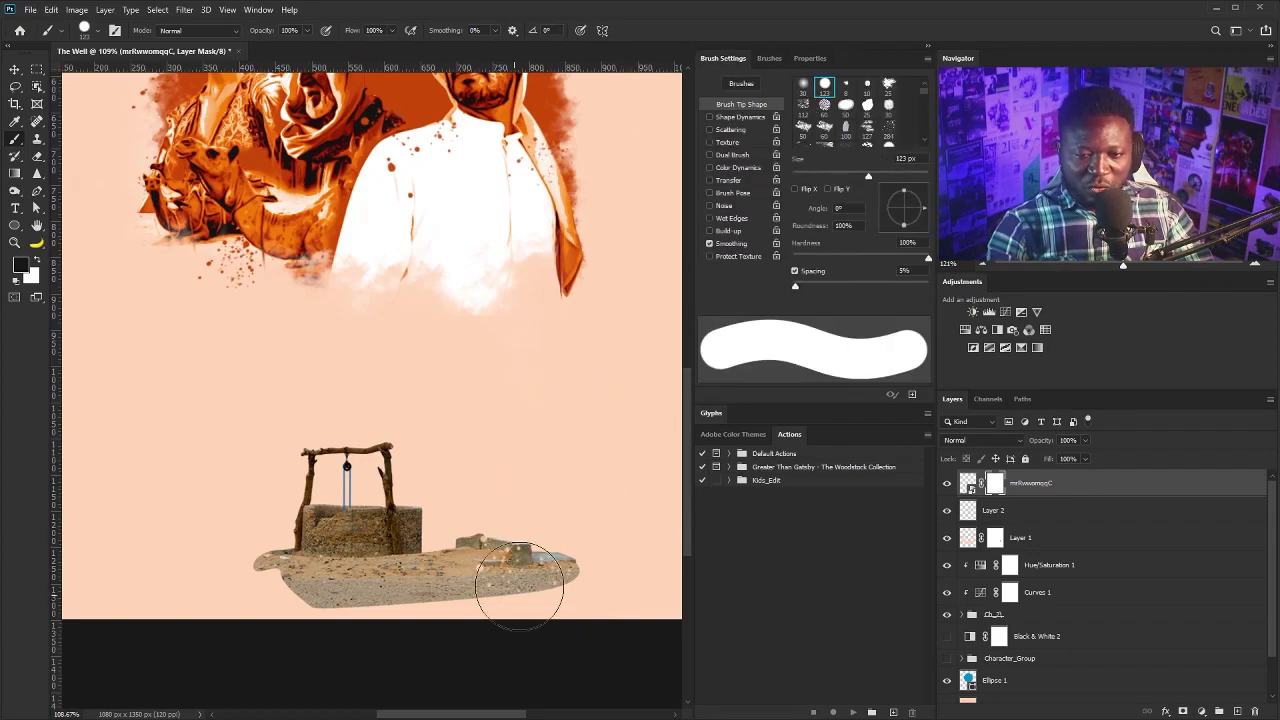
drag(519, 585, 571, 586)
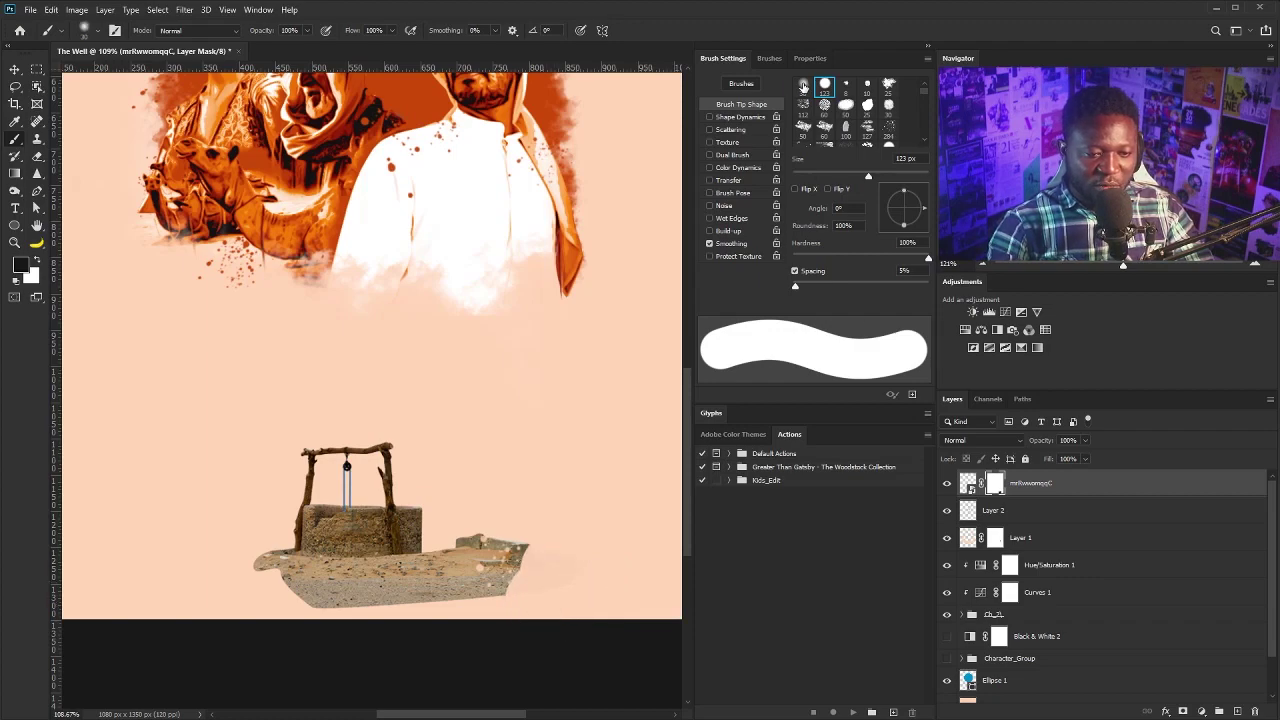
Fade out the remaining sand around the well's base on the mask with the soft round brush, enlarged up to 90 px.
click(803, 86)
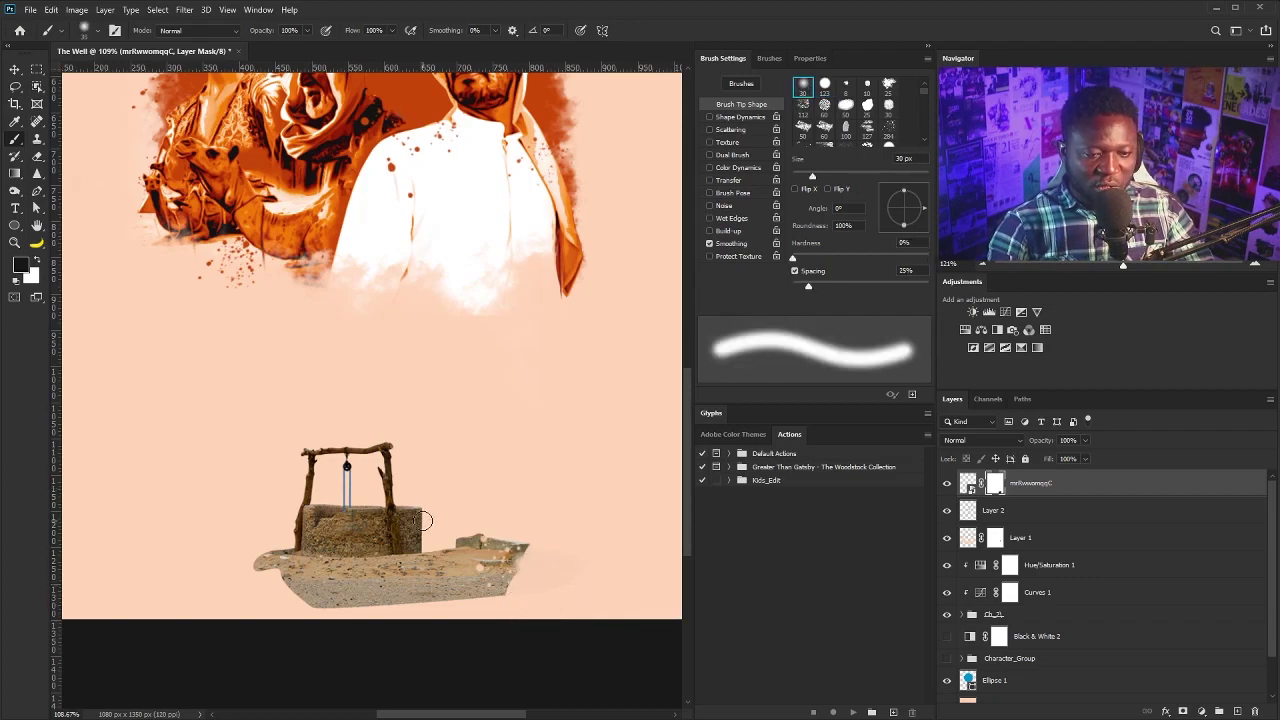
key(bracketright)
key(bracketright)
mouse_move(553, 551)
mouse_down()
mouse_move(505, 550)
mouse_move(483, 517)
mouse_move(528, 567)
mouse_move(481, 596)
mouse_move(462, 593)
mouse_move(508, 569)
mouse_move(509, 546)
mouse_move(477, 539)
mouse_move(468, 585)
mouse_move(415, 602)
mouse_move(306, 606)
mouse_move(238, 583)
mouse_move(277, 624)
mouse_move(476, 612)
mouse_up()
key(bracketright)
key(bracketright)
key(bracketright)
key(bracketright)
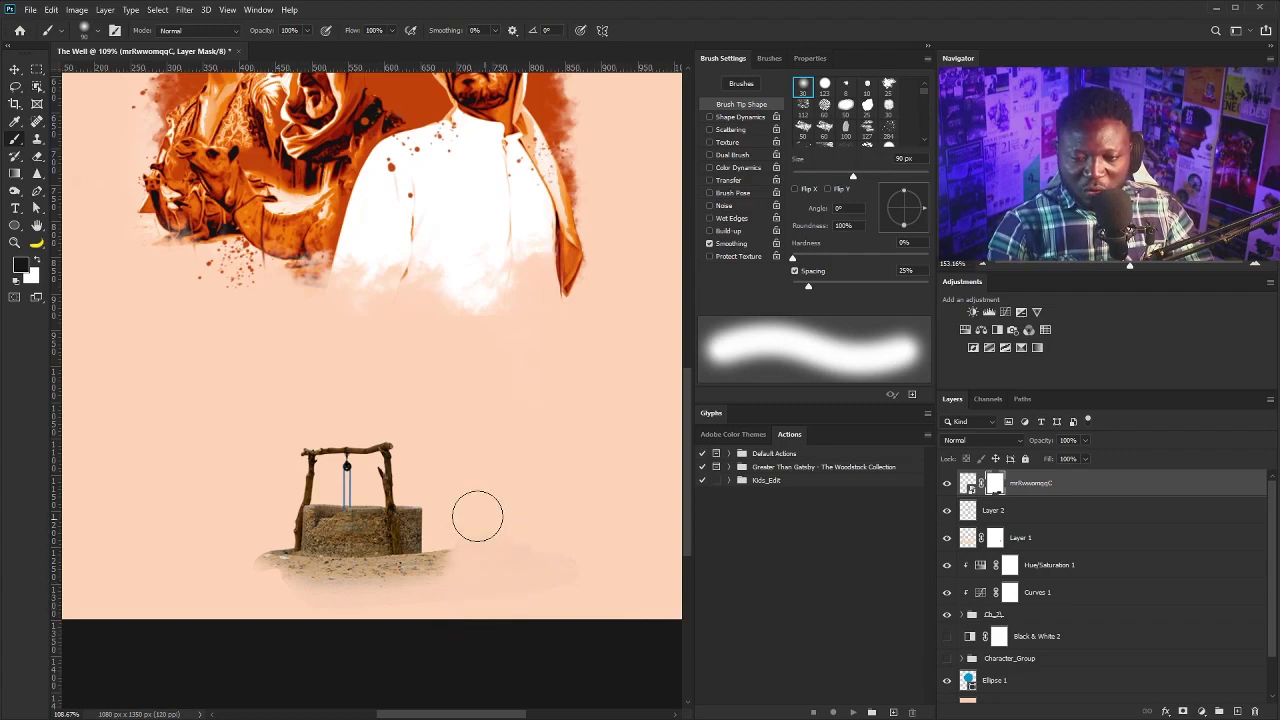
Roughen the sand's faded edge on the mask with the 284 px splatter tip reduced to 60 px.
click(888, 130)
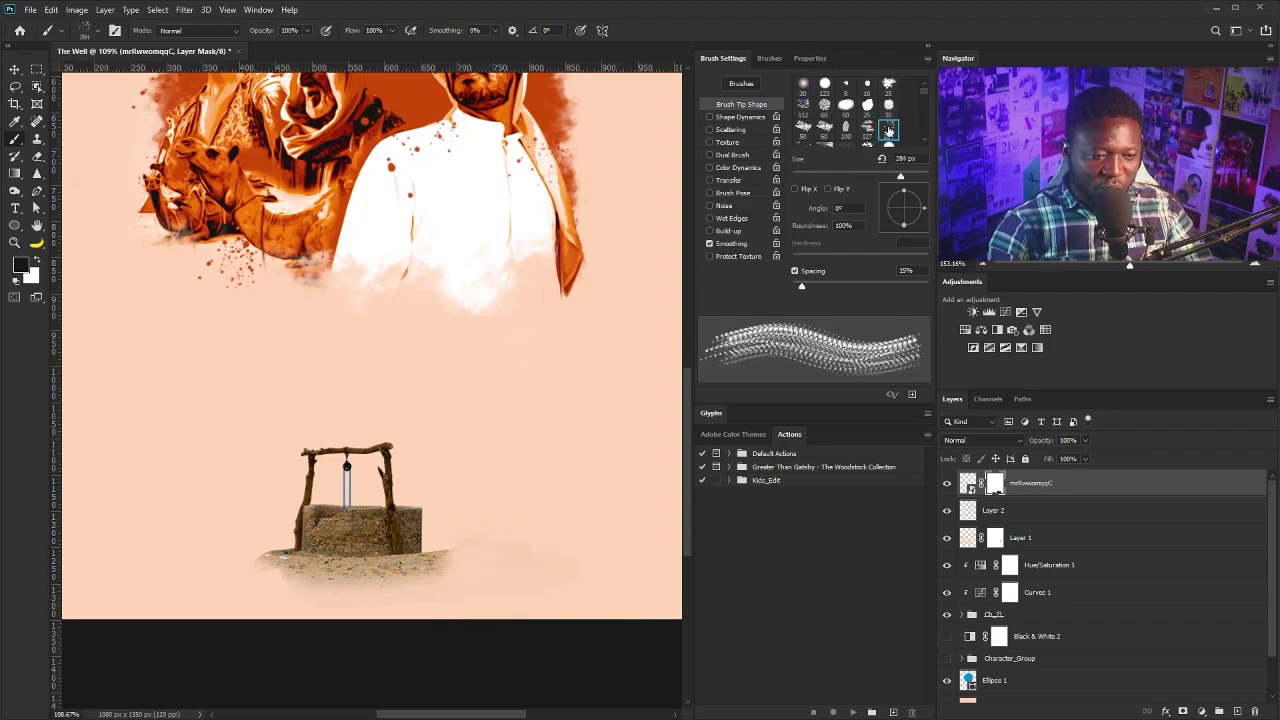
key(bracketleft)
key(bracketleft)
key(bracketleft)
key(bracketleft)
key(bracketleft)
key(bracketleft)
key(bracketleft)
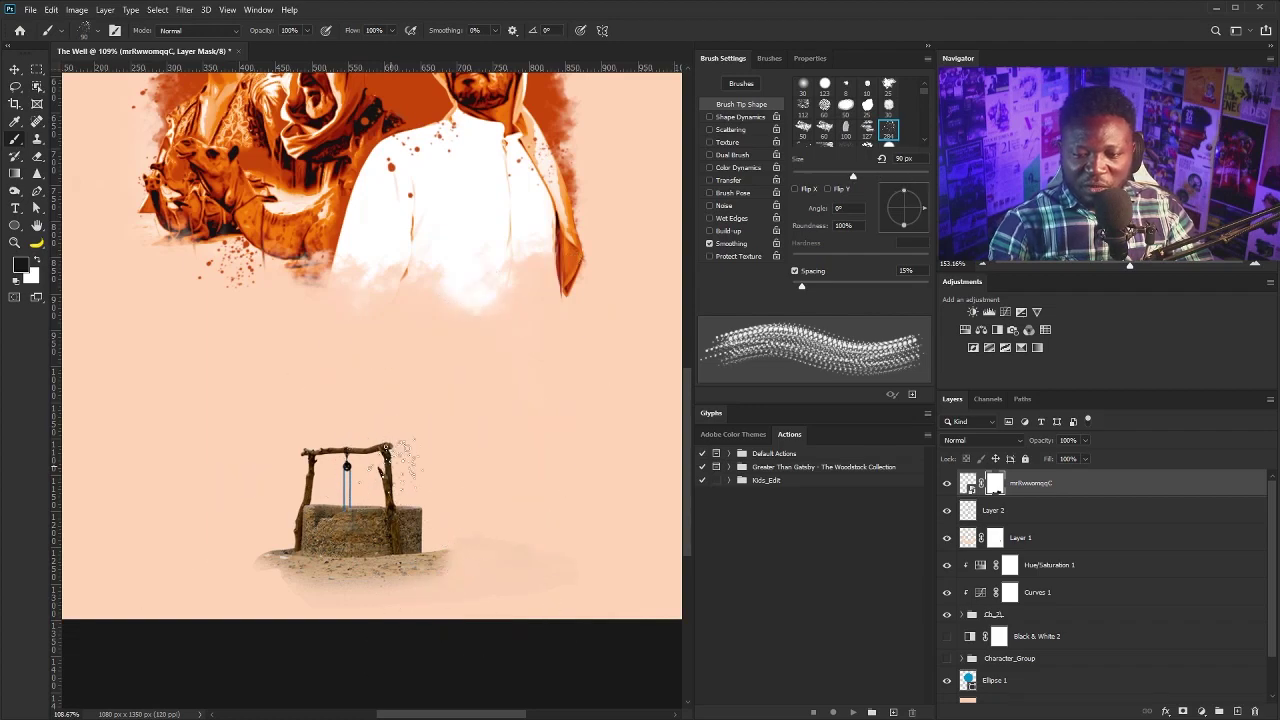
key(bracketleft)
key(bracketleft)
key(bracketleft)
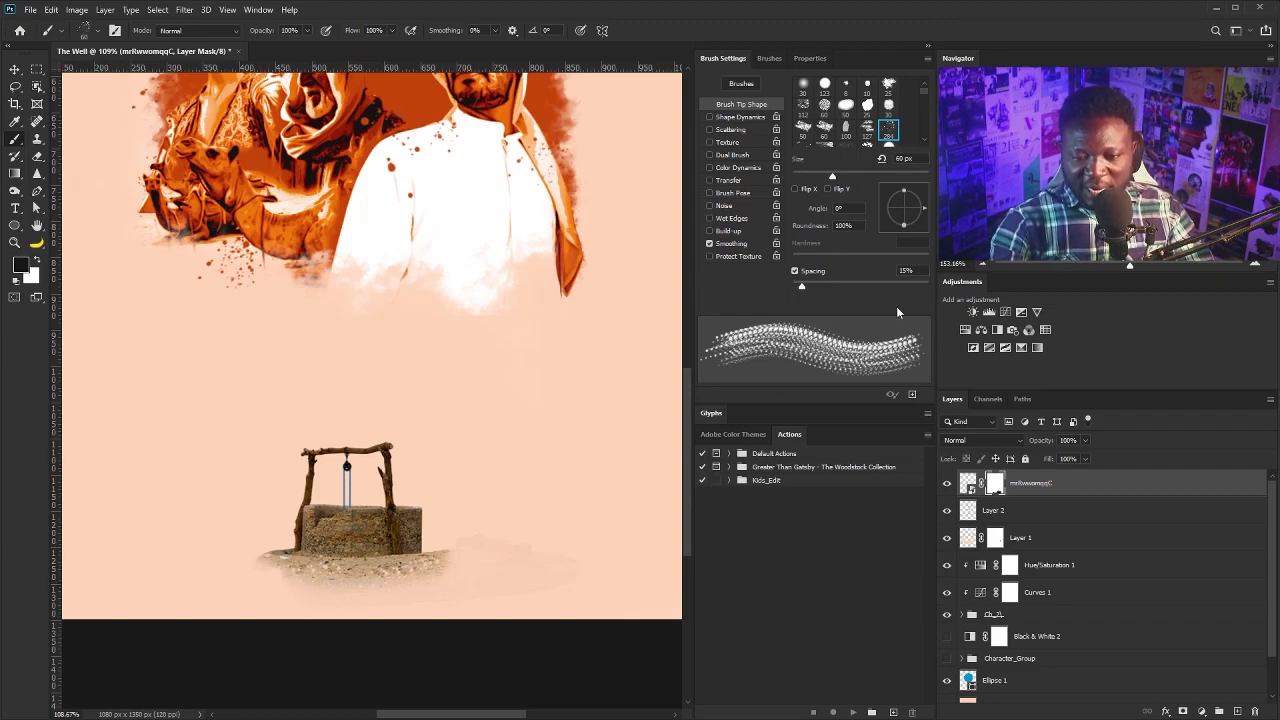
Break up the finer sand edges with the splatter tip at 35 and 25 px, and move the well slightly down.
key(bracketleft)
key(bracketleft)
key(bracketleft)
key(bracketleft)
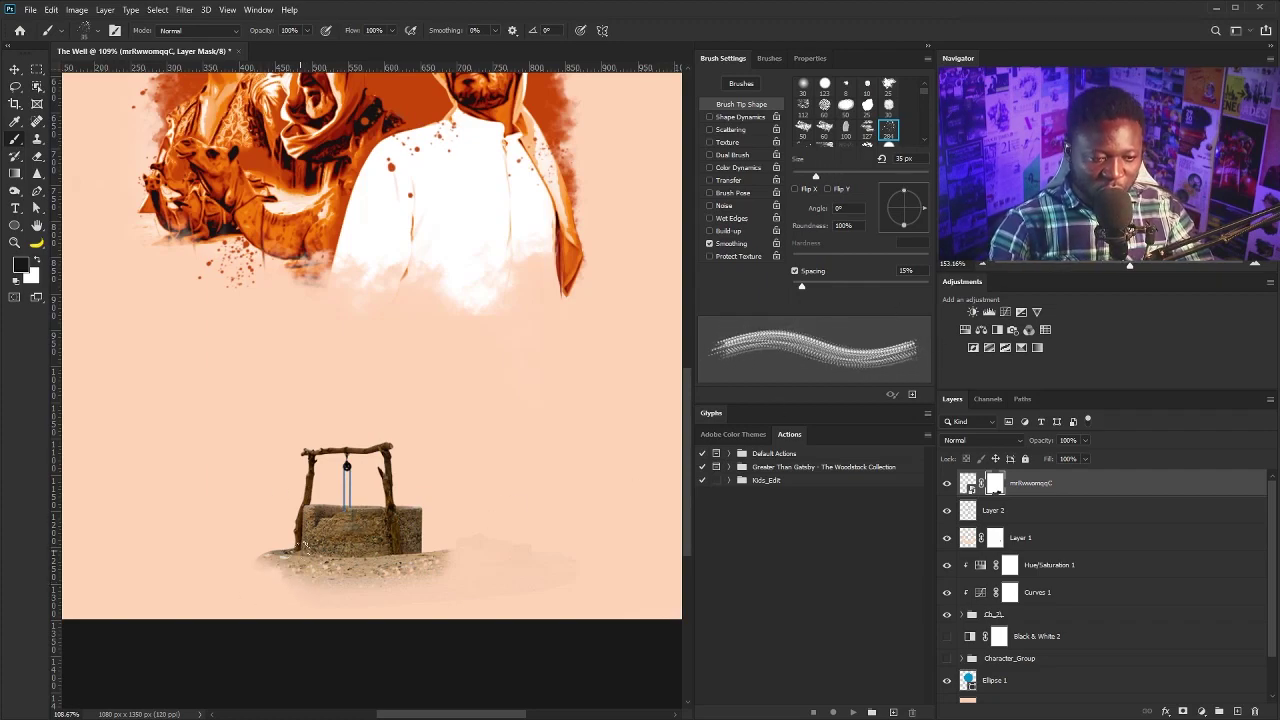
key(bracketleft)
key(bracketleft)
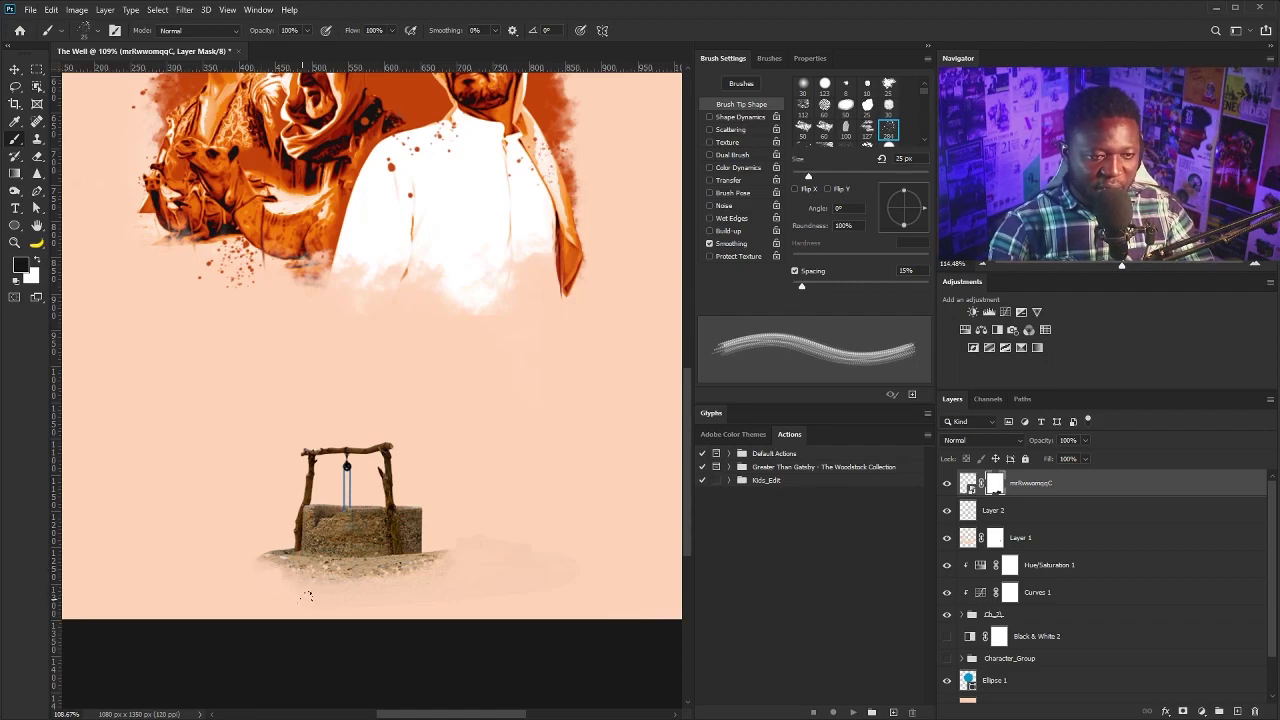
key(v)
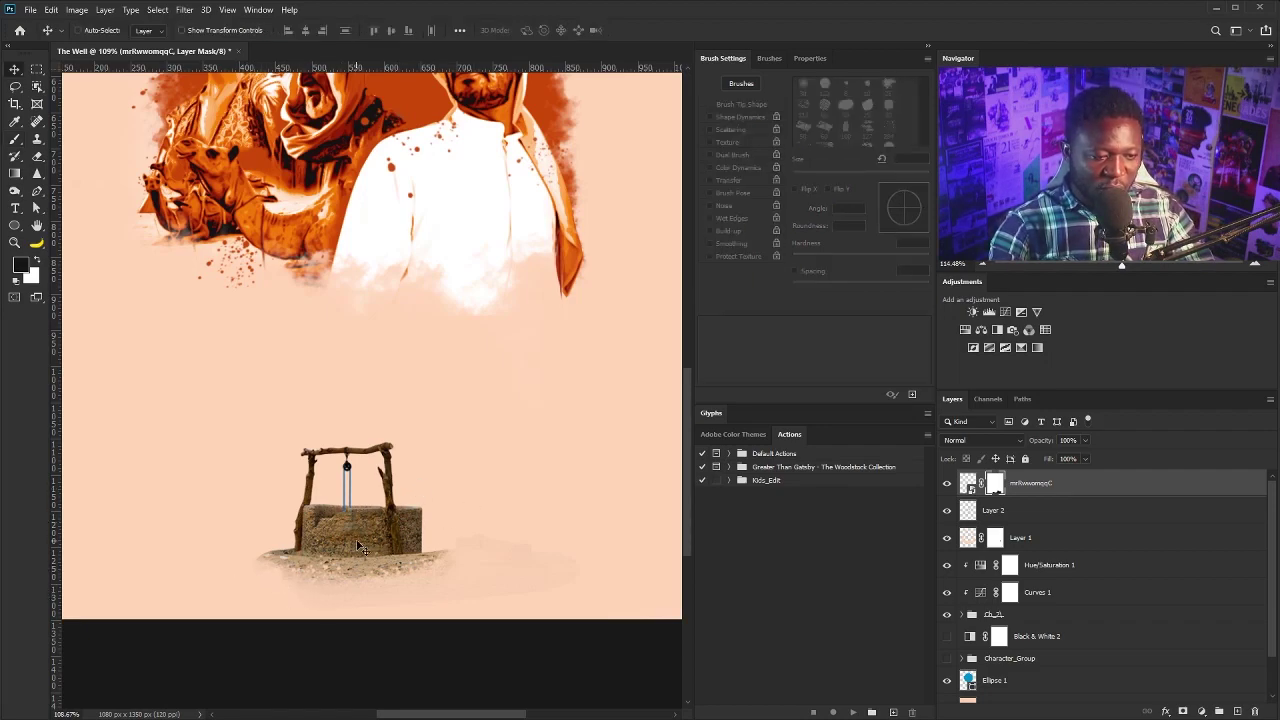
drag(360, 547, 362, 559)
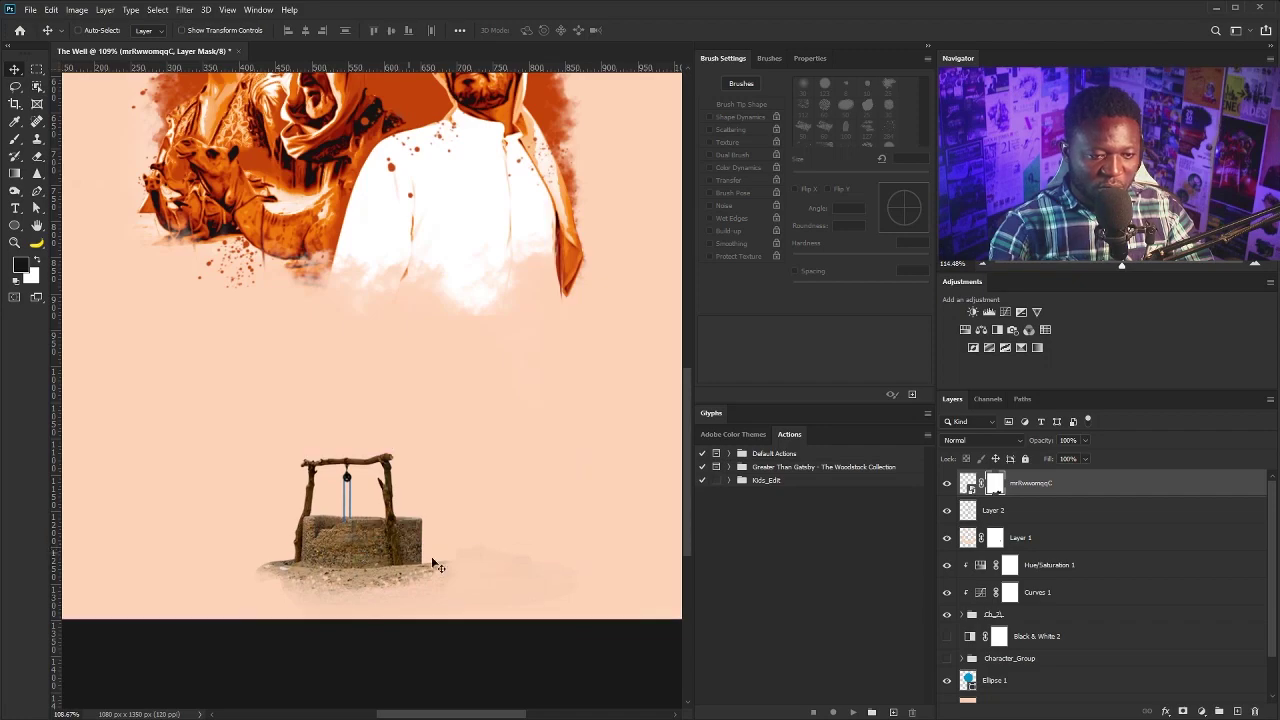
Duplicate the masked well layer, hide the original, and convert the copy to a smart object.
drag(970, 488, 1237, 710)
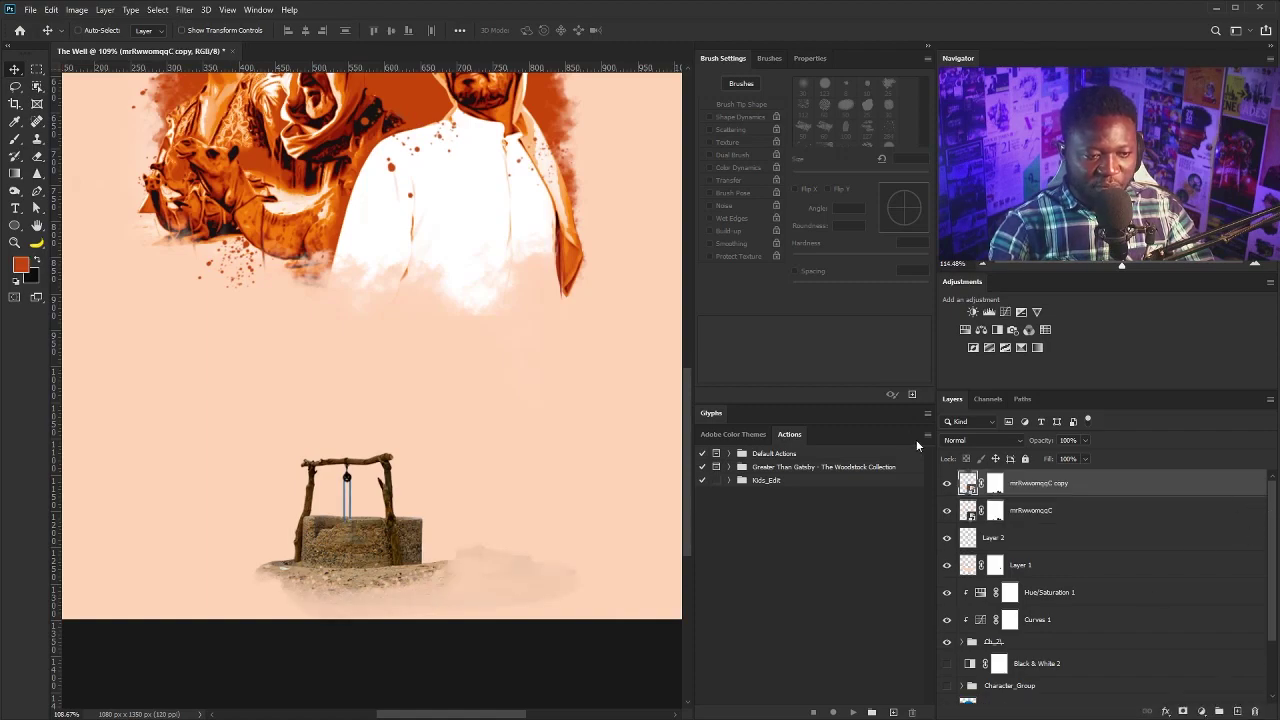
click(946, 511)
right_click(1032, 490)
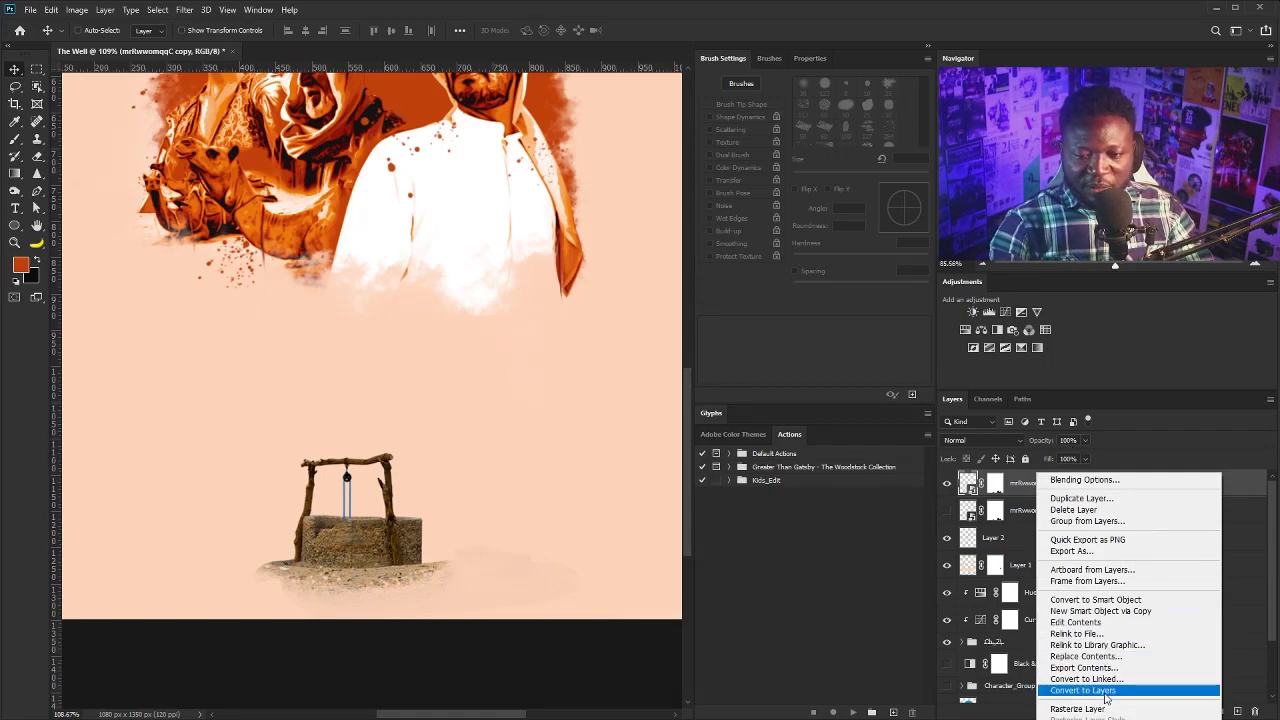
click(1064, 600)
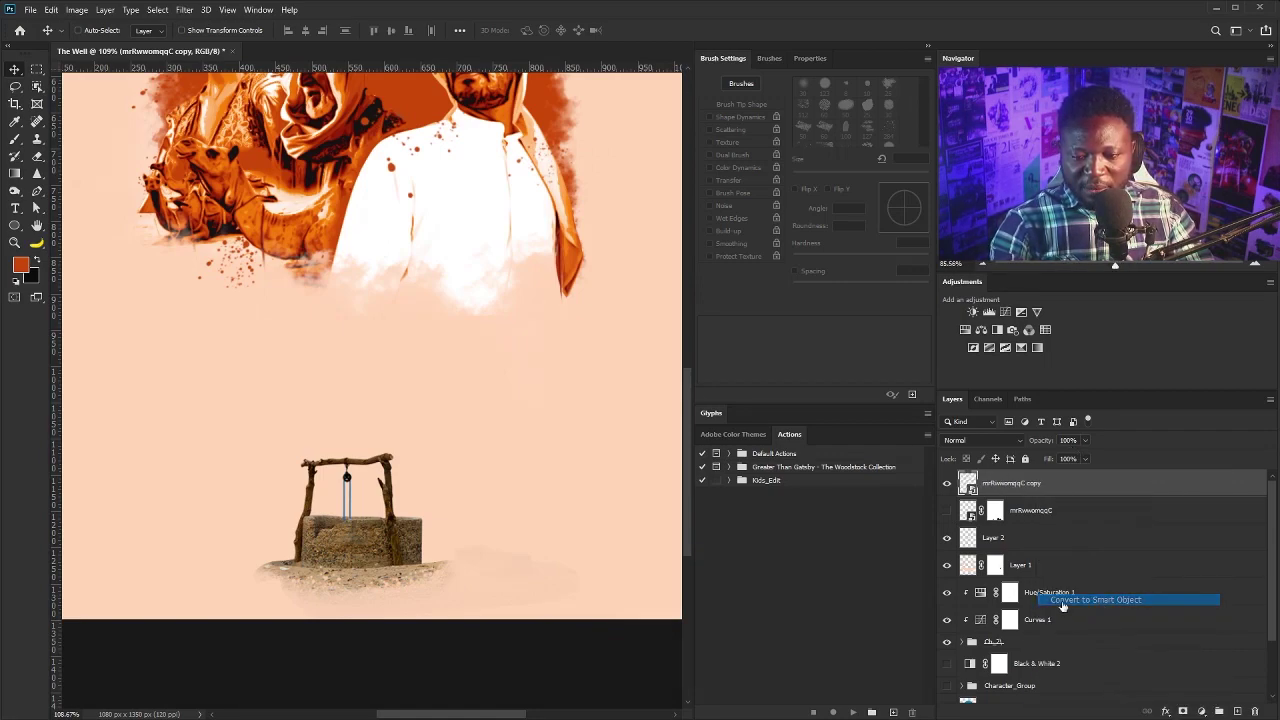
Rasterize the well copy and apply the Poster Edges filter with Edge Thickness 0, Edge Intensity 0 and Posterization 2.
right_click(1008, 484)
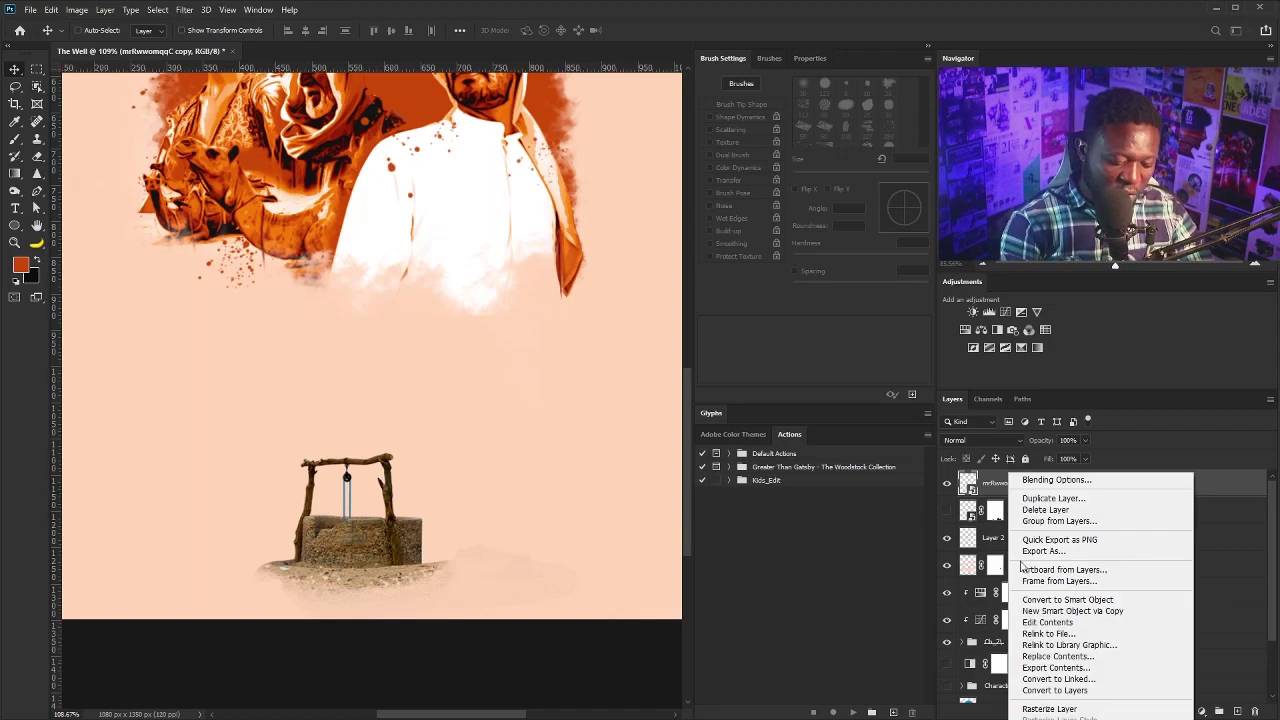
click(1088, 708)
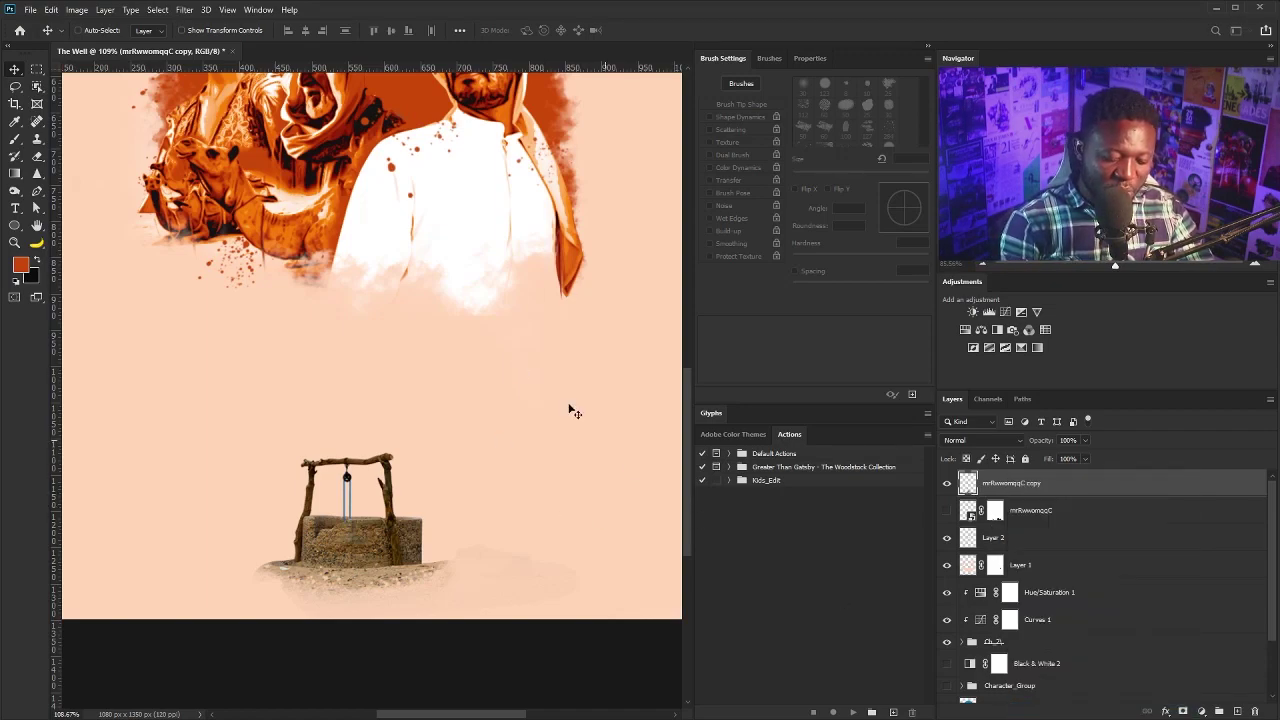
click(193, 12)
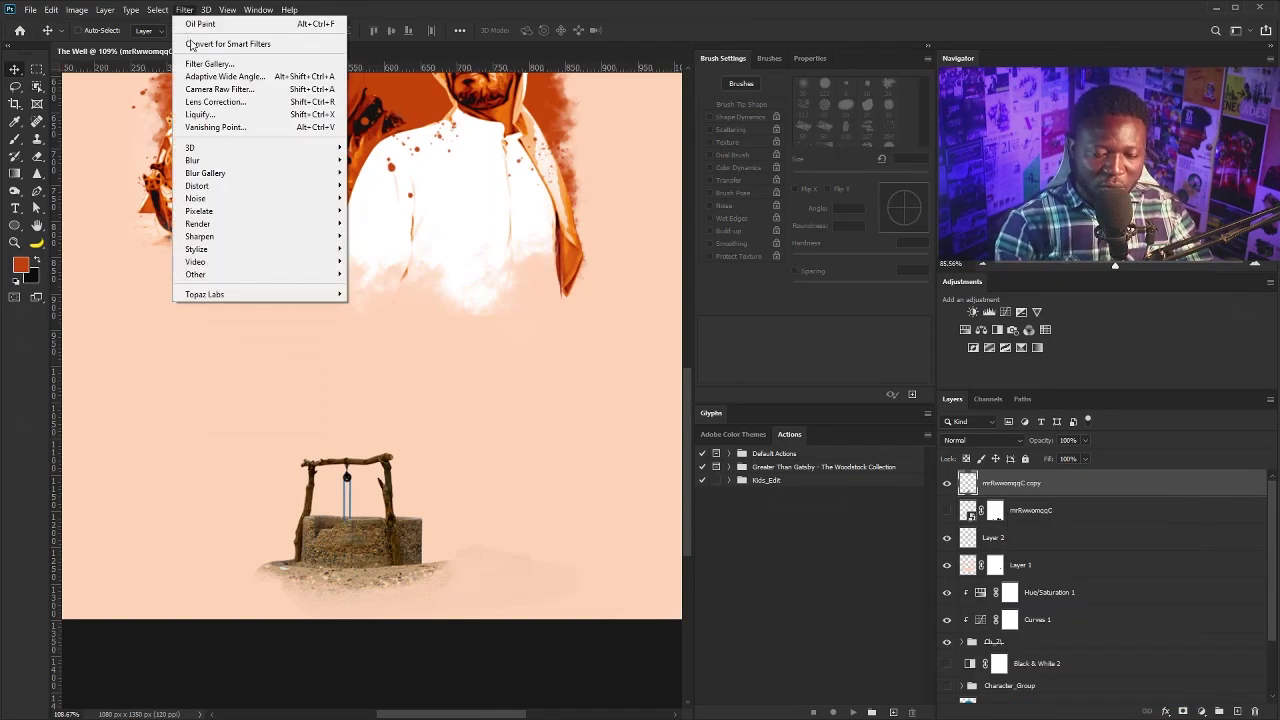
click(255, 66)
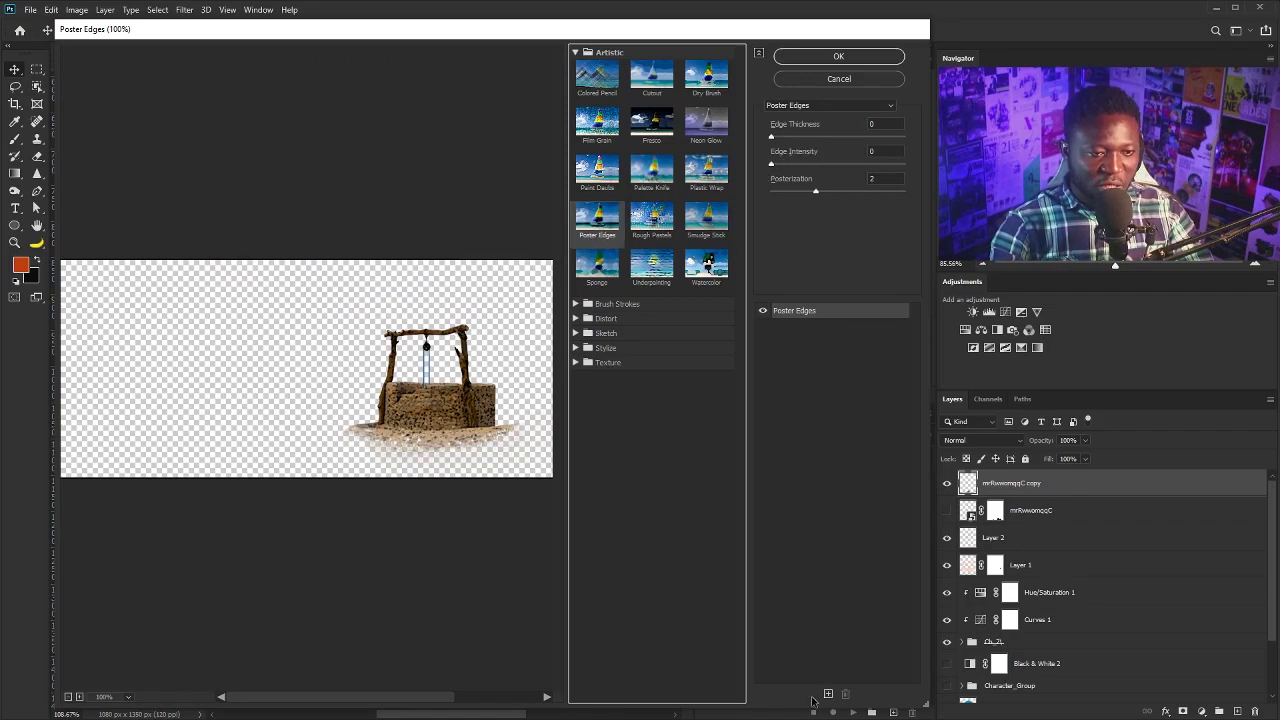
click(824, 58)
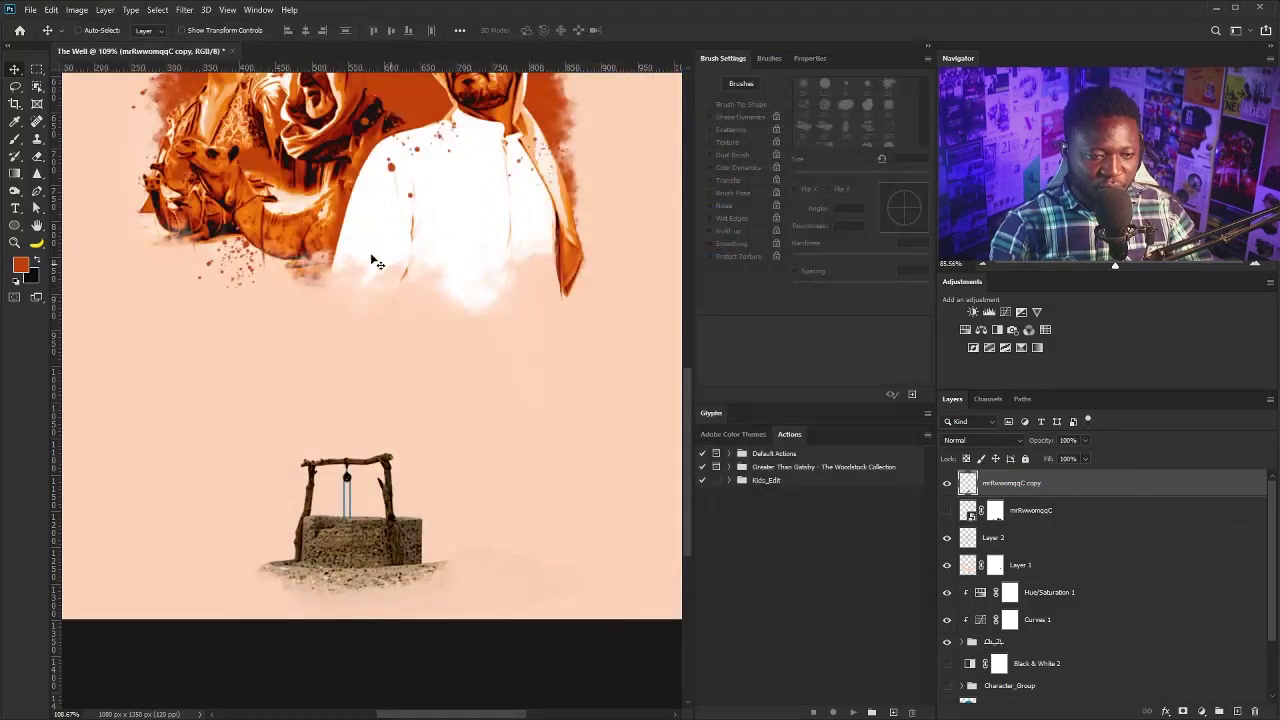
Apply the Oil Paint filter to the well copy with Stylization 1.1, Cleanliness 0.5, Scale 0.5 and Bristle Detail 0.0, without Lighting.
click(184, 10)
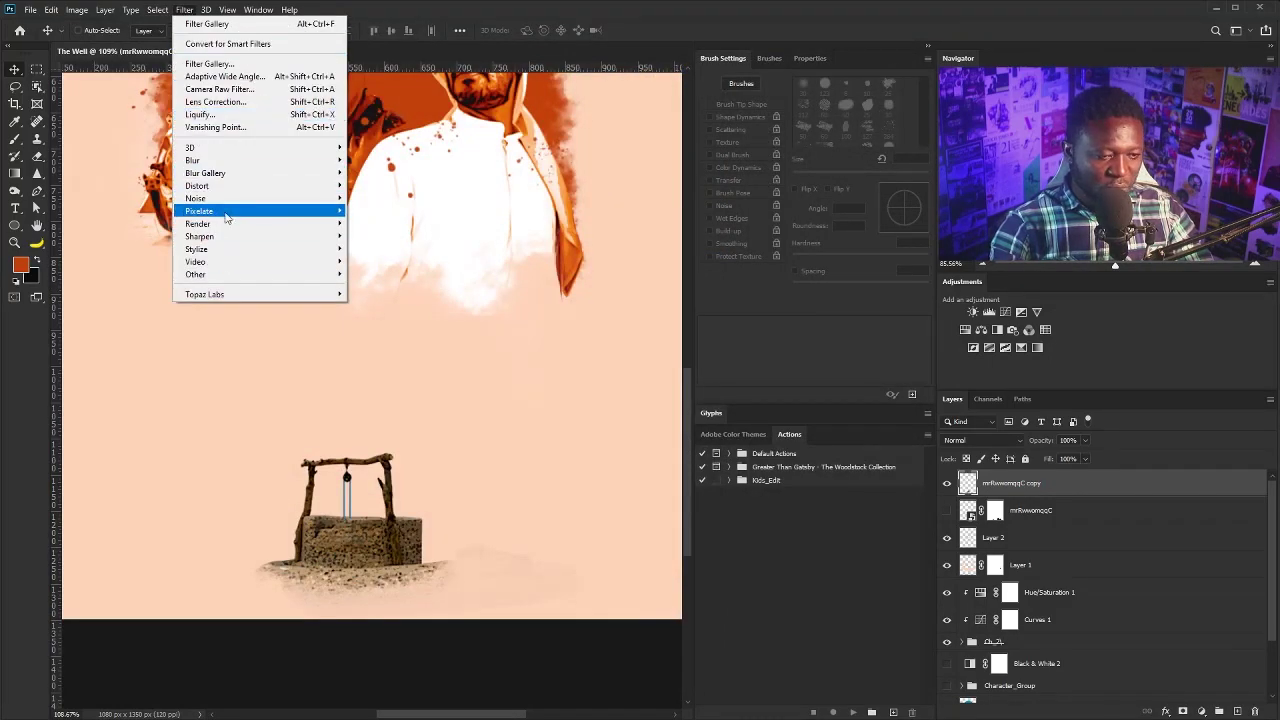
mouse_move(229, 253)
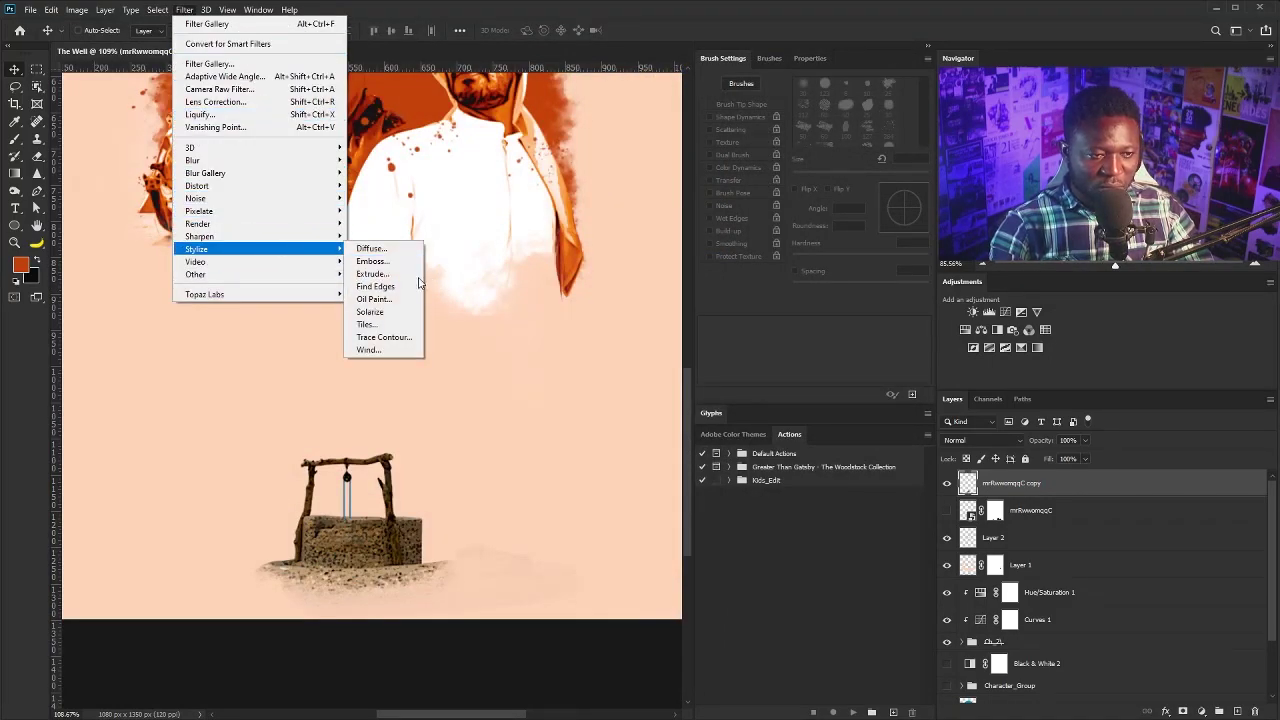
click(373, 299)
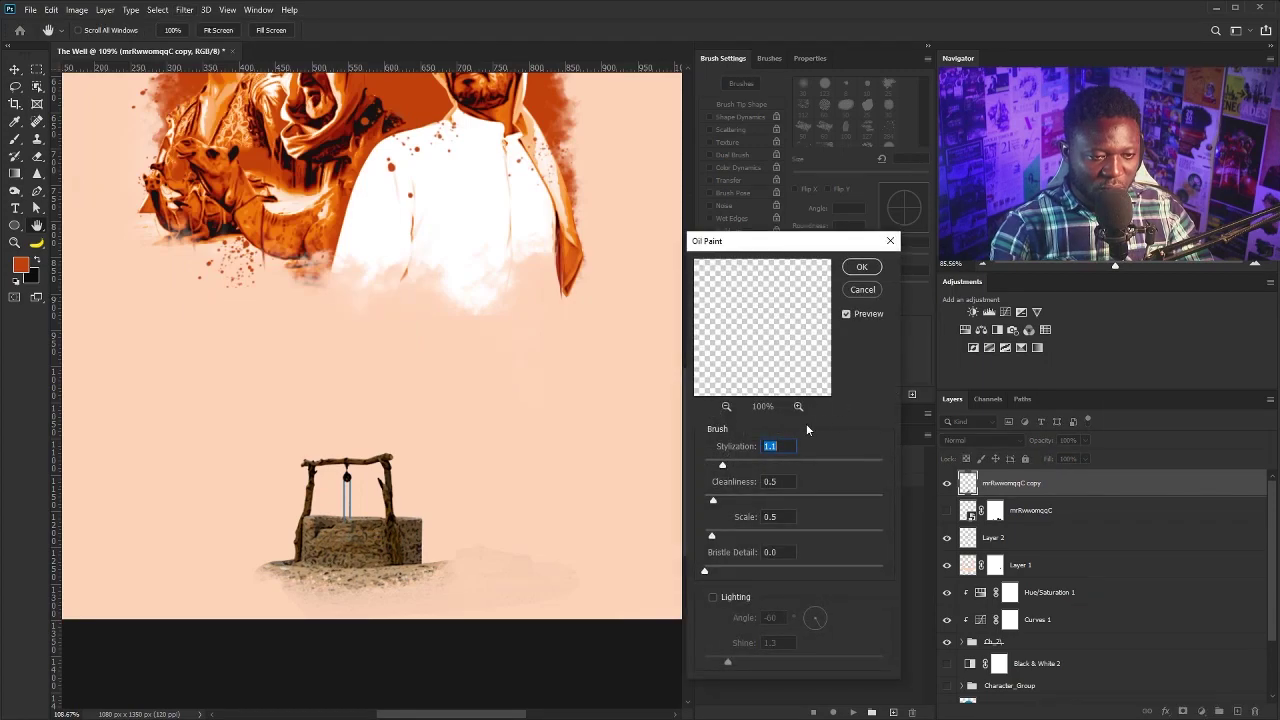
click(862, 270)
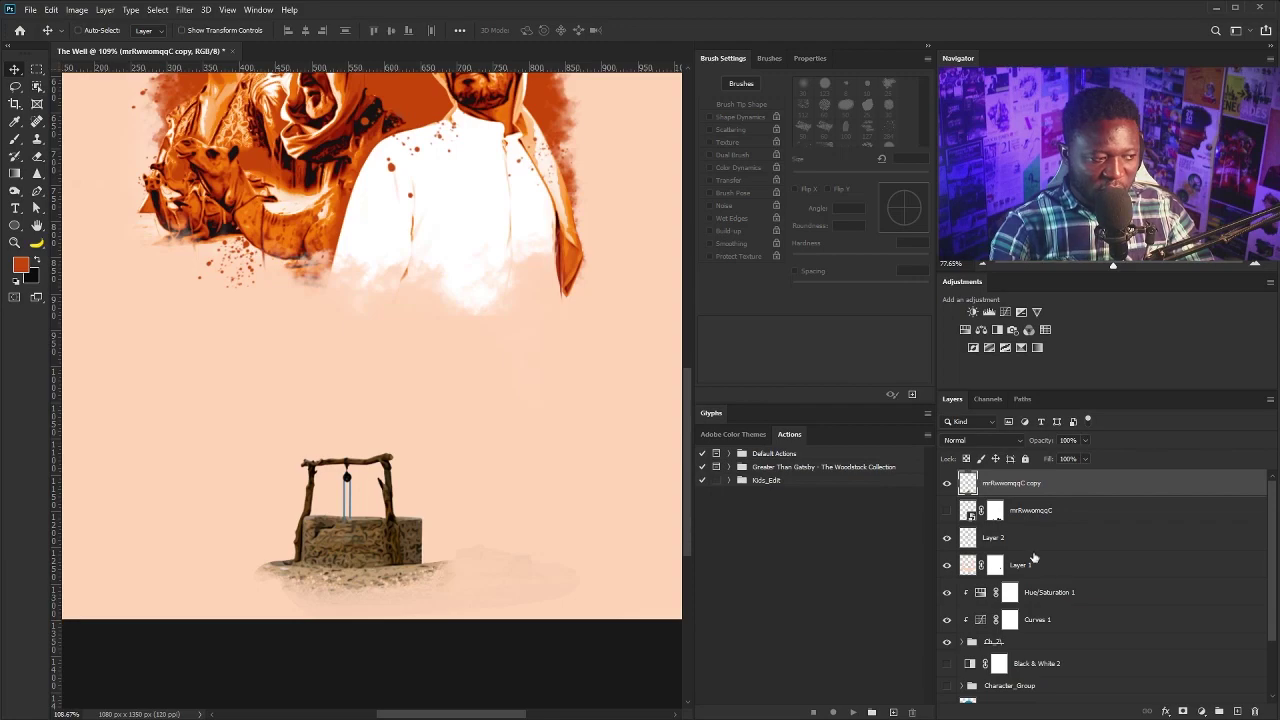
Move the well copy into the stylized characters' group directly above Gradient Map 1, and place a duplicate of that gradient map above it.
click(962, 642)
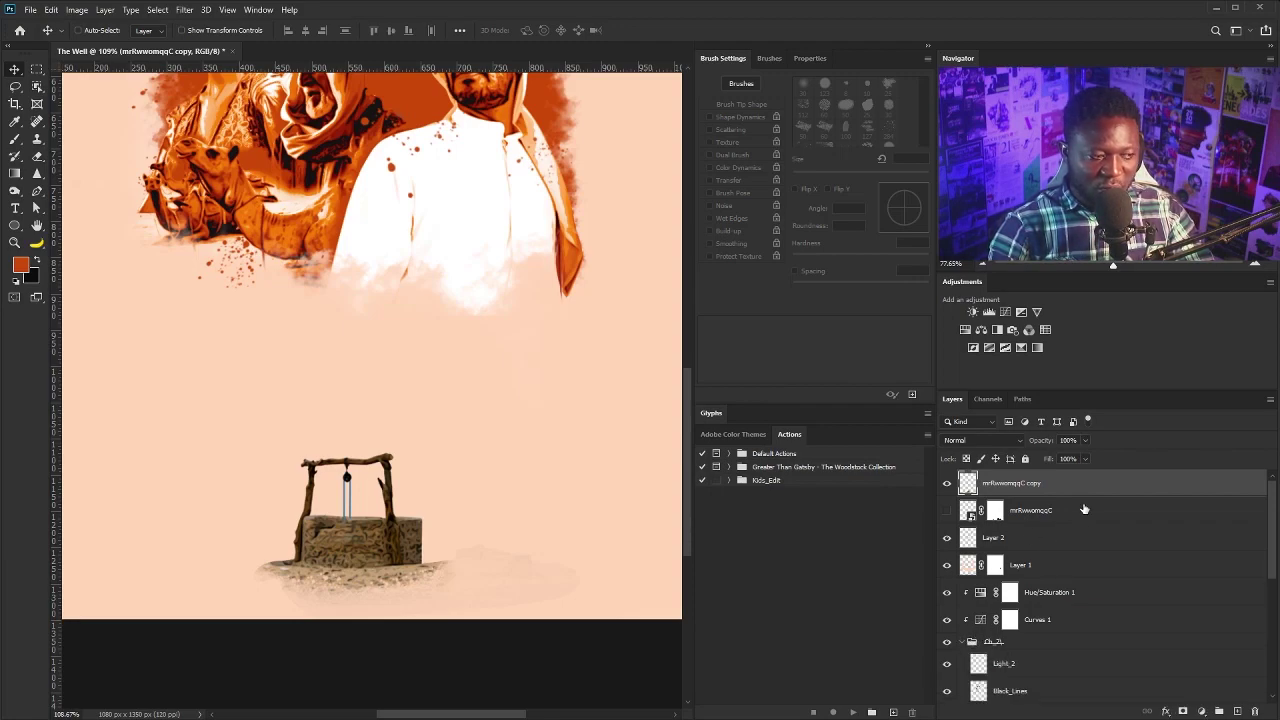
drag(1086, 487, 1050, 575)
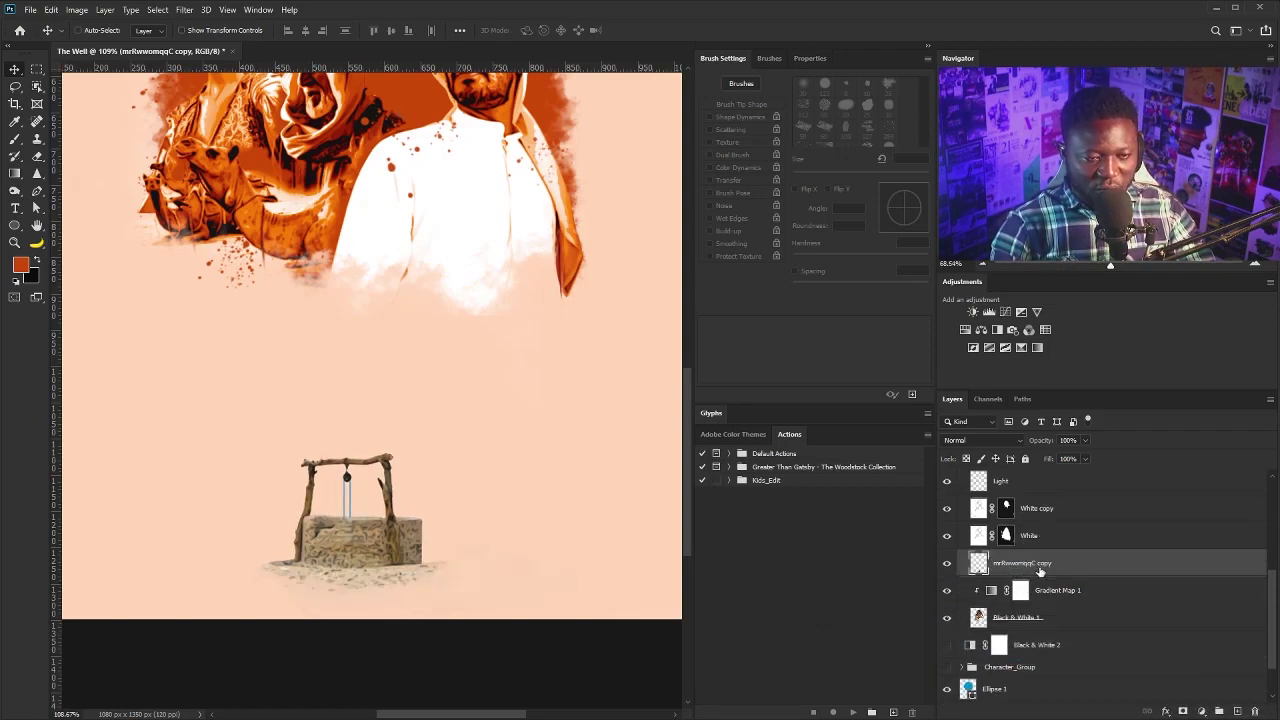
drag(1050, 590, 1233, 710)
drag(1099, 598, 1023, 570)
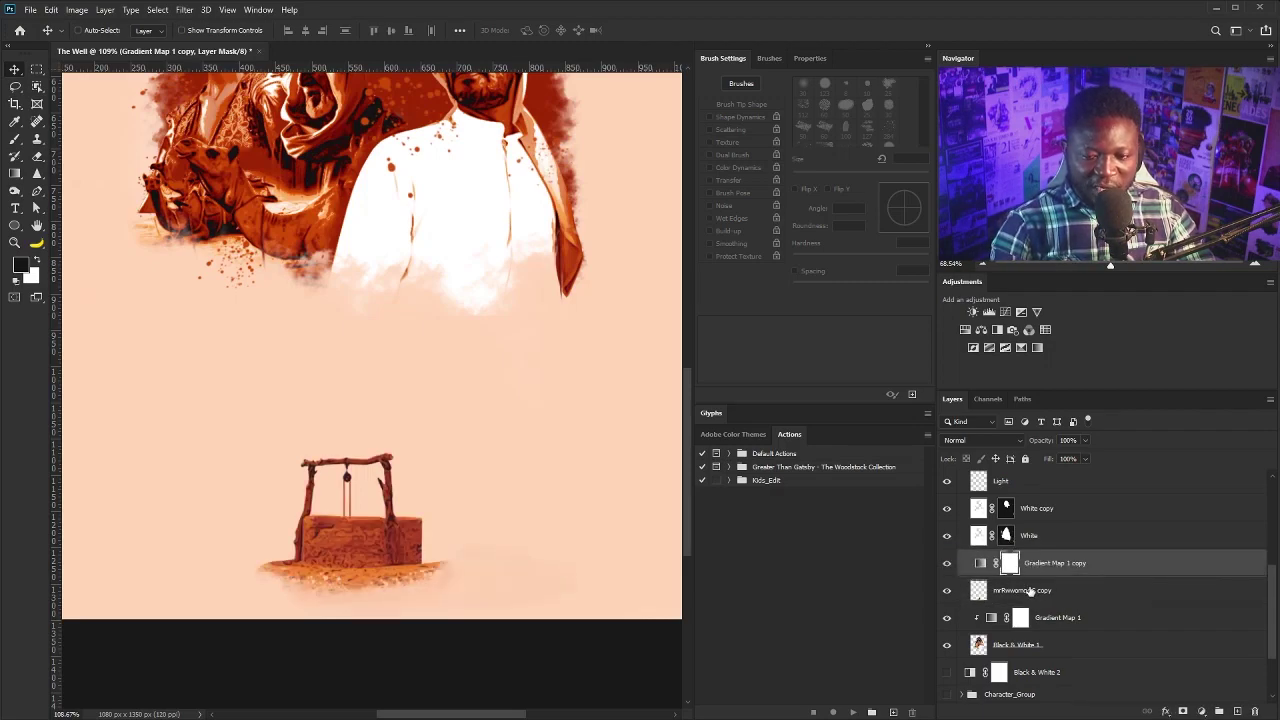
Rename the well copy layer as Well.
double_click(1025, 590)
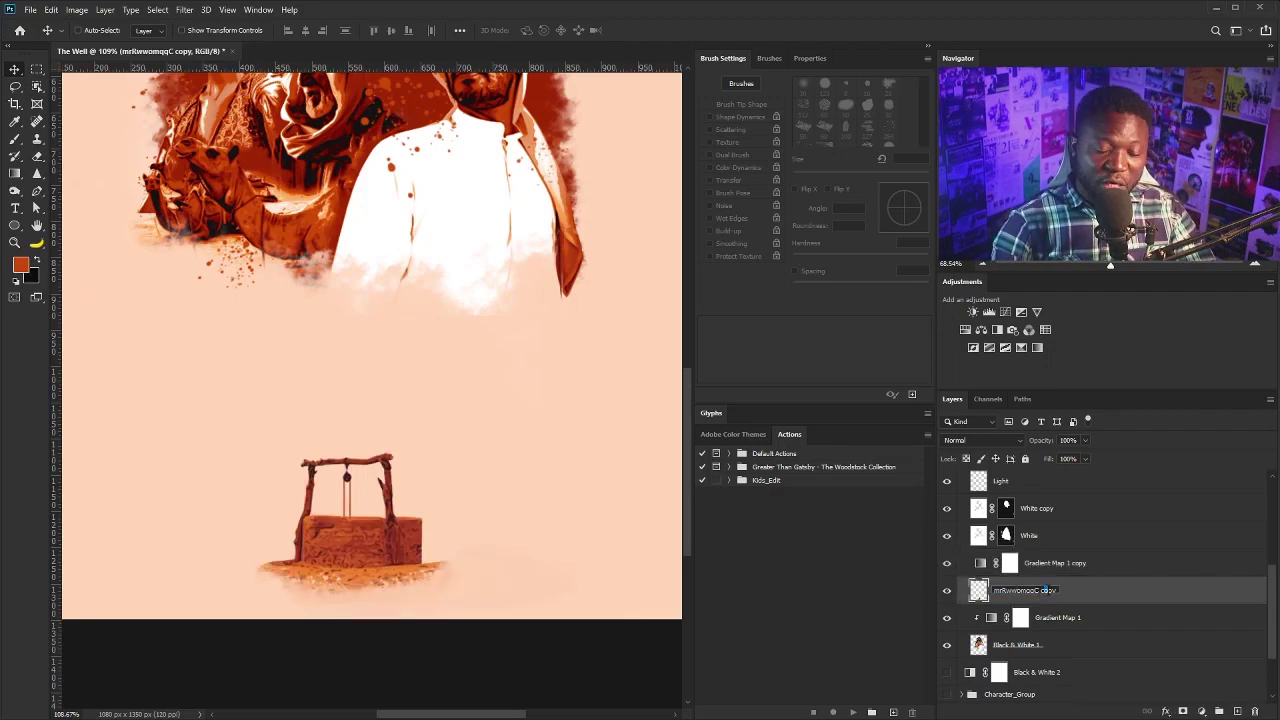
text(Wel)
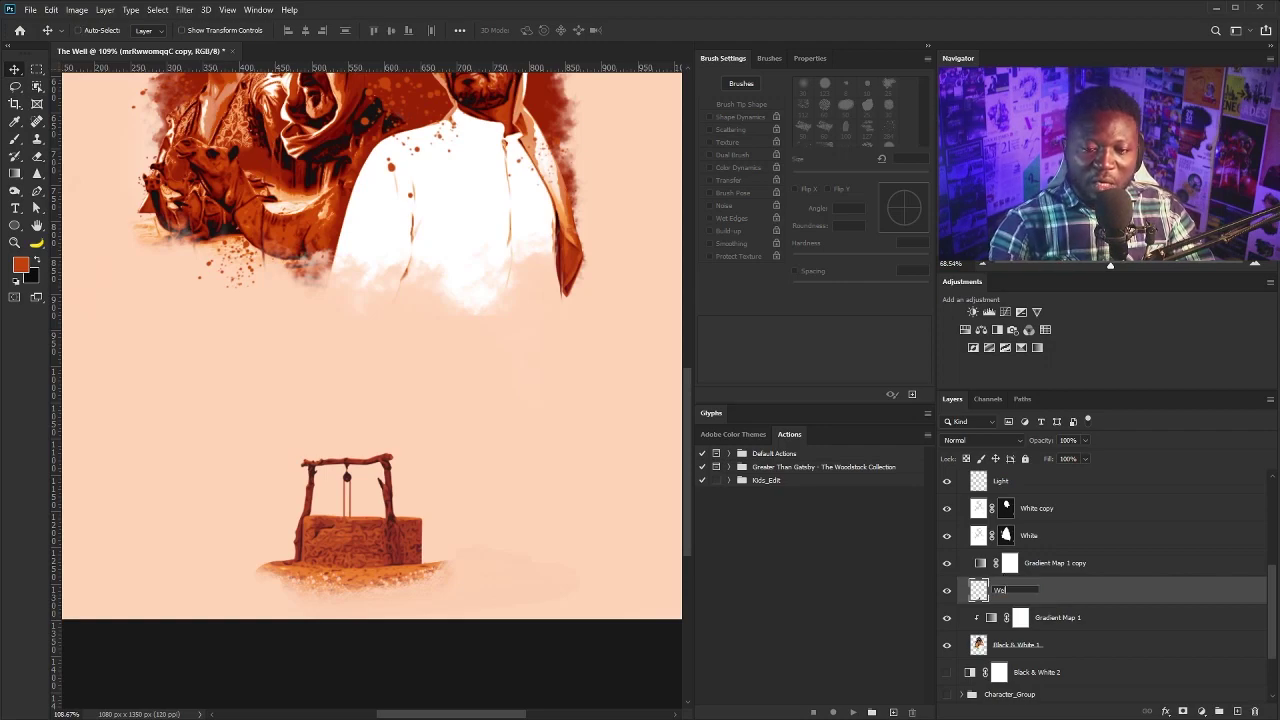
text(l)
key(Return)
Clip the duplicated gradient map to the Well layer so it recolors only the well.
click(1010, 563)
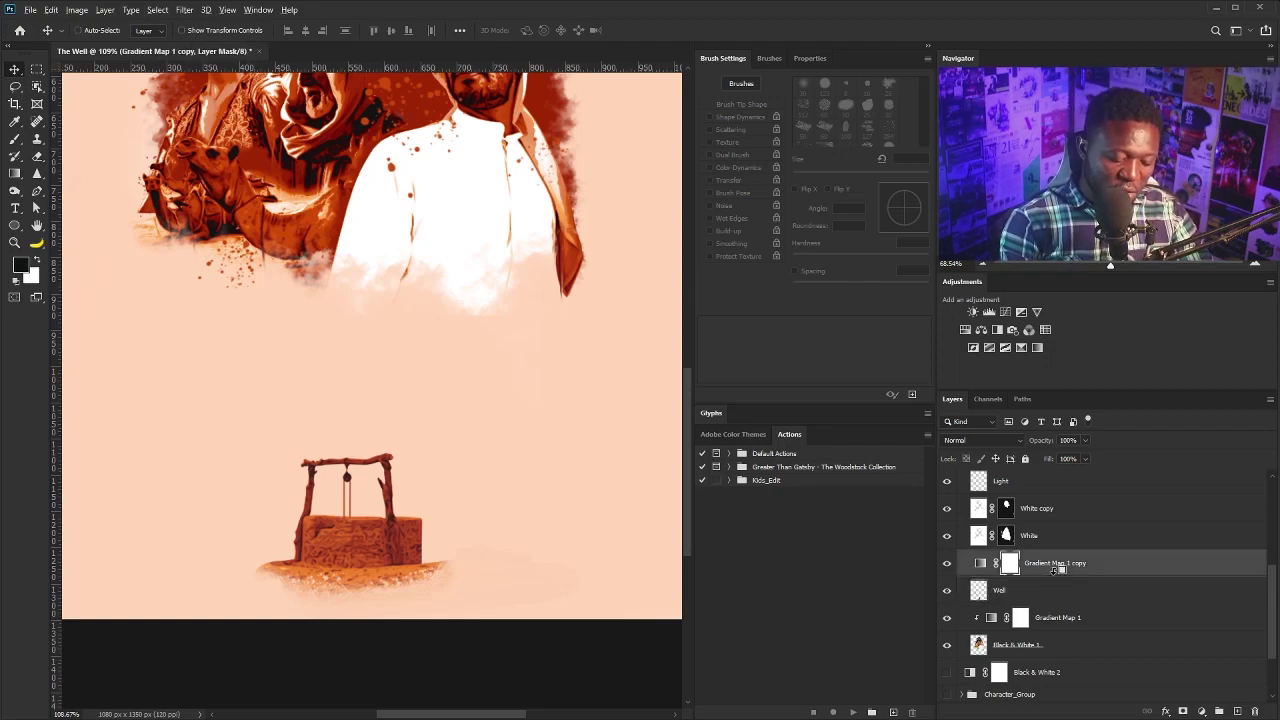
alt+click(1050, 573)
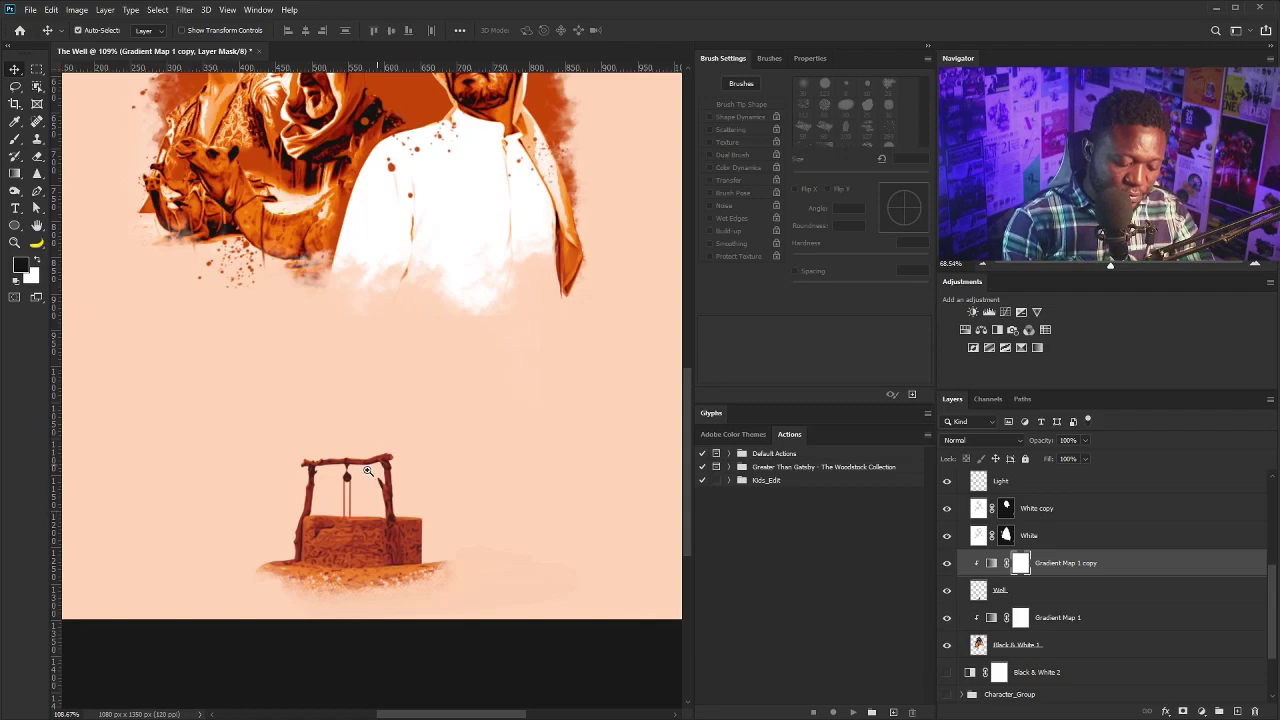
drag(478, 458, 348, 480)
scroll(348, 480, up, 2)
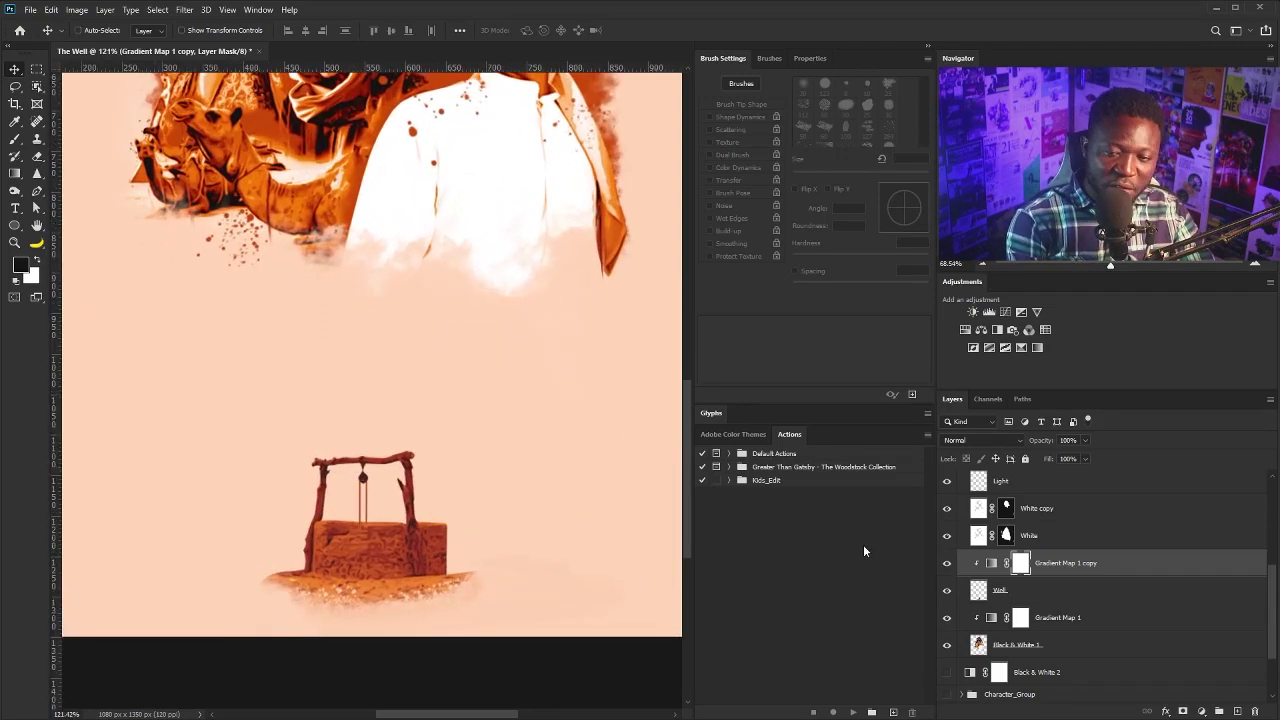
Add a Curves adjustment clipped to the well, with a shadow point at input 57, output 12 and a highlight point at input 172, output 150.
click(1006, 312)
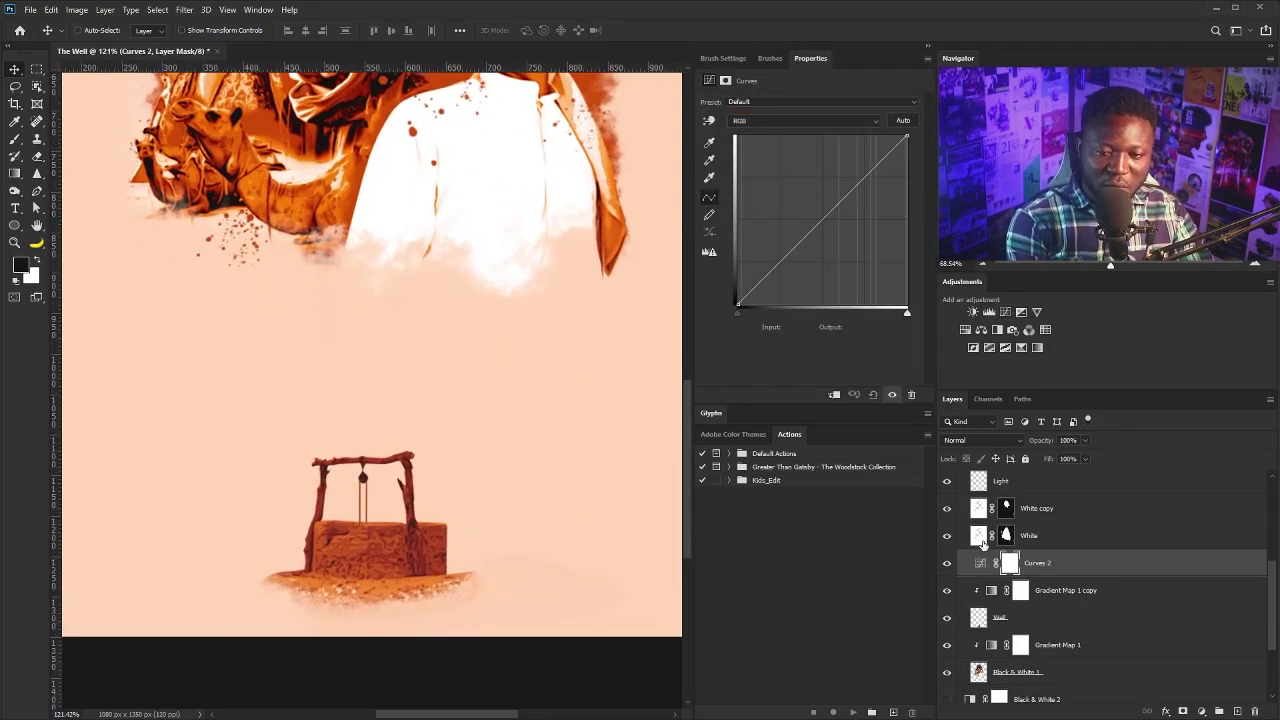
scroll(270, 444, up, 1)
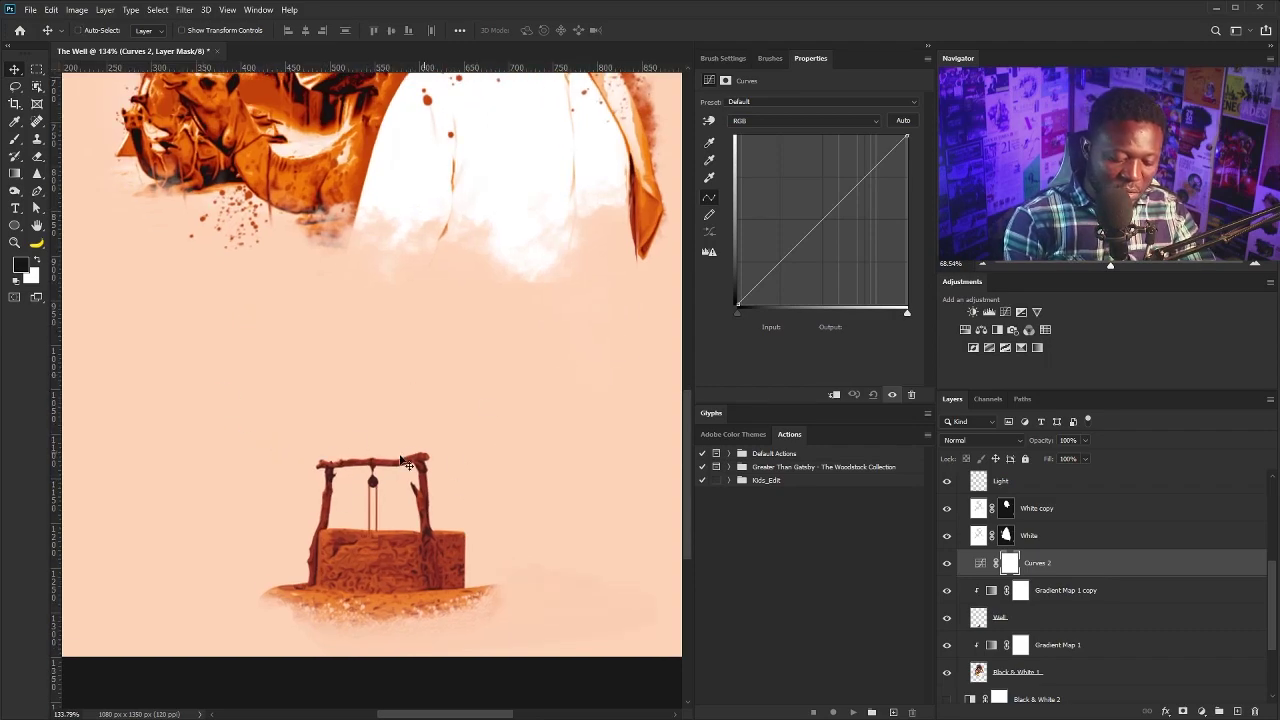
click(834, 394)
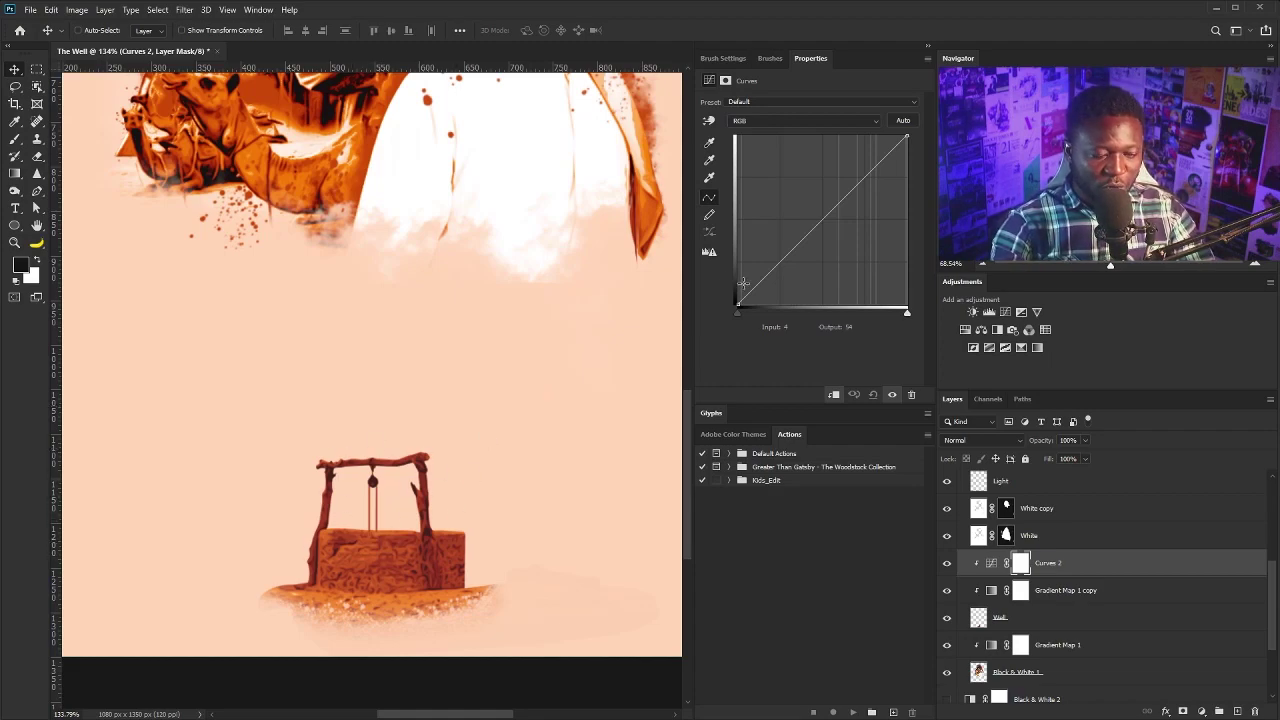
drag(767, 276, 777, 297)
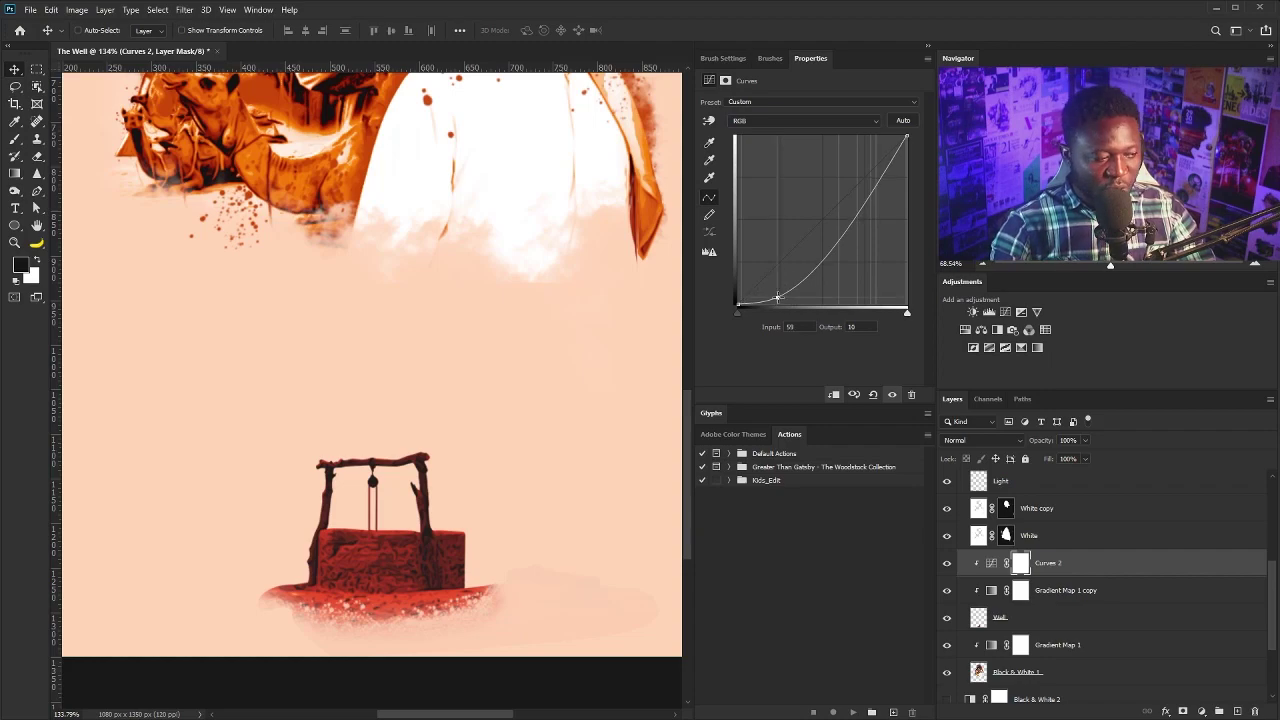
drag(854, 217, 852, 199)
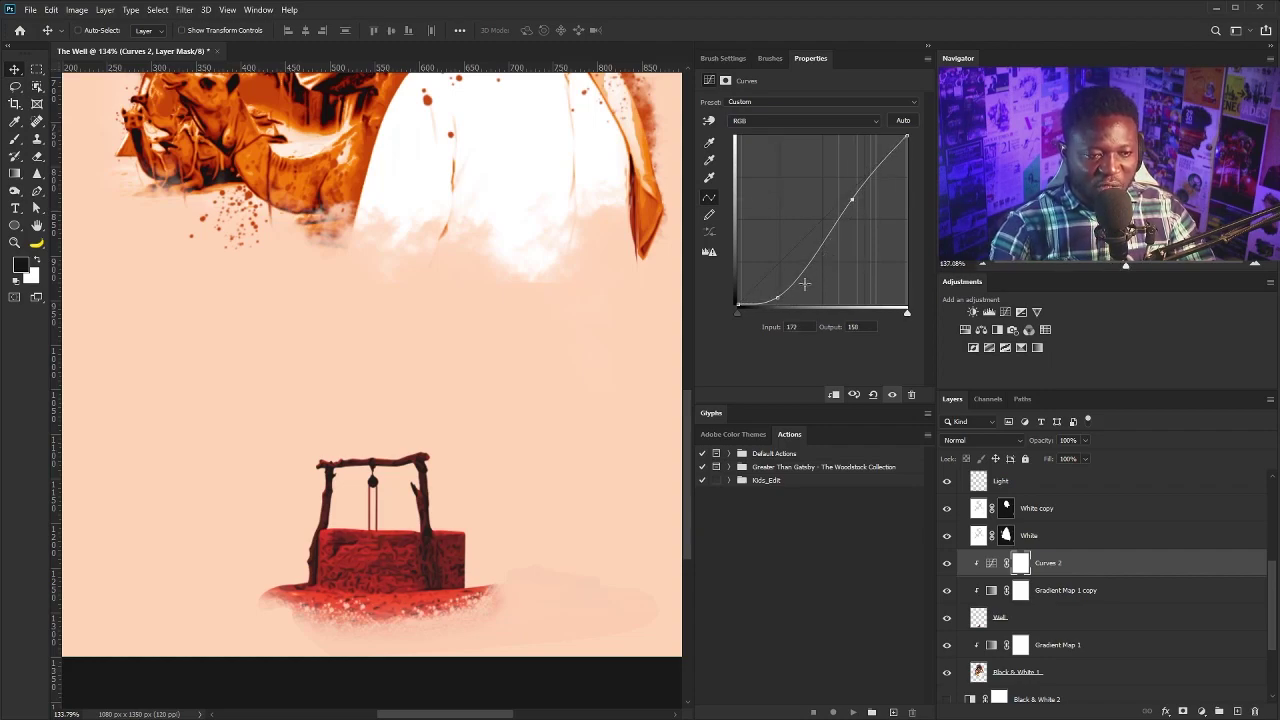
drag(779, 298, 778, 293)
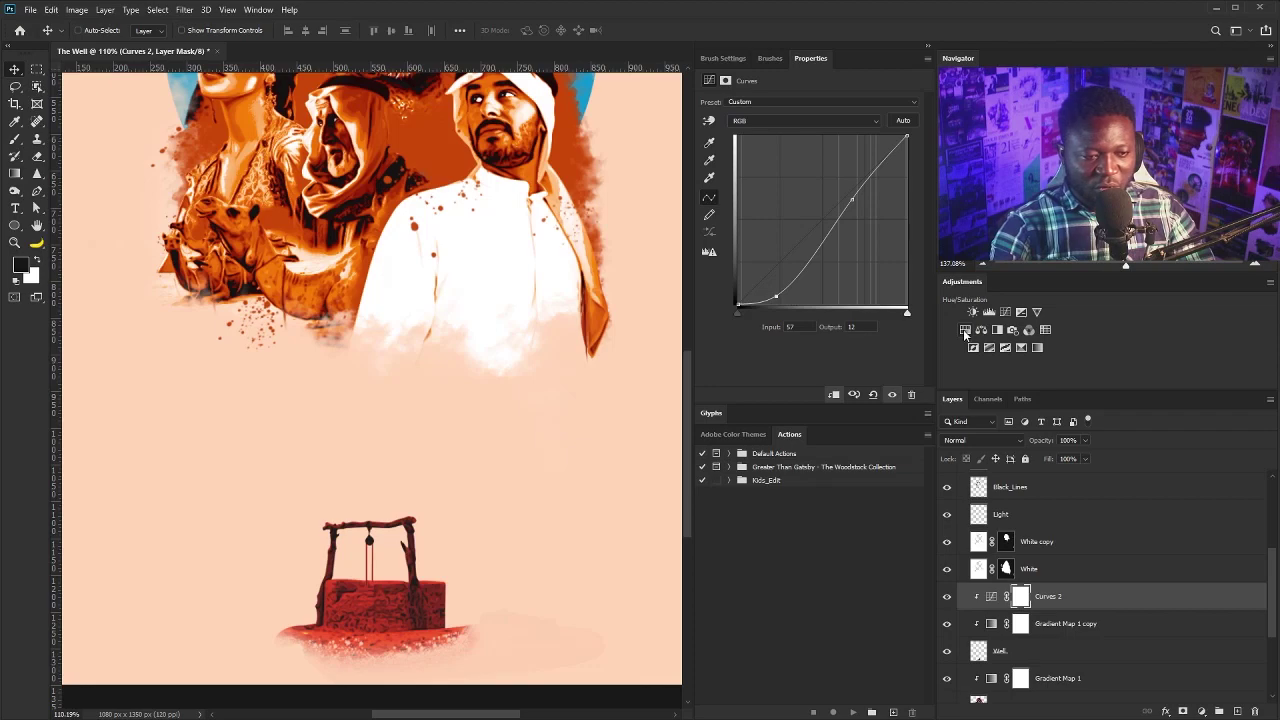
Add a Hue/Saturation adjustment clipped to the well and reduce its saturation.
click(965, 329)
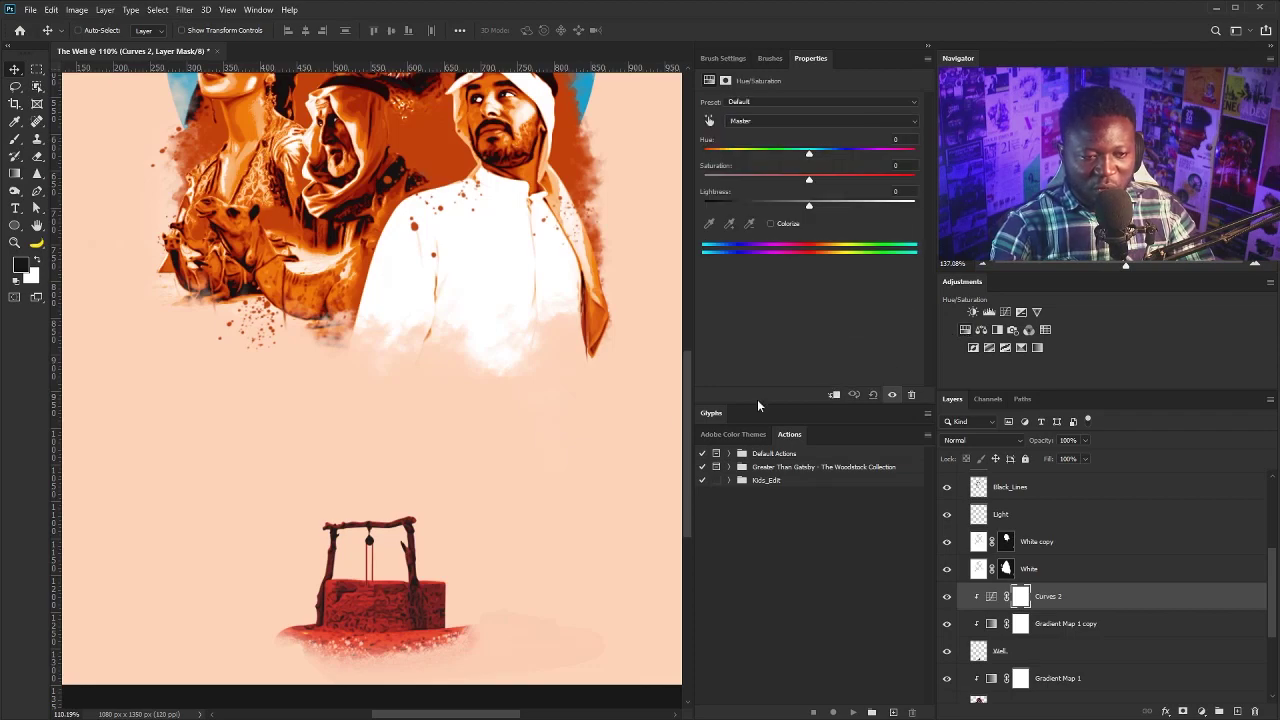
click(835, 395)
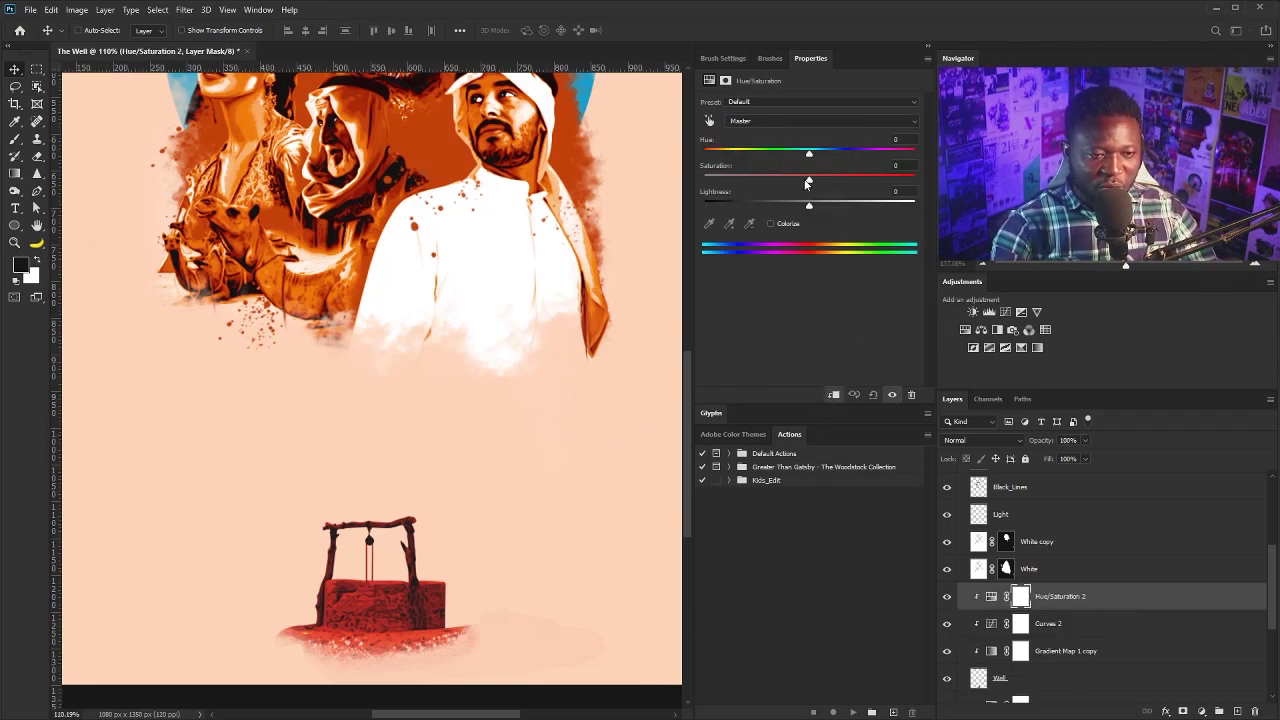
drag(812, 180, 762, 179)
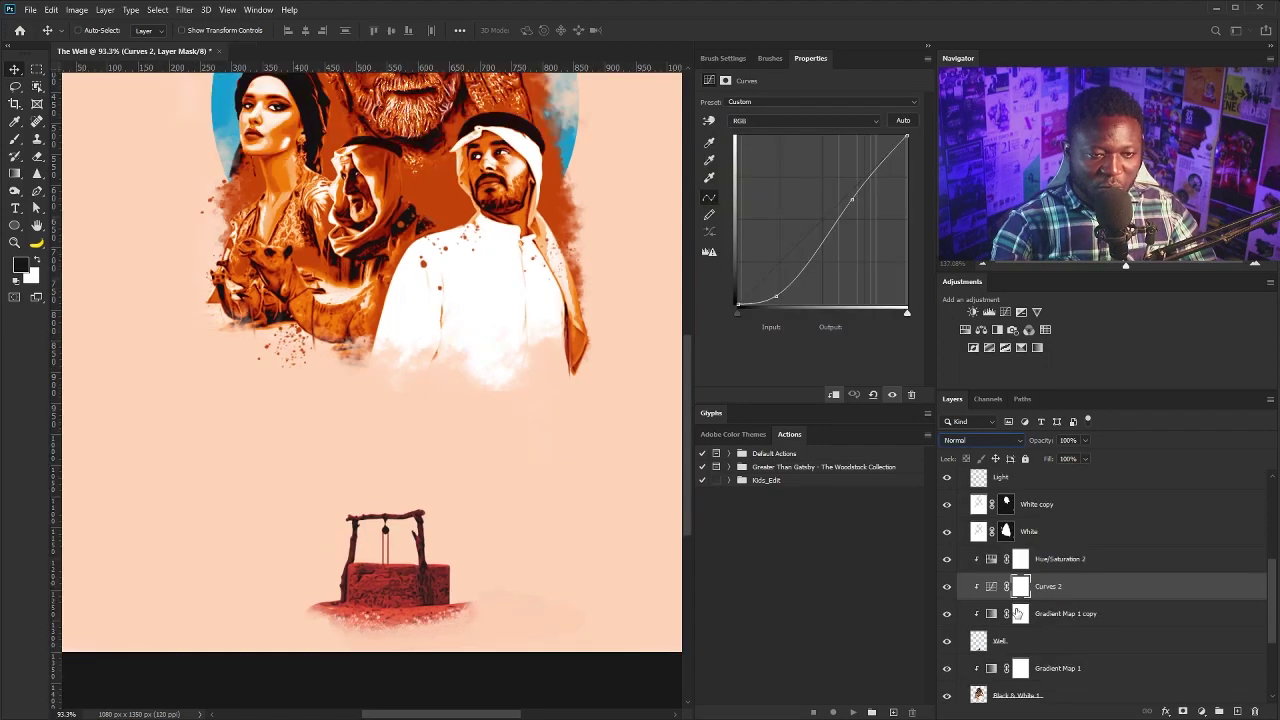
Hide the Curves adjustment clipped to the well.
click(947, 591)
scroll(465, 470, up, 3)
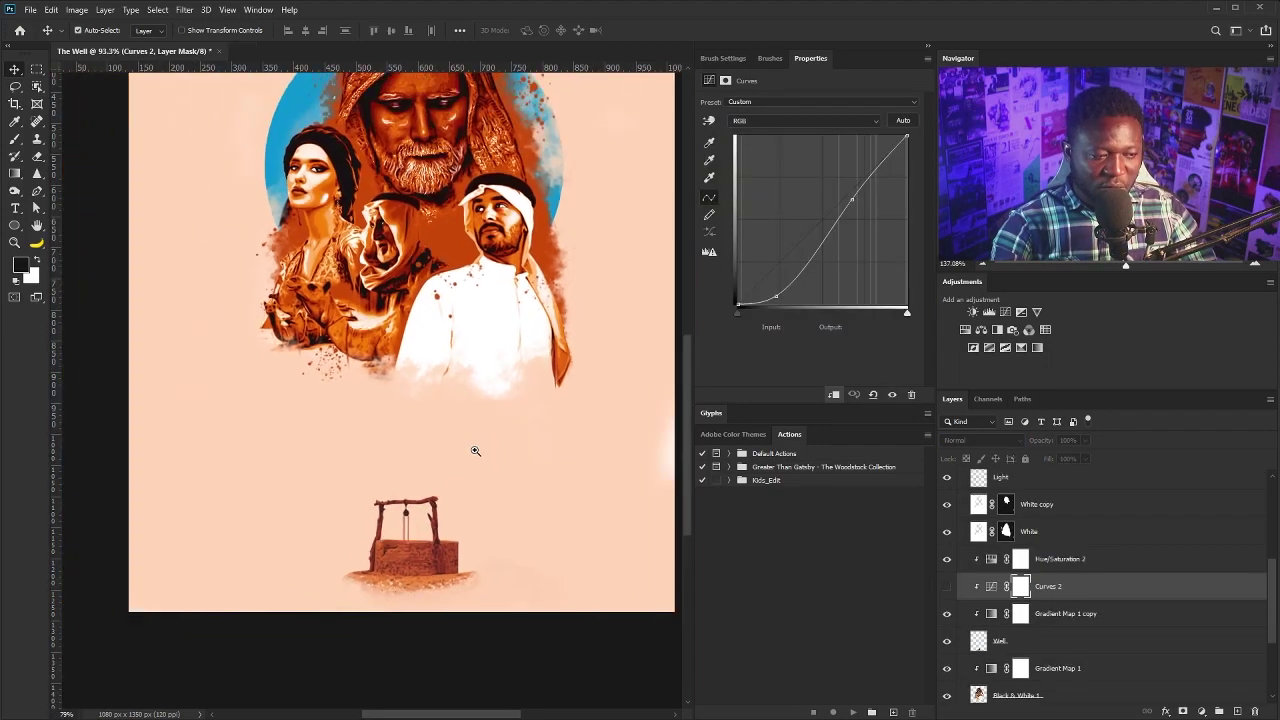
scroll(1268, 519, up, 5)
Collapse the stylized layer group, show the original masked well layer, and hide the artwork layers and group beneath it.
drag(1268, 519, 1275, 497)
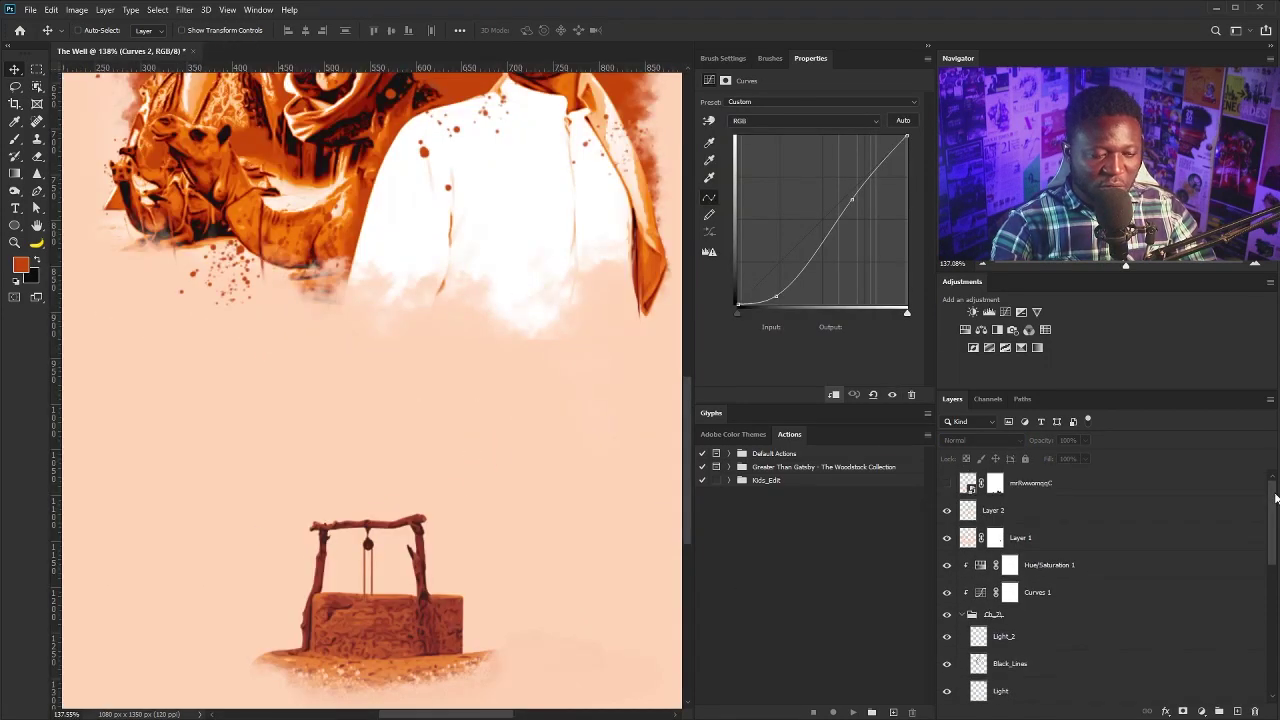
click(964, 614)
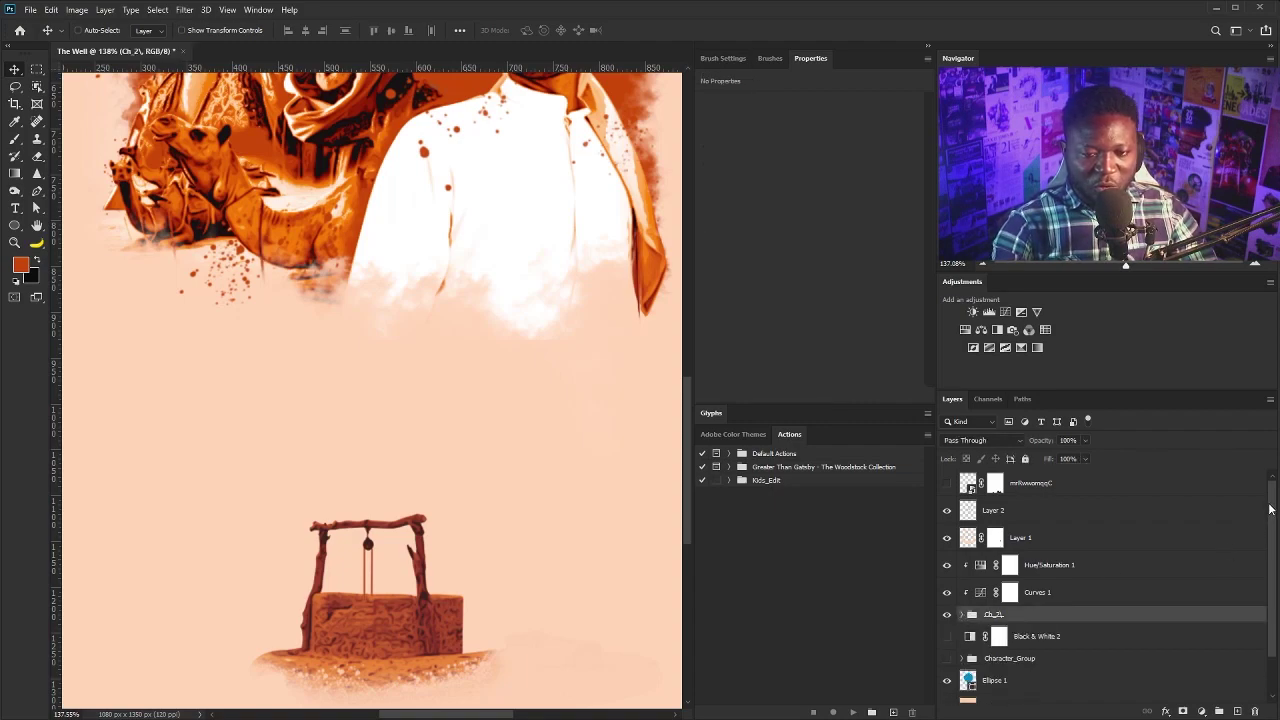
click(947, 484)
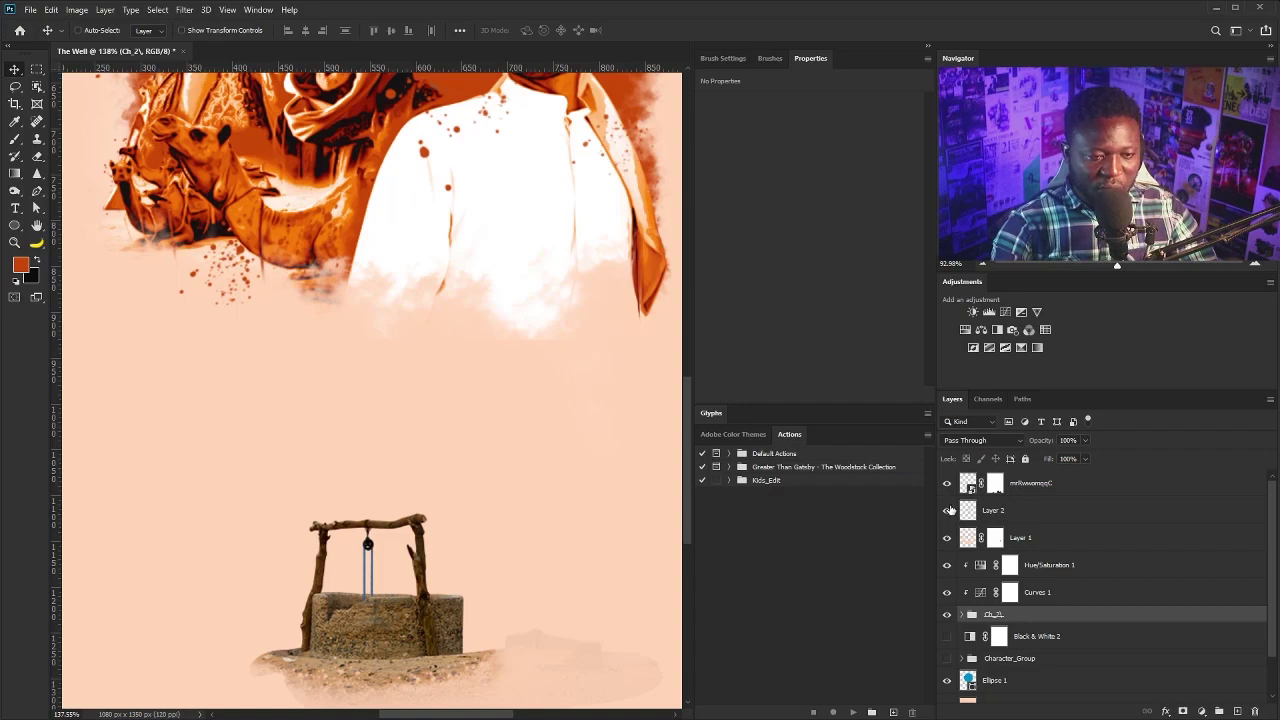
drag(947, 511, 951, 589)
click(945, 619)
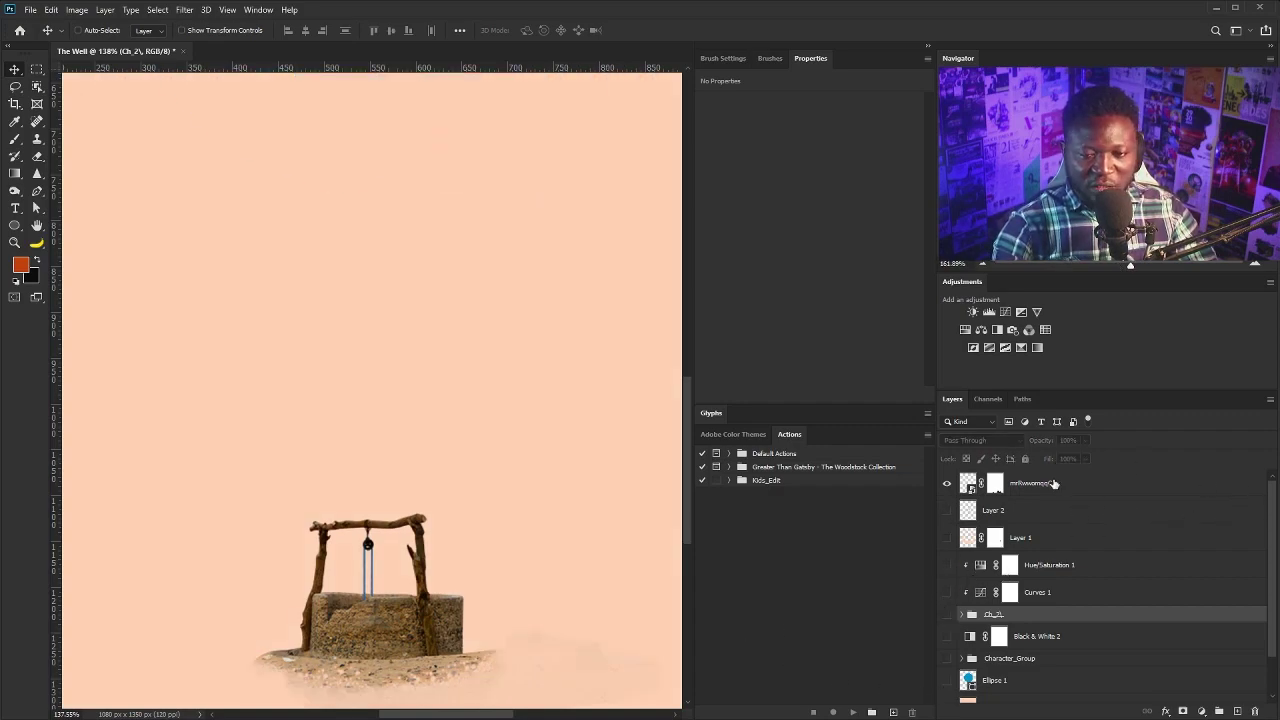
Add a Black & White adjustment above the original well layer and select the well's dark tones in the Red channel with Color Range, fuzziness 27.
click(1054, 484)
click(995, 331)
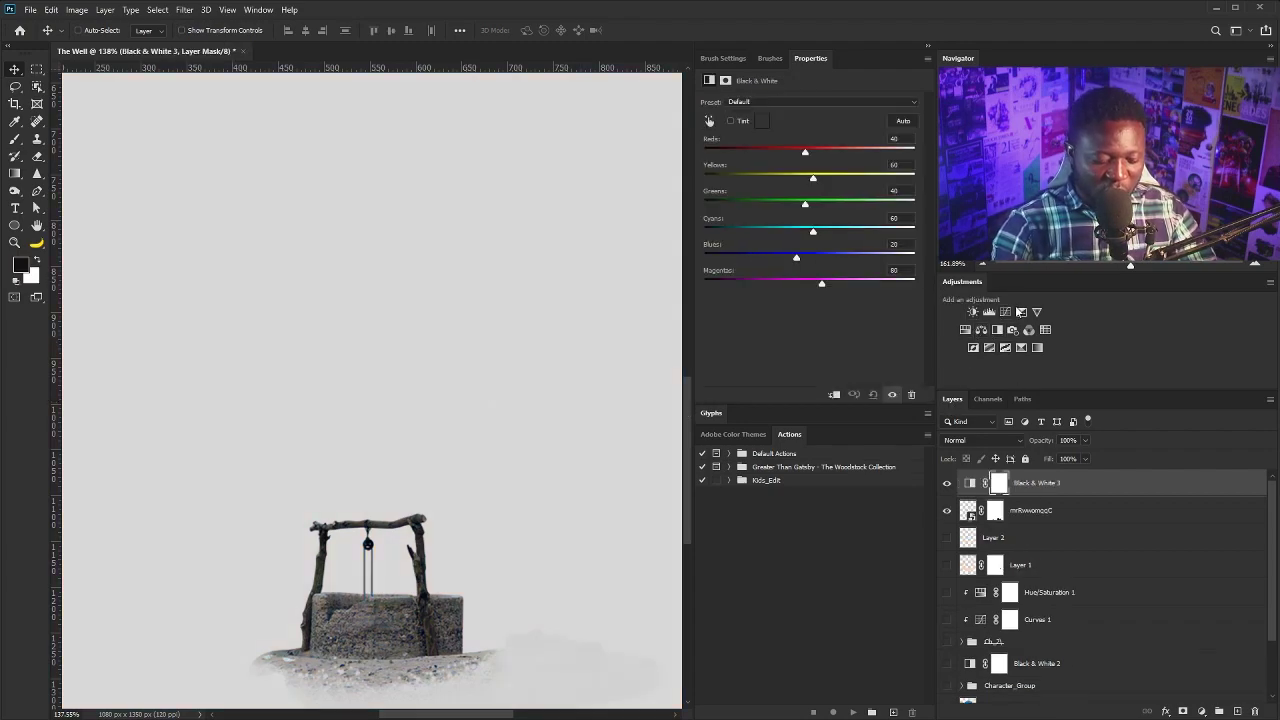
click(988, 400)
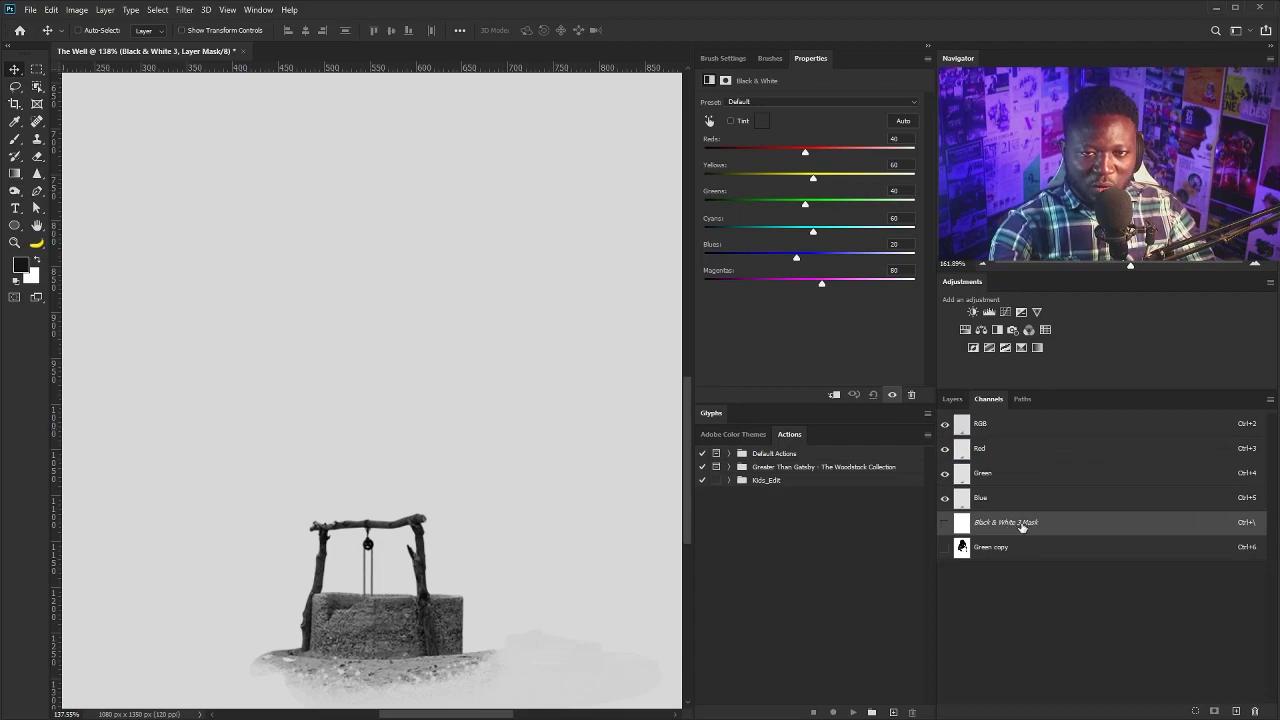
click(993, 452)
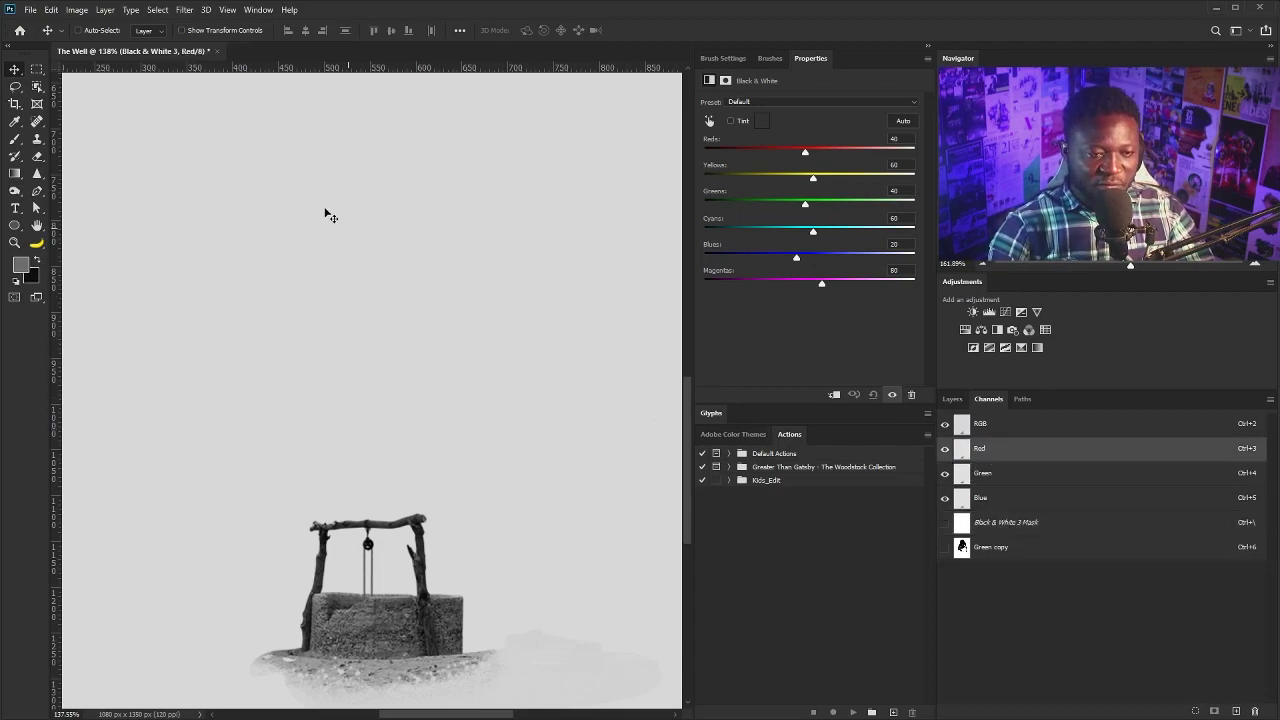
click(157, 10)
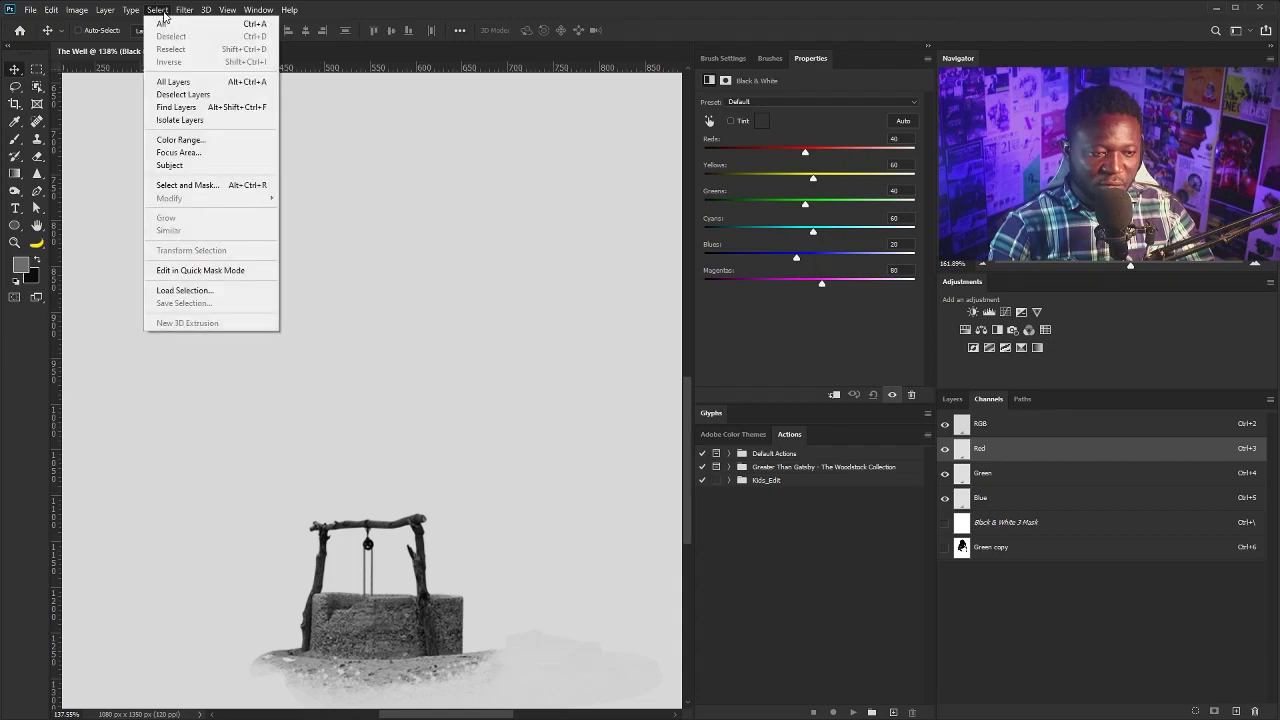
click(214, 142)
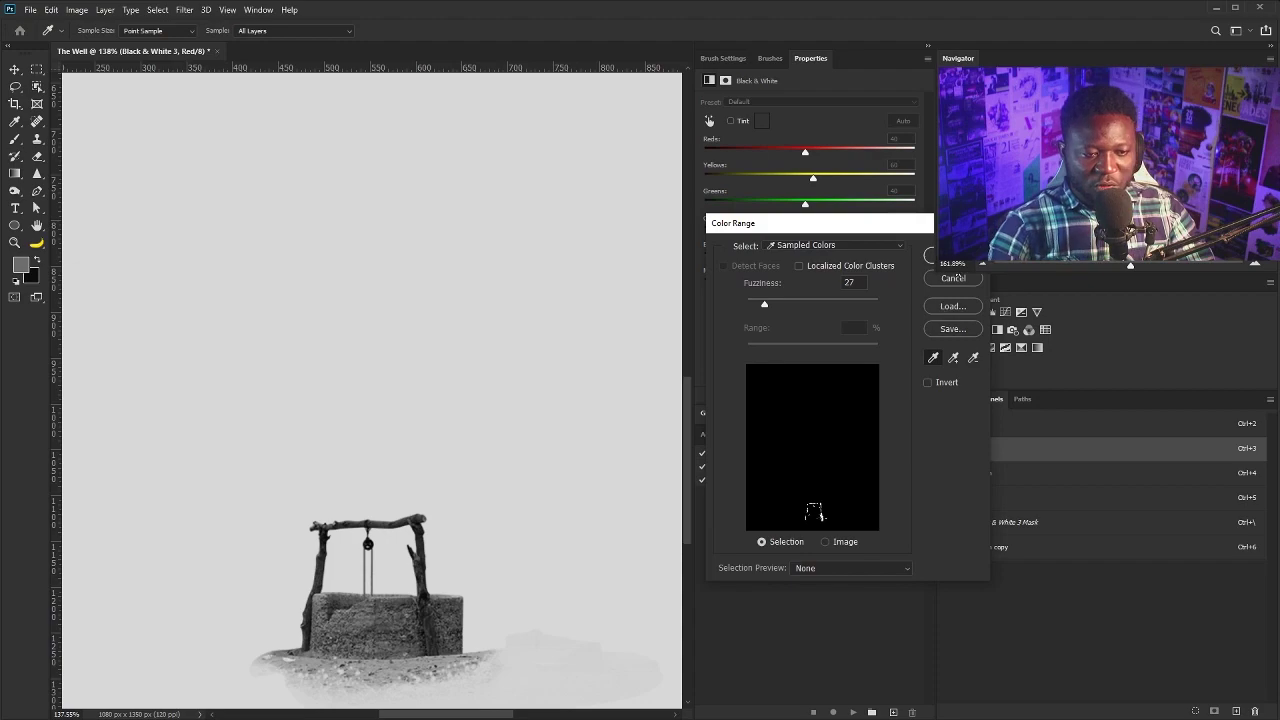
key(Return)
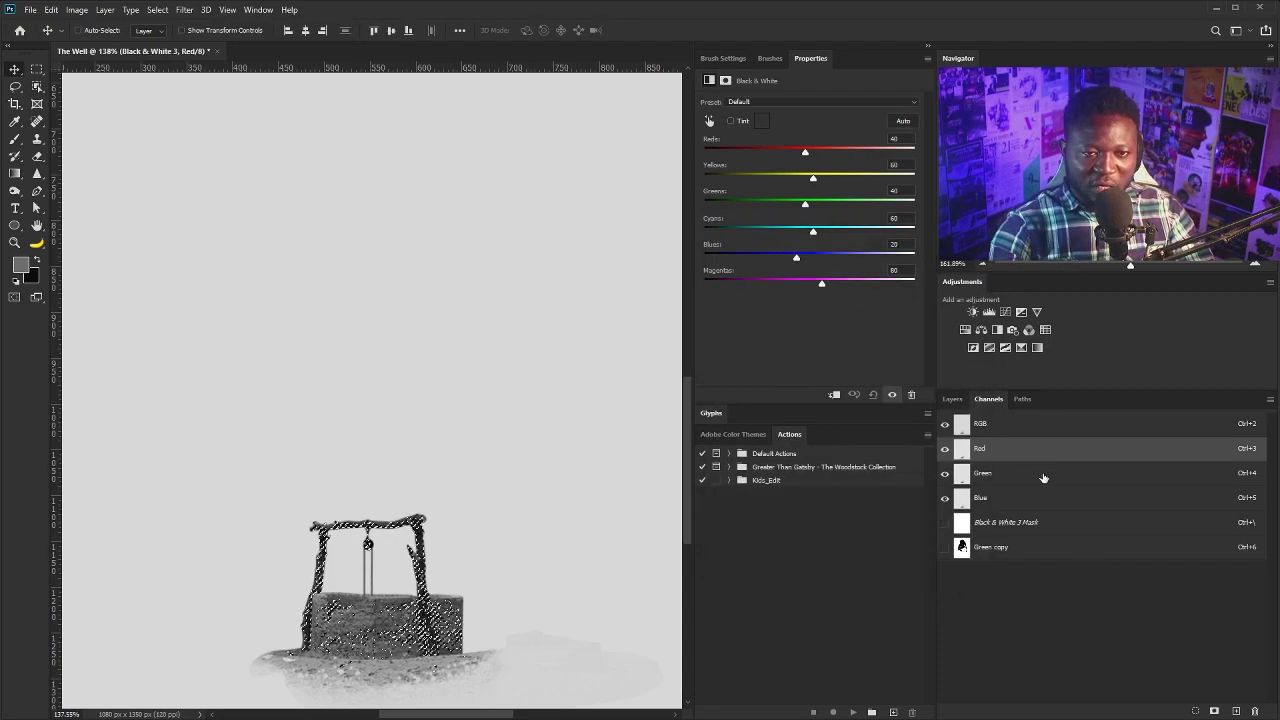
Hide the Black & White 3 adjustment and show Layer 1, its Hue/Saturation and Curves adjustments, and the stylized layer group.
click(953, 400)
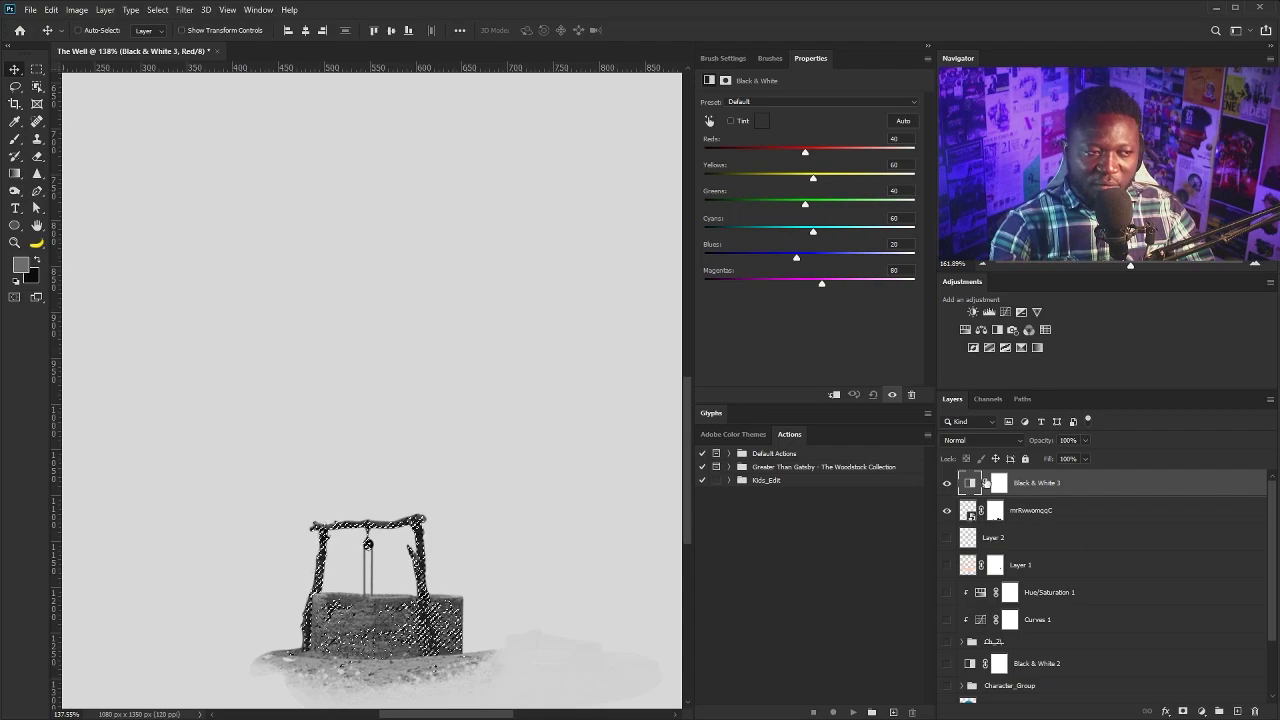
click(947, 483)
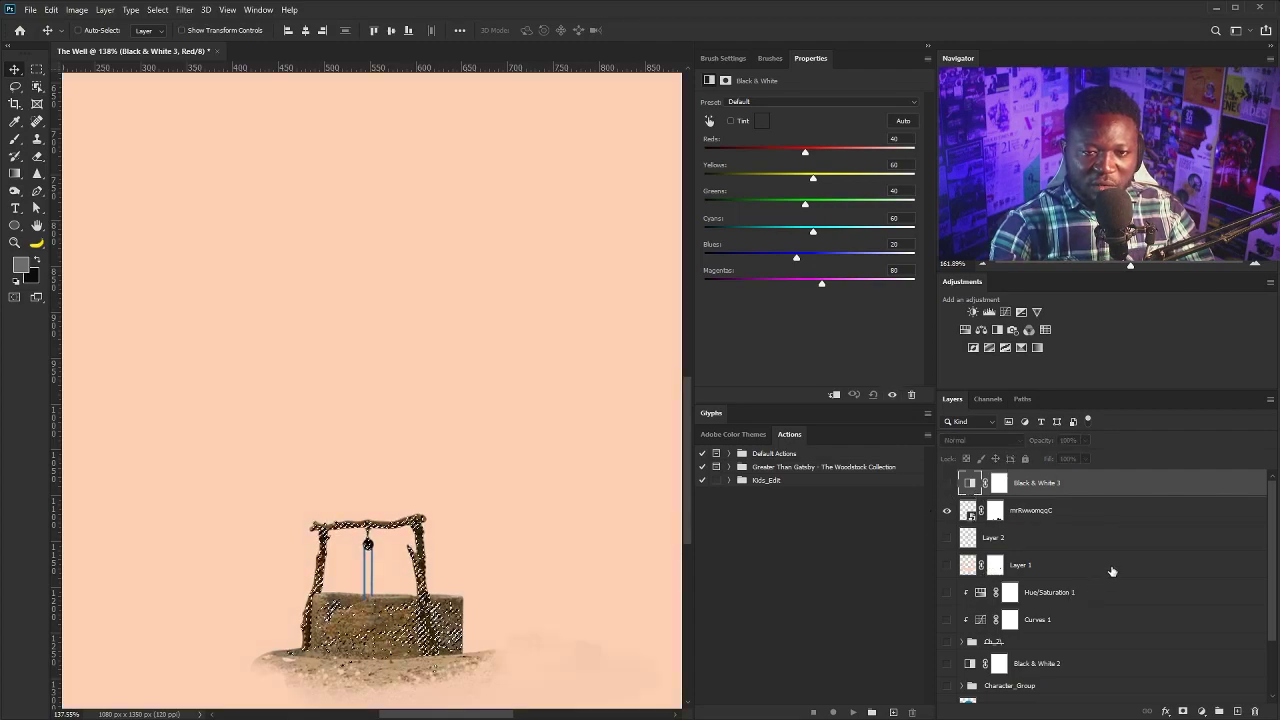
mouse_move(1273, 537)
mouse_down()
mouse_move(1265, 569)
mouse_move(1265, 551)
mouse_up()
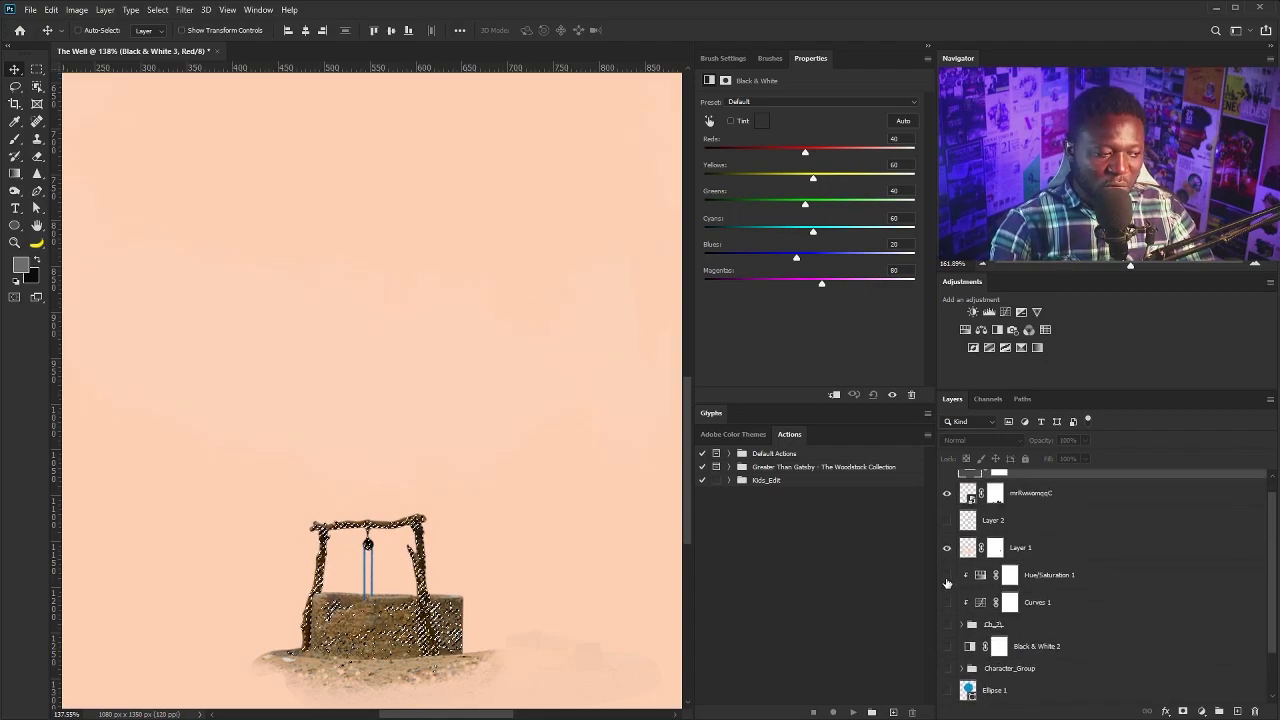
drag(947, 583, 947, 622)
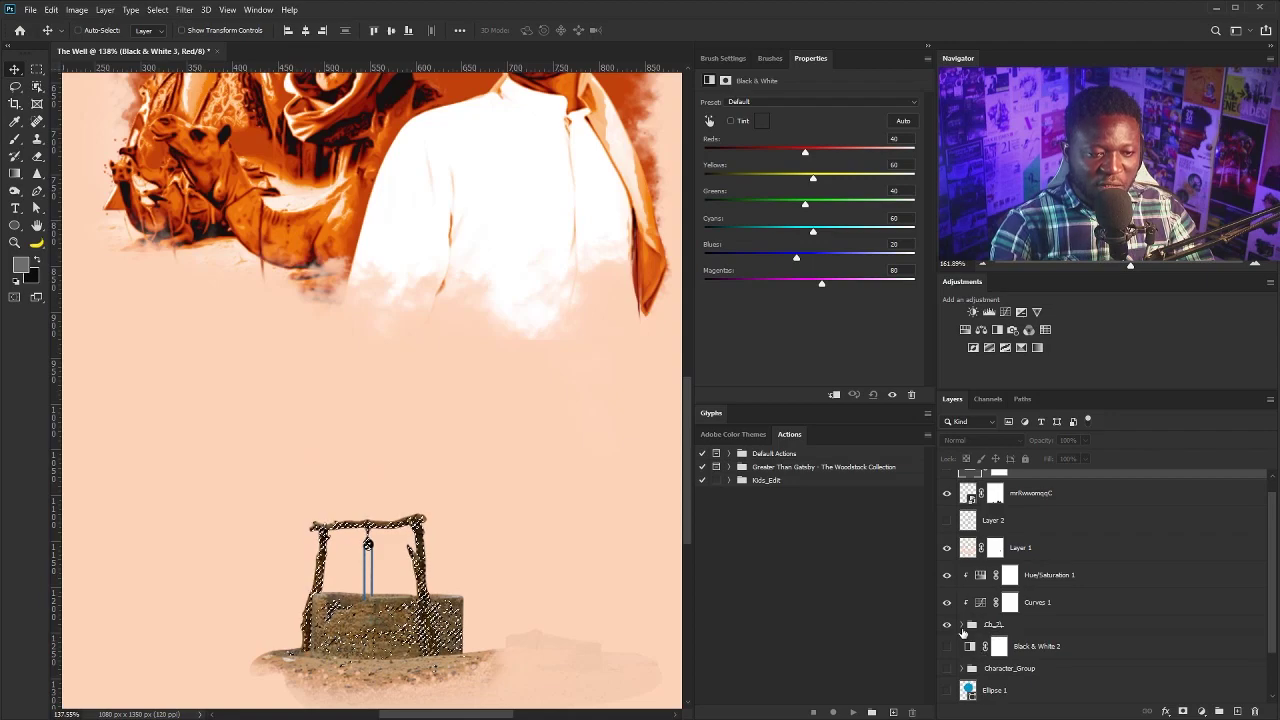
Create a new empty layer directly above the Hue/Saturation 2 adjustment inside the stylized layer group.
click(961, 626)
click(1038, 650)
scroll(1222, 623, down, 3)
click(1093, 590)
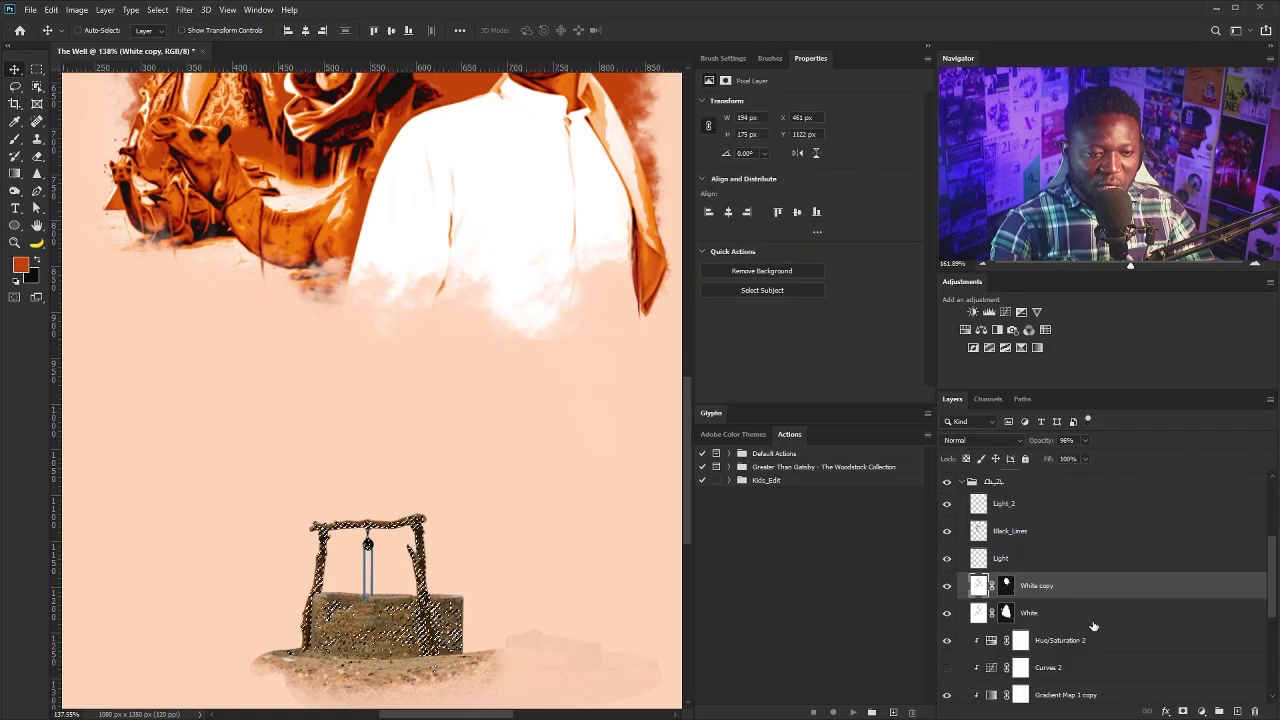
drag(1275, 583, 1268, 617)
click(1225, 536)
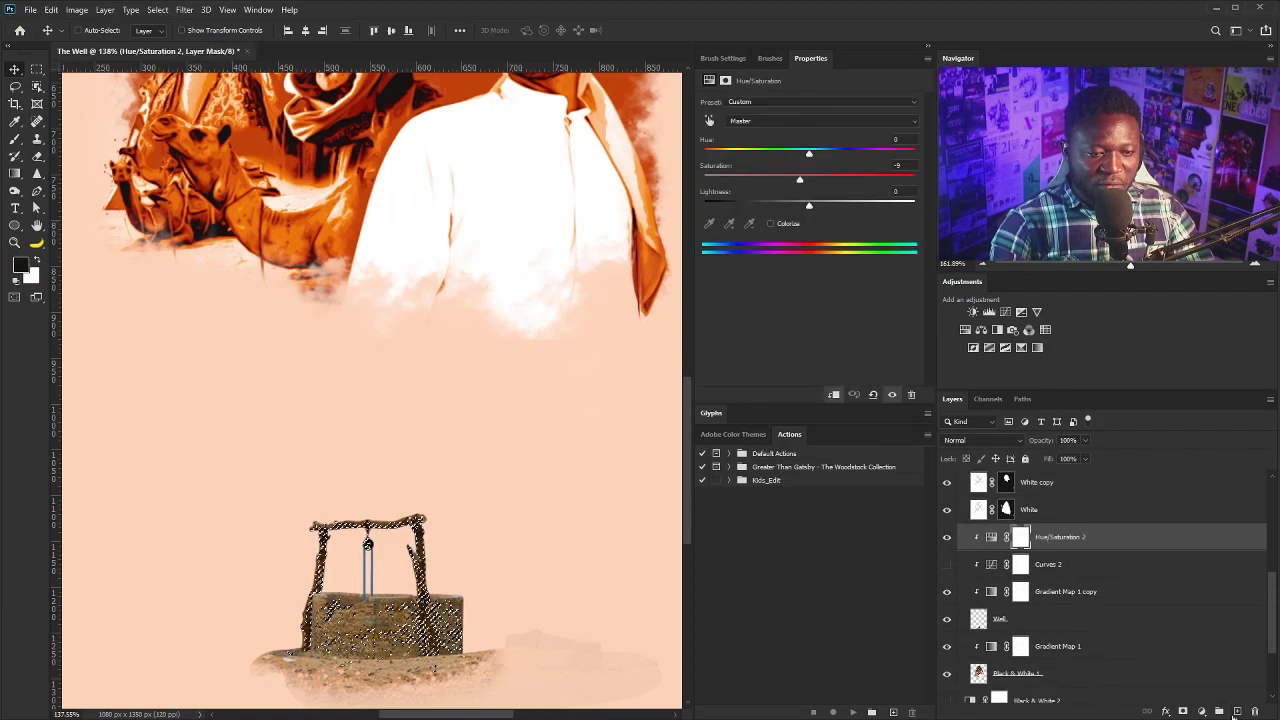
click(1236, 711)
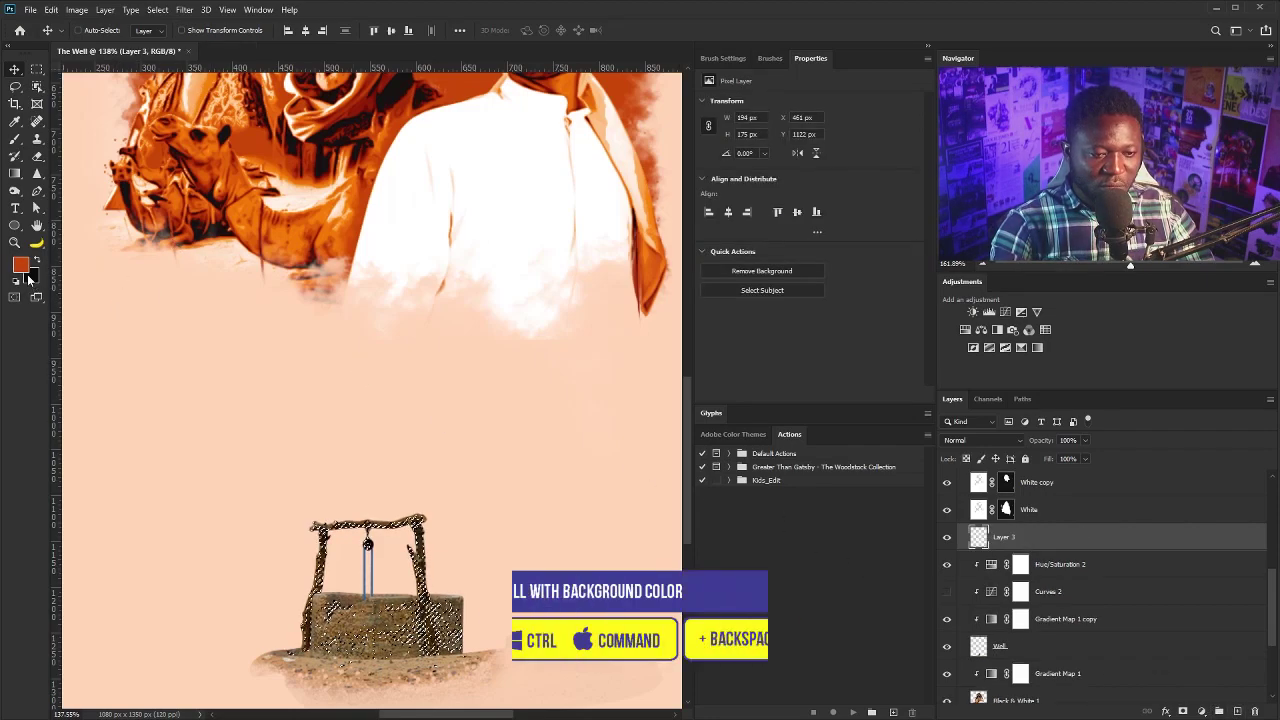
Fill the selected well shadows with the black background colour, hide the original masked well layer, and clear the selection.
scroll(1074, 626, up, 3)
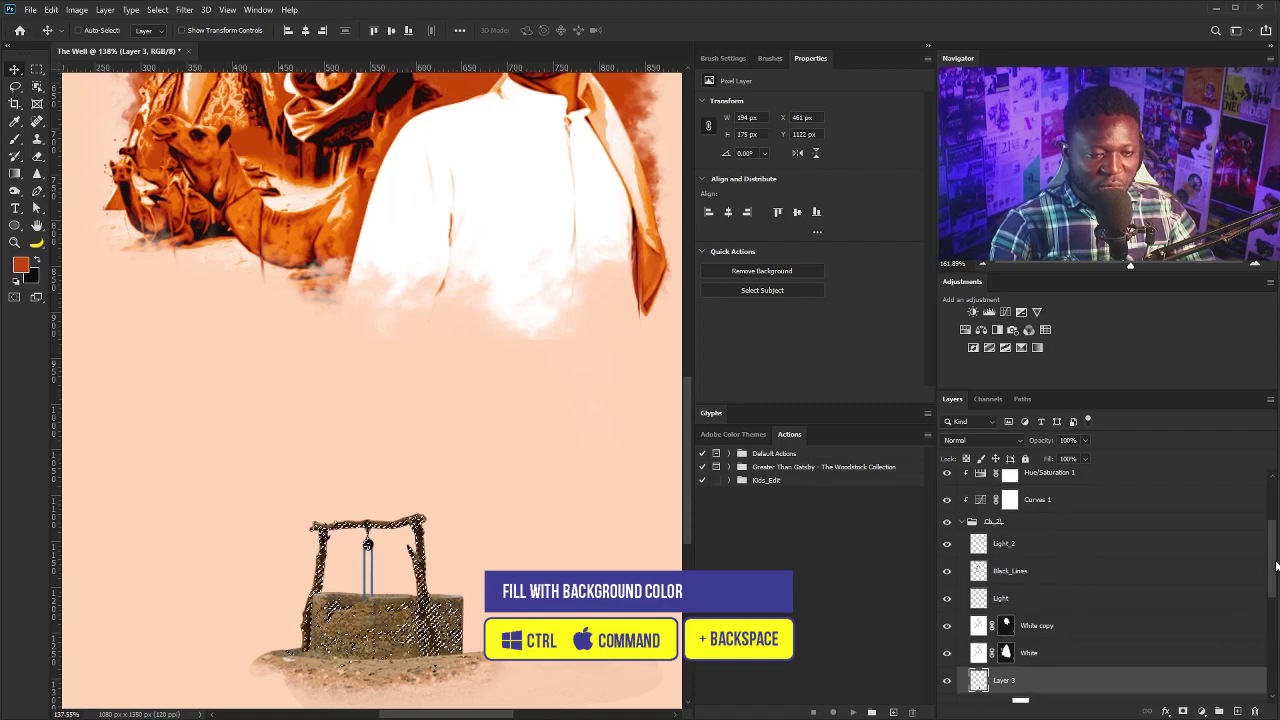
scroll(1262, 580, down, 3)
scroll(1276, 569, up, 5)
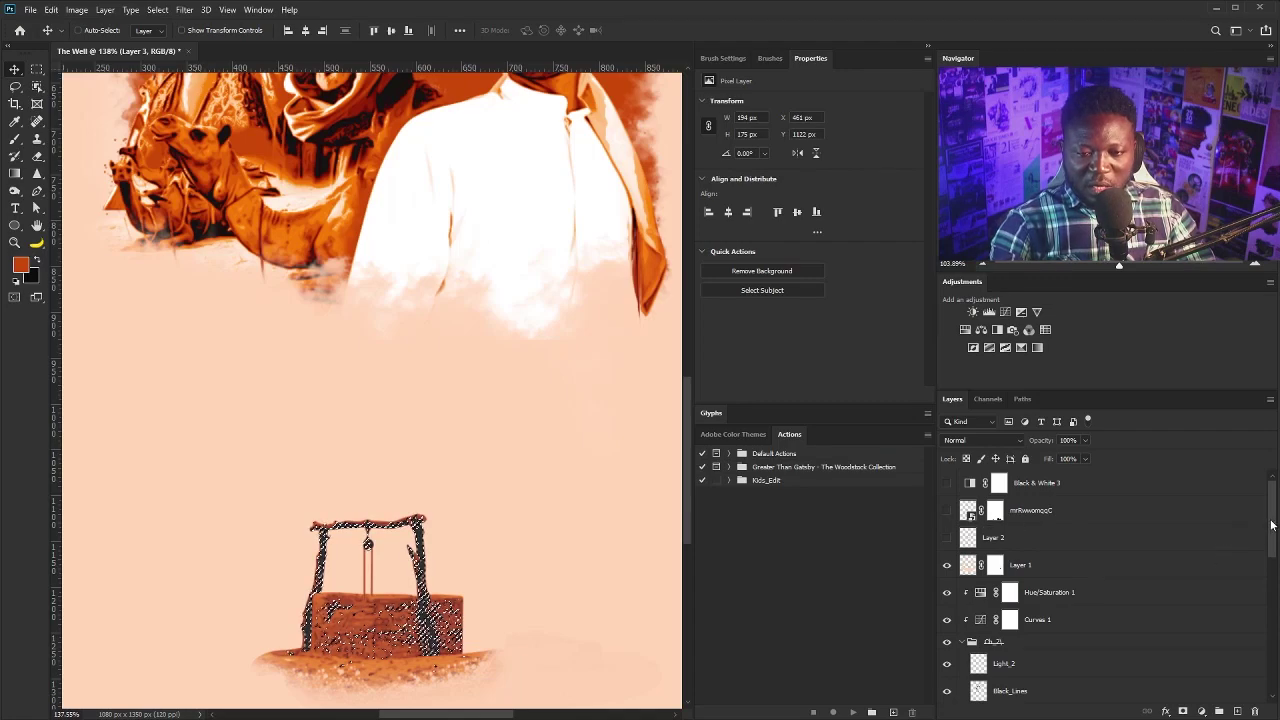
drag(1272, 524, 1262, 568)
key(ctrl+d)
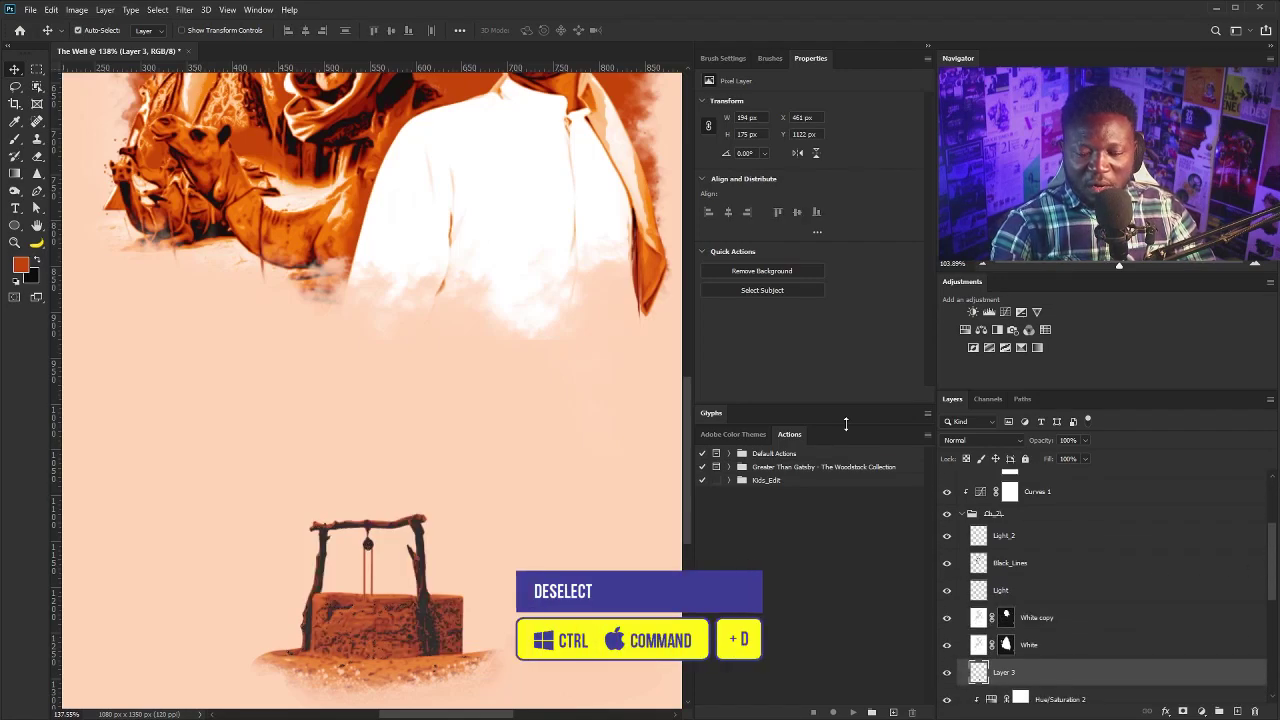
Add a layer named Noise above Layer 1 in Soft Light mode, filled with the 50% gray neutral colour.
scroll(288, 492, down, 3)
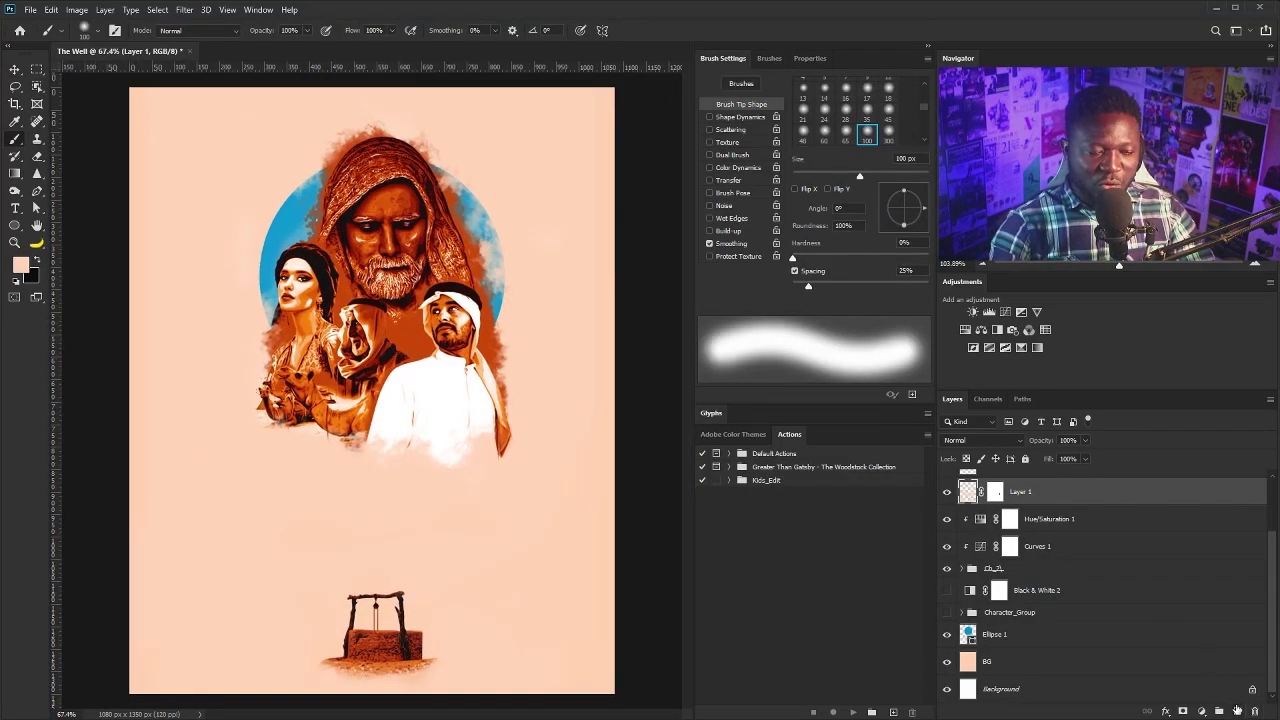
alt+click(1237, 711)
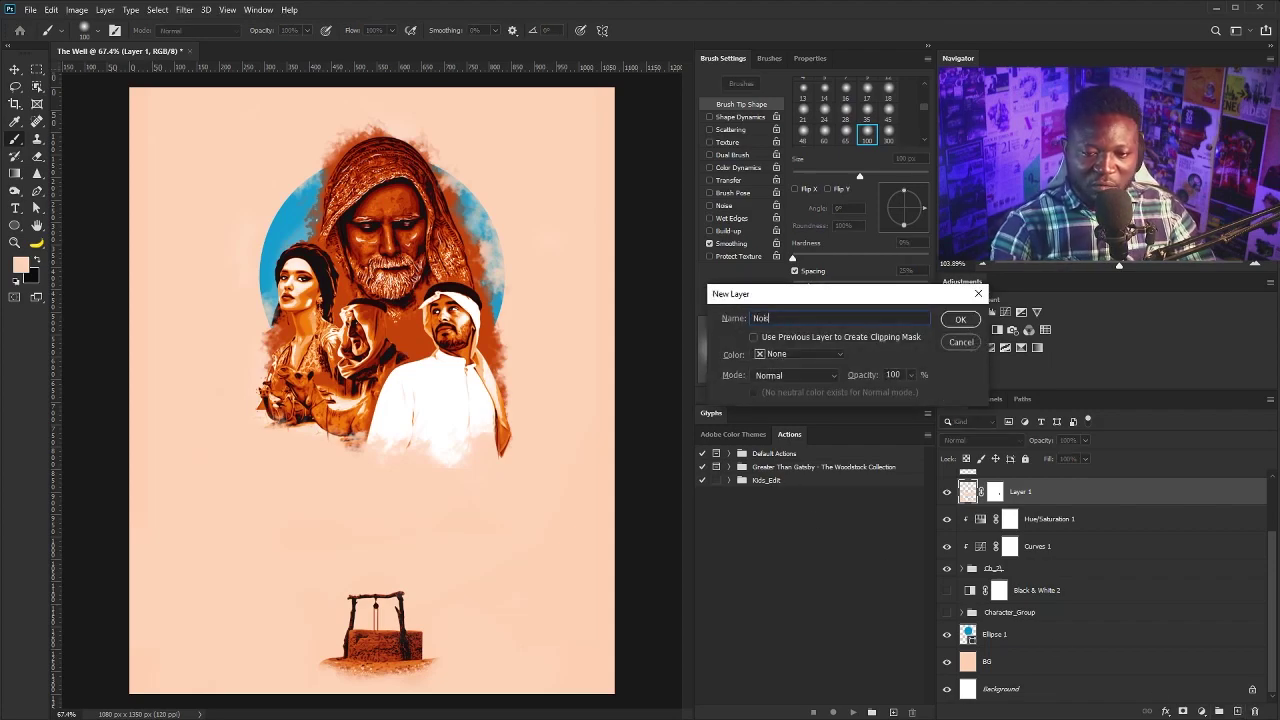
click(789, 377)
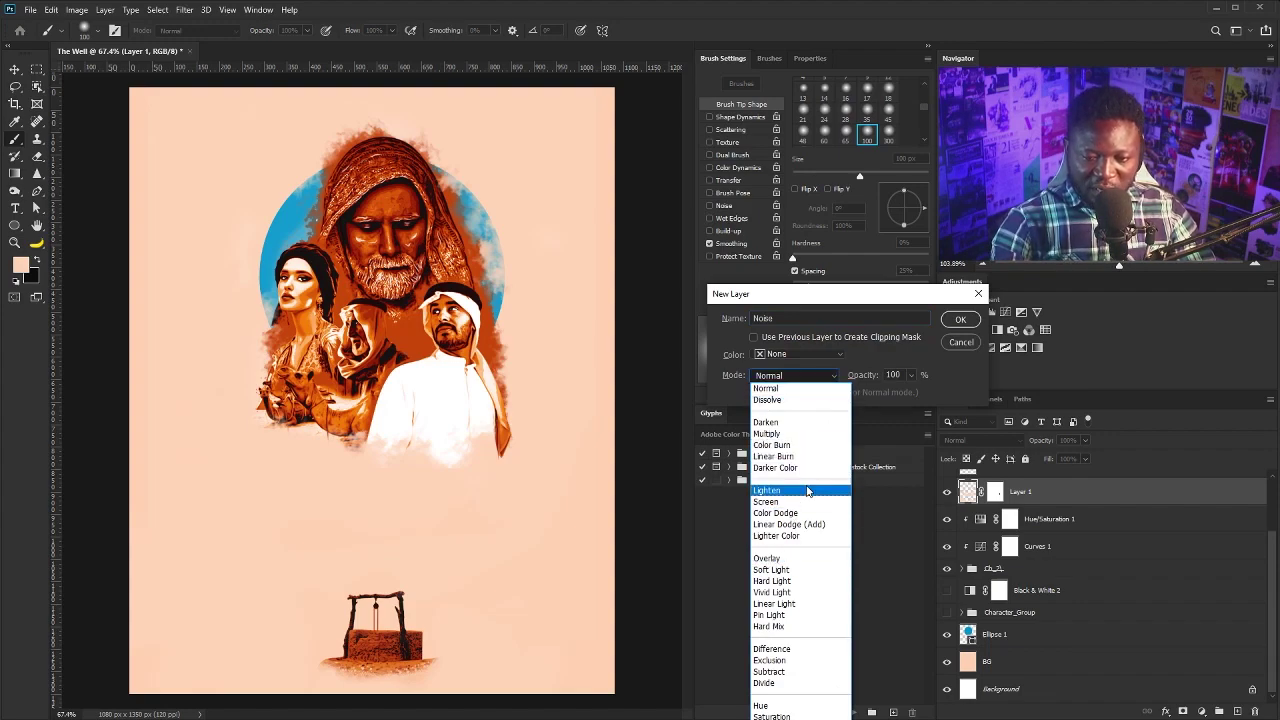
click(785, 572)
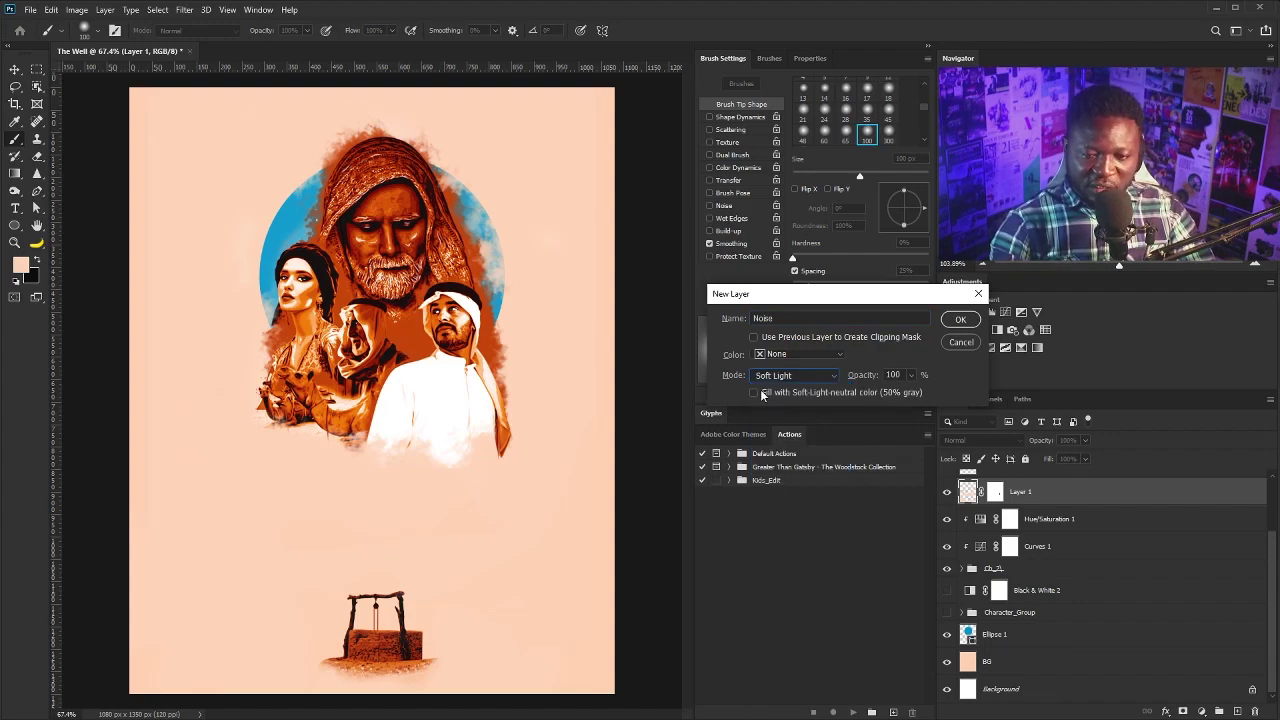
click(963, 320)
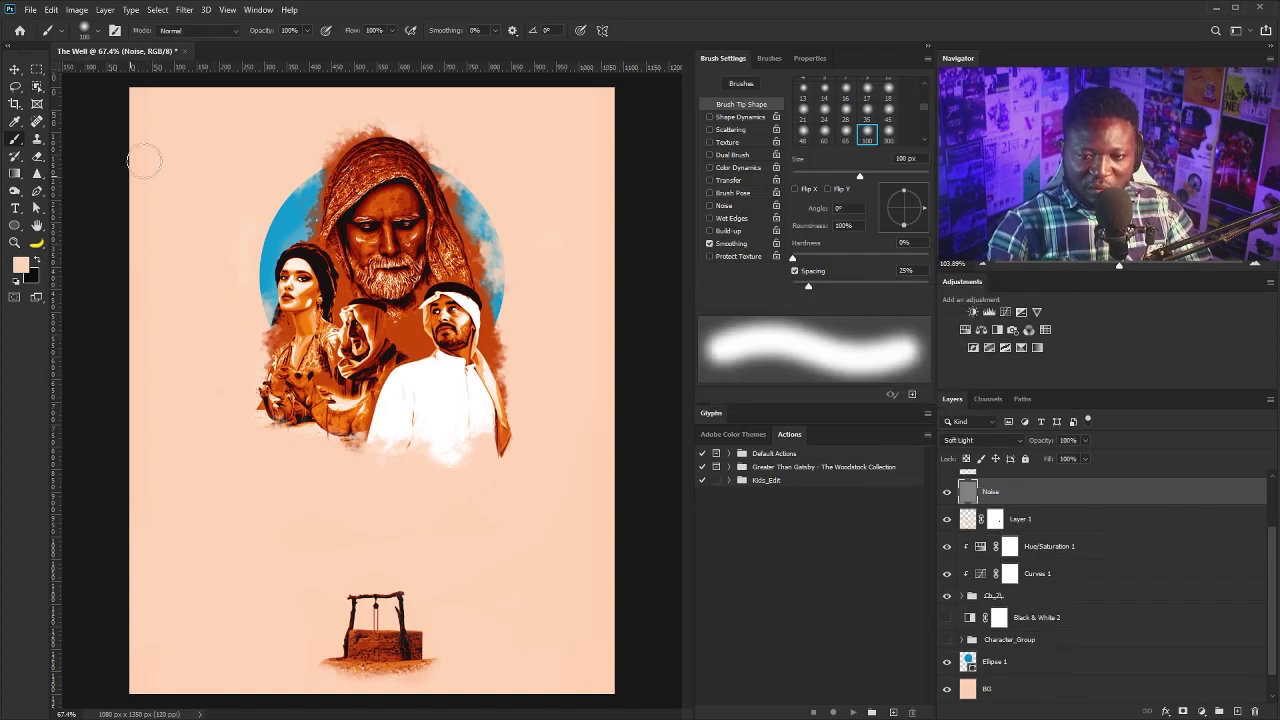
Apply the Add Noise filter to the Noise layer with an amount of 16.32%, Uniform distribution, Monochromatic.
click(157, 10)
mouse_move(184, 12)
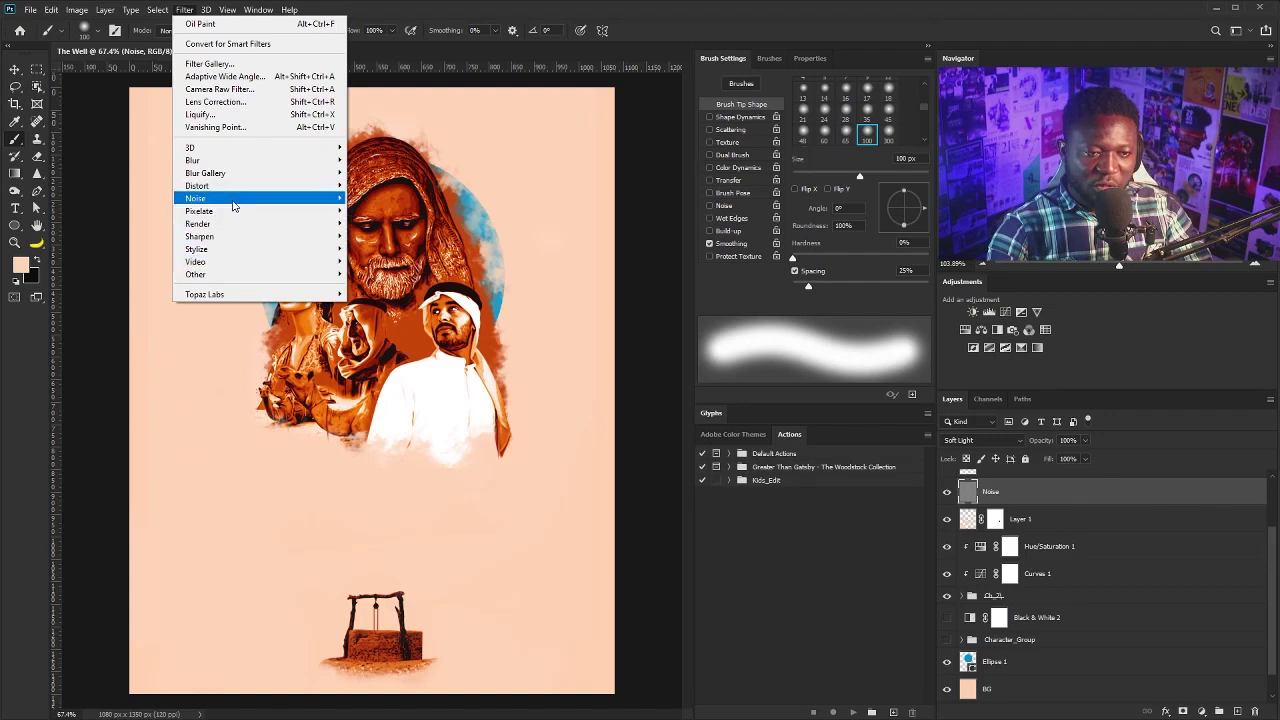
mouse_move(238, 200)
click(426, 198)
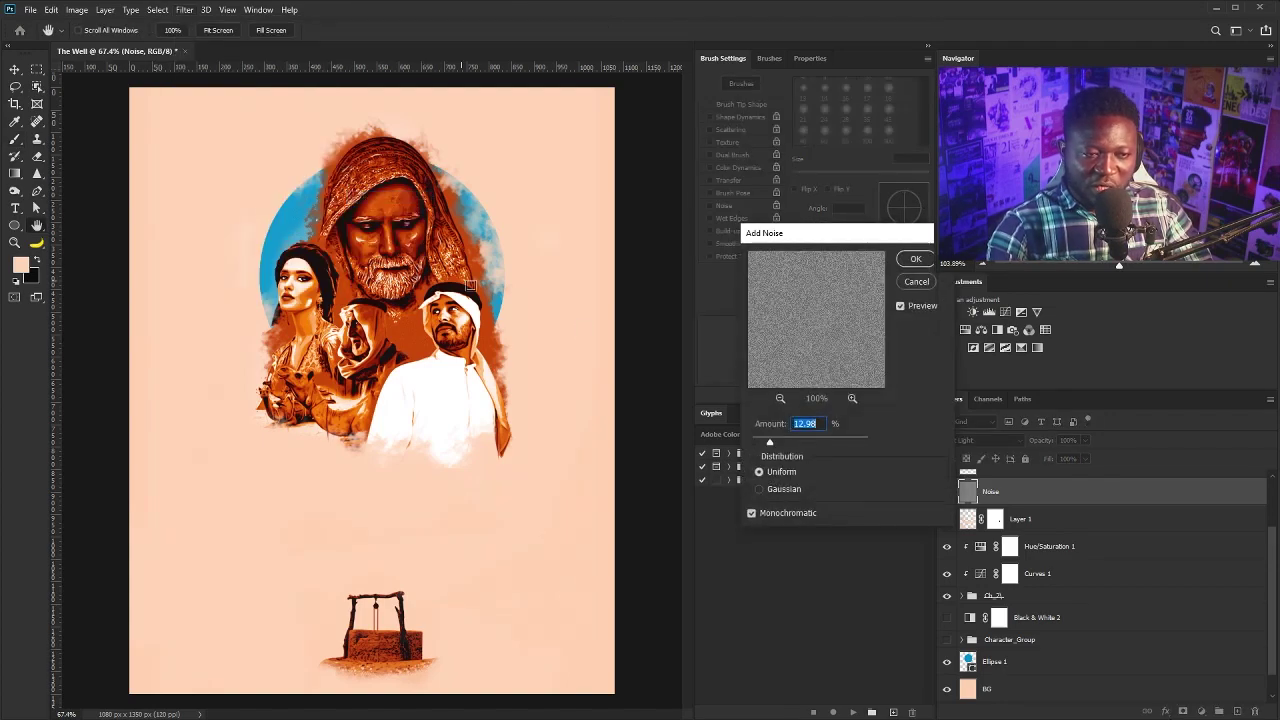
scroll(313, 250, up, 5)
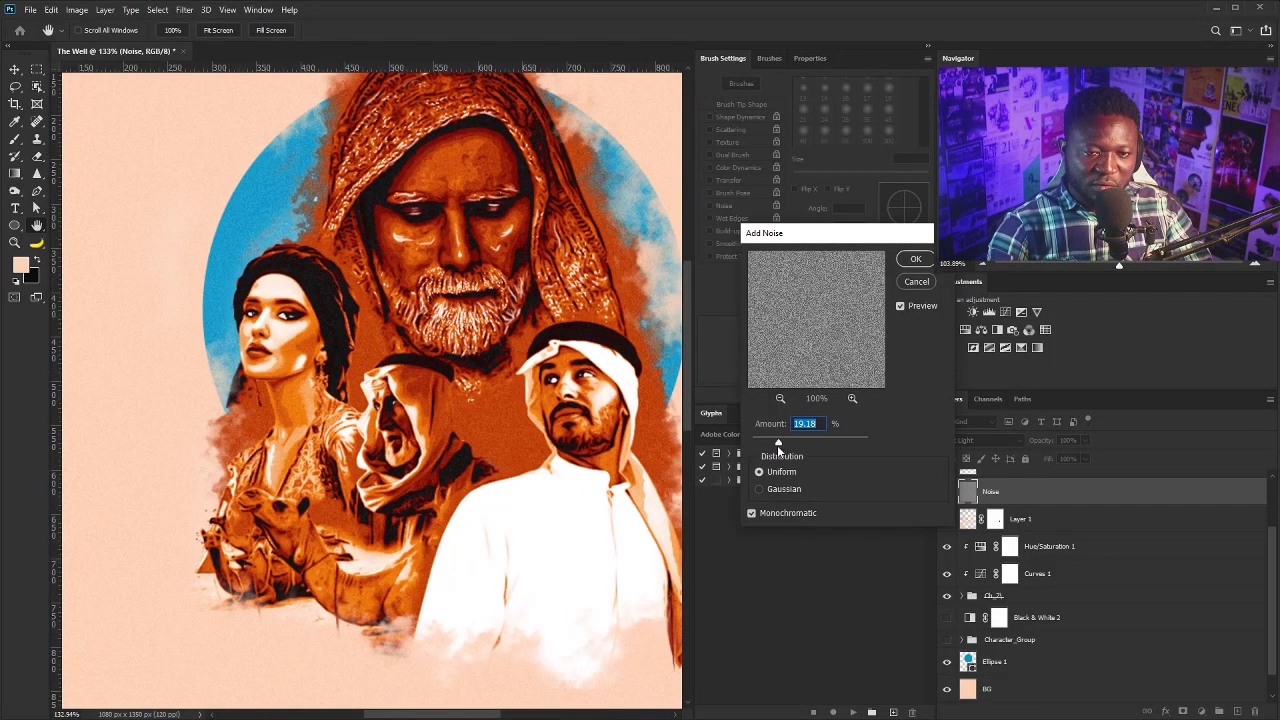
drag(774, 447, 783, 440)
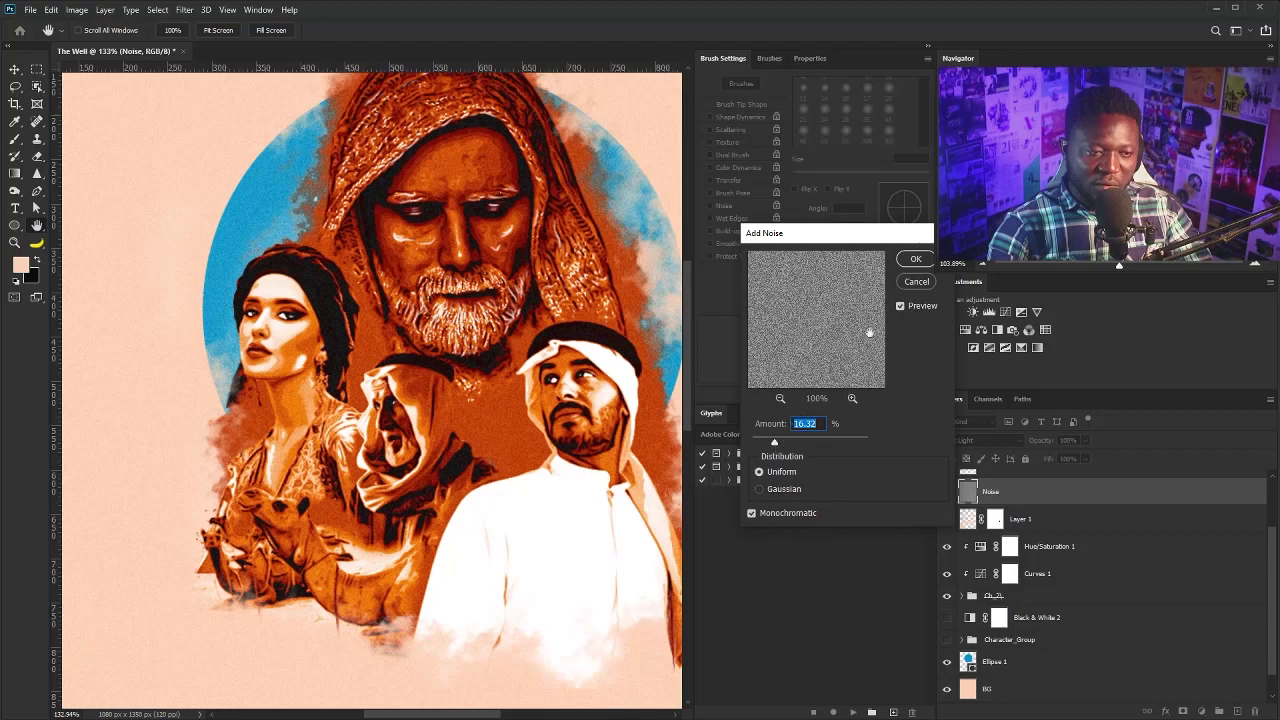
click(917, 259)
key(b)
scroll(459, 317, down, 3)
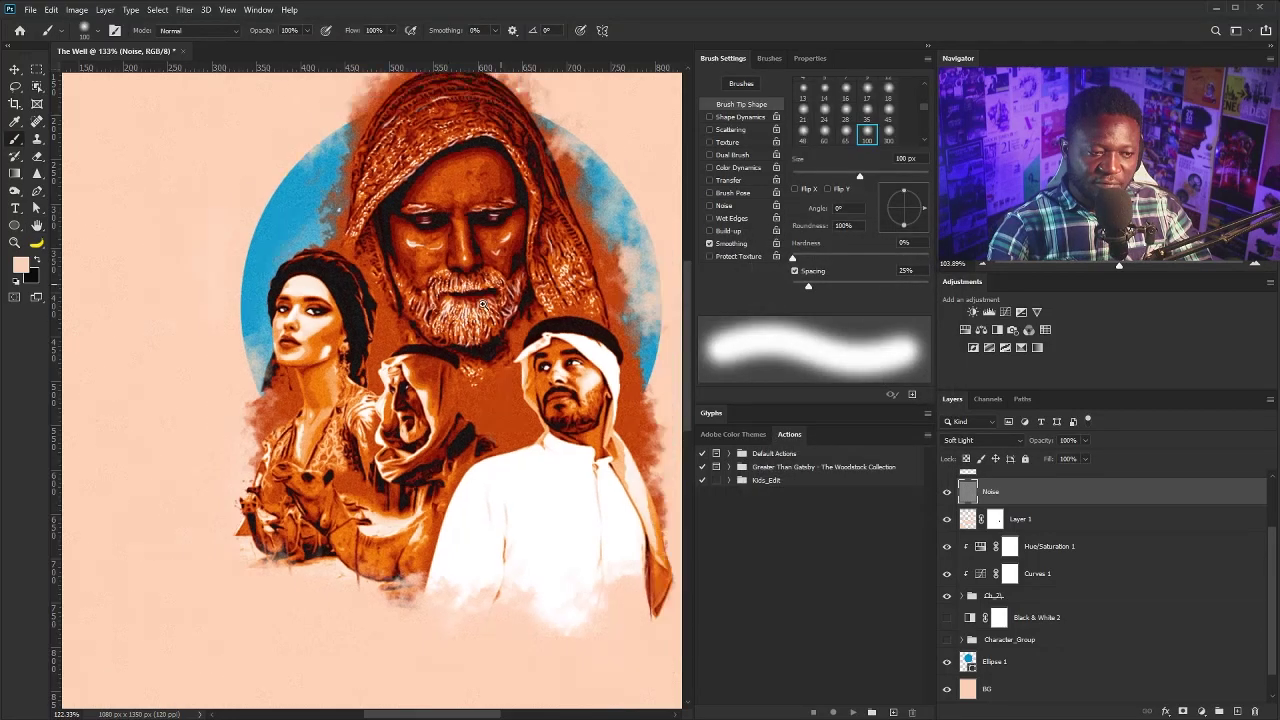
scroll(459, 317, down, 1)
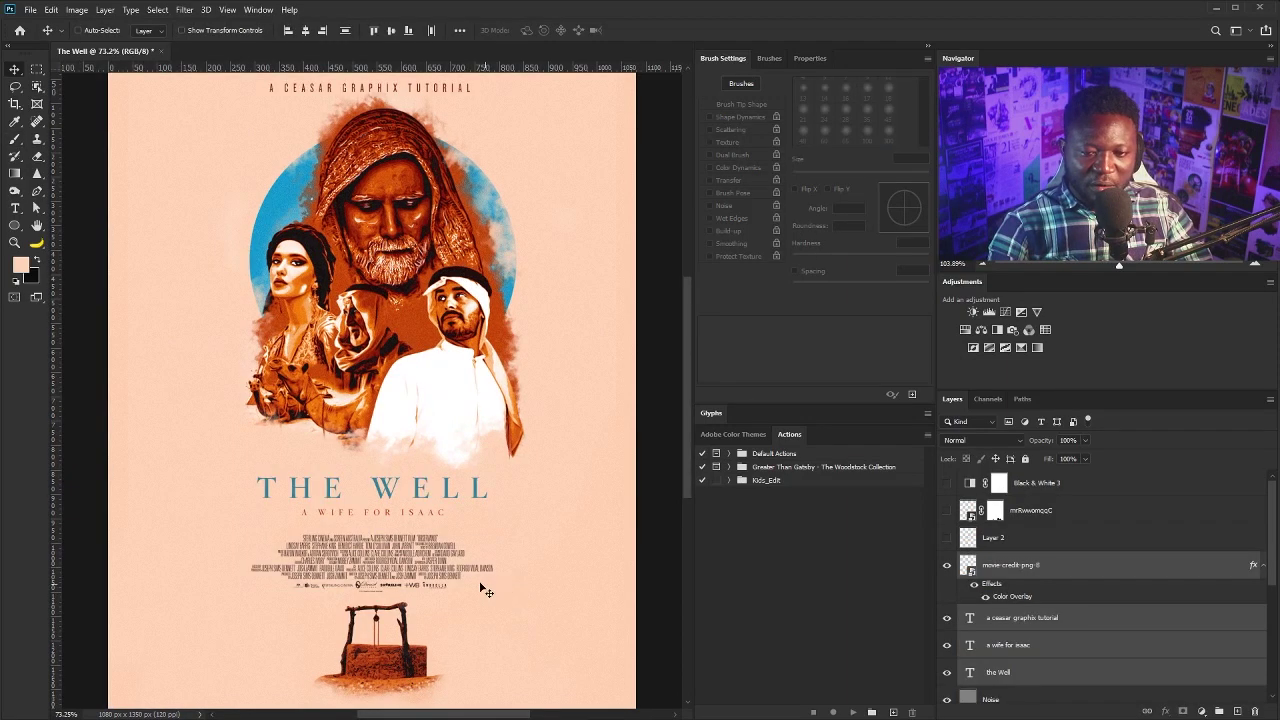
Nudge the movie credits block up slightly and move the "A Ceasar Graphix Tutorial" line slightly down toward the characters.
drag(409, 542, 407, 536)
scroll(428, 312, down, 3)
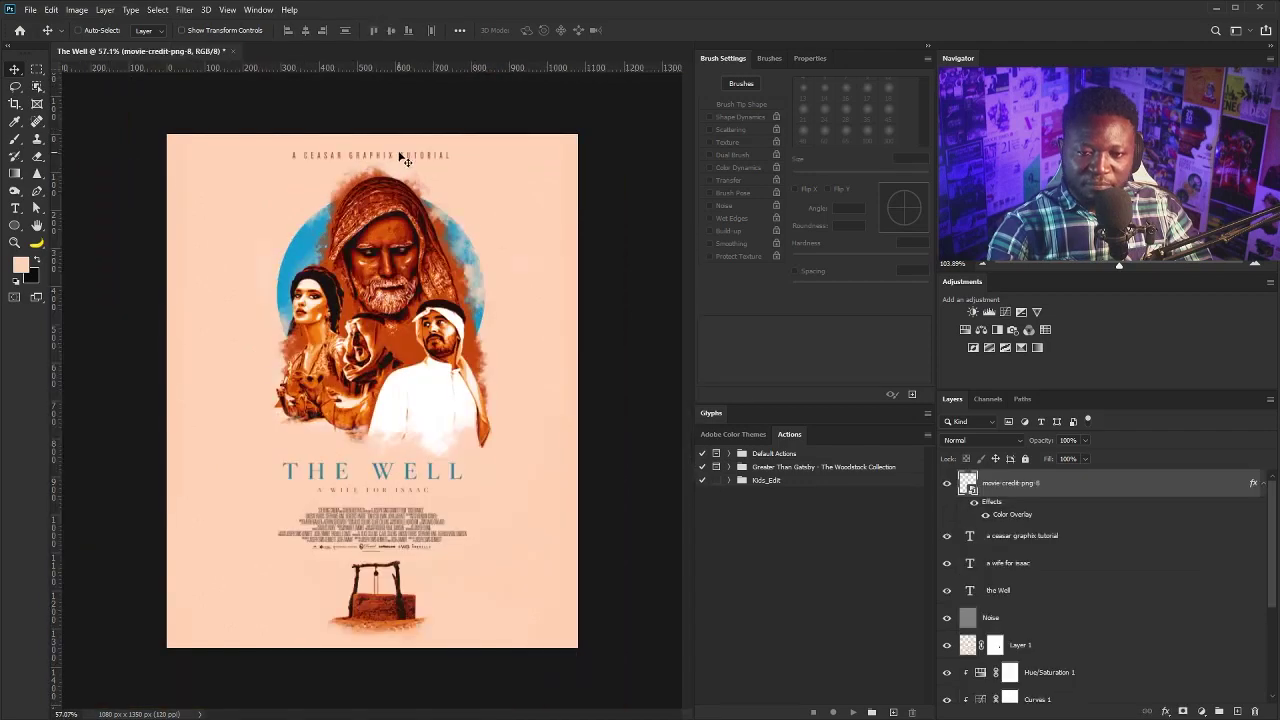
right_click(401, 153)
click(452, 160)
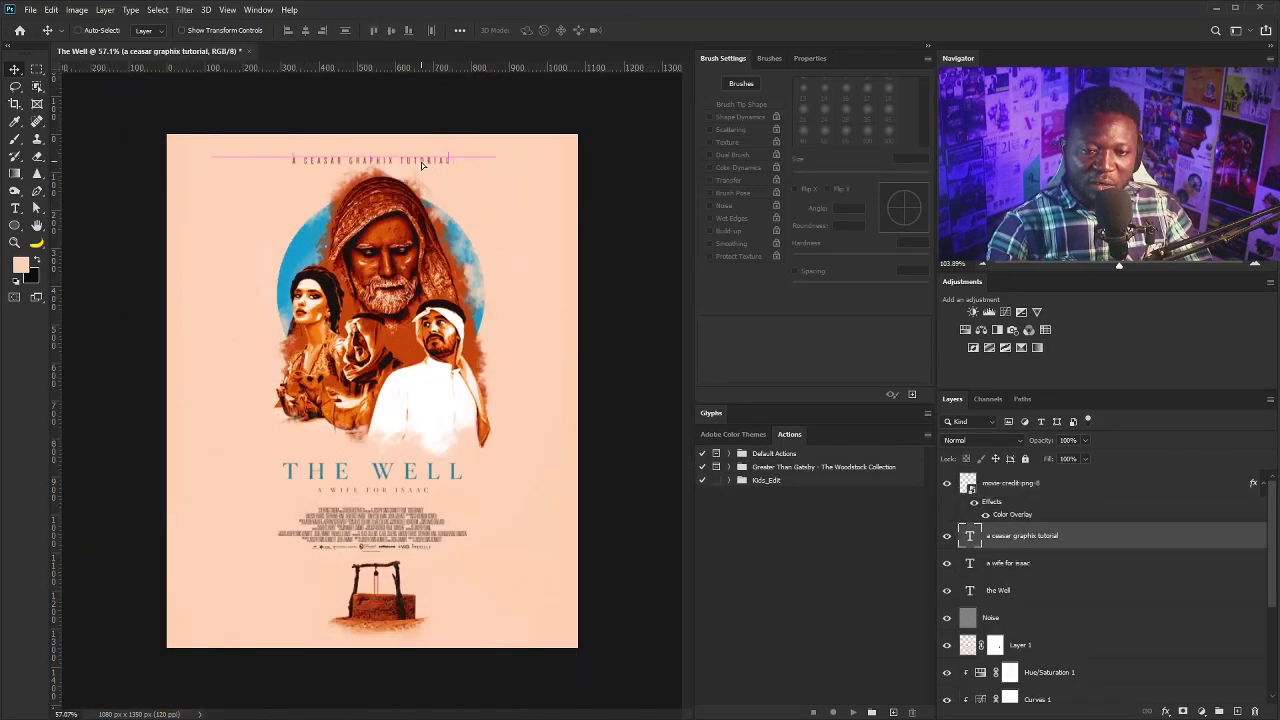
drag(505, 435, 517, 449)
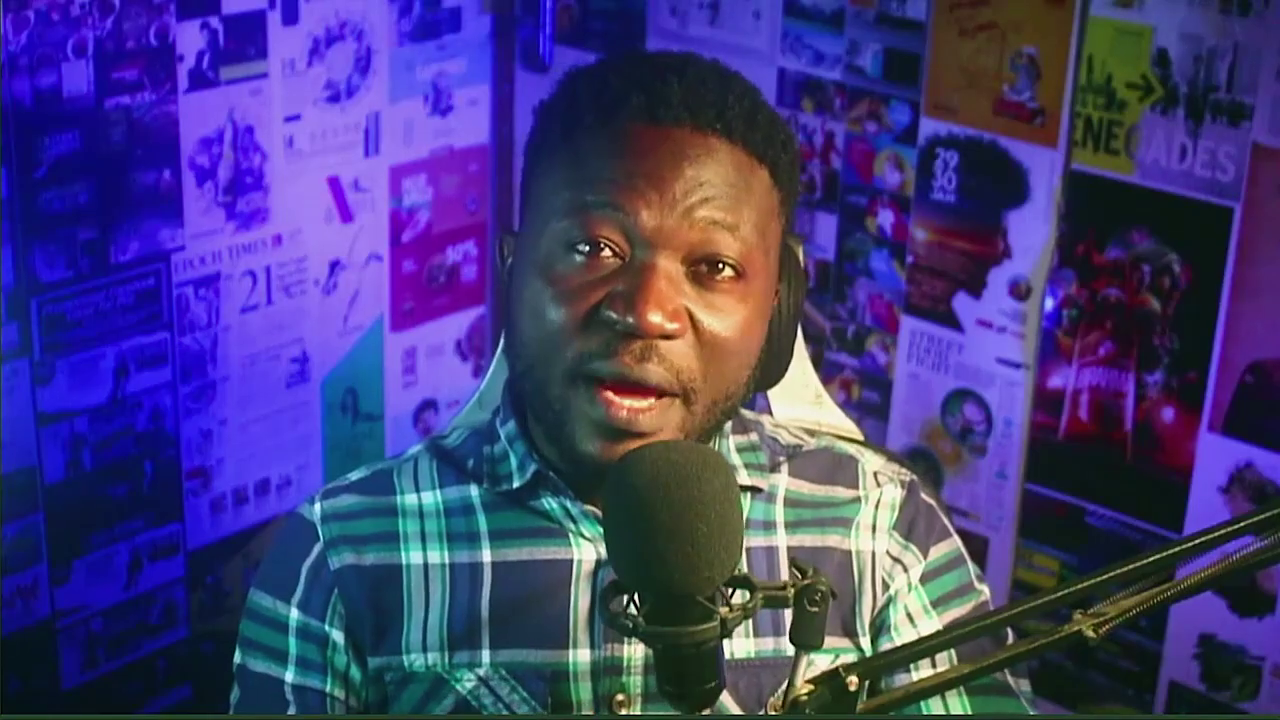